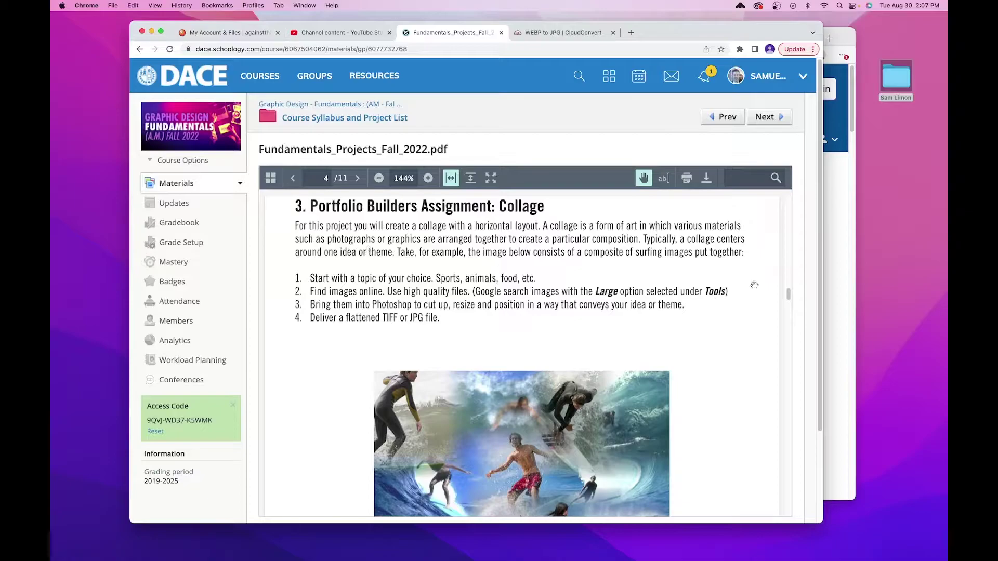
Read the collage assignment instructions, the sample surfing collage and the Collage Parameters in Fundamentals_Projects_Fall_2022.pdf
left_click_drag(788, 294, 788, 261)
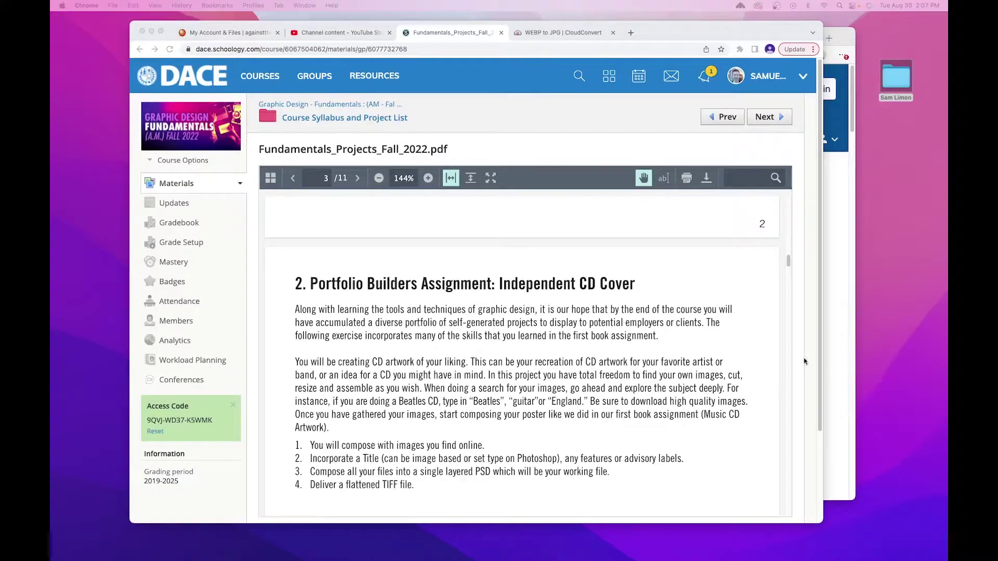
left_click(787, 264)
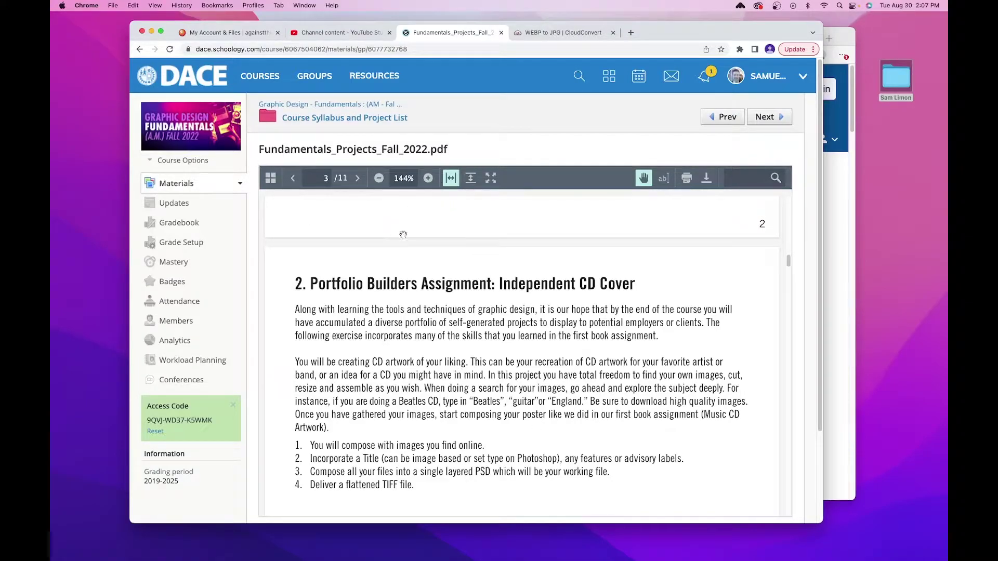
left_click_drag(787, 260, 784, 297)
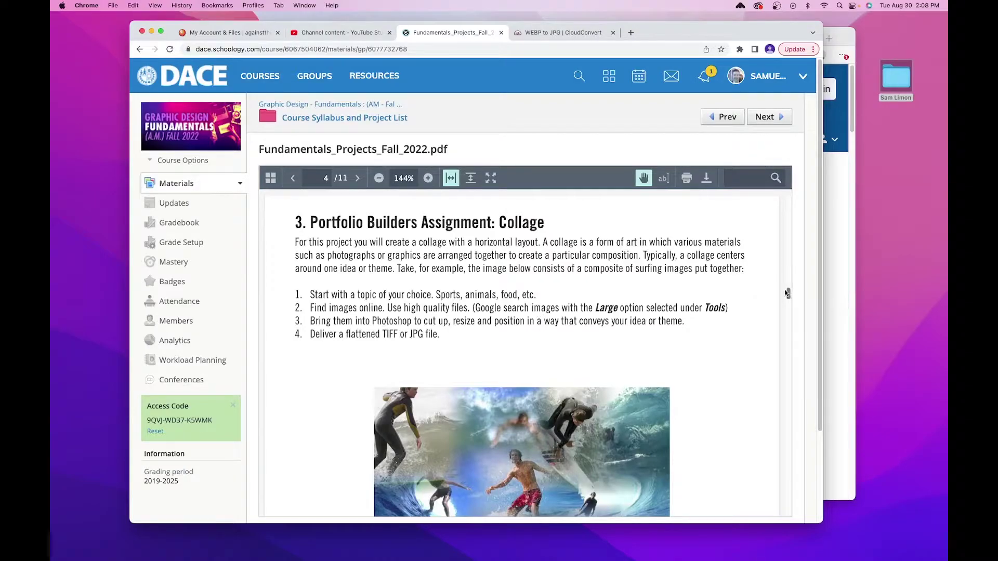
scroll(770, 302, "down", 2)
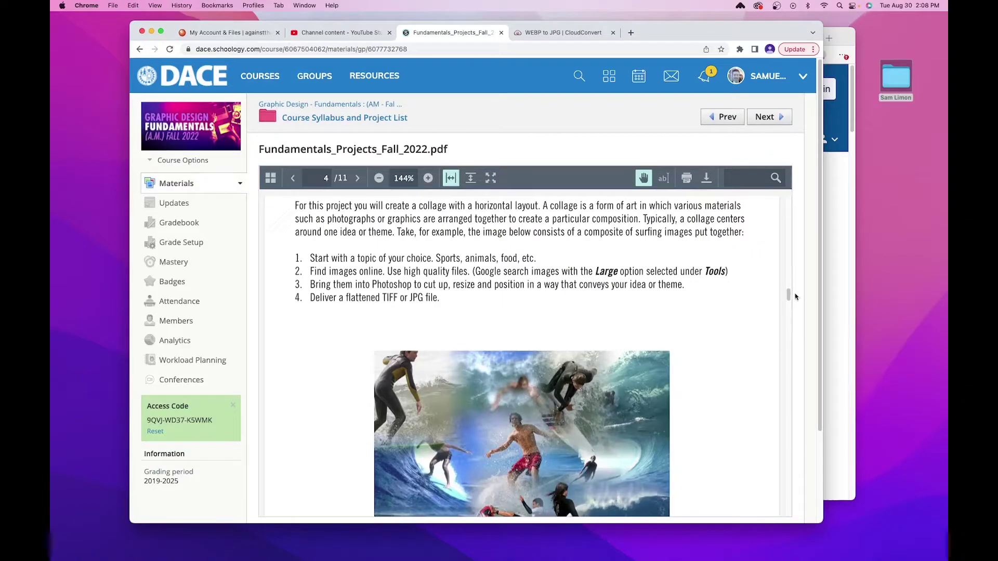
scroll(790, 295, "down", 3)
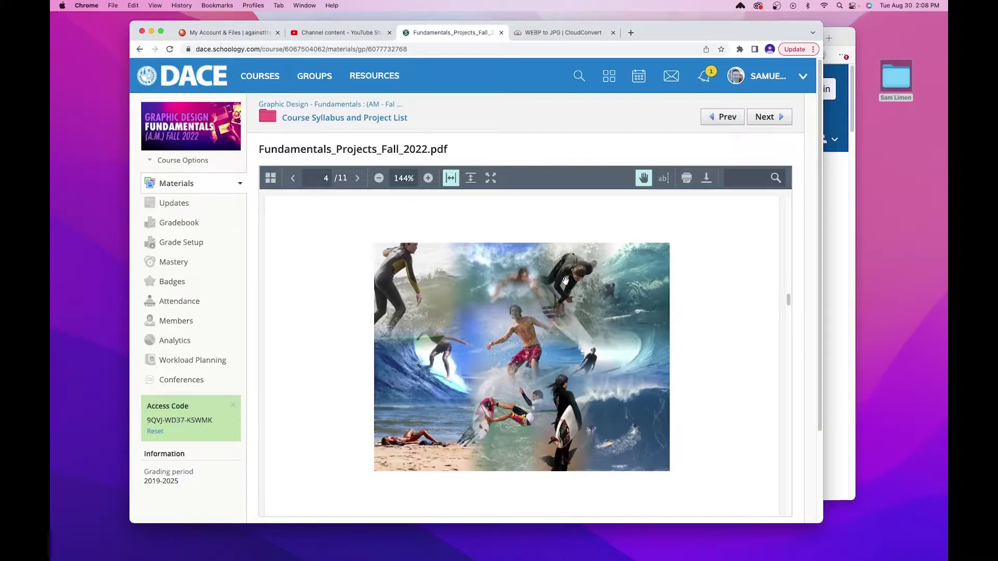
scroll(788, 297, "down", 5)
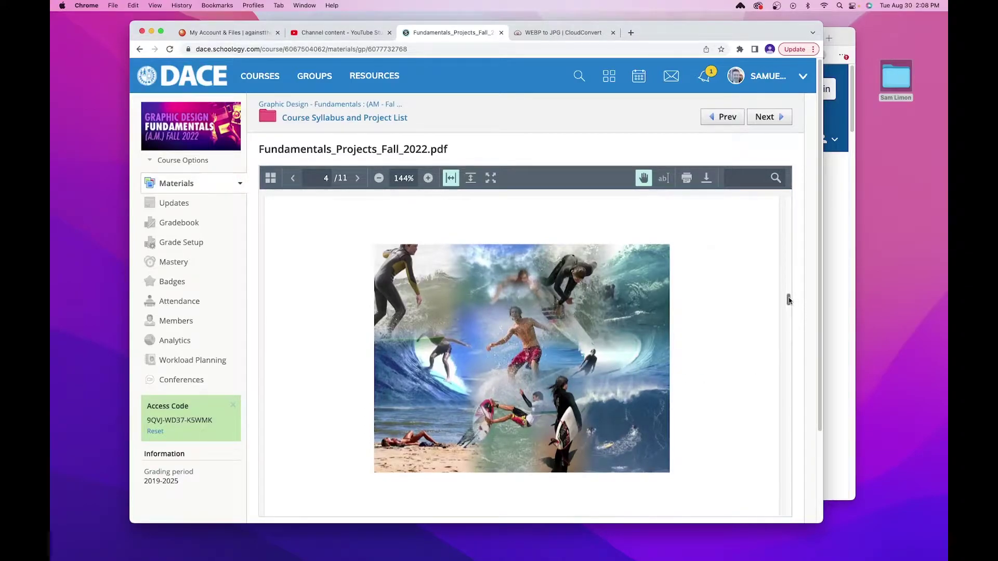
left_click_drag(788, 307, 787, 308)
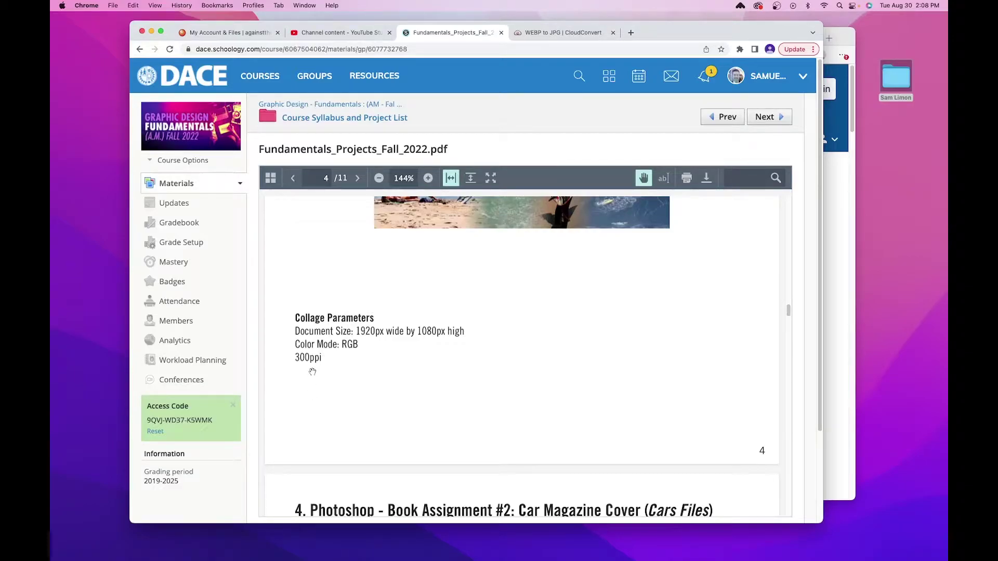
scroll(312, 372, "up", 1)
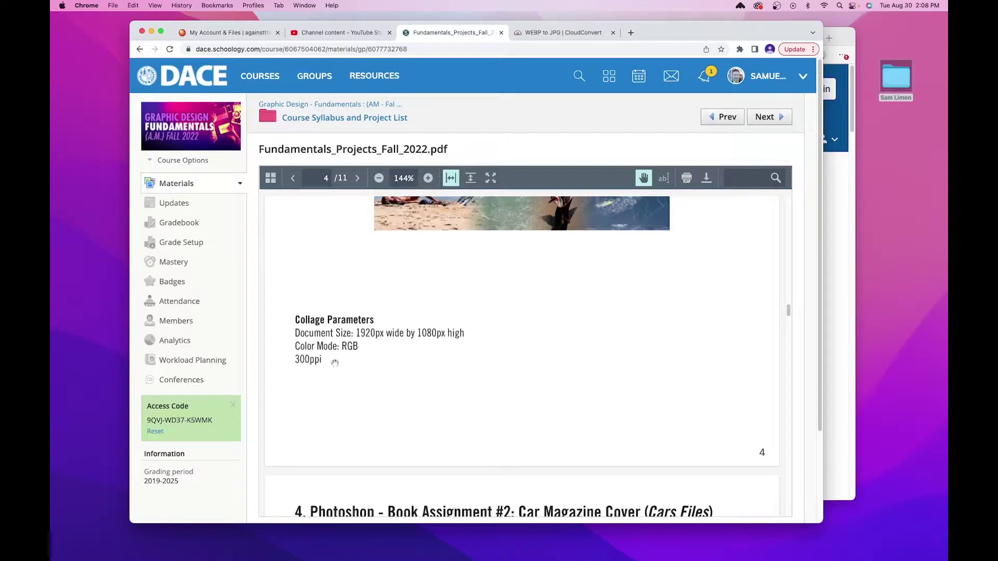
scroll(476, 347, "up", 3)
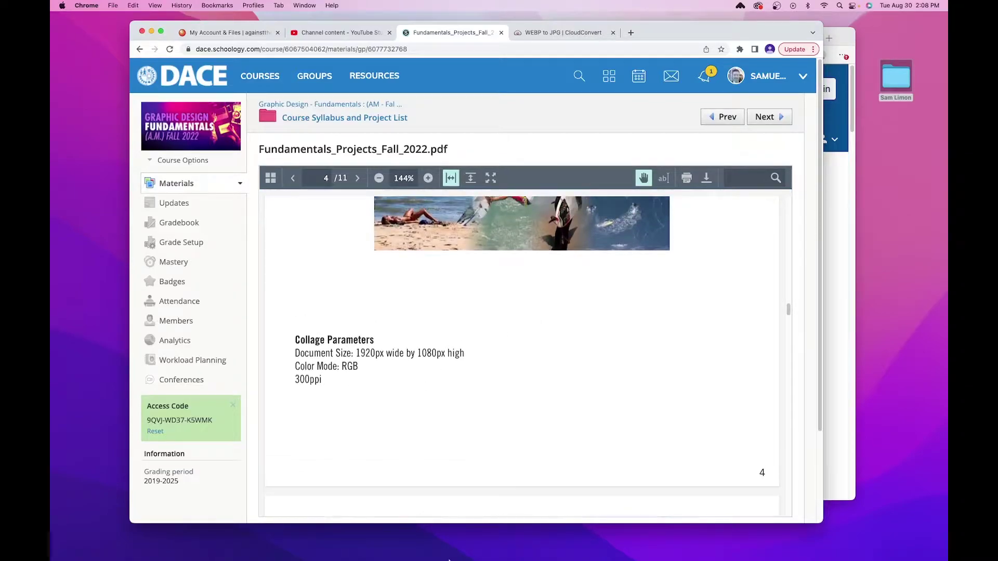
Switch to Photoshop and start a new document with pixels as its unit of measurement
mouse_move(449, 559)
left_click(468, 546)
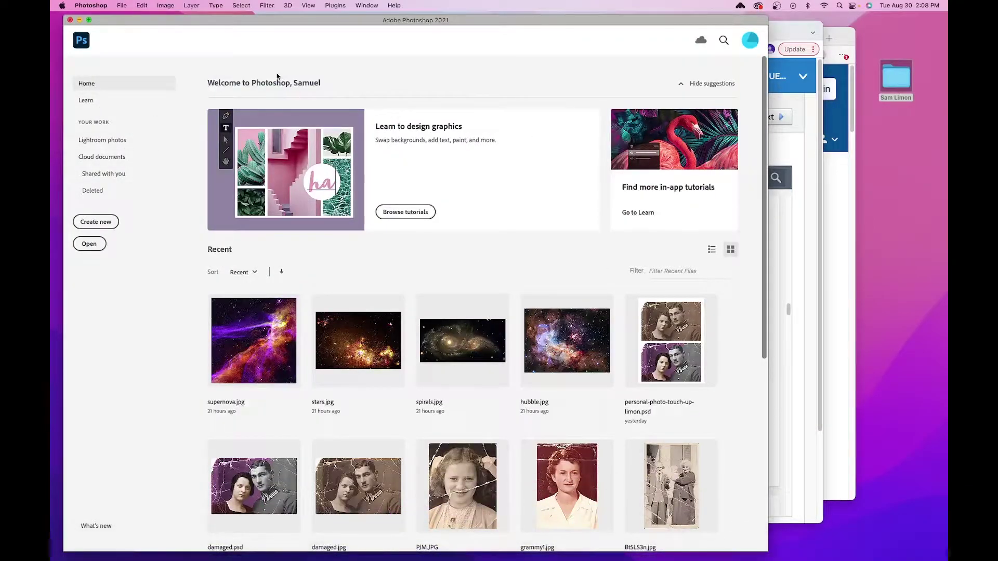
left_click(123, 6)
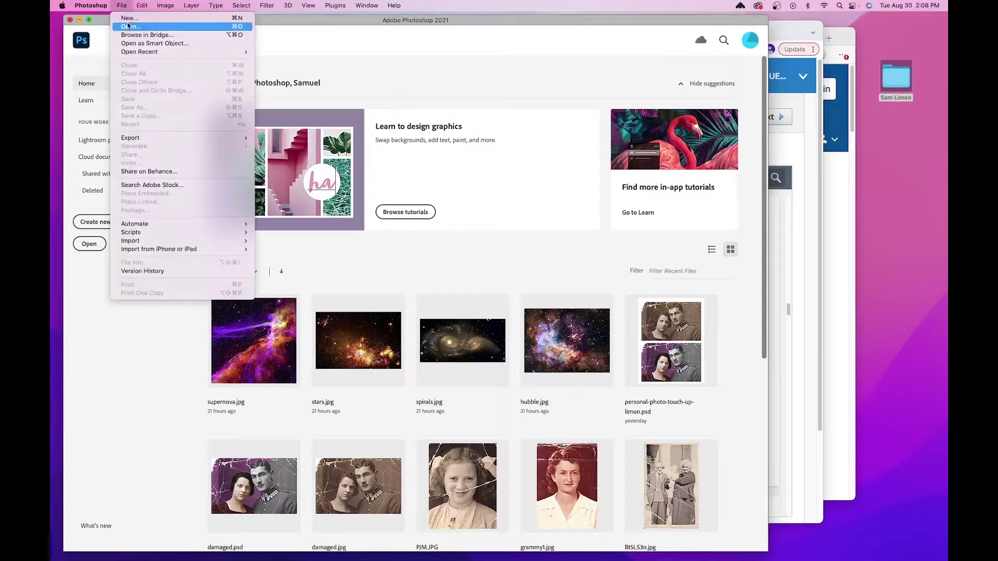
key("Escape")
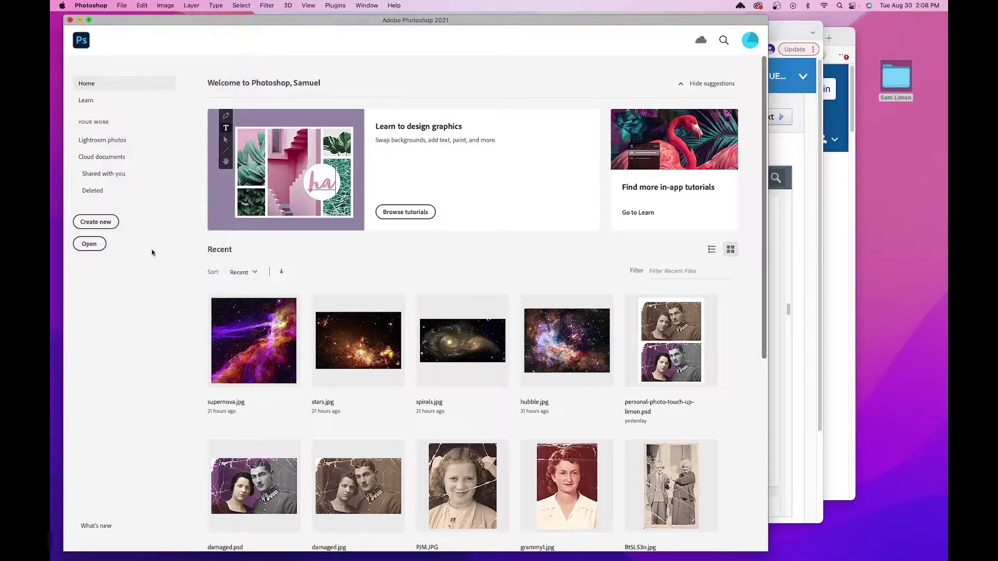
left_click(108, 223)
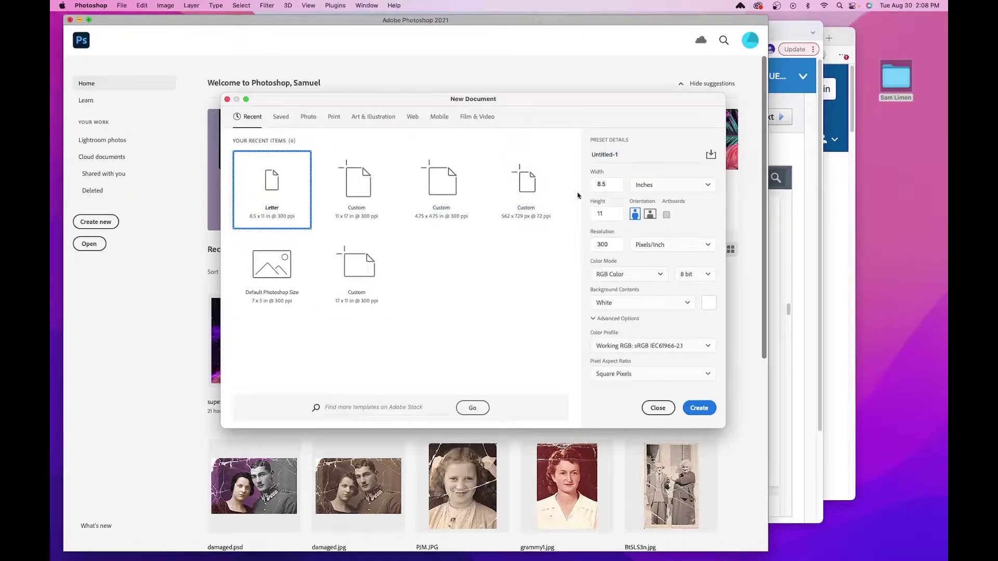
left_click(658, 187)
left_click(649, 204)
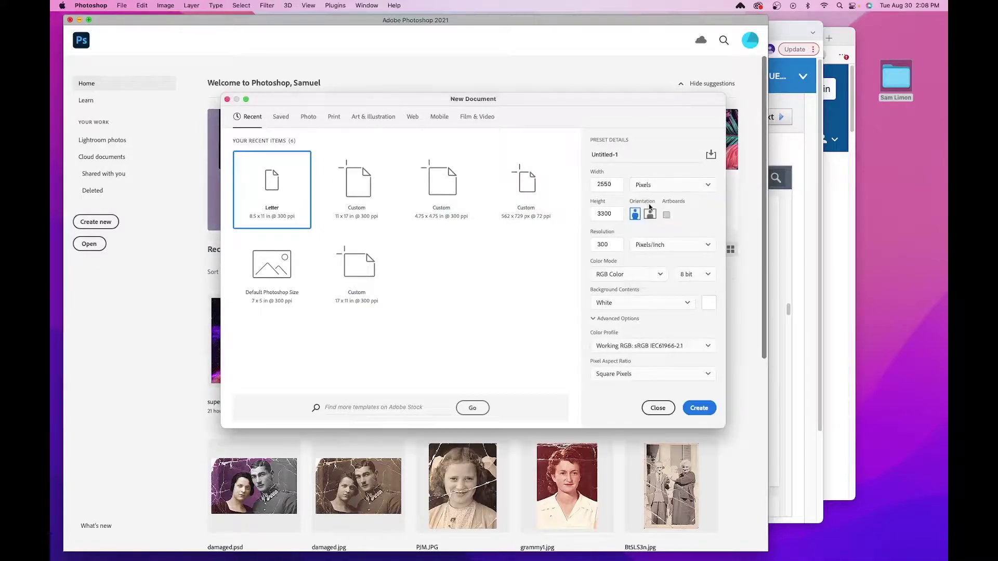
Set the new document's size to 1920 pixels wide by 1080 pixels high and create it
double_click(614, 185)
type("192")
double_click(614, 215)
type("108")
left_click(528, 312)
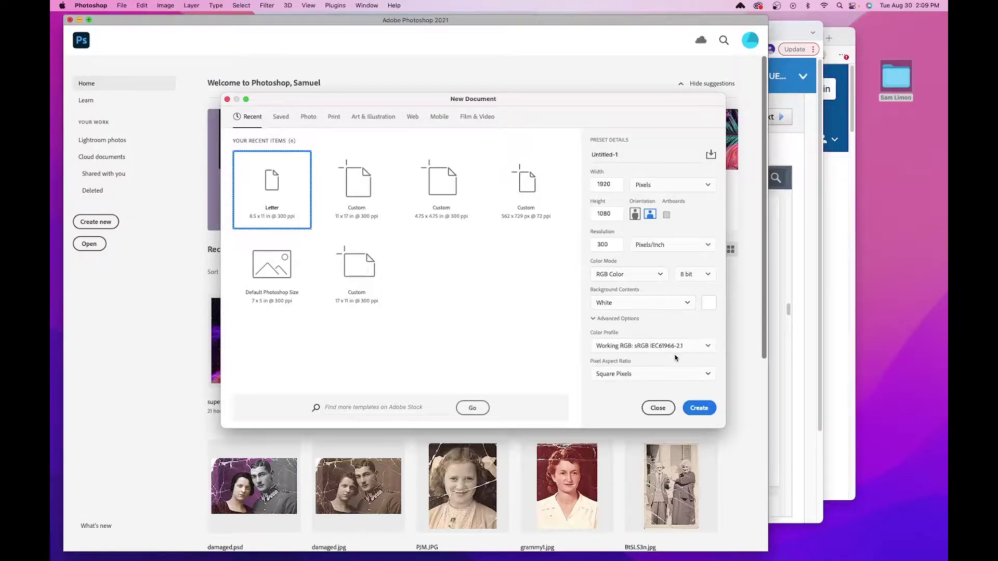
left_click(700, 409)
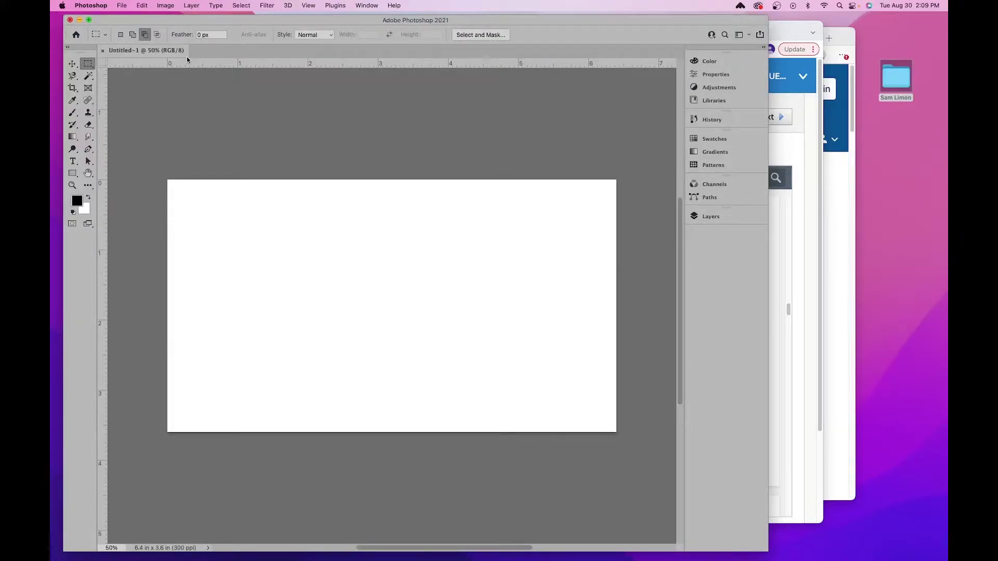
Change the ruler units to pixels and check the canvas width against the horizontal ruler
right_click(394, 64)
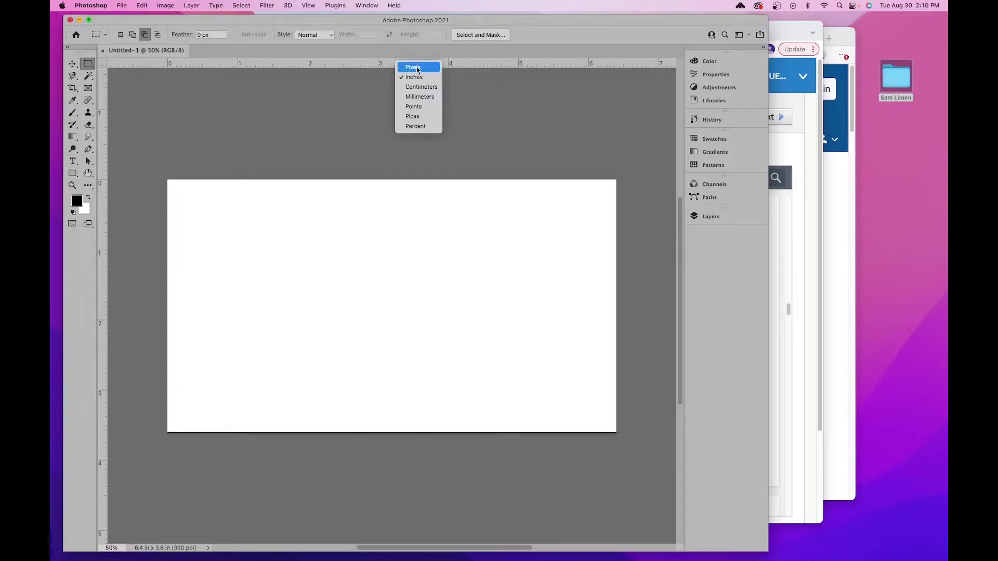
left_click(416, 67)
left_click_drag(570, 181, 586, 63)
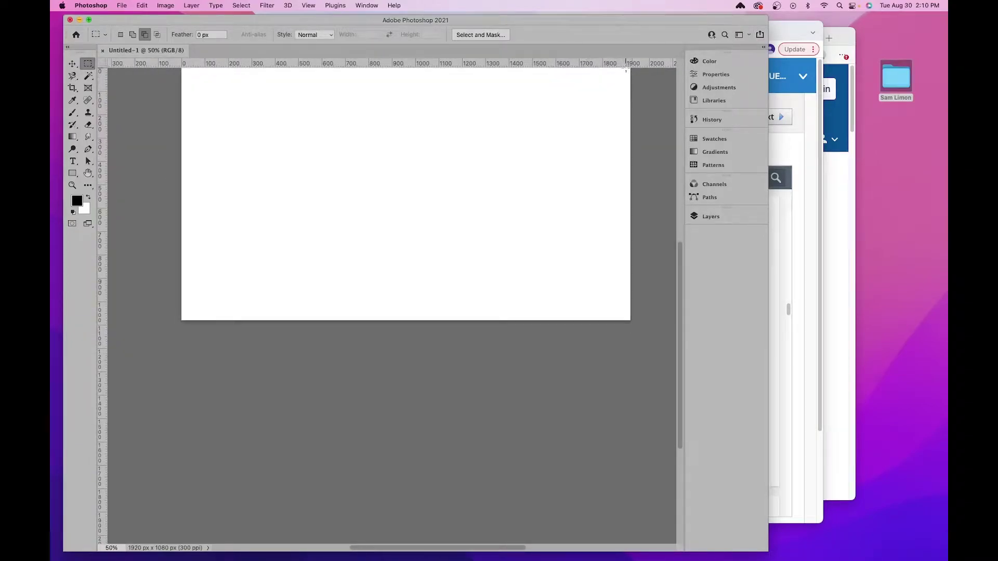
left_click_drag(598, 171, 516, 169)
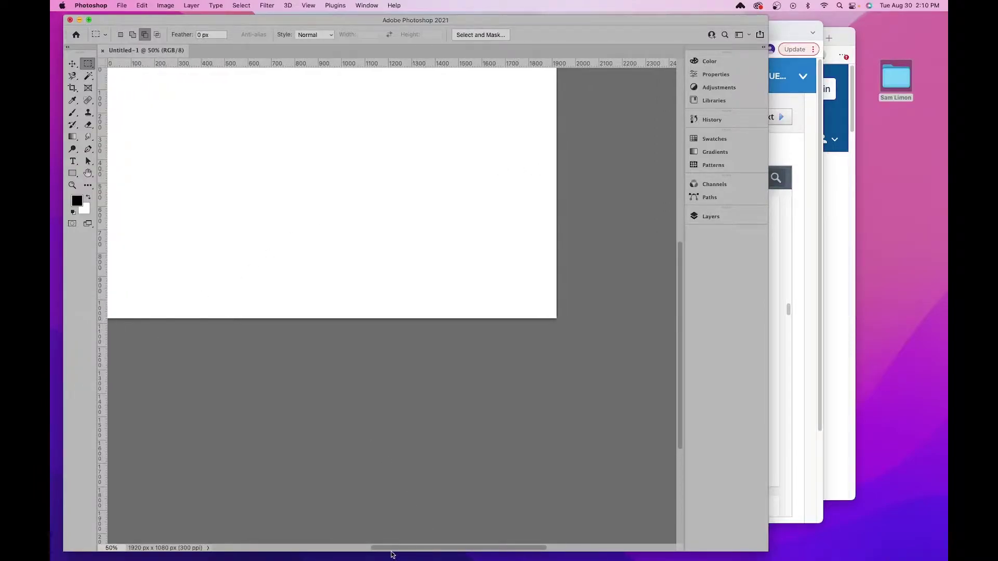
Display the document information to verify the canvas width, height, channels and resolution
key("super+Tab")
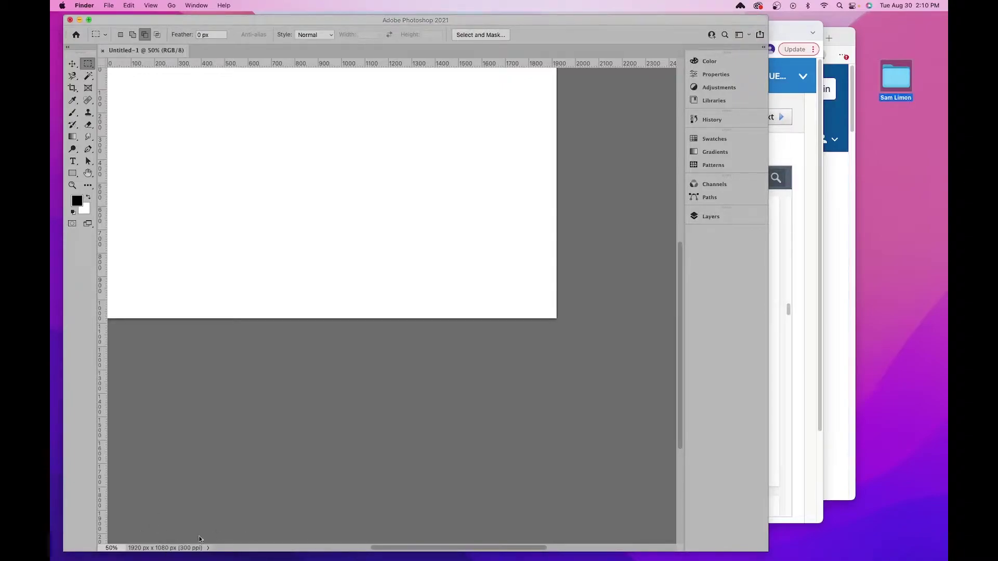
left_click(149, 551)
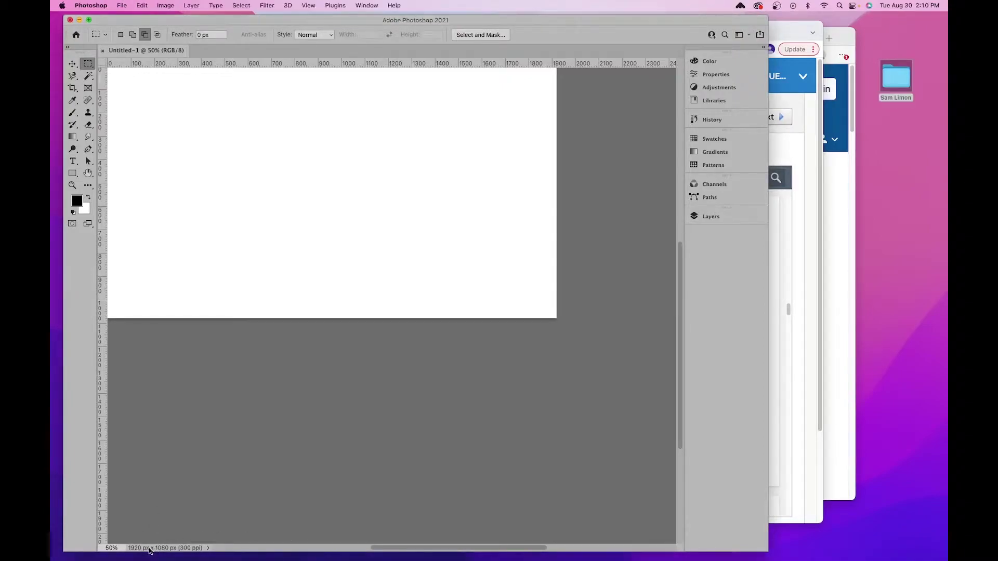
left_click(150, 550)
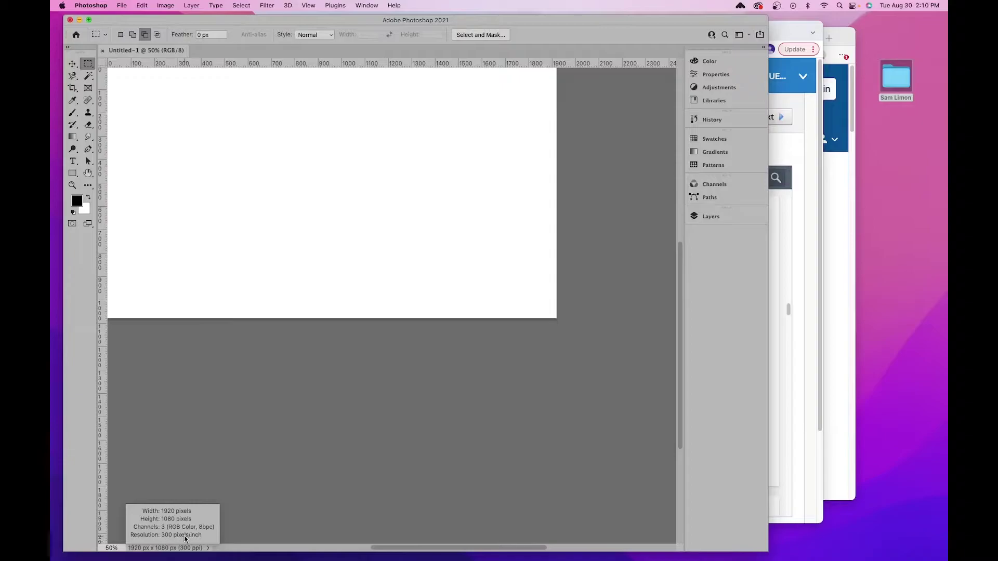
left_click_drag(185, 539, 173, 547)
left_click(158, 549)
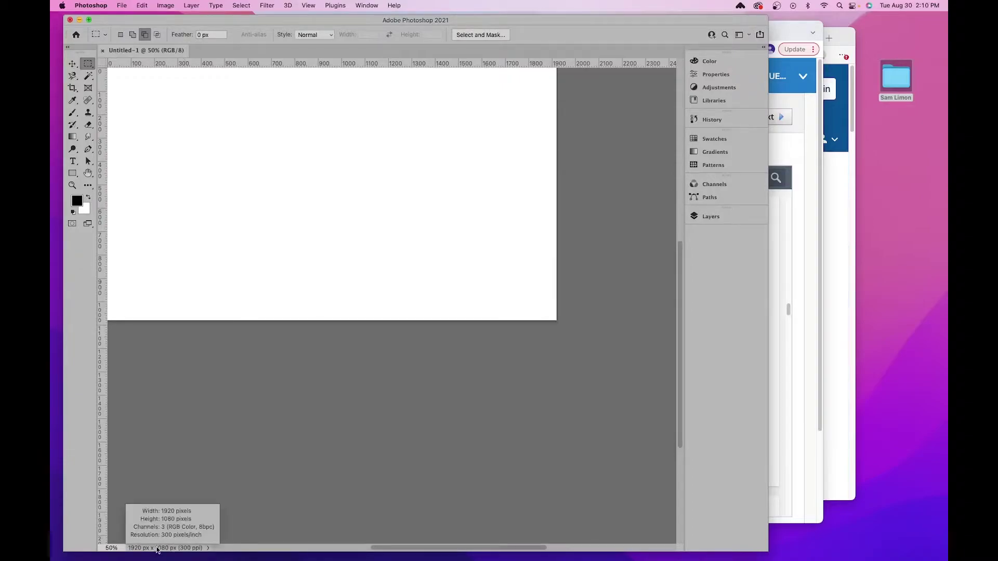
left_click_drag(379, 291, 433, 332)
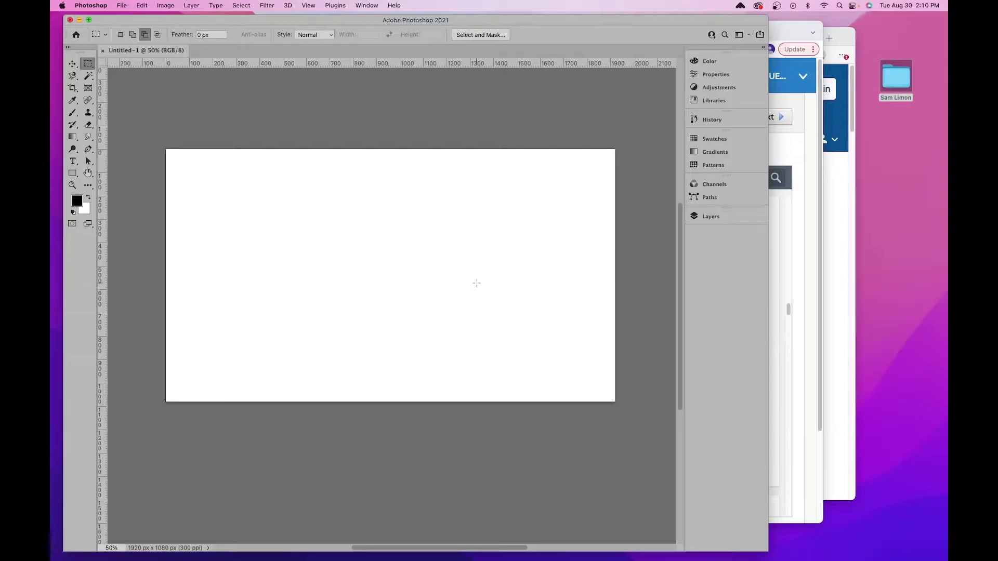
Switch to Chrome, open a blank Google tab, and load unsplash.com in another new tab
left_click(785, 32)
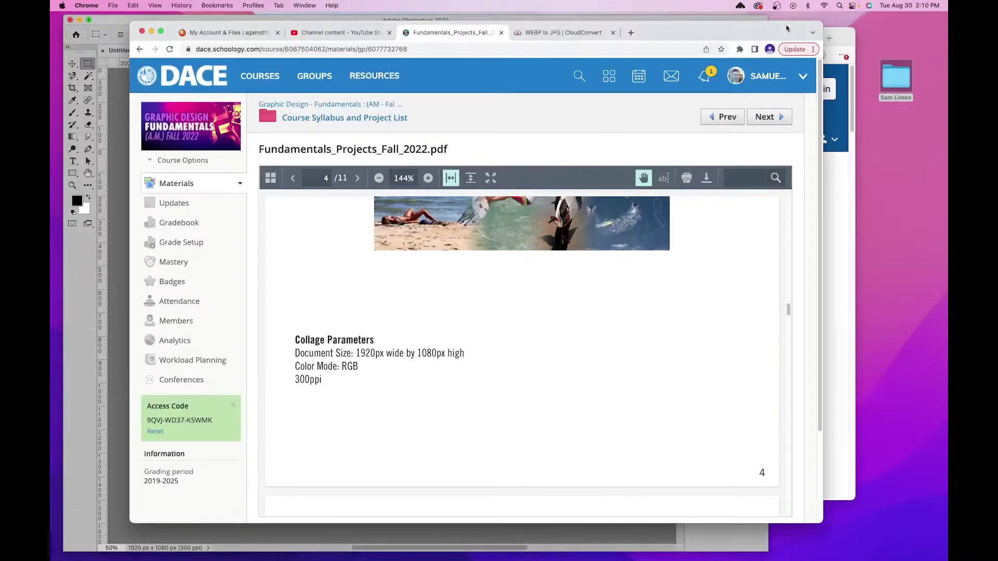
left_click(631, 33)
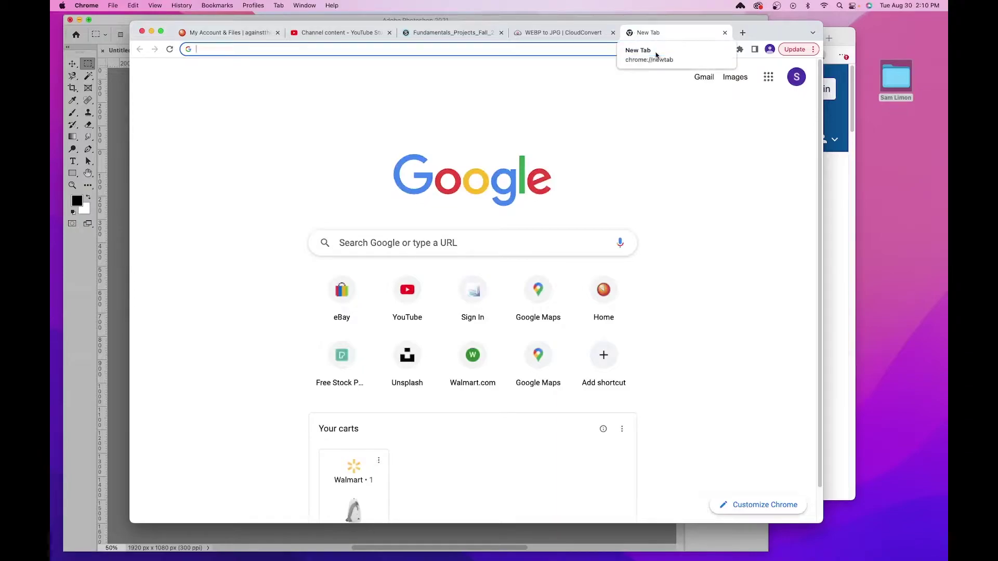
left_click(243, 222)
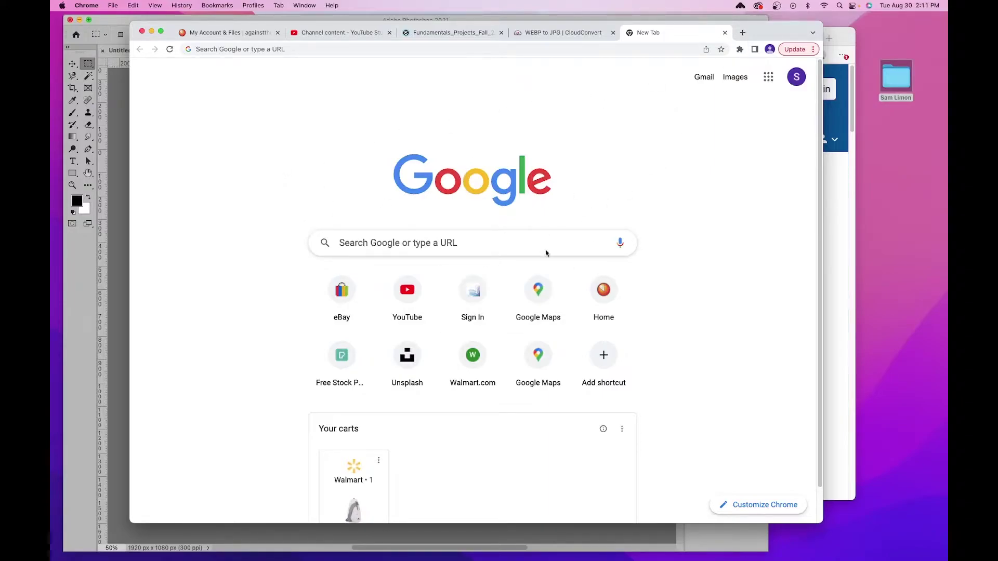
left_click(742, 32)
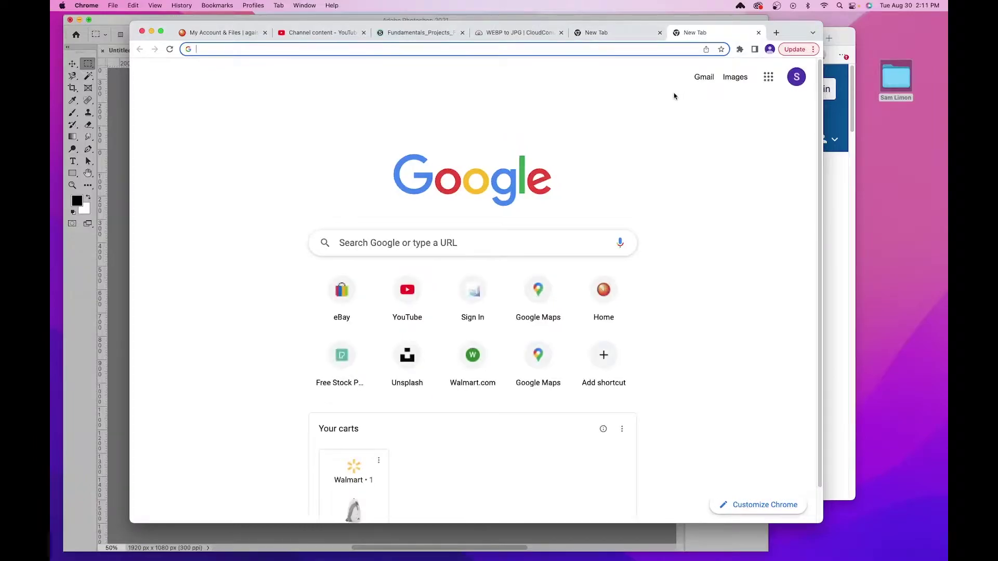
type("uns")
key("Return")
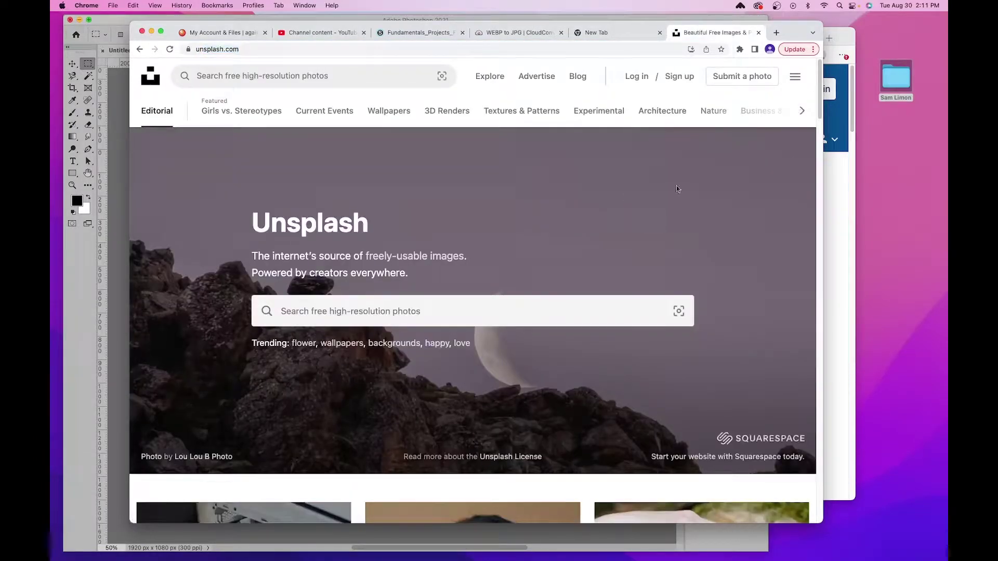
Open the Pexels stock photo site, pexels.com, in an additional browser tab
left_click(777, 33)
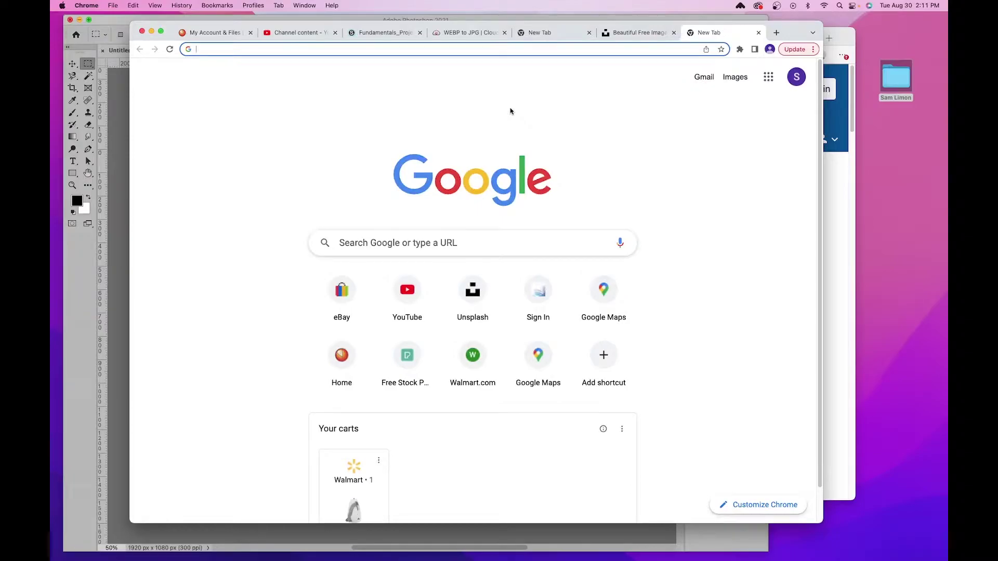
type("pe")
key("Return")
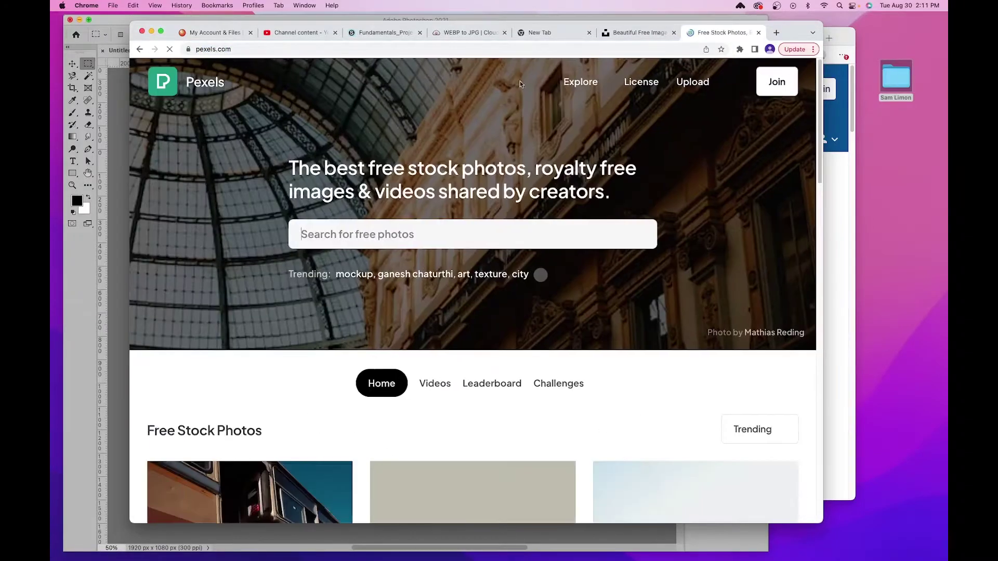
Search Pexels for "fish" photos
left_click(582, 31)
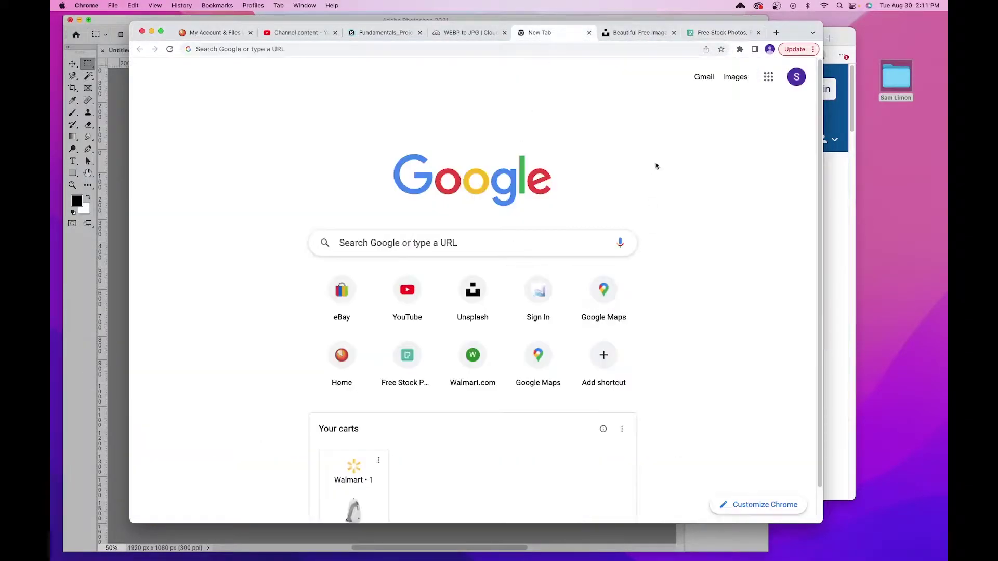
left_click(719, 33)
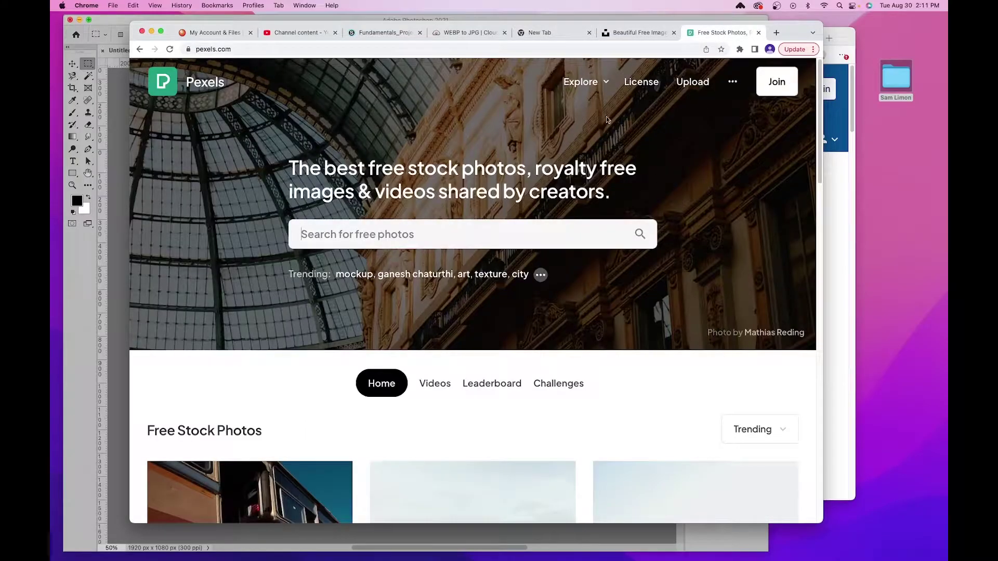
left_click(564, 238)
type("fish")
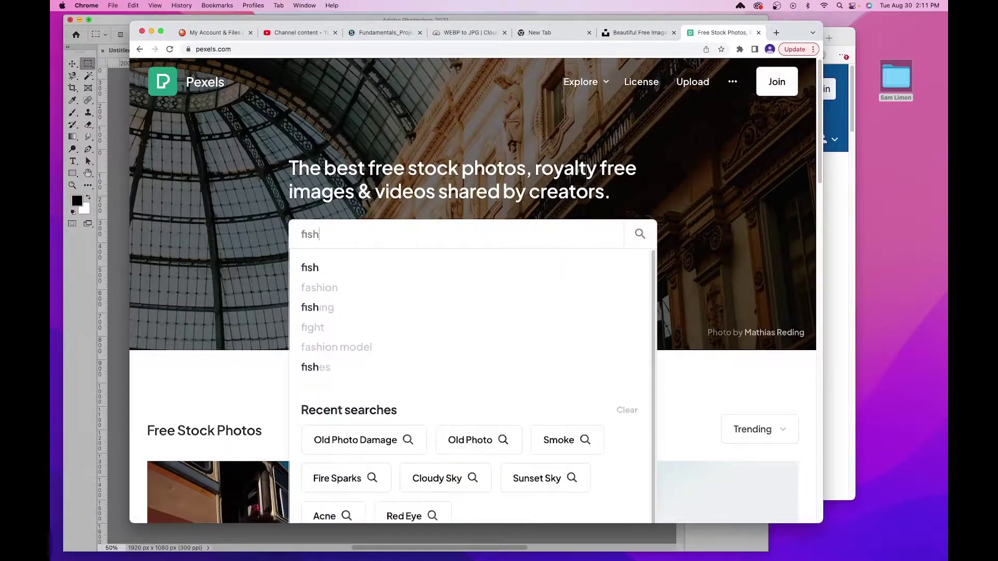
key("Return")
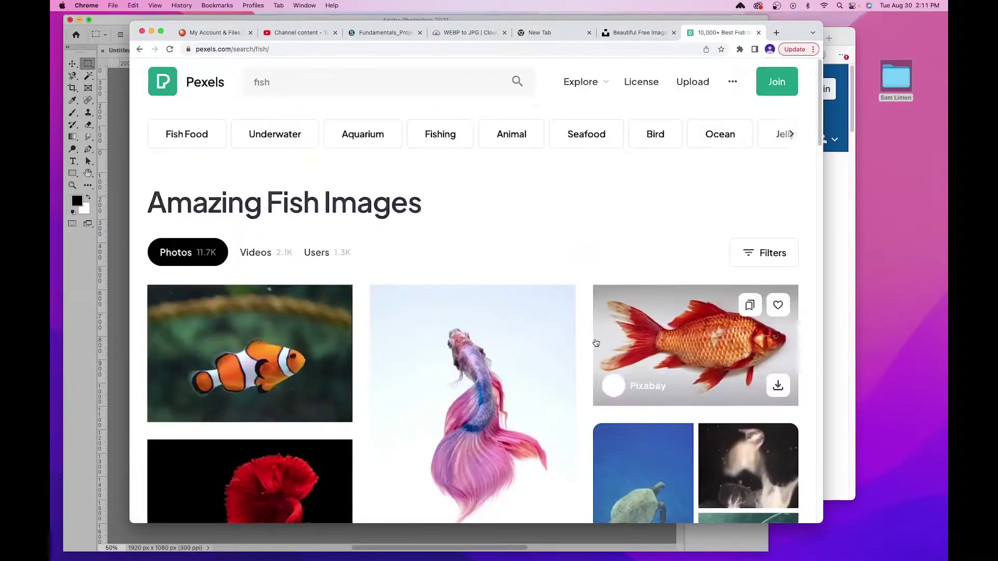
Download the pink and blue Siamese fighting fish photo on a white background from the Pexels results, and return to the results
scroll(594, 340, "down", 3)
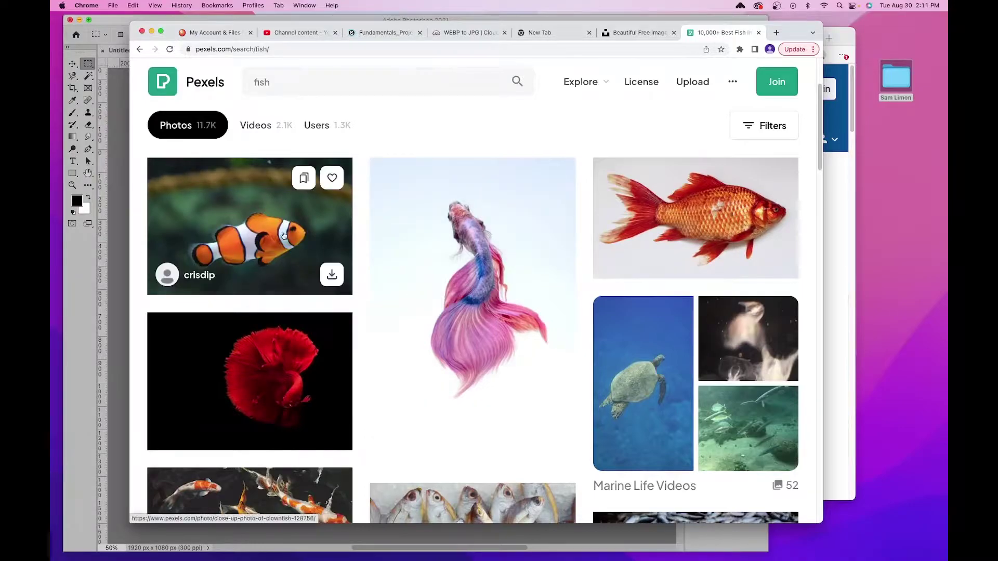
scroll(416, 364, "down", 5)
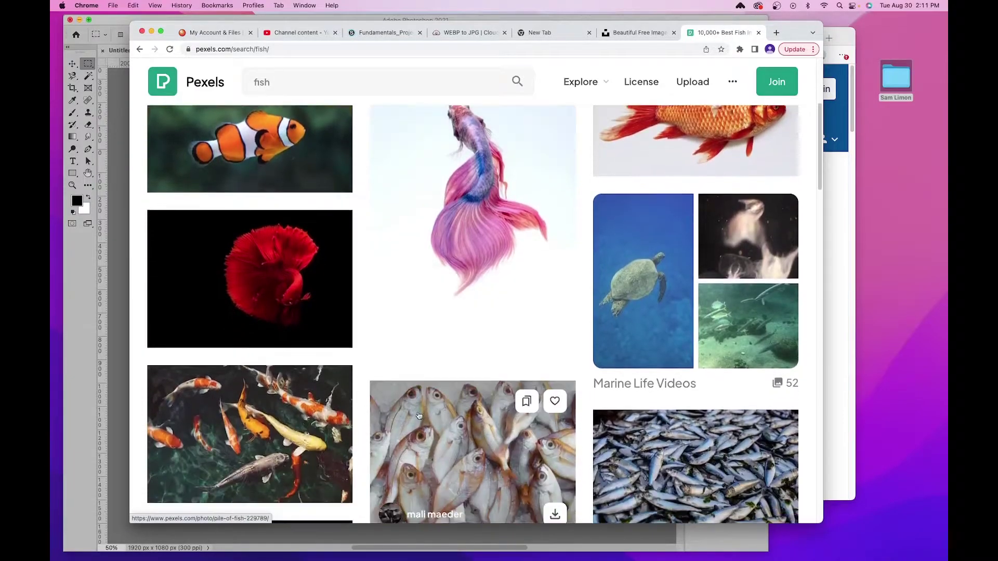
scroll(352, 415, "down", 5)
scroll(345, 416, "up", 10)
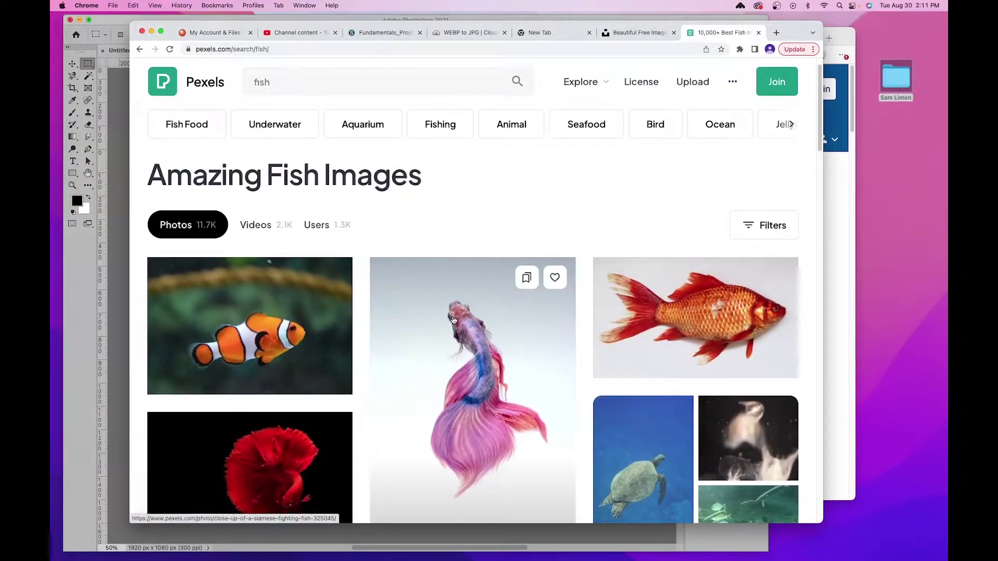
scroll(479, 317, "down", 6)
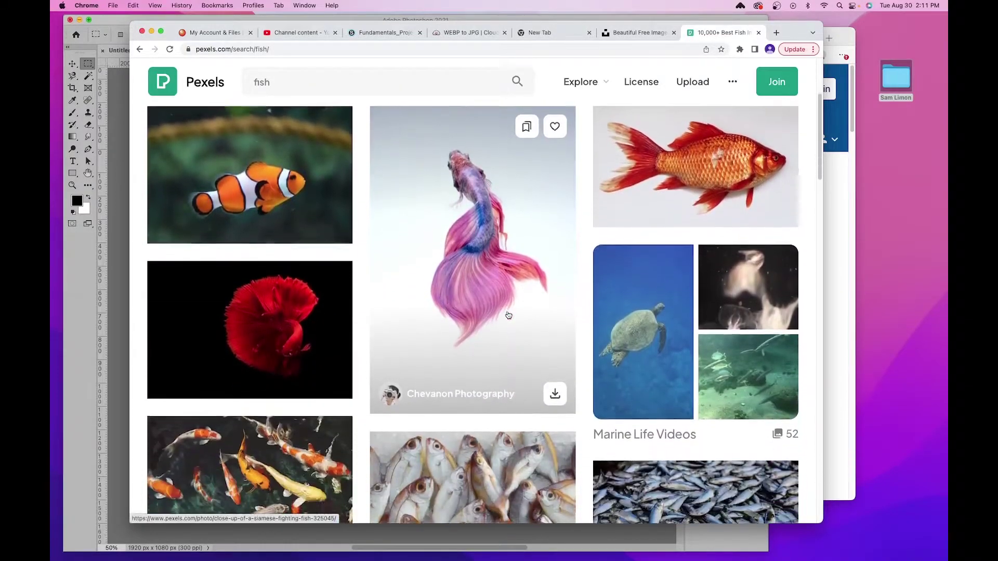
left_click(528, 307)
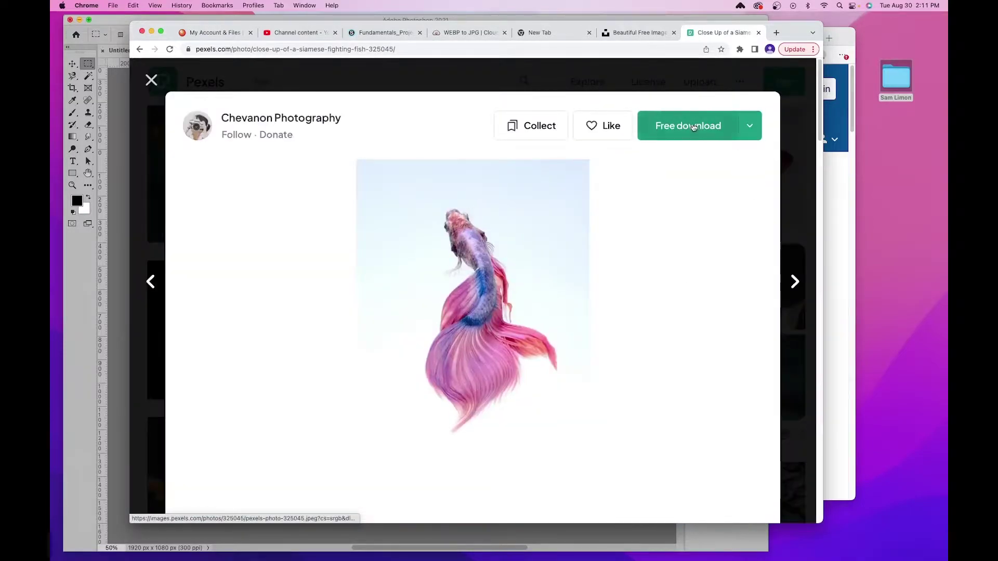
left_click(684, 126)
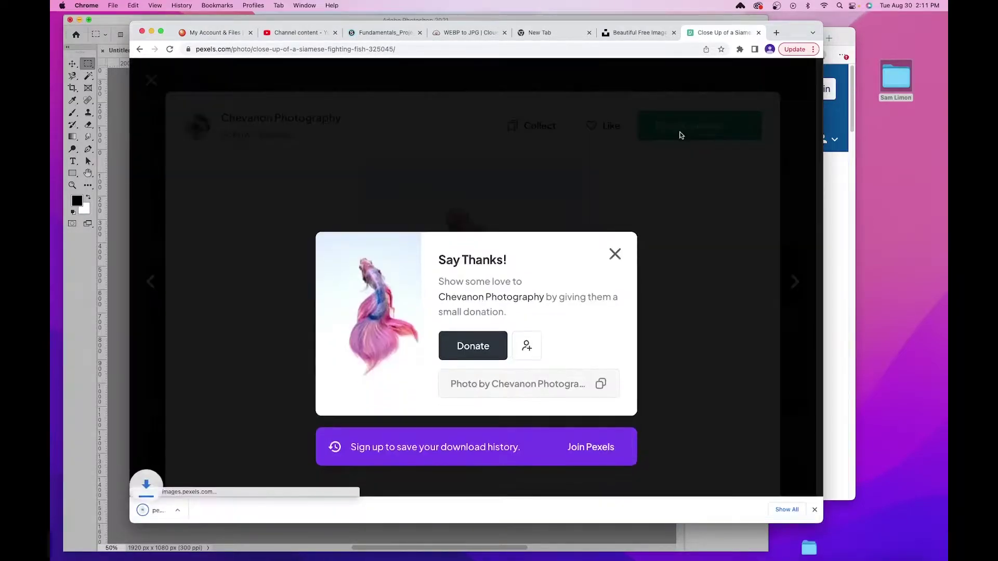
left_click(614, 255)
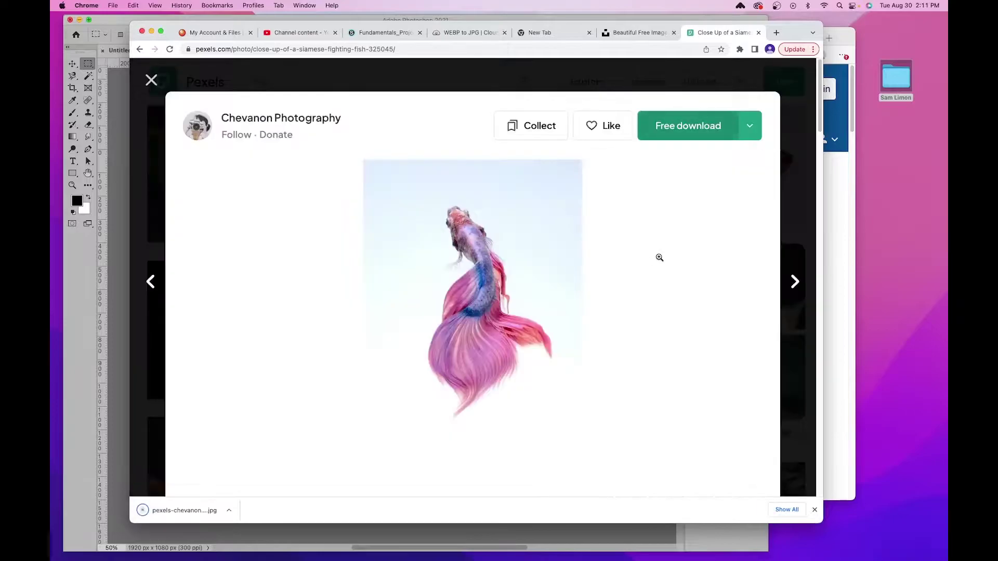
left_click(155, 82)
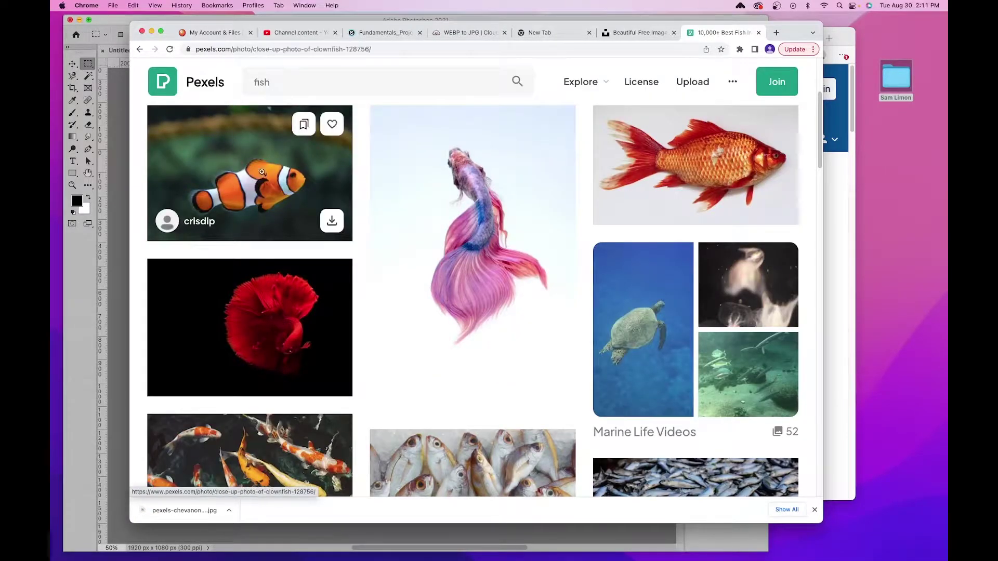
Download the orange and white clownfish photo from Pexels and return to the search results
left_click(262, 175)
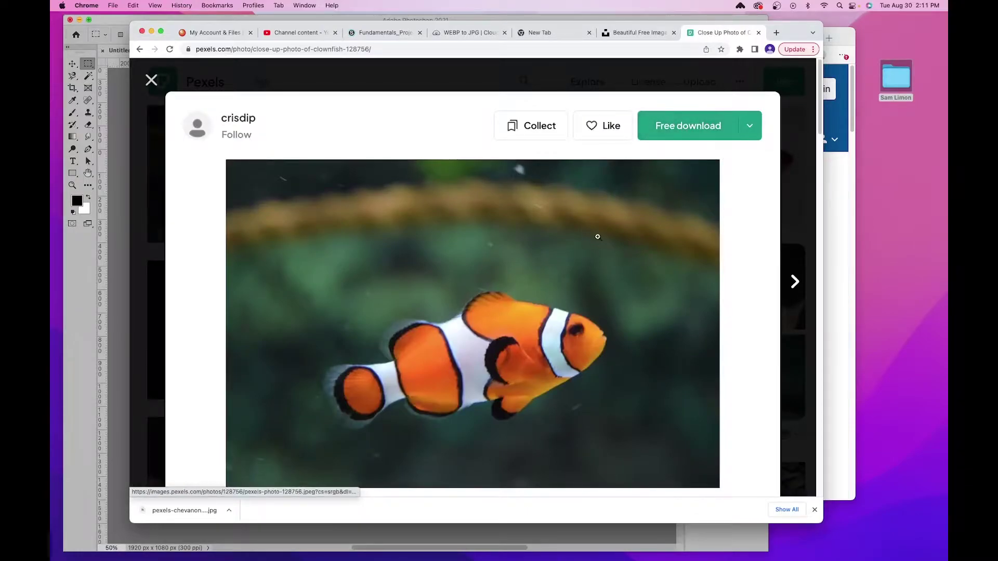
left_click(697, 131)
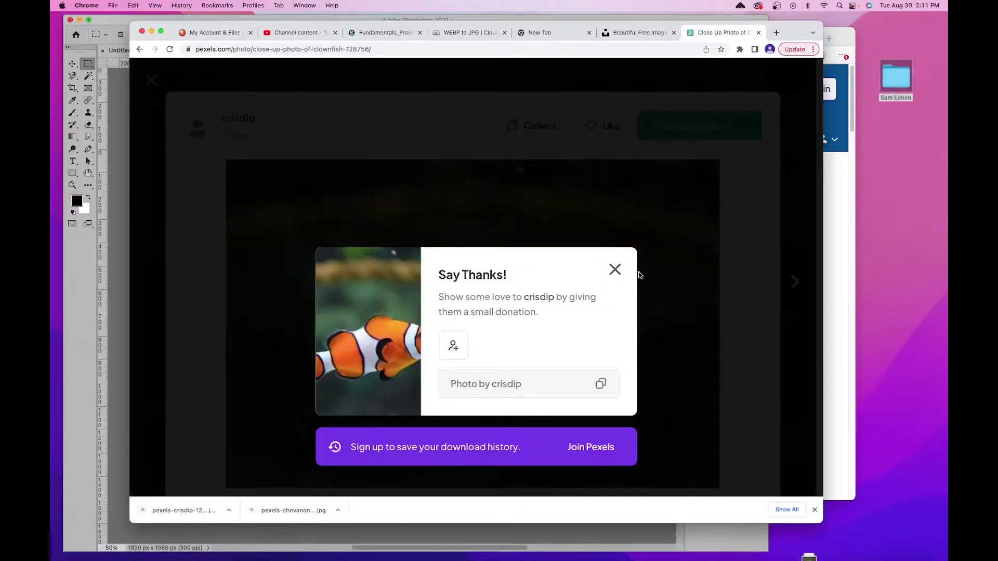
left_click(616, 269)
scroll(665, 254, "down", 1)
scroll(665, 254, "down", 3)
scroll(209, 138, "up", 5)
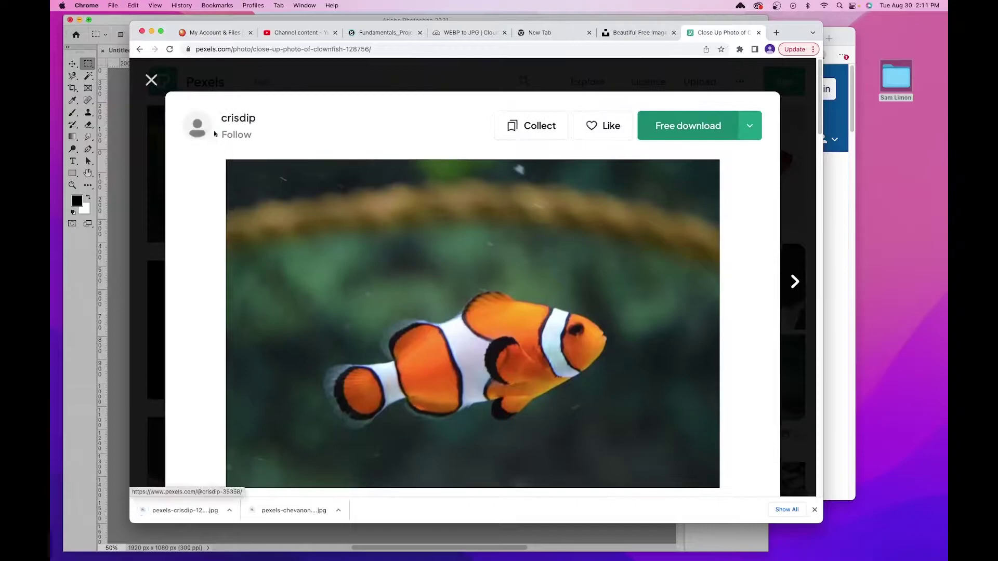
left_click(163, 113)
Download the close-up photo of the red Siamese fighting fish on black from Pexels and close its photo page
scroll(244, 208, "down", 5)
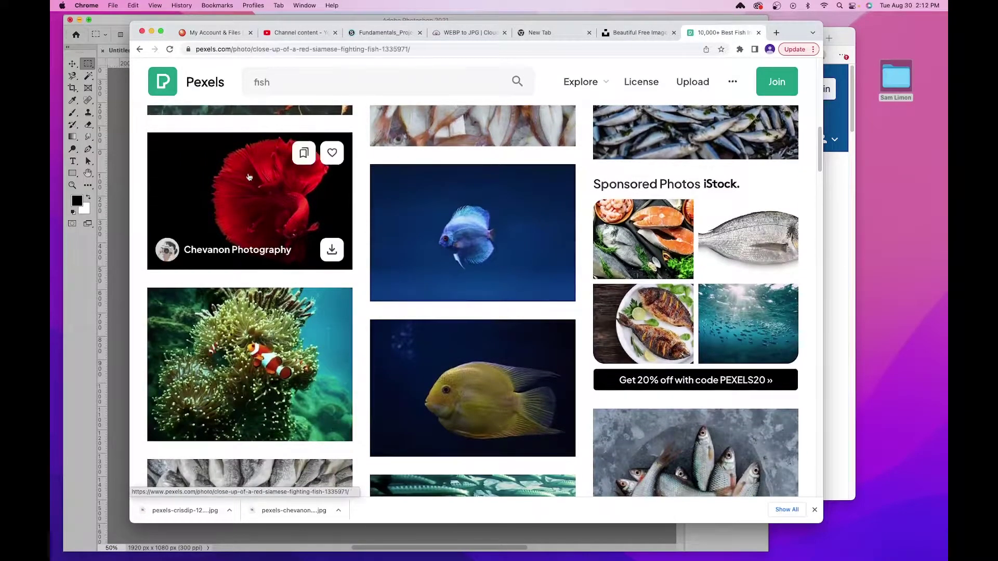
left_click(248, 177)
left_click(699, 136)
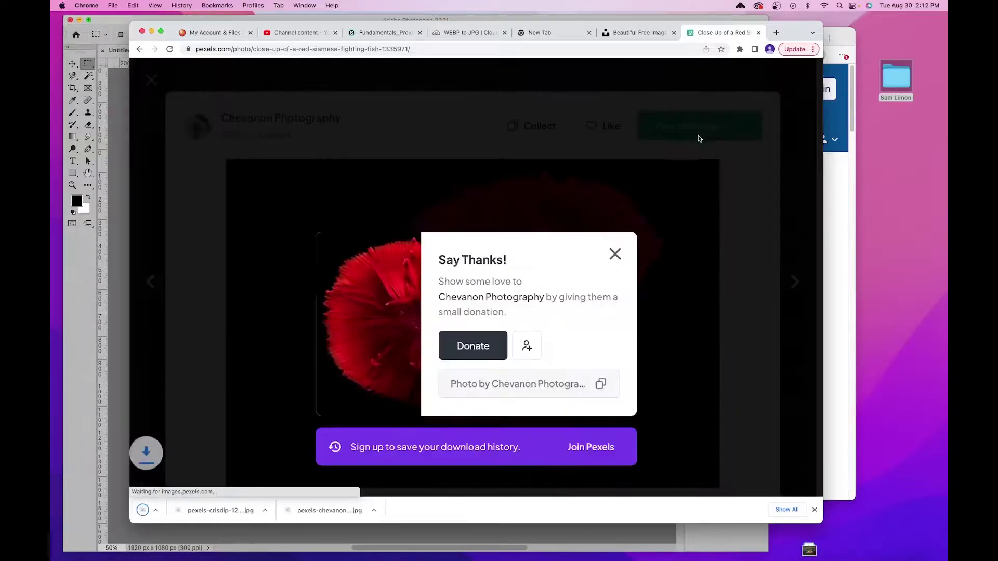
left_click(615, 254)
scroll(654, 270, "down", 5)
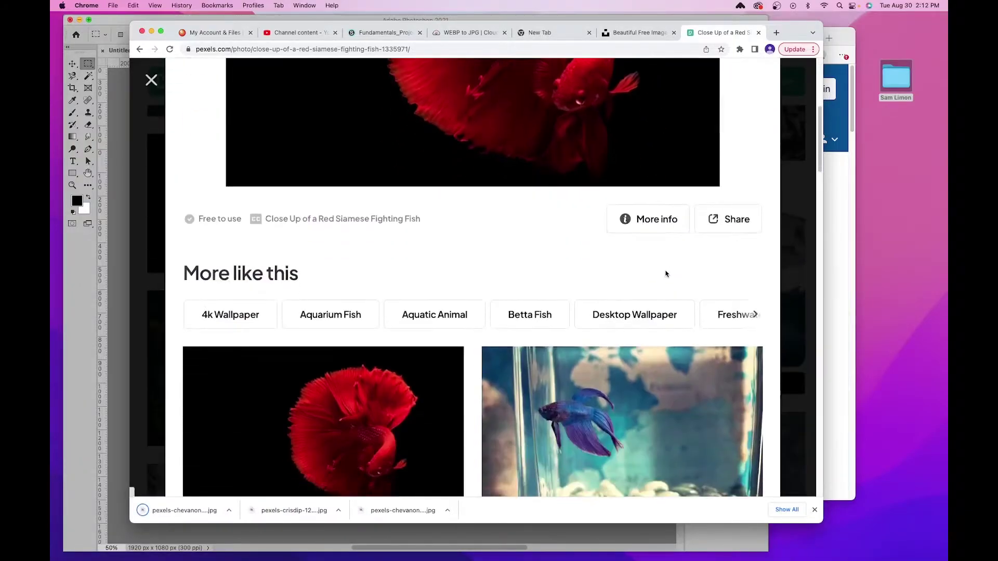
scroll(666, 273, "up", 6)
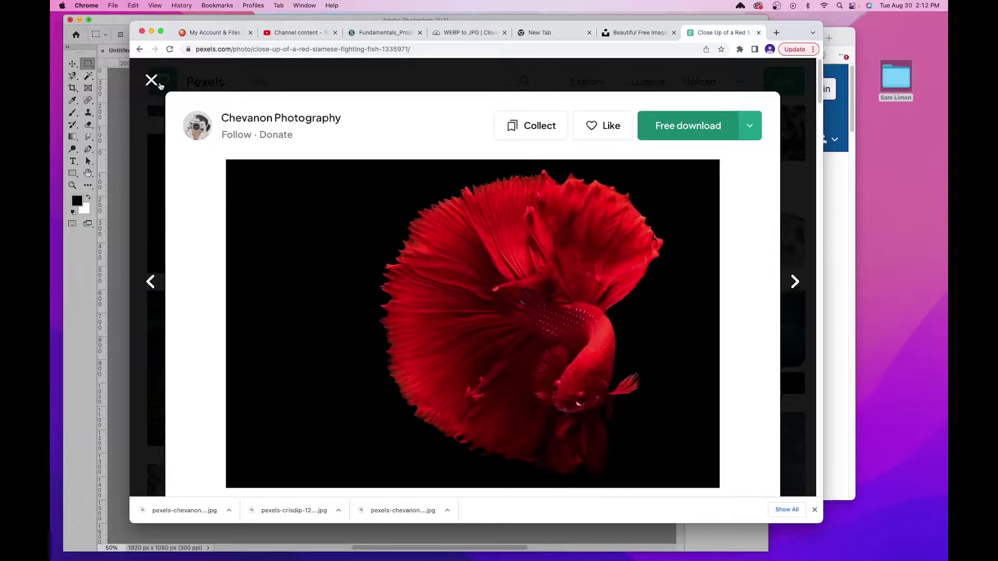
left_click(160, 84)
Look through more of the Pexels fish results for further images suited to the collage
scroll(502, 244, "down", 10)
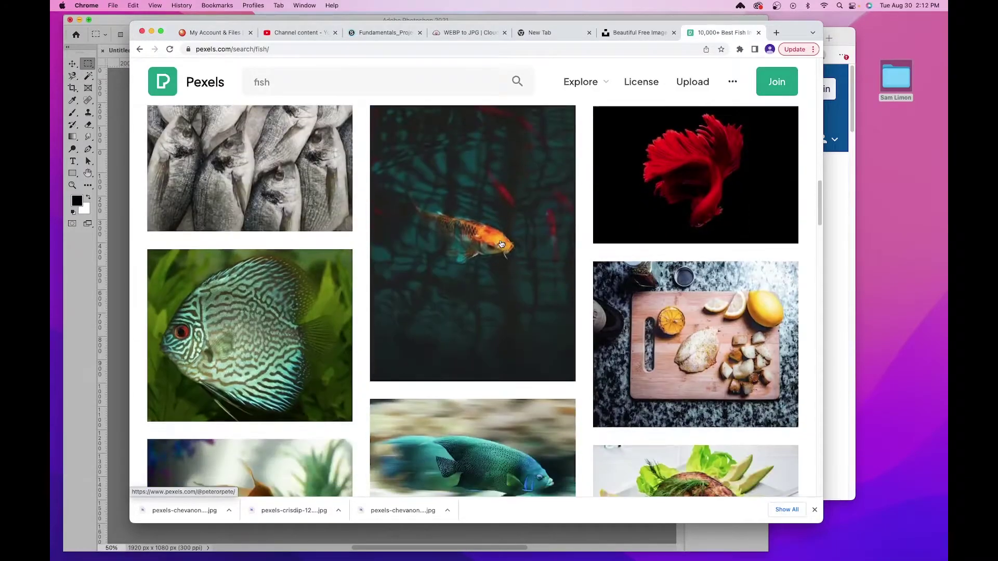
mouse_move(501, 244)
scroll(535, 284, "down", 6)
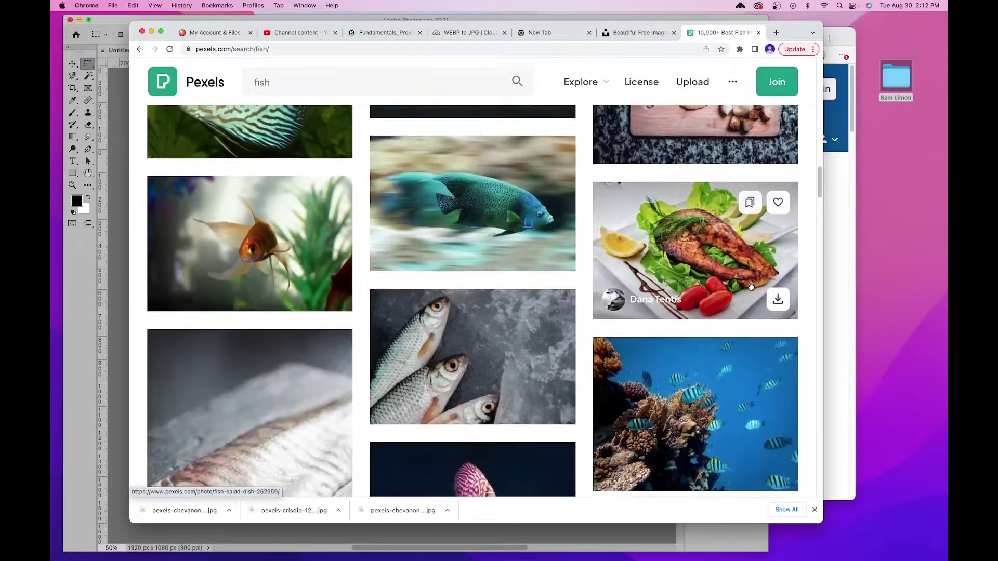
scroll(700, 287, "down", 6)
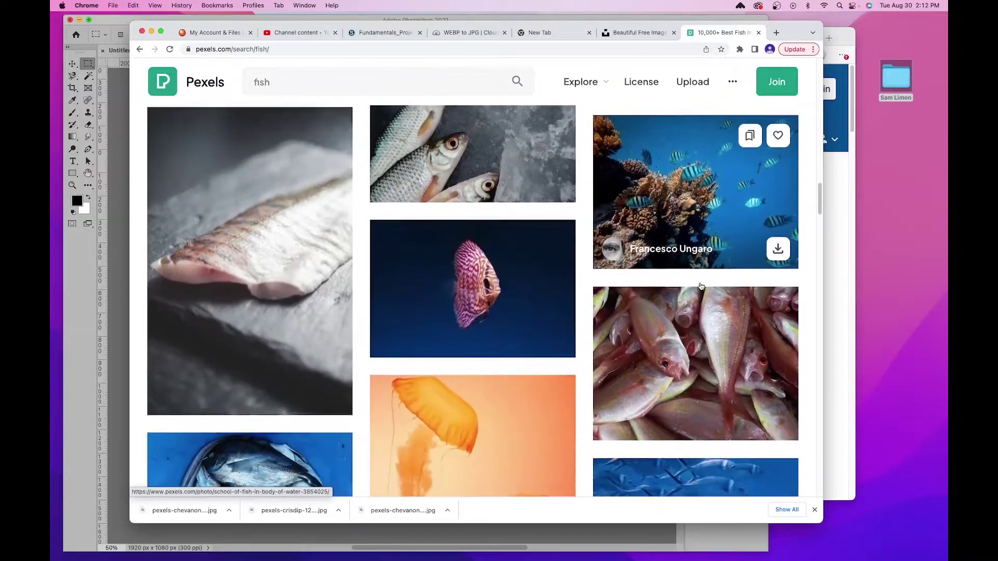
scroll(700, 286, "down", 4)
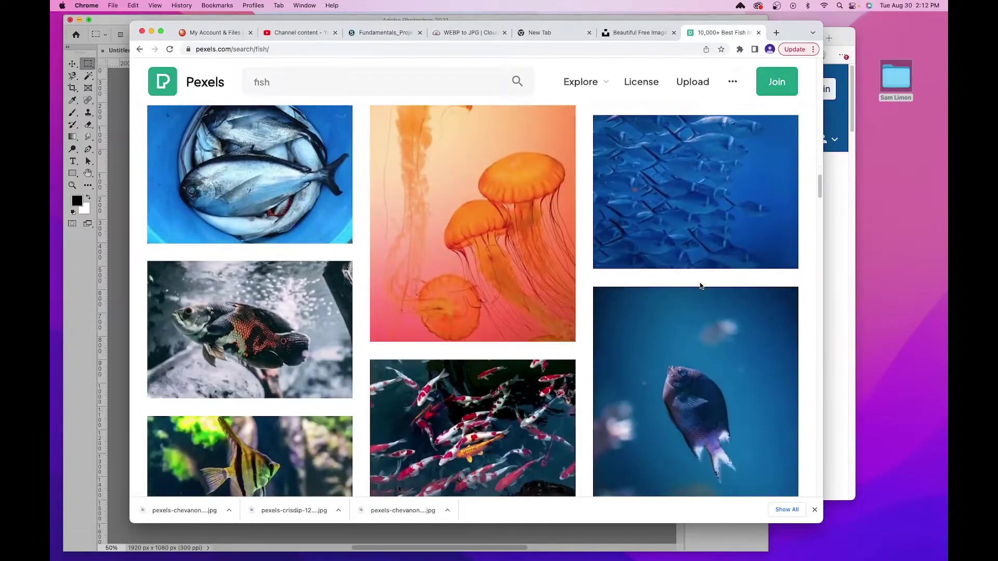
scroll(699, 287, "down", 4)
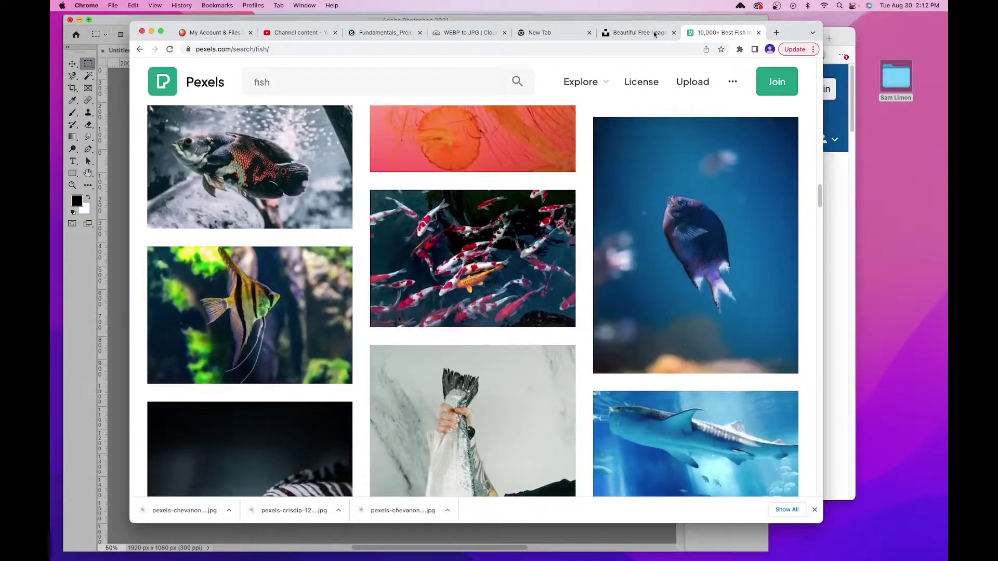
Switch to the Unsplash page and search its free photos for "fish"
left_click(639, 32)
left_click(411, 312)
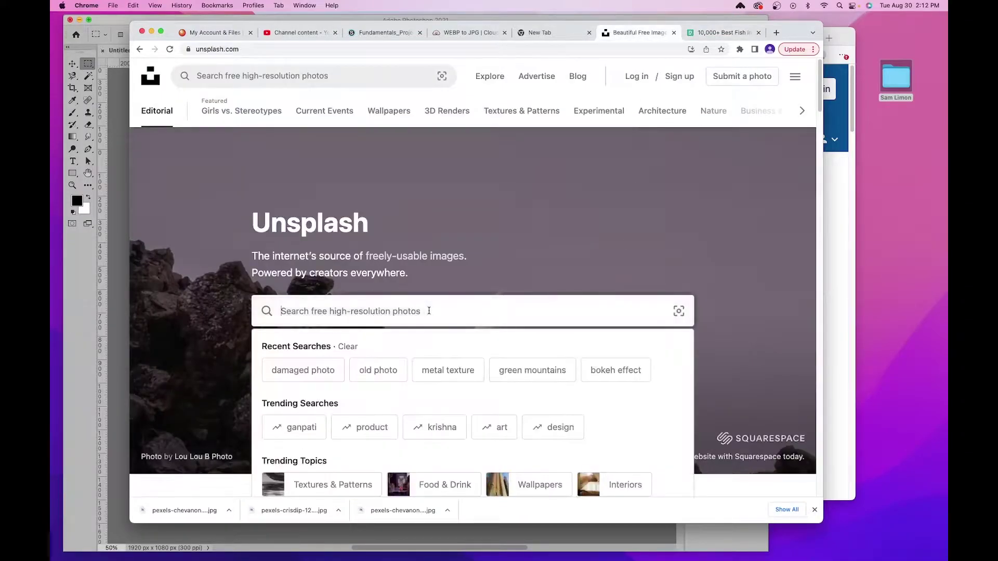
type("fish")
key("Return")
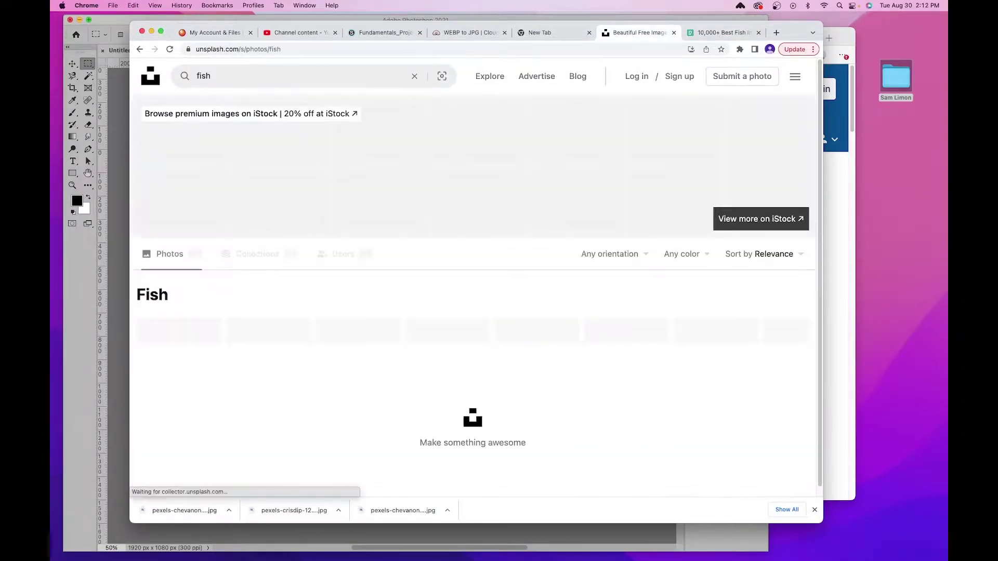
Download the purple surgeonfish photo on a blue background from the Unsplash results, and return to the results
scroll(434, 310, "down", 5)
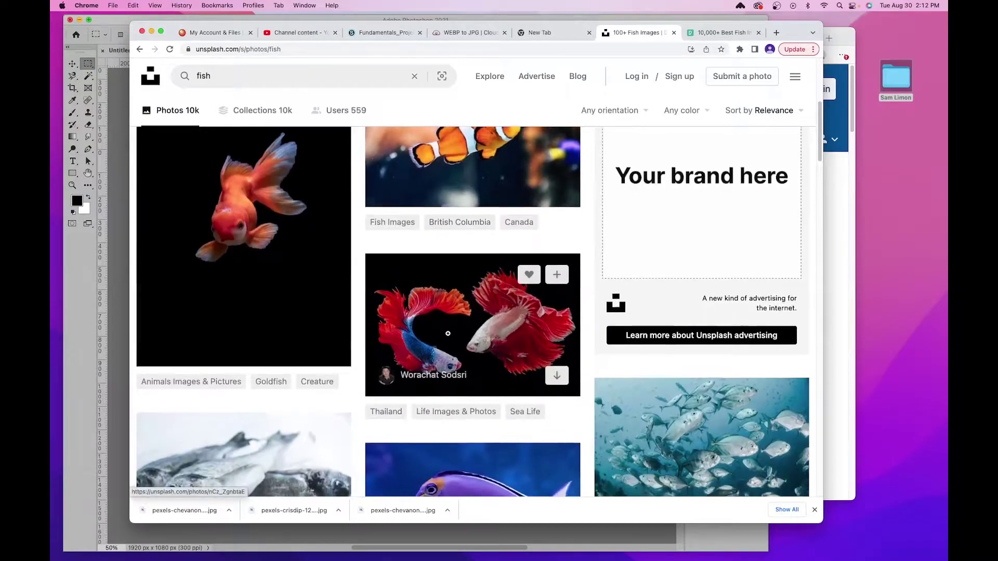
scroll(383, 372, "up", 2)
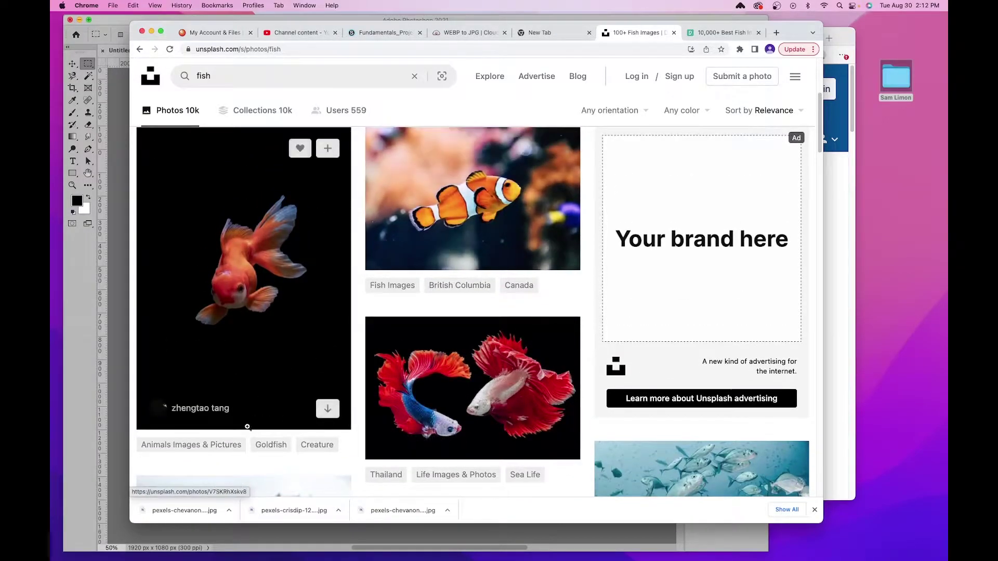
scroll(250, 312, "down", 4)
scroll(253, 423, "down", 8)
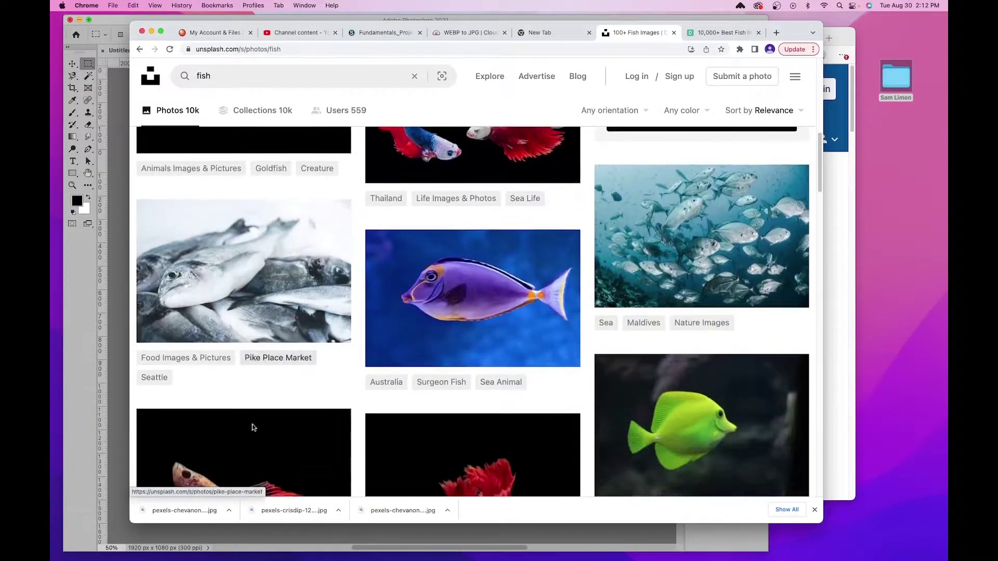
scroll(506, 390, "down", 2)
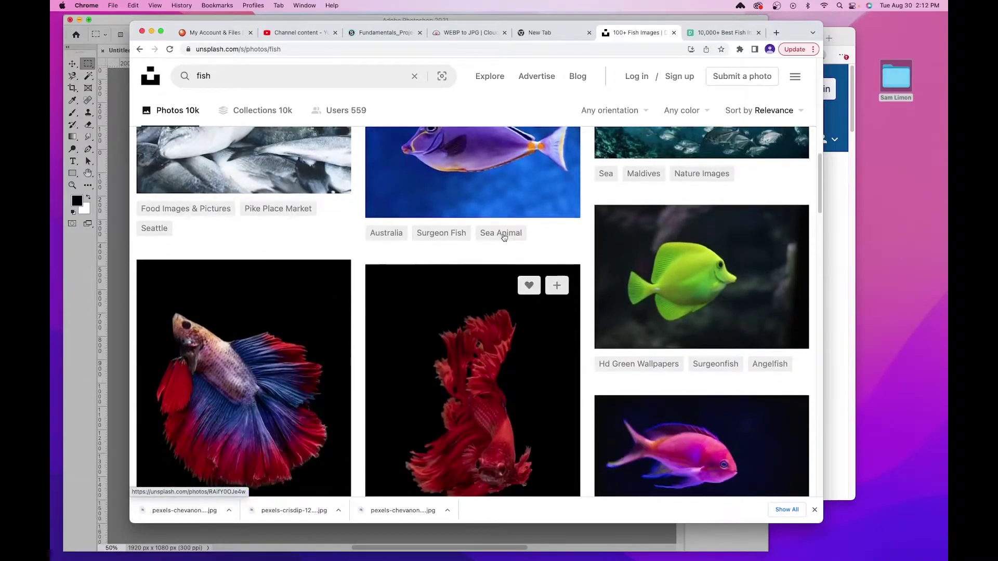
scroll(504, 252, "up", 2)
left_click(501, 197)
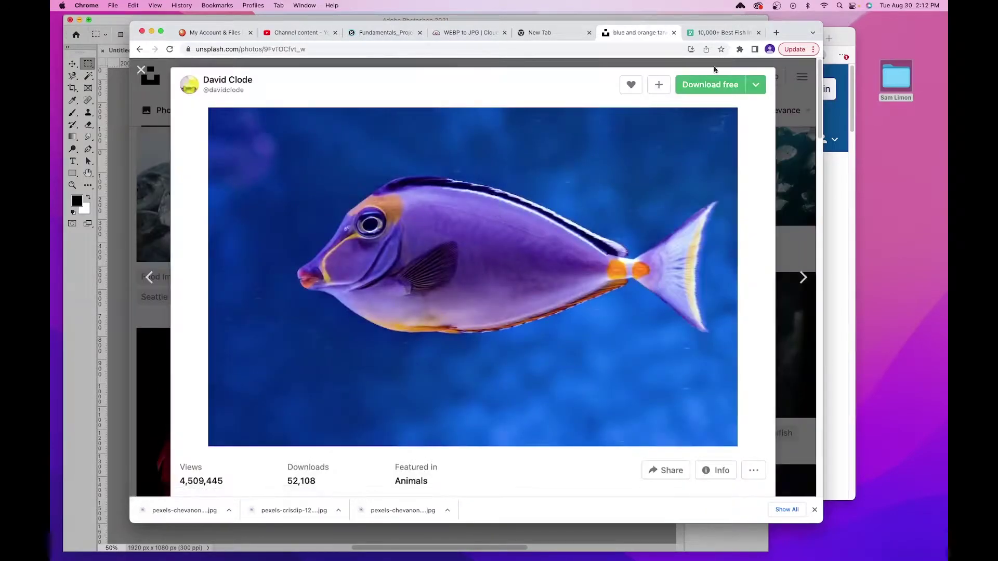
left_click(722, 86)
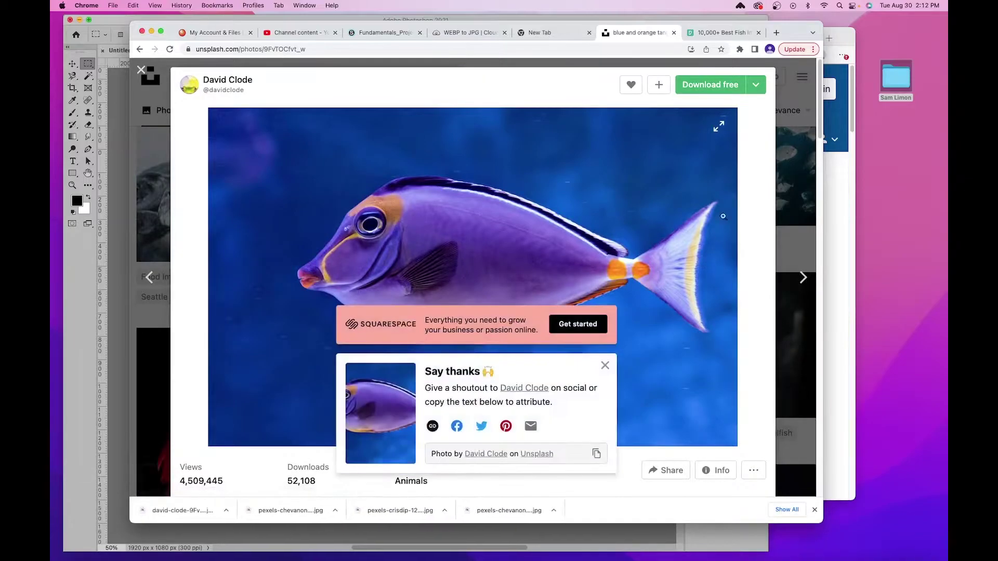
left_click(155, 70)
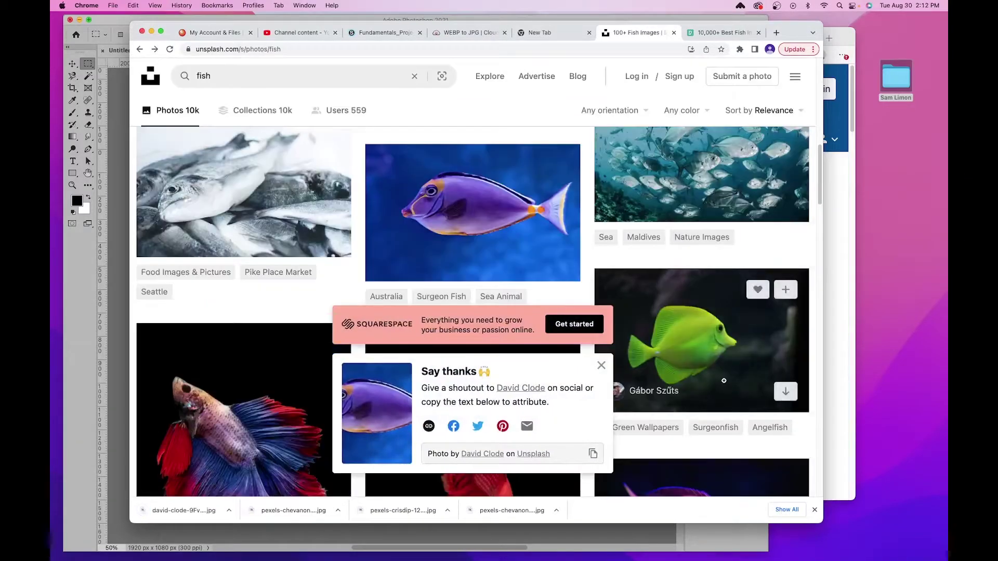
Dismiss the thank-you popup, download the yellow-green surgeonfish photo from Unsplash, and close its photo page
scroll(766, 340, "down", 4)
scroll(753, 328, "up", 3)
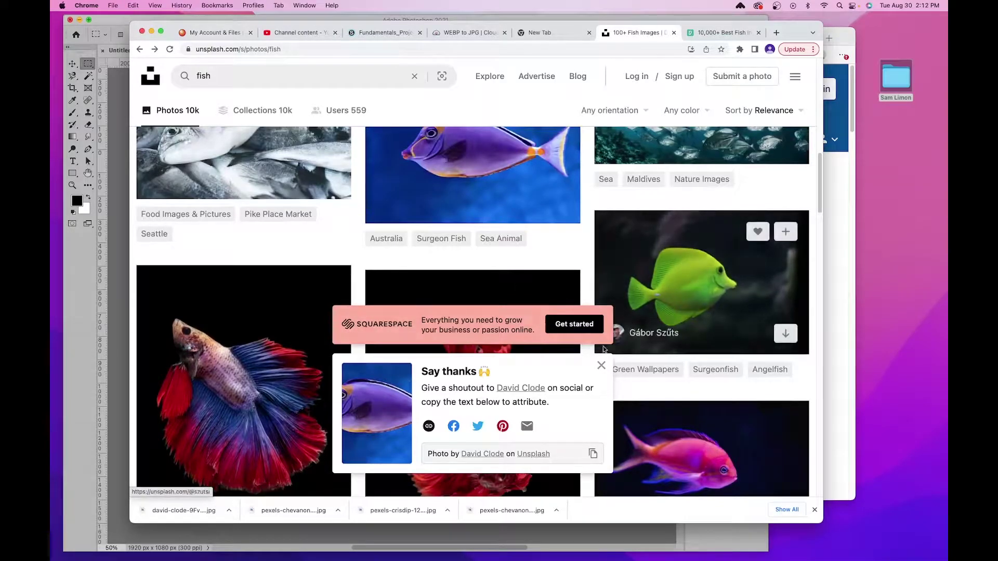
left_click(601, 365)
scroll(660, 343, "down", 2)
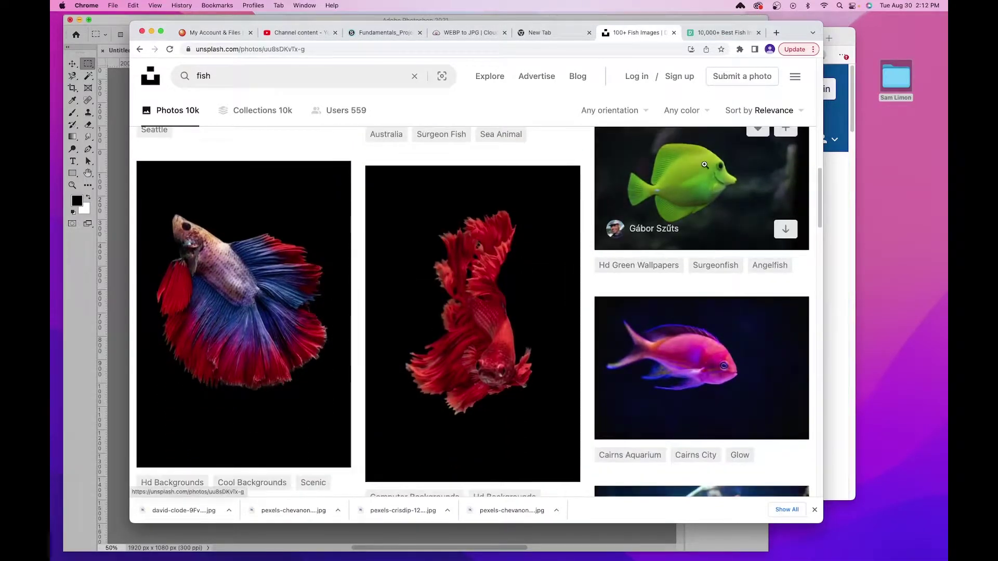
left_click(654, 194)
left_click(710, 85)
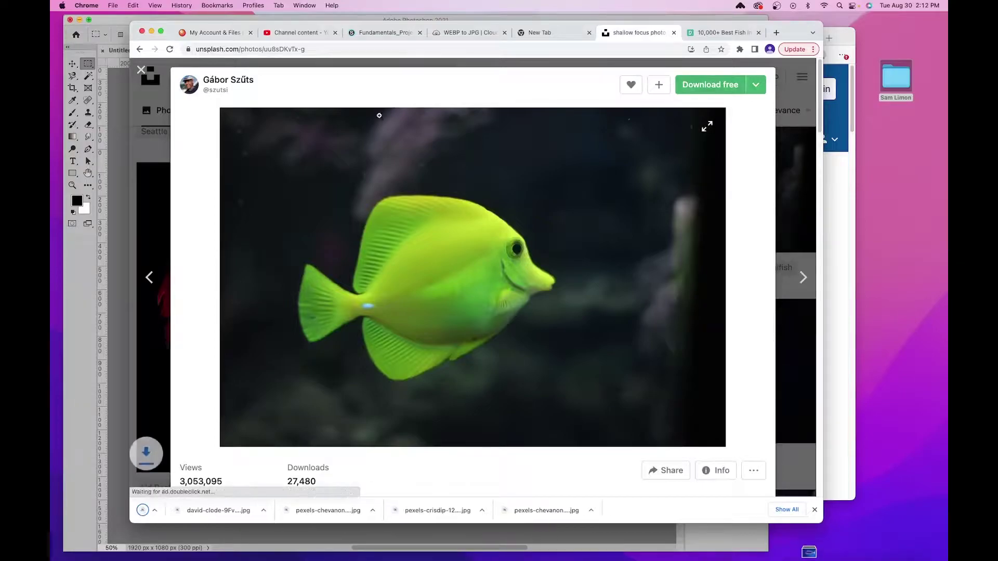
left_click(141, 69)
Download the pink fish photo tagged Cairns Aquarium from Unsplash and return to the search results
scroll(520, 312, "down", 2)
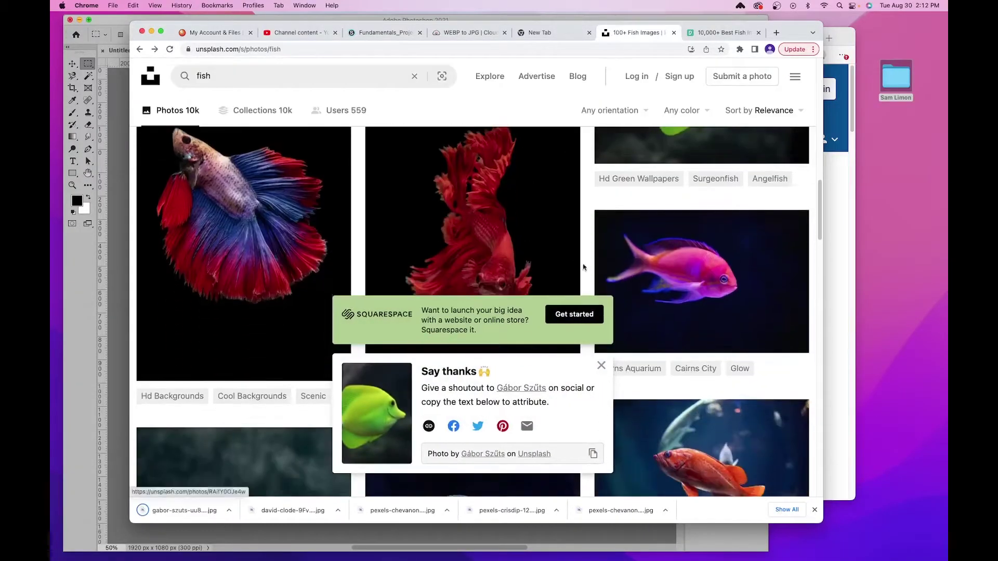
left_click(702, 291)
left_click(711, 85)
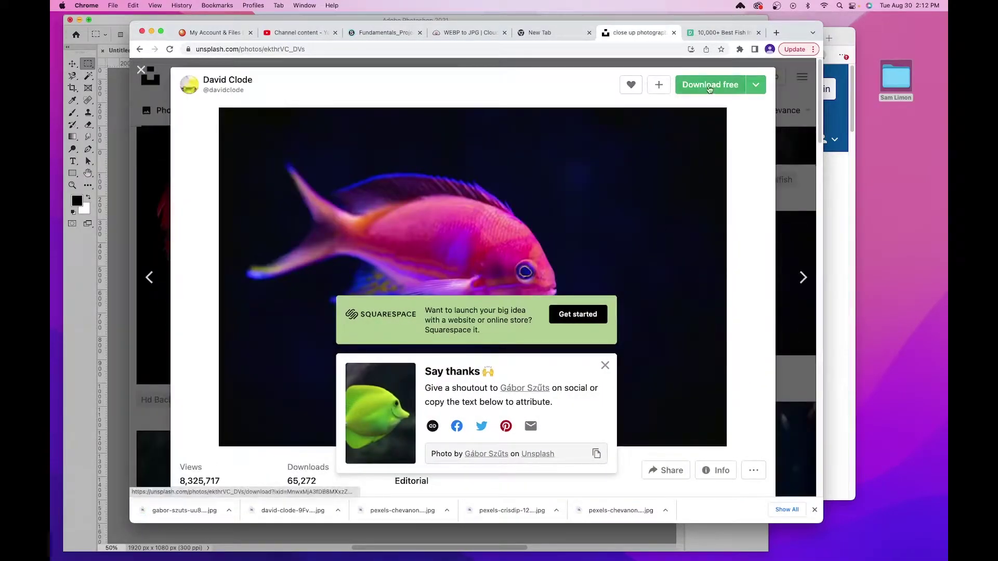
left_click(141, 70)
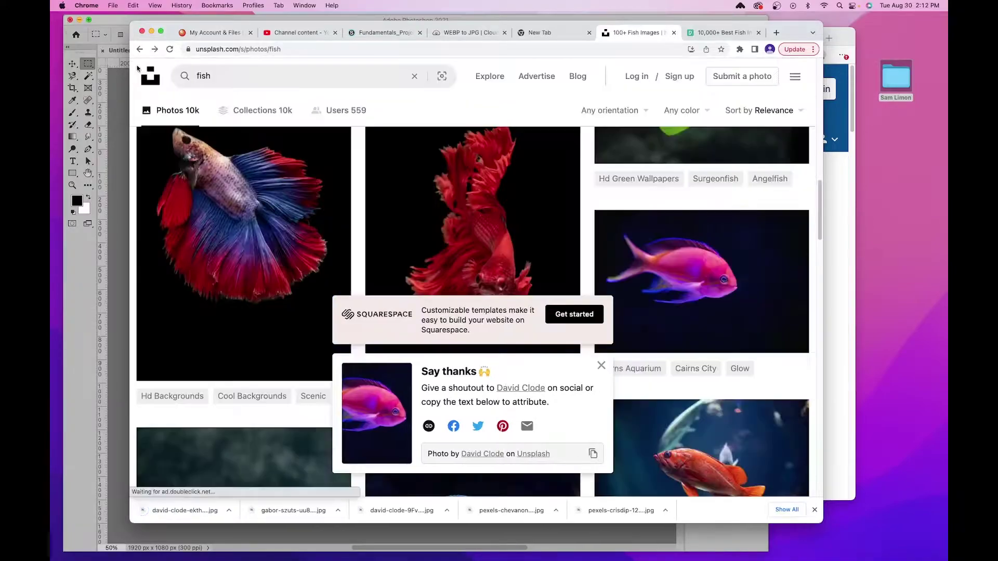
Look through the Unsplash fish results for further photos suitable for the collage
scroll(444, 274, "down", 6)
scroll(445, 273, "down", 6)
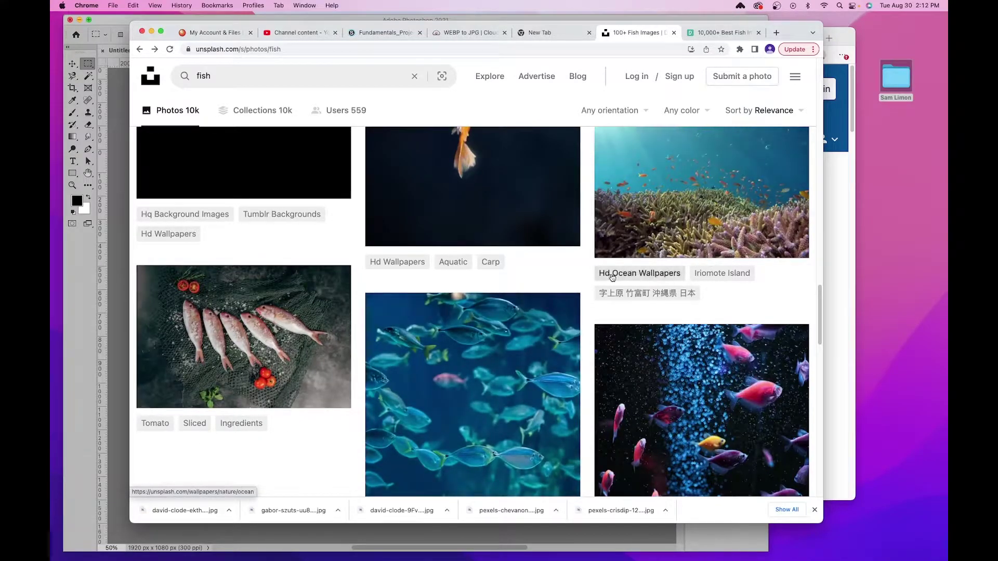
scroll(660, 274, "down", 6)
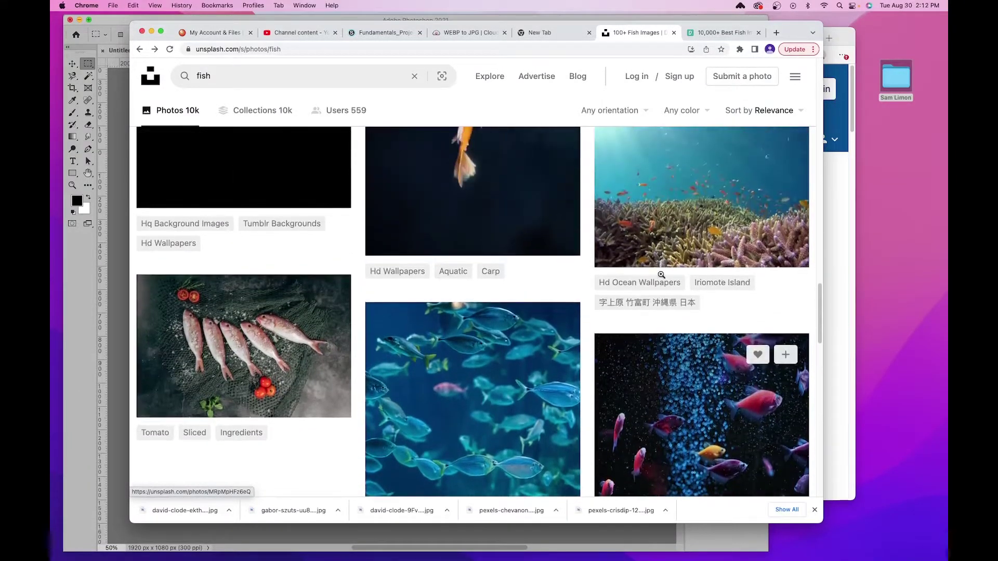
scroll(658, 273, "down", 9)
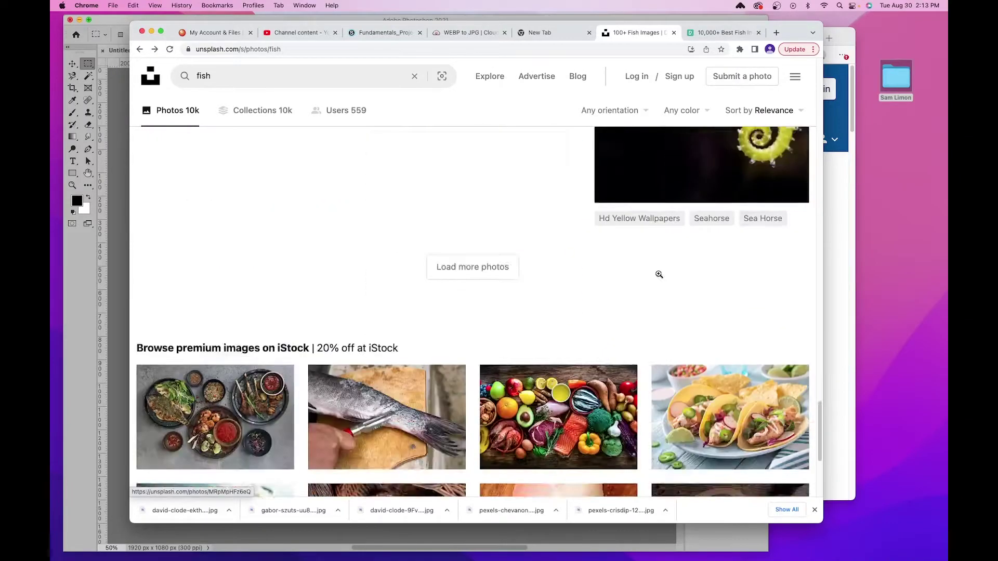
scroll(658, 273, "up", 13)
scroll(657, 273, "up", 10)
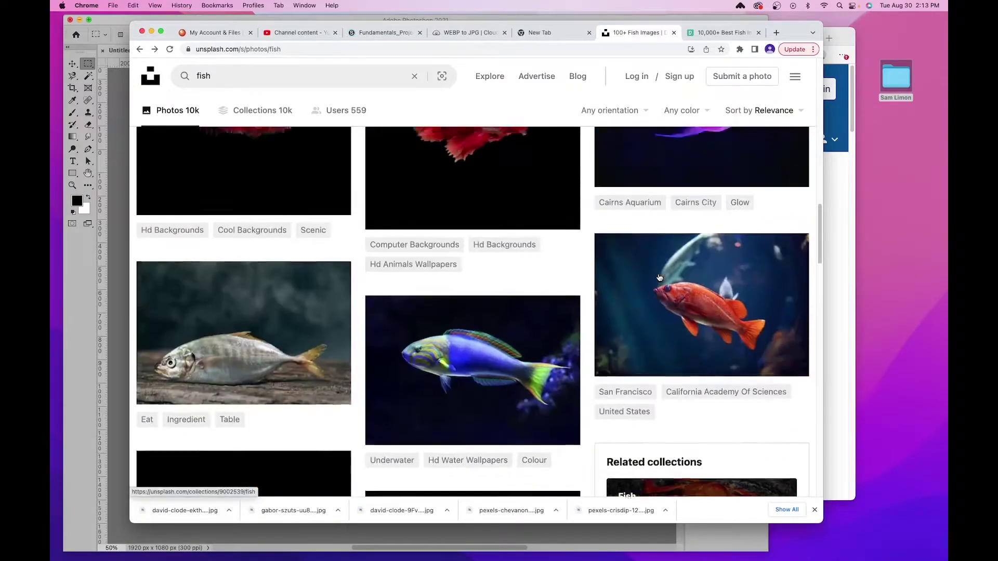
scroll(668, 353, "up", 7)
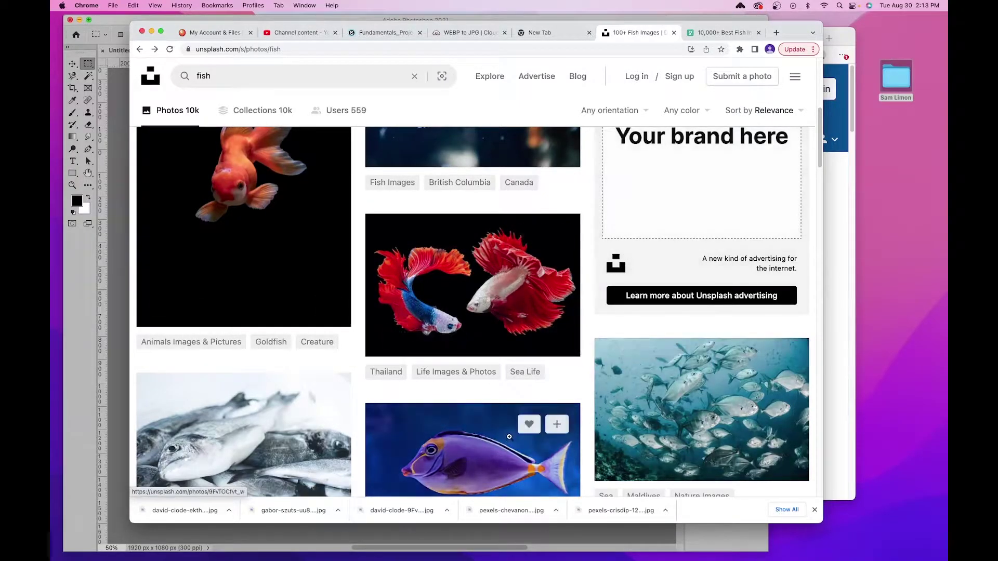
scroll(285, 314, "up", 3)
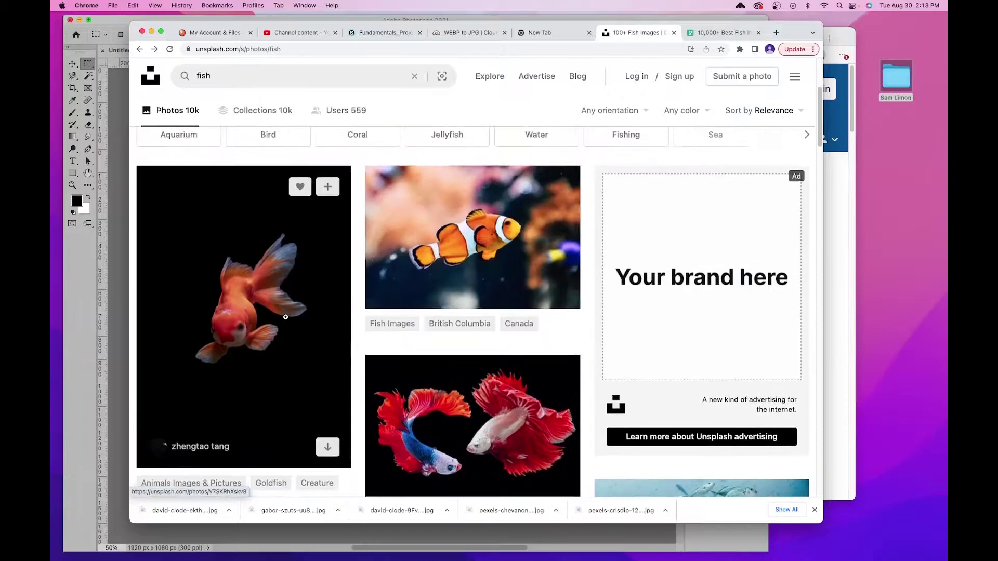
Search Unsplash's free photos for "background" and look through the results
left_click(543, 33)
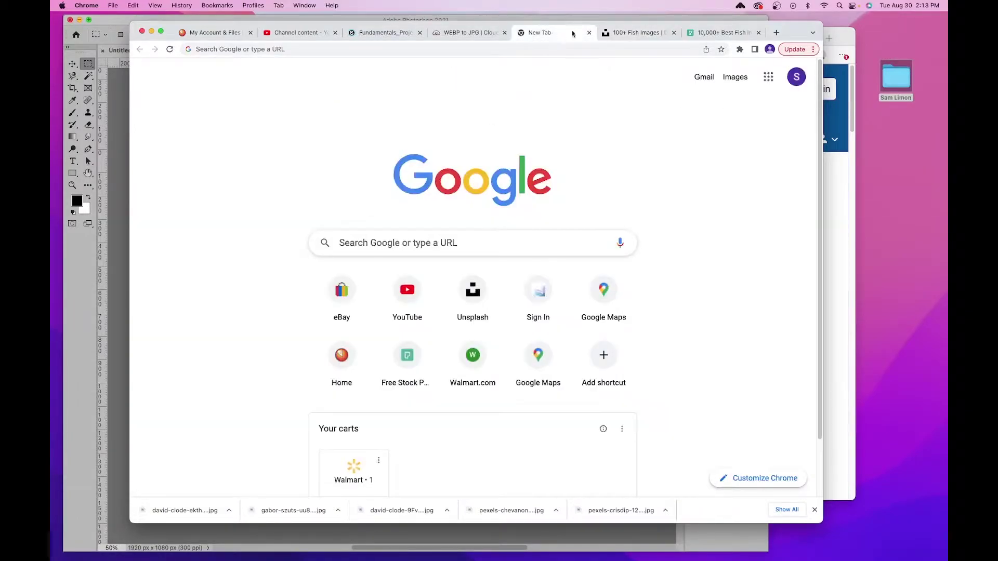
left_click(634, 32)
left_click(331, 71)
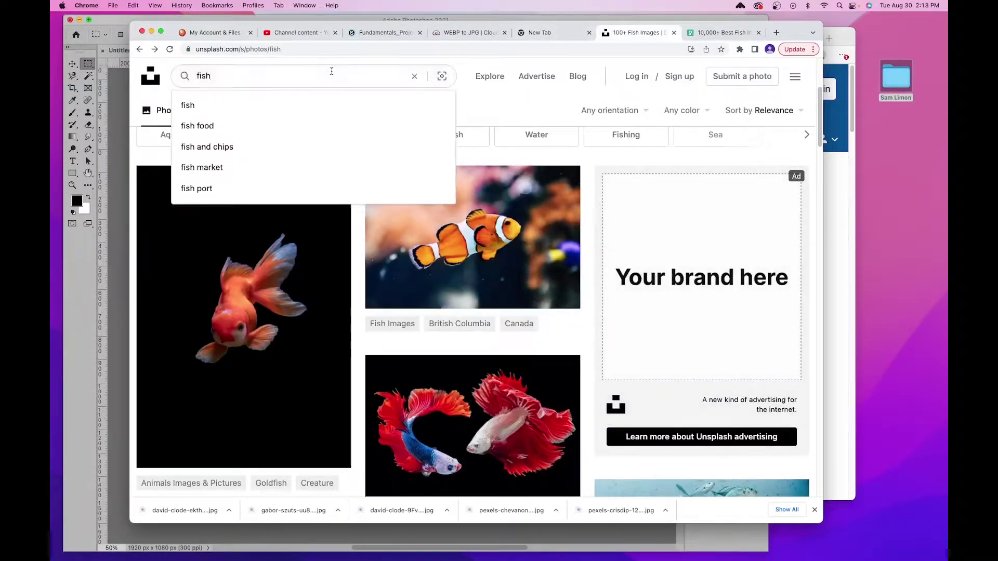
left_click_drag(215, 73, 150, 73)
type("background")
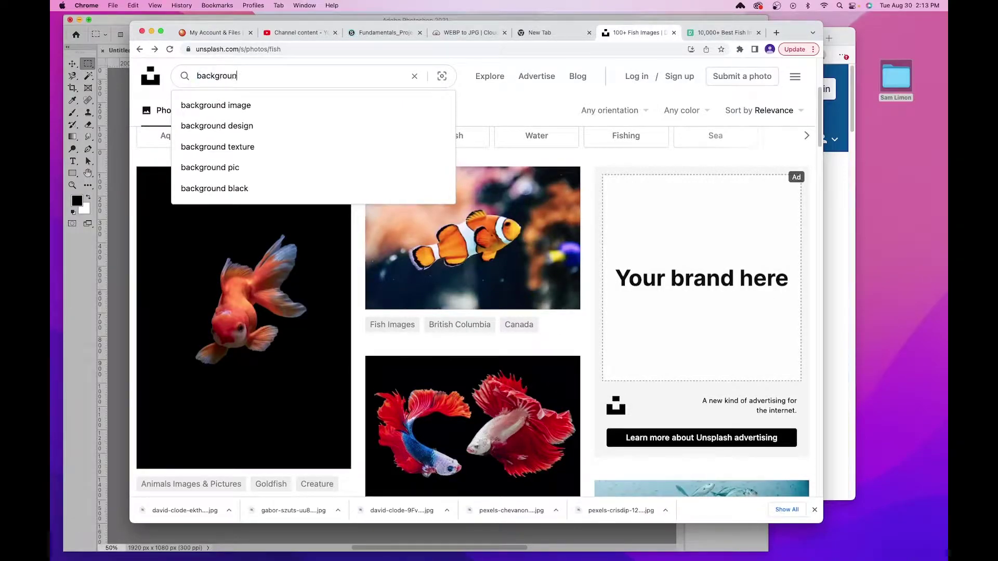
key("Return")
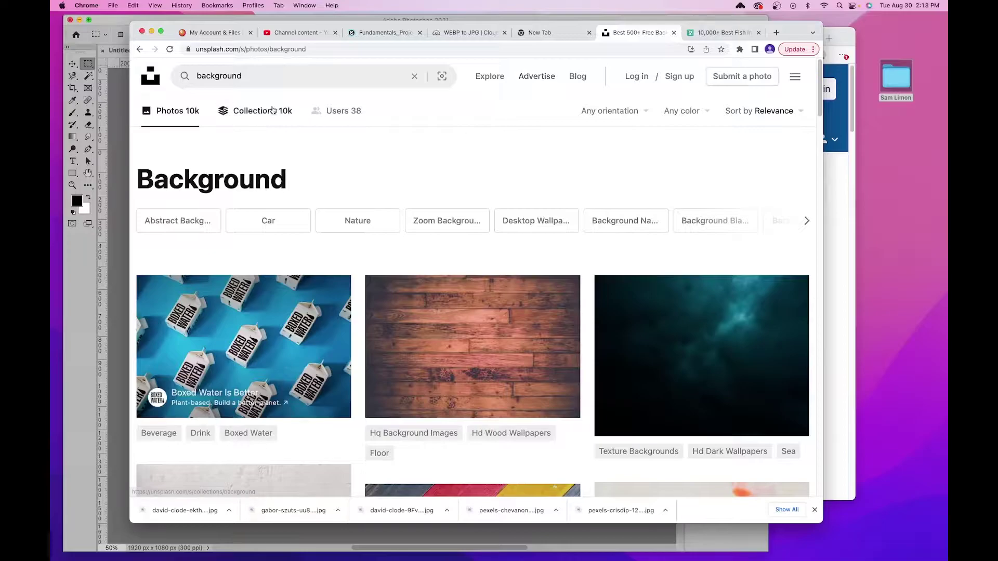
scroll(592, 272, "down", 5)
scroll(603, 273, "up", 5)
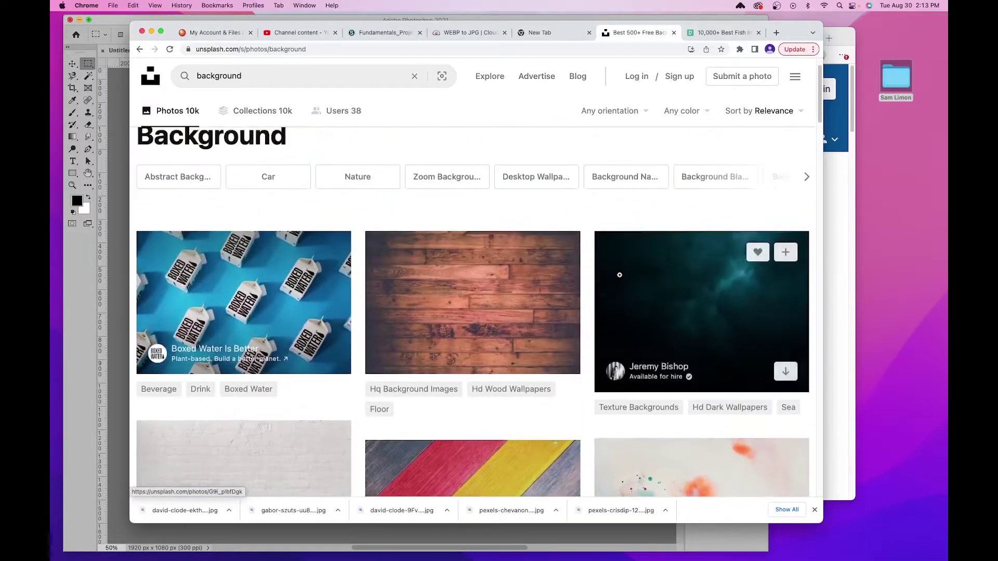
scroll(620, 276, "down", 10)
scroll(620, 275, "down", 4)
scroll(616, 275, "up", 6)
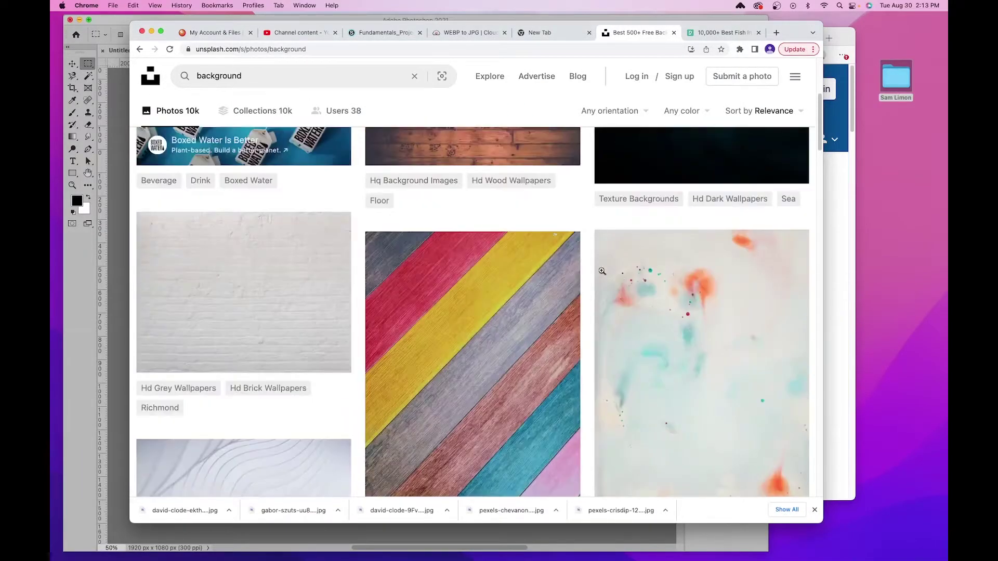
Refine the Unsplash photo search to "background underwater"
left_click(269, 76)
type("underwater")
key("Return")
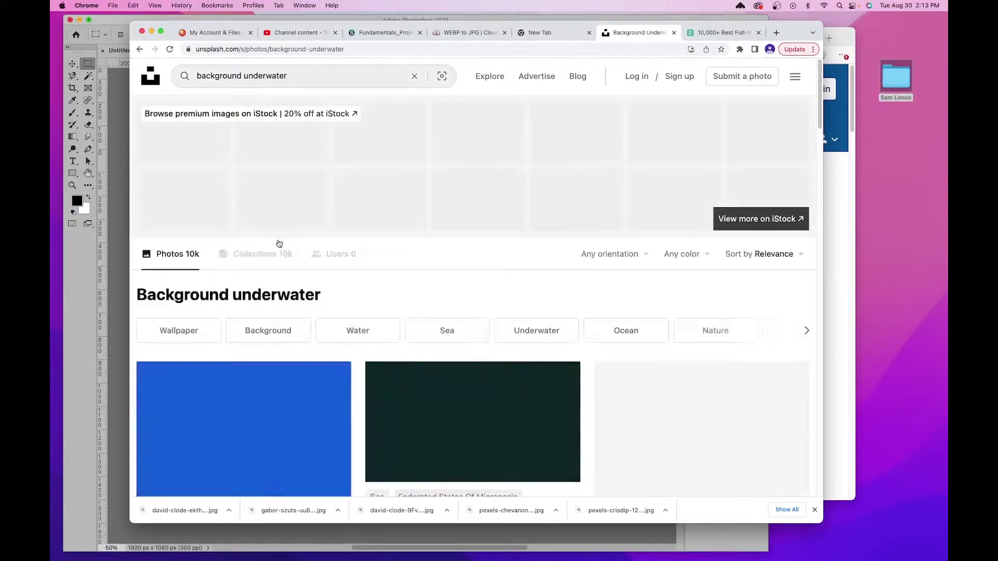
Download the blue underwater photo with light rays below the surface, tagged Canary Islands, and return to the results
scroll(277, 267, "down", 8)
scroll(277, 267, "down", 4)
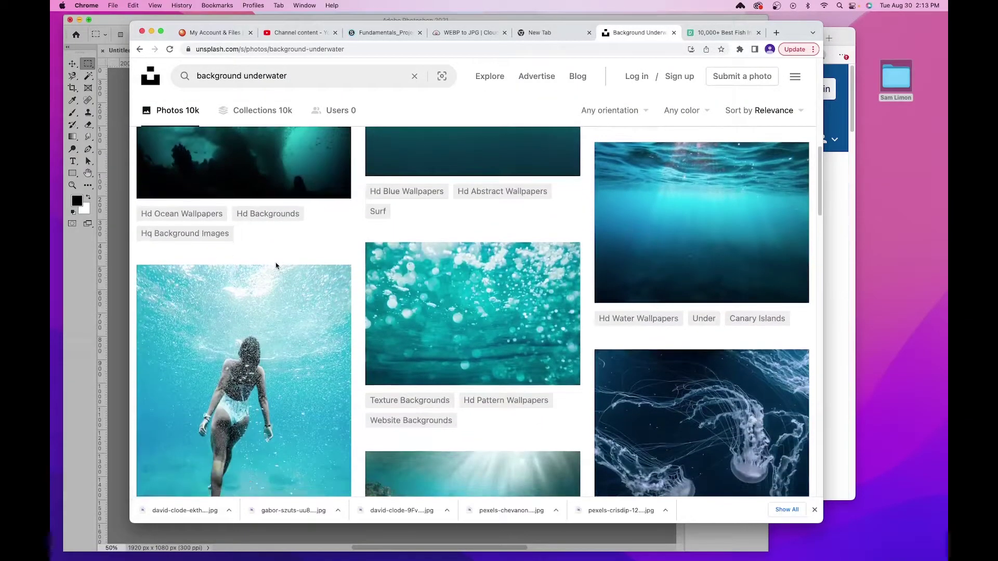
left_click(732, 201)
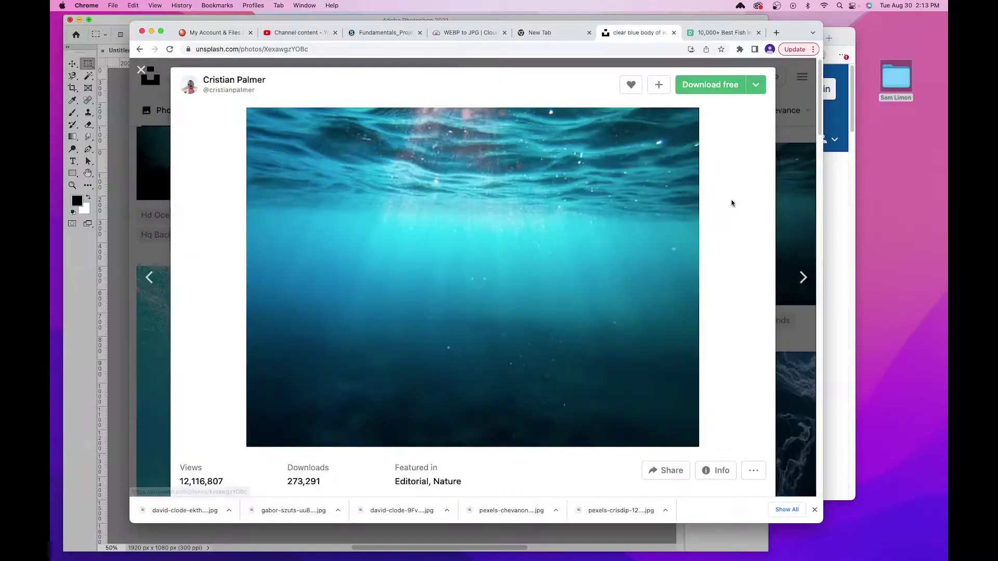
left_click(709, 84)
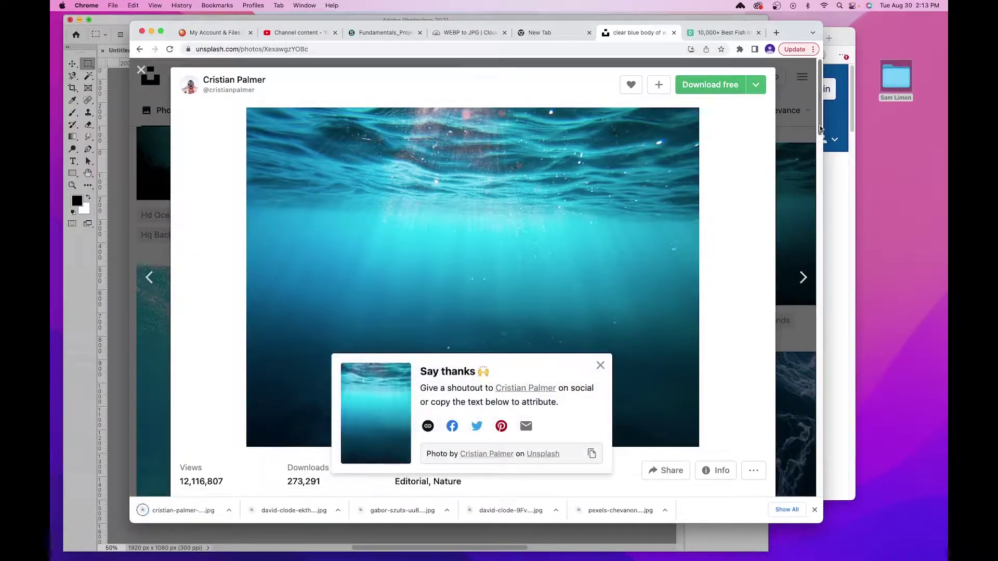
mouse_move(820, 129)
left_mouse_down()
mouse_move(819, 144)
mouse_move(819, 127)
left_mouse_up()
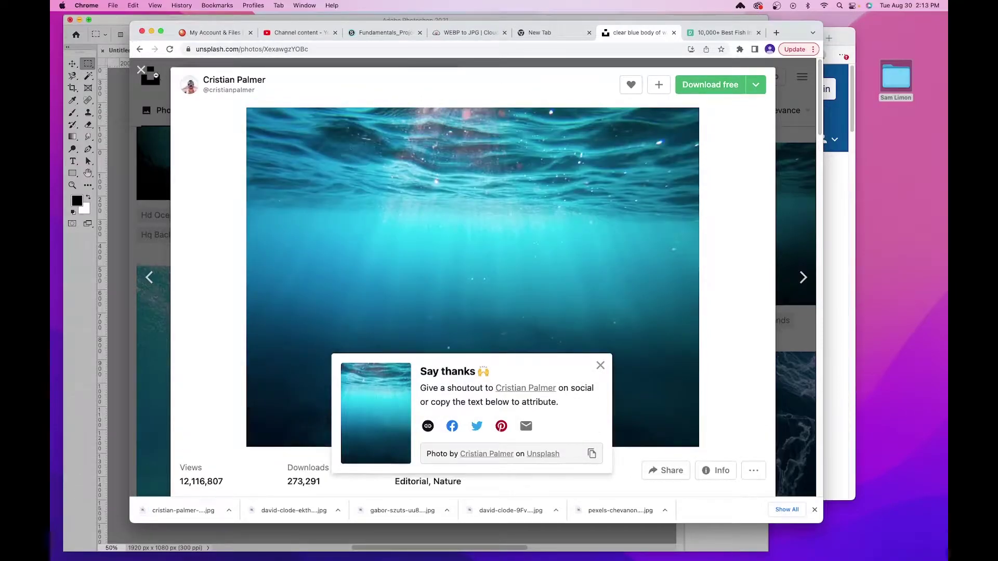
left_click(160, 74)
Download the dark teal texture photo tagged Texture Backgrounds from the underwater results and close its photo page
scroll(394, 260, "down", 10)
scroll(395, 260, "down", 3)
scroll(394, 258, "down", 12)
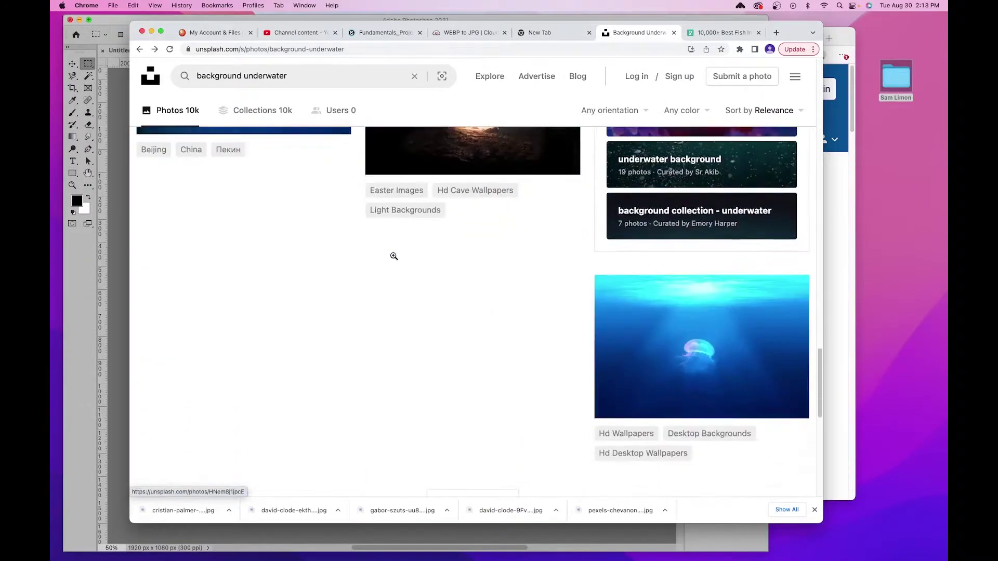
scroll(394, 256, "down", 6)
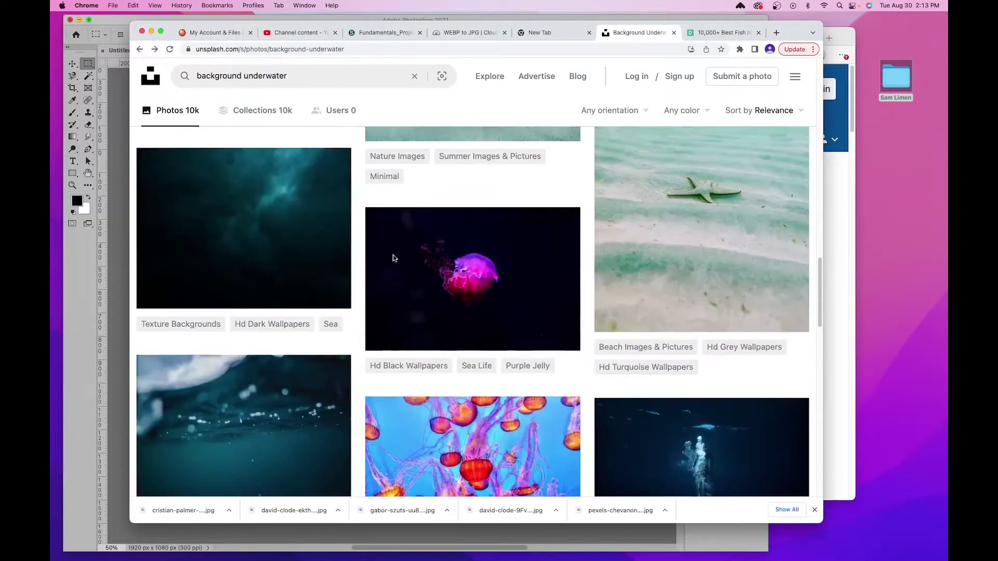
scroll(393, 255, "up", 3)
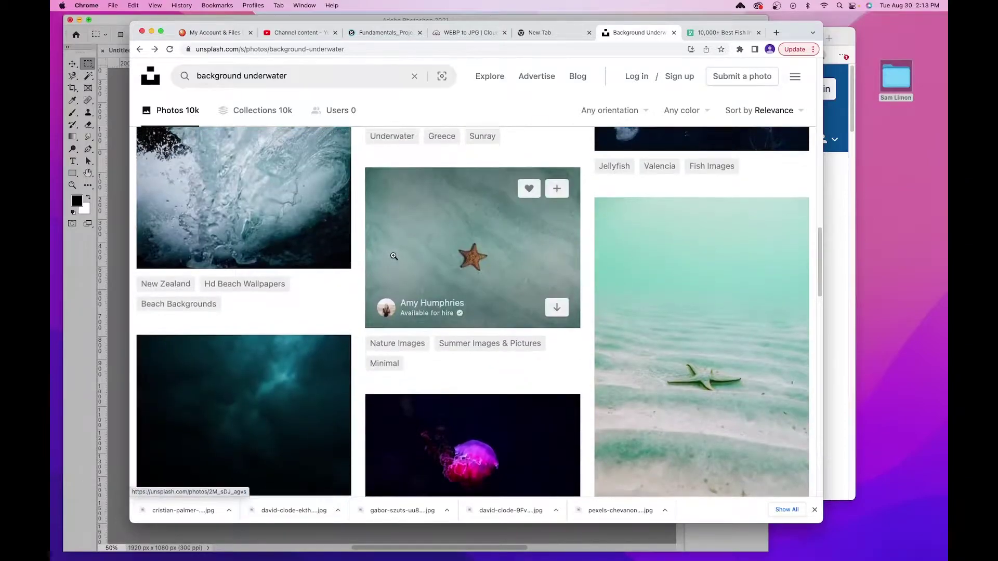
scroll(393, 256, "down", 3)
left_click(231, 238)
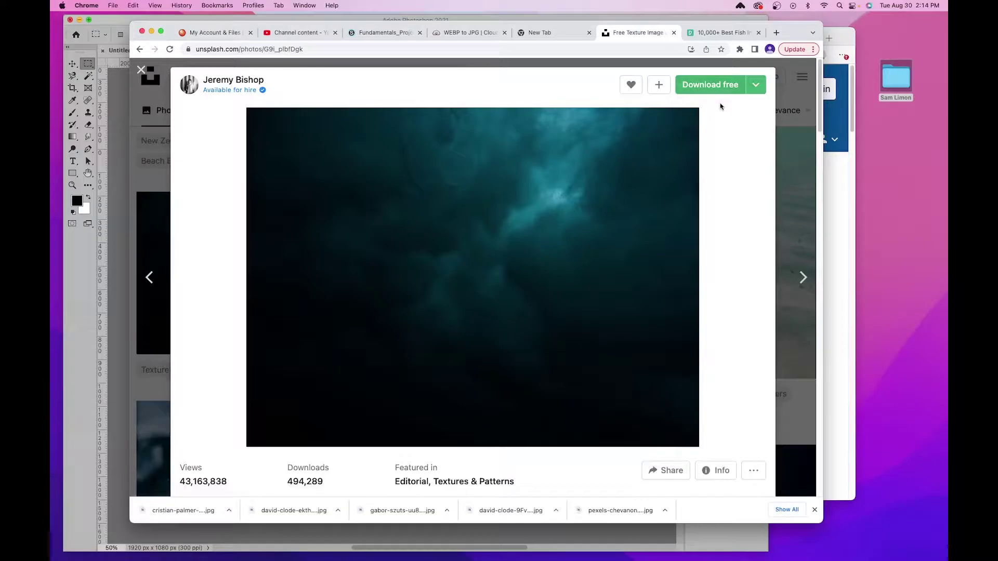
left_click(715, 86)
left_click(161, 89)
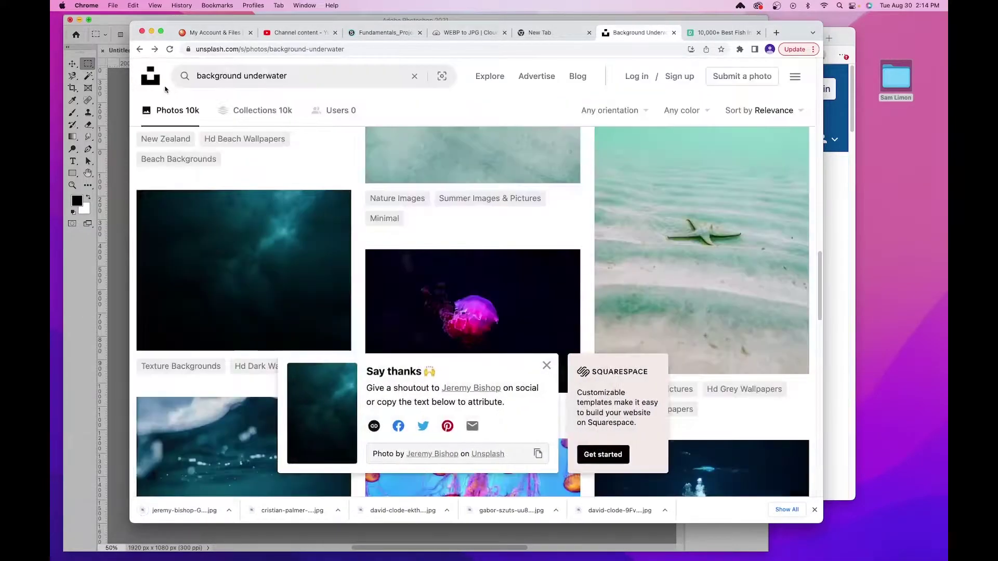
Dismiss the thank-you popup and search Unsplash's free photos for "shark"
scroll(547, 312, "up", 15)
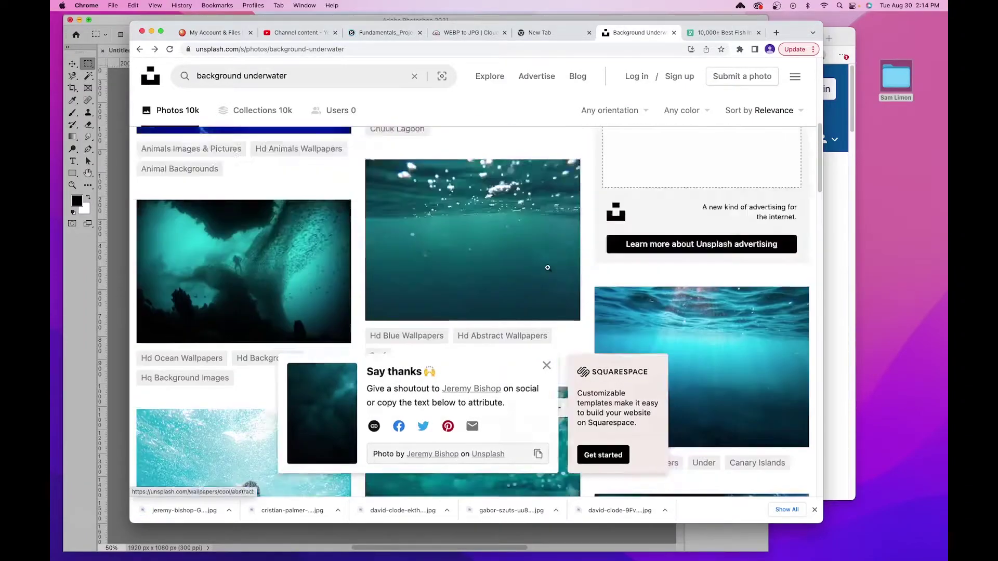
left_click(546, 365)
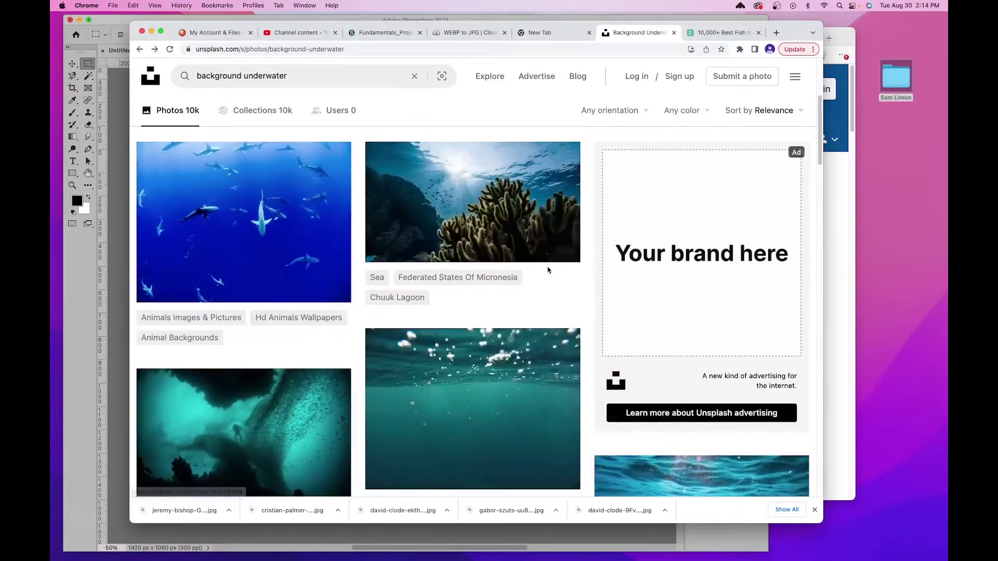
scroll(548, 270, "up", 5)
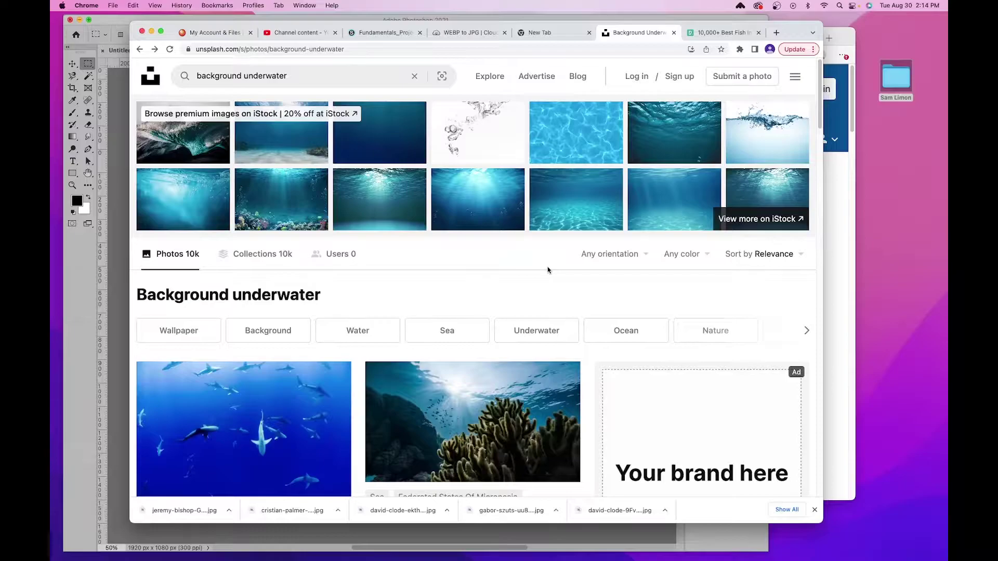
scroll(547, 270, "down", 3)
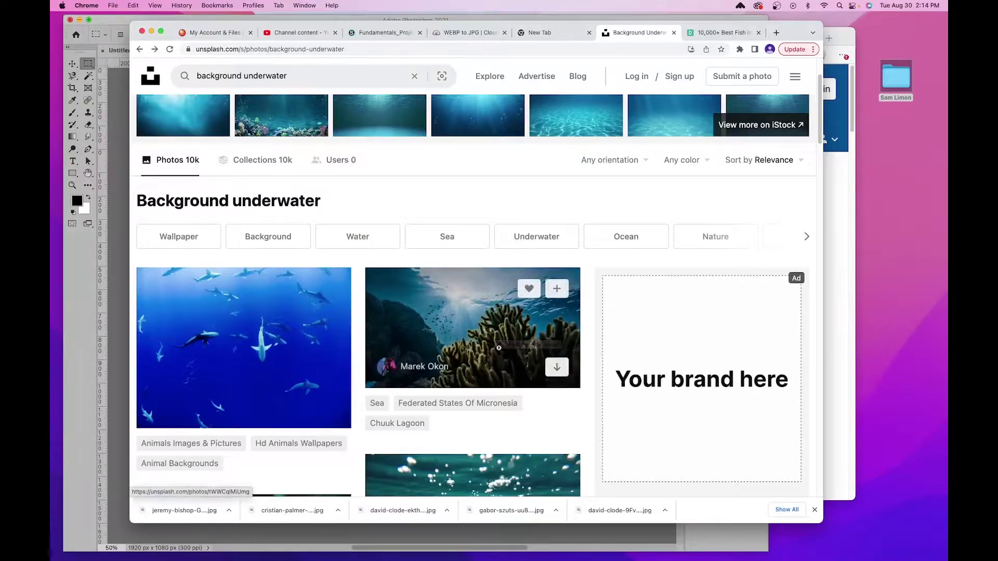
scroll(527, 330, "up", 3)
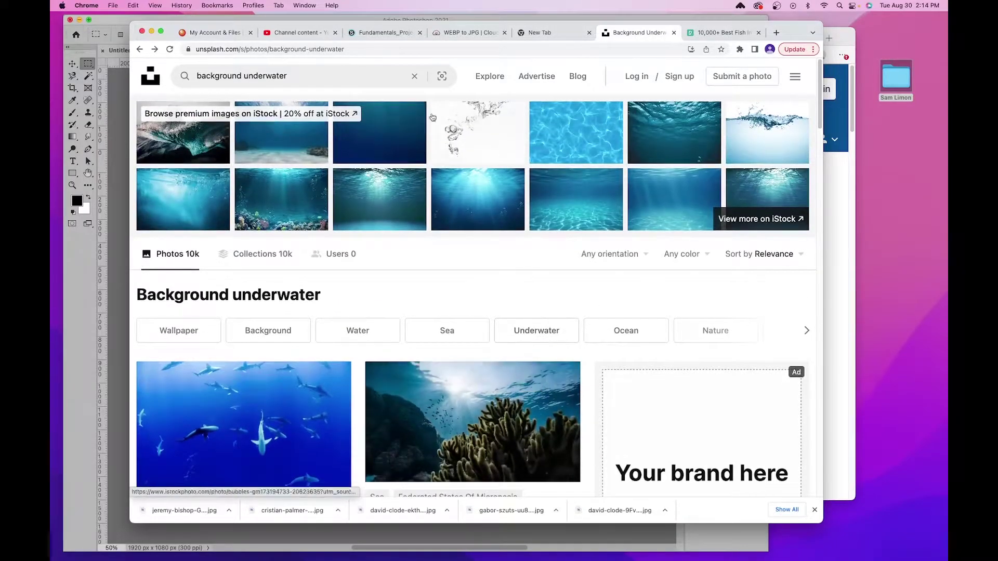
triple_click(309, 76)
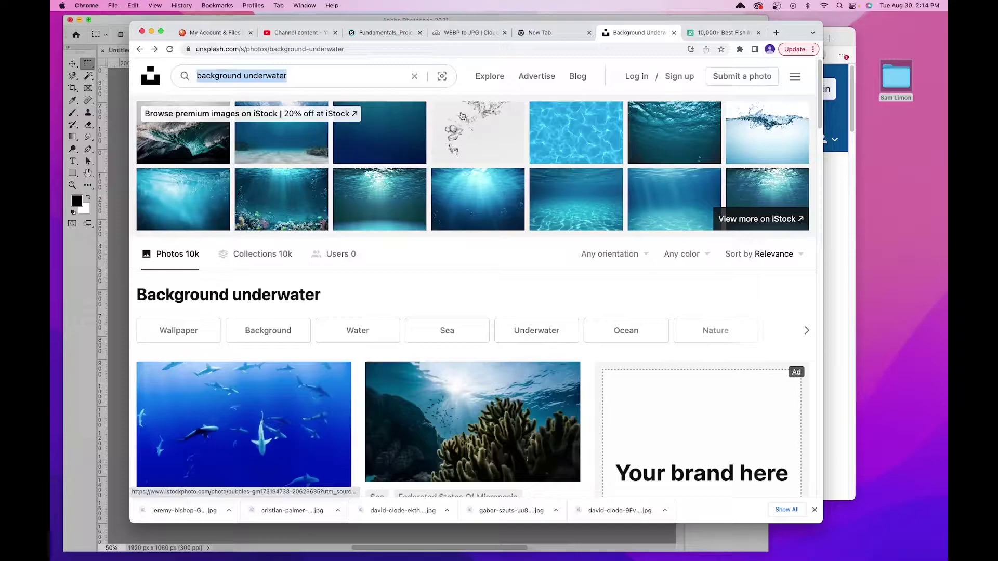
type("shar")
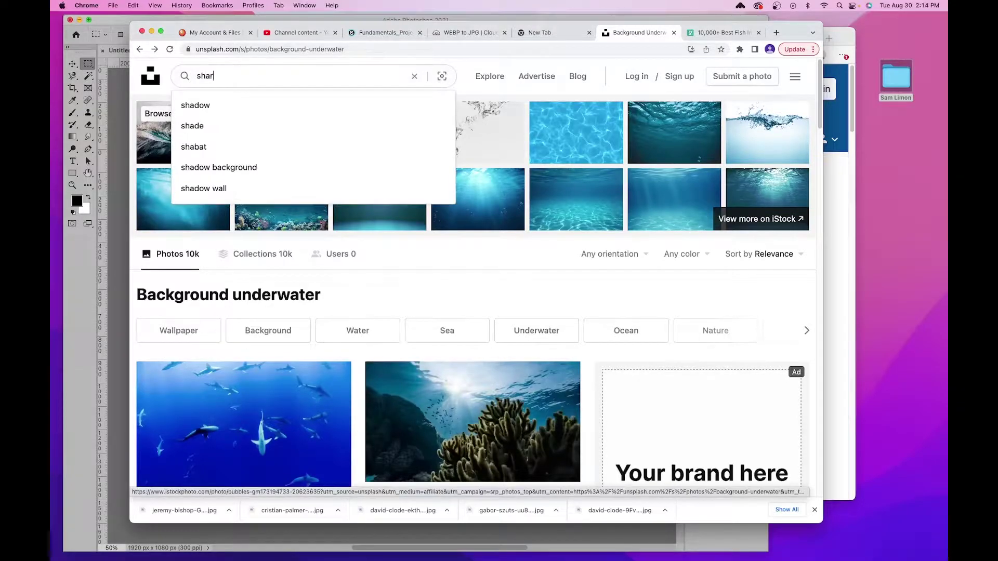
type("k")
key("Return")
Download the gray shark photo tagged Ushaka Marine World from the Unsplash results
scroll(527, 260, "down", 5)
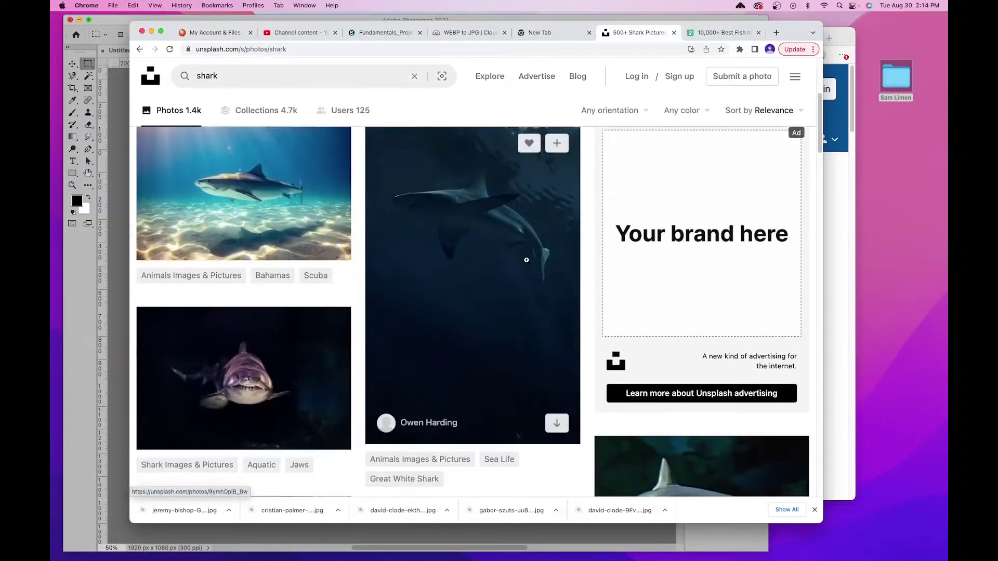
scroll(527, 260, "down", 5)
scroll(468, 263, "down", 5)
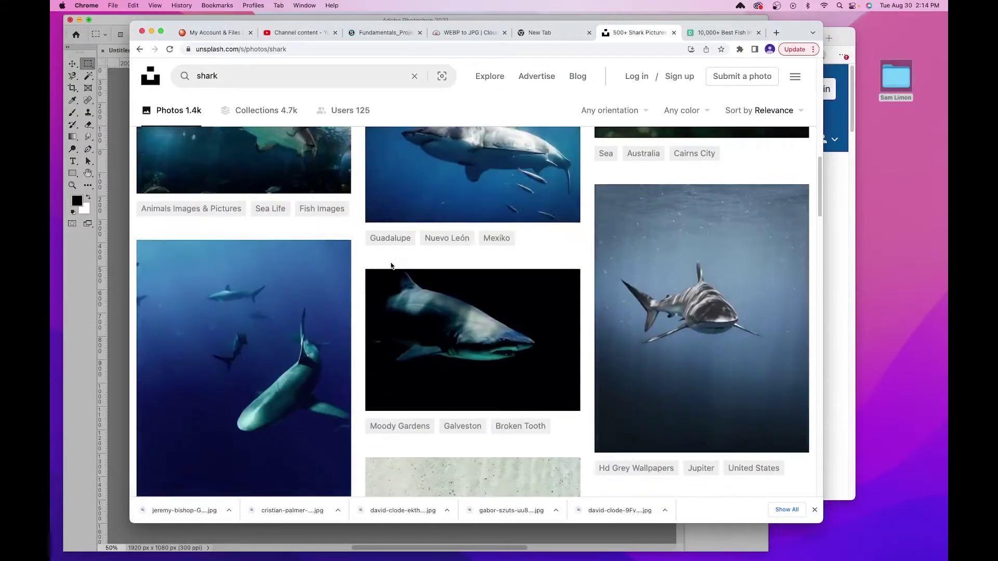
scroll(391, 264, "down", 2)
scroll(734, 290, "down", 5)
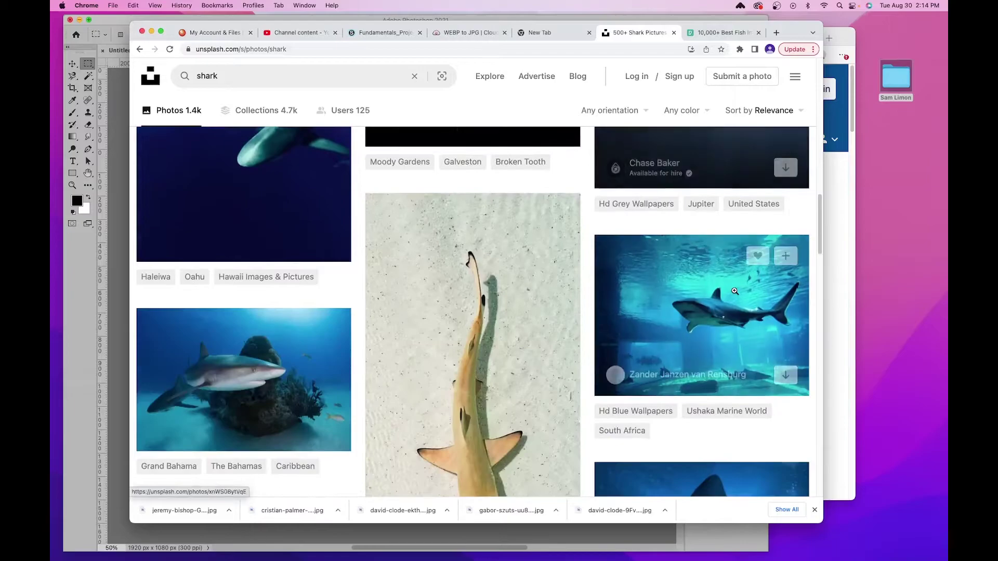
scroll(710, 295, "down", 1)
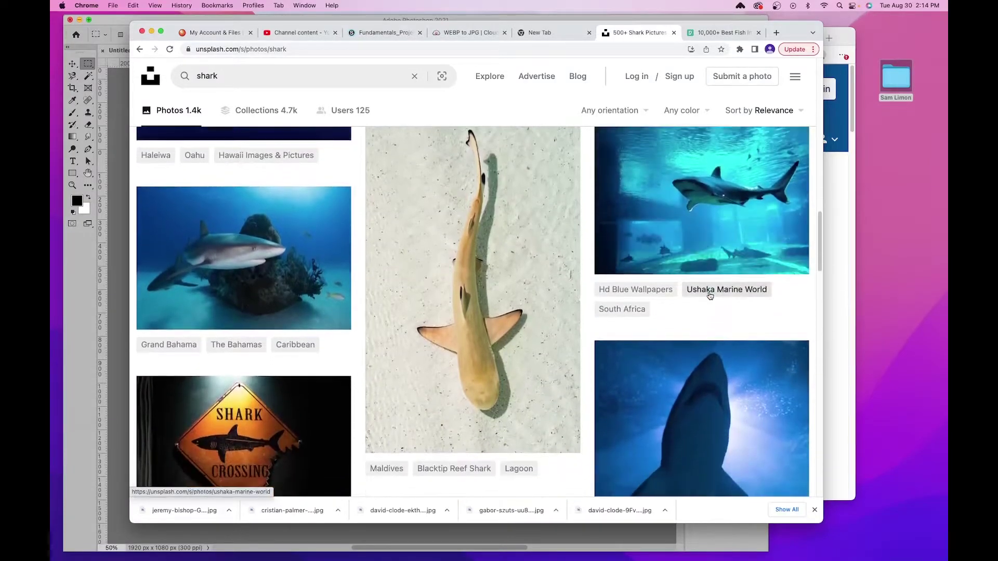
left_click(718, 255)
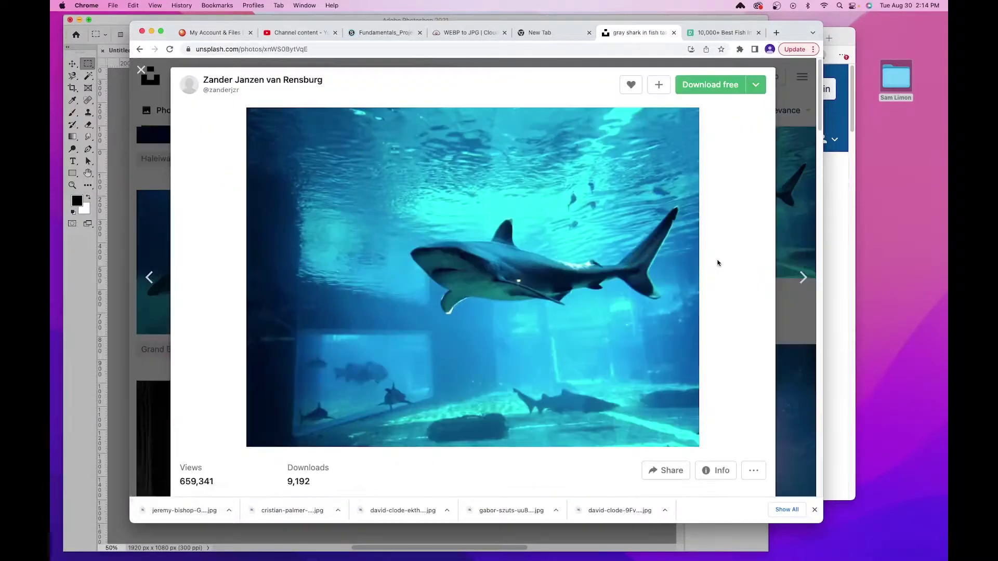
left_click(710, 89)
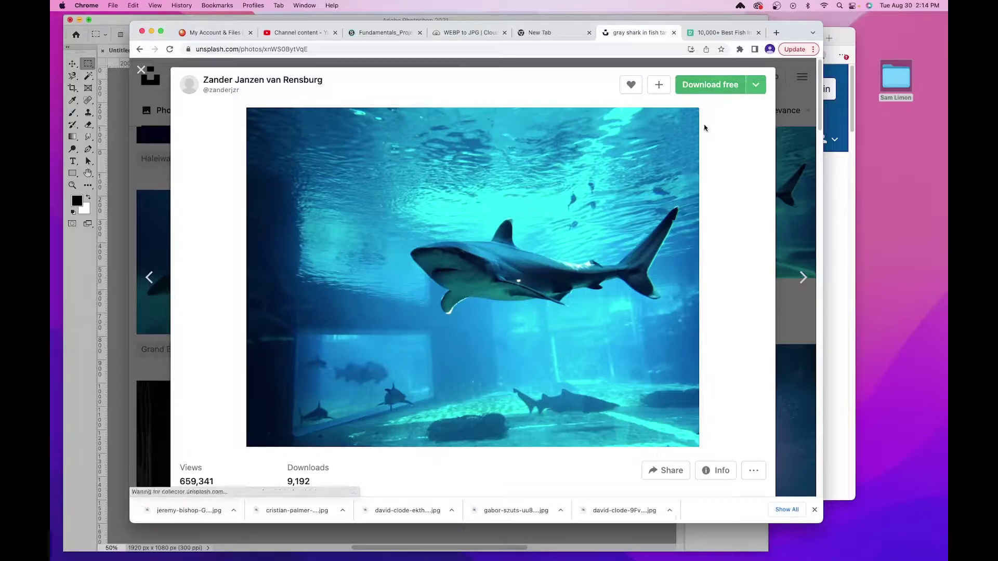
Close the gray shark photo page and search Unsplash for "boat ocean"
left_click(142, 70)
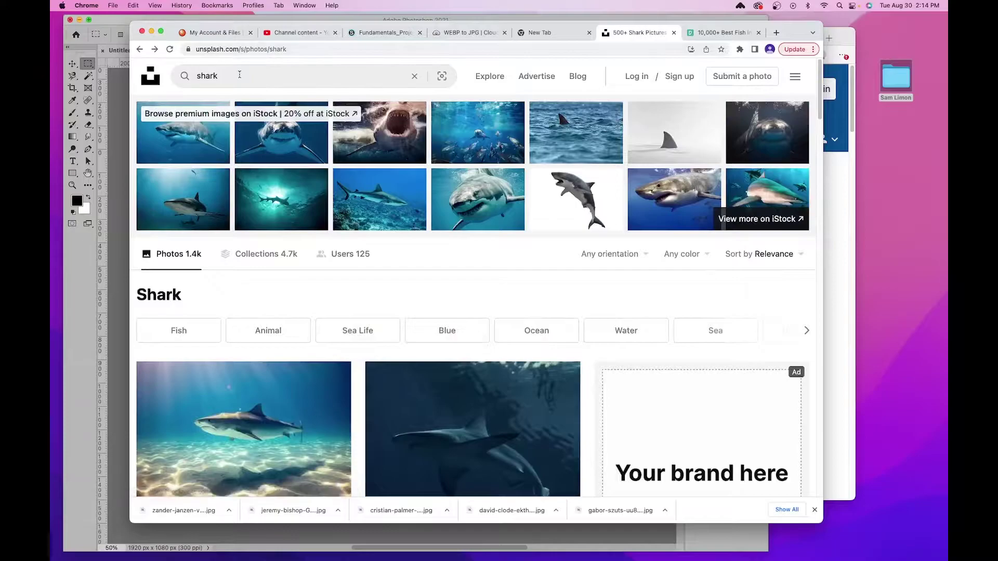
left_click(240, 76)
double_click(205, 73)
type("boat ocean")
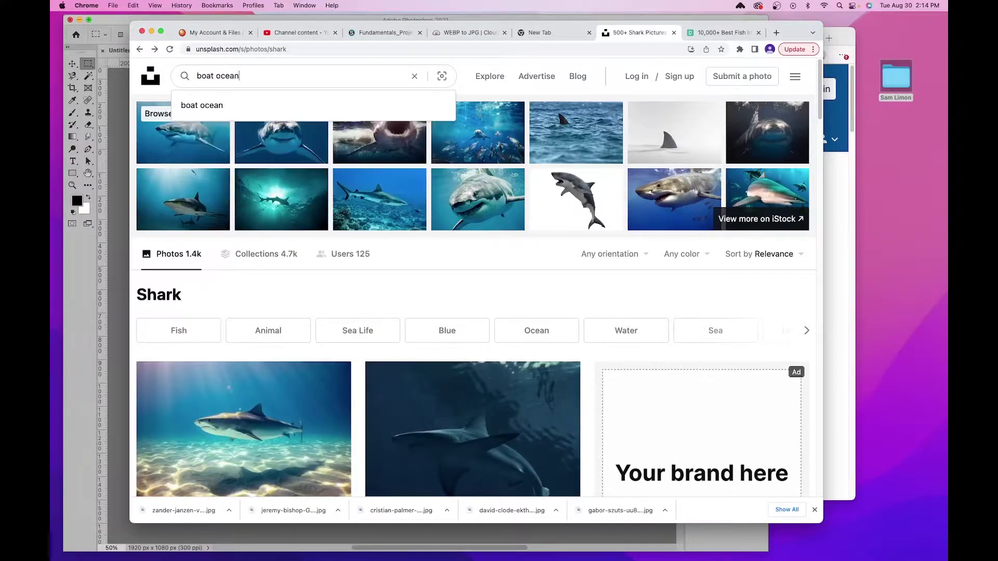
key("Return")
Download the stranded rusty boat photo tagged Point Reyes Shipwrecks from the boat ocean results and close its photo page
scroll(245, 175, "down", 3)
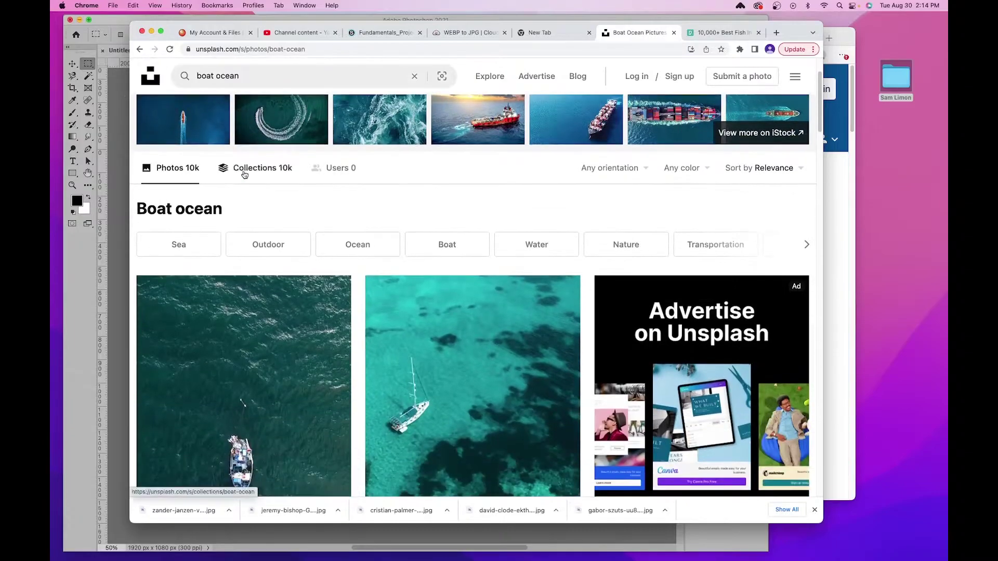
scroll(244, 174, "down", 3)
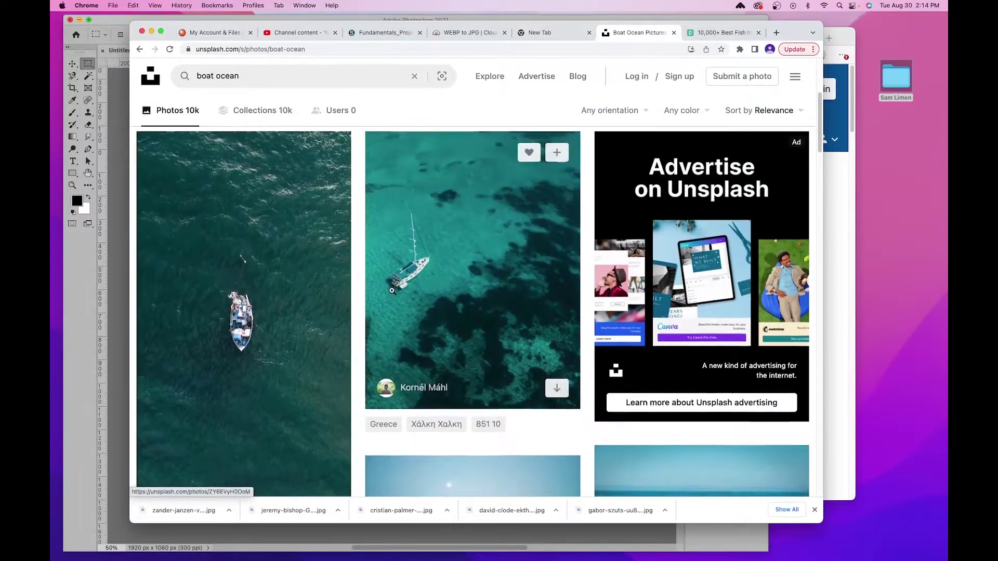
scroll(391, 291, "down", 10)
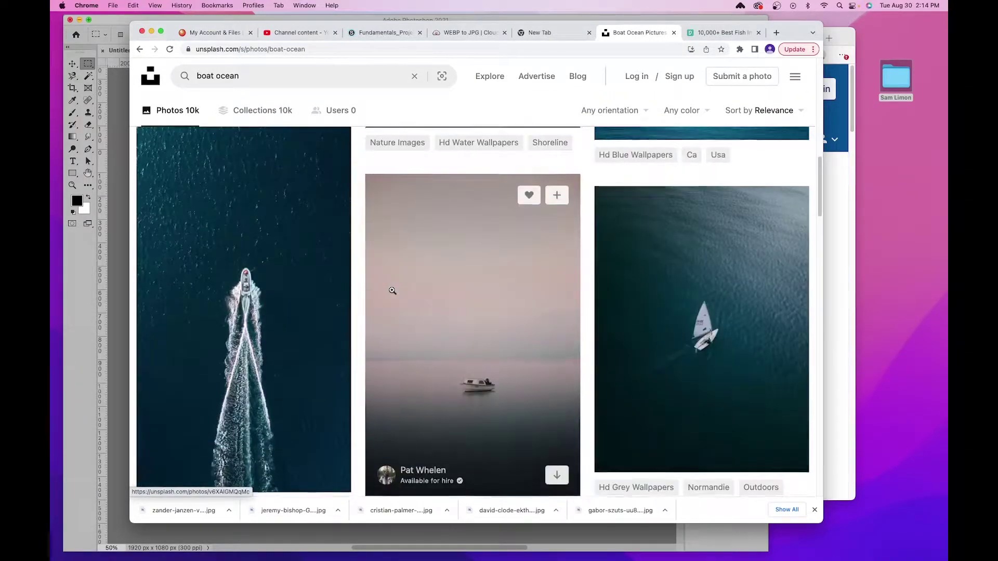
scroll(392, 291, "down", 8)
scroll(392, 290, "down", 1)
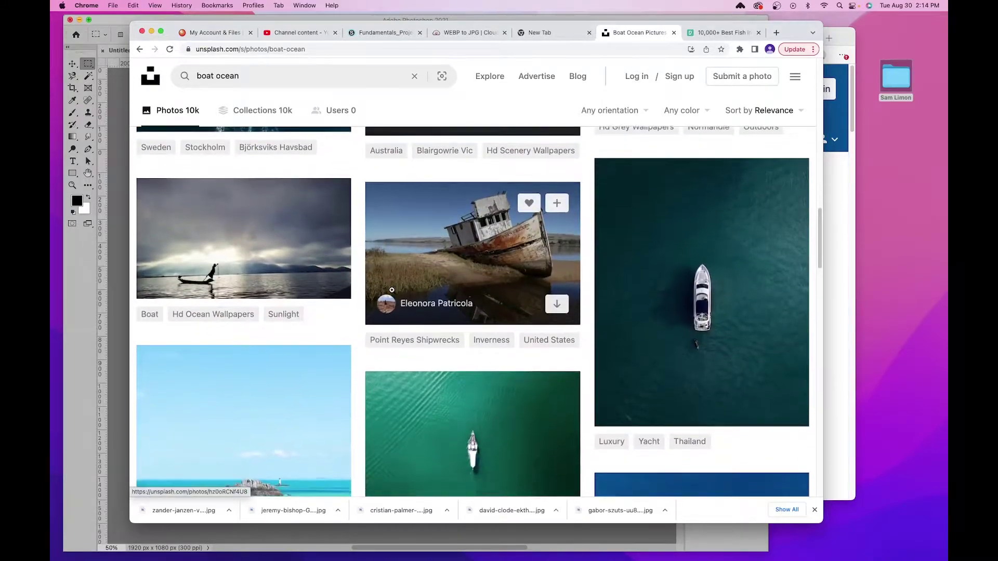
left_click(481, 243)
left_click(710, 84)
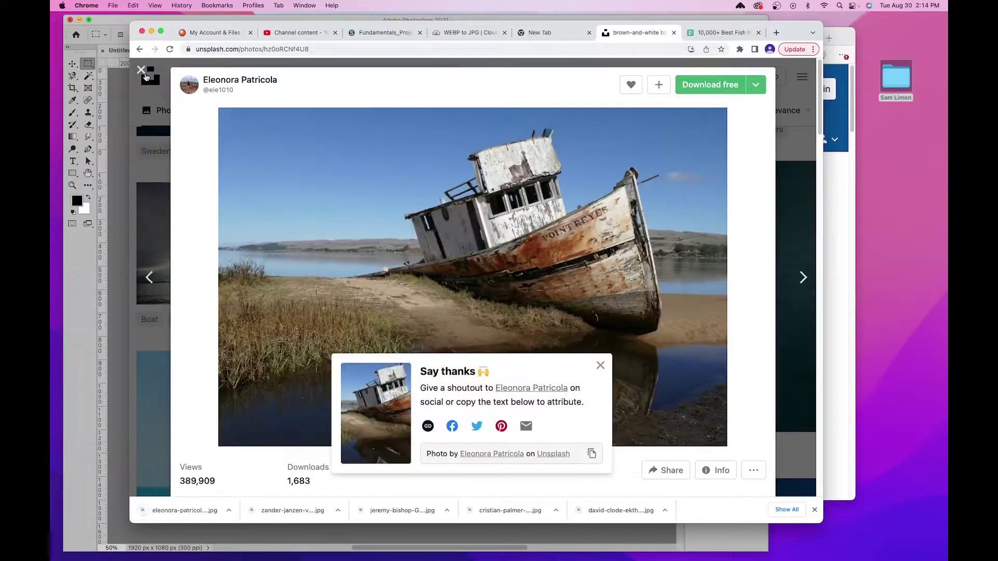
left_click(141, 71)
Examine the remaining boat ocean results and the related photos of the moored white boat tagged Maldives
scroll(545, 252, "down", 10)
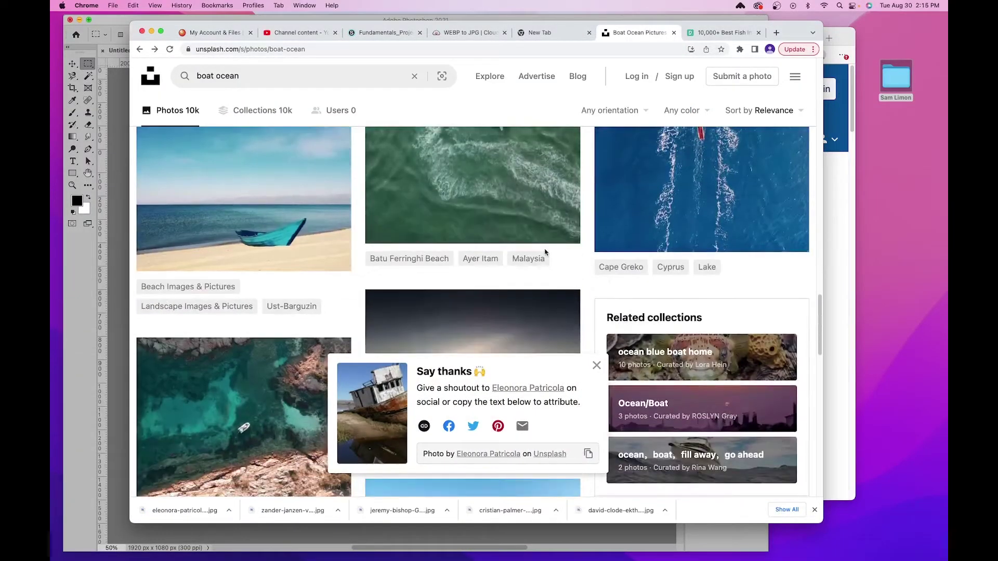
scroll(545, 252, "down", 10)
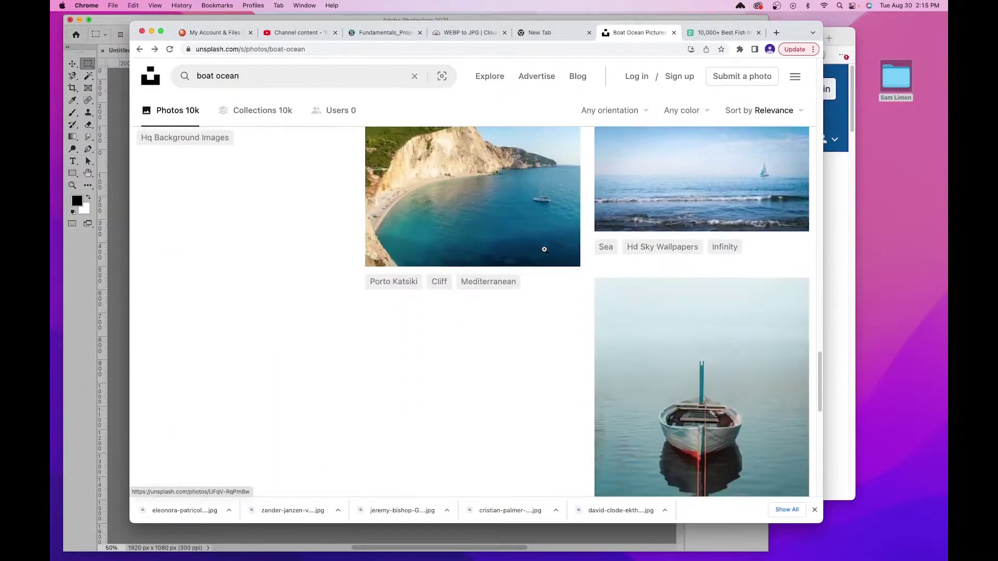
scroll(544, 250, "down", 4)
scroll(543, 250, "up", 9)
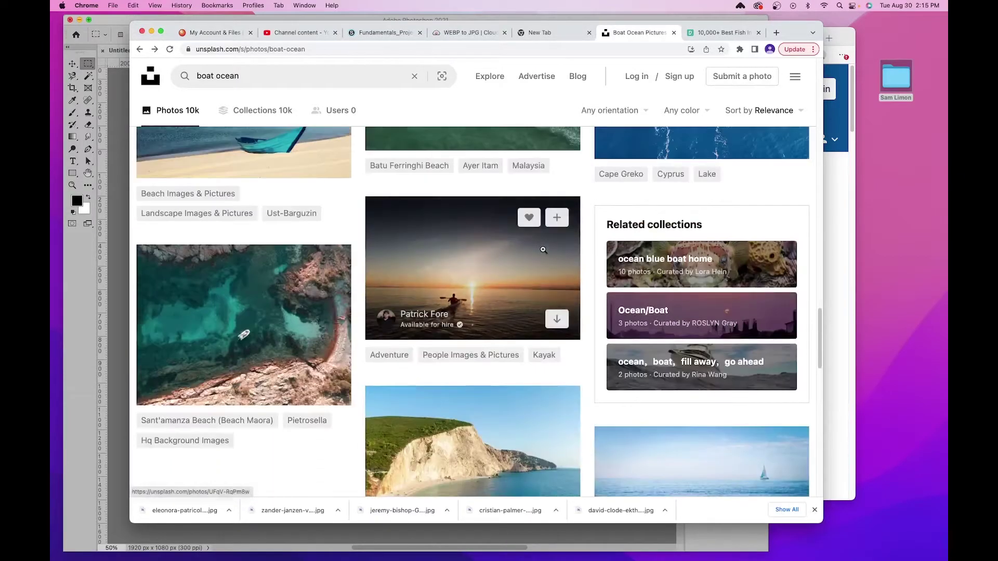
scroll(543, 250, "down", 9)
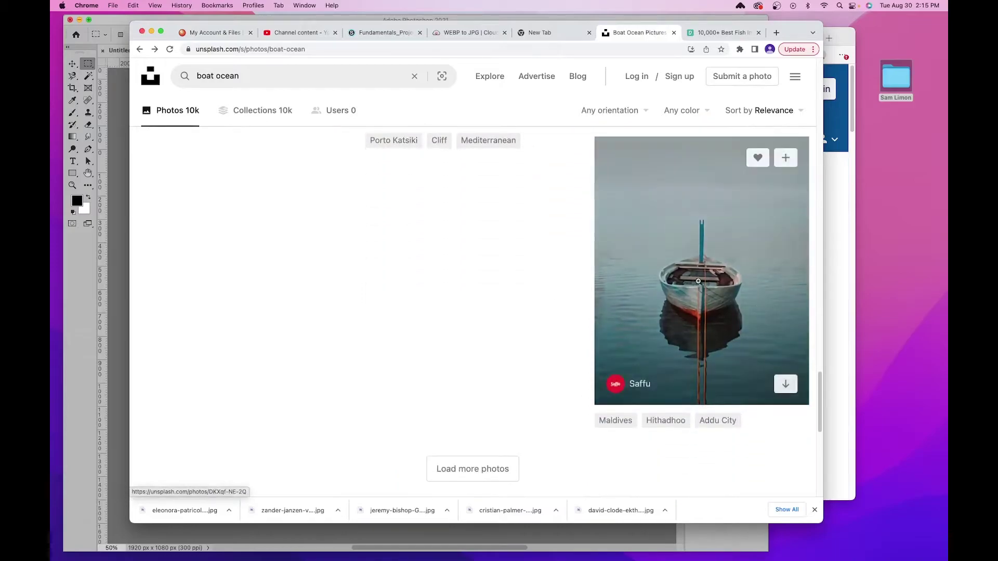
scroll(735, 360, "down", 2)
left_click(659, 263)
scroll(619, 276, "down", 6)
scroll(577, 285, "down", 4)
scroll(576, 285, "down", 3)
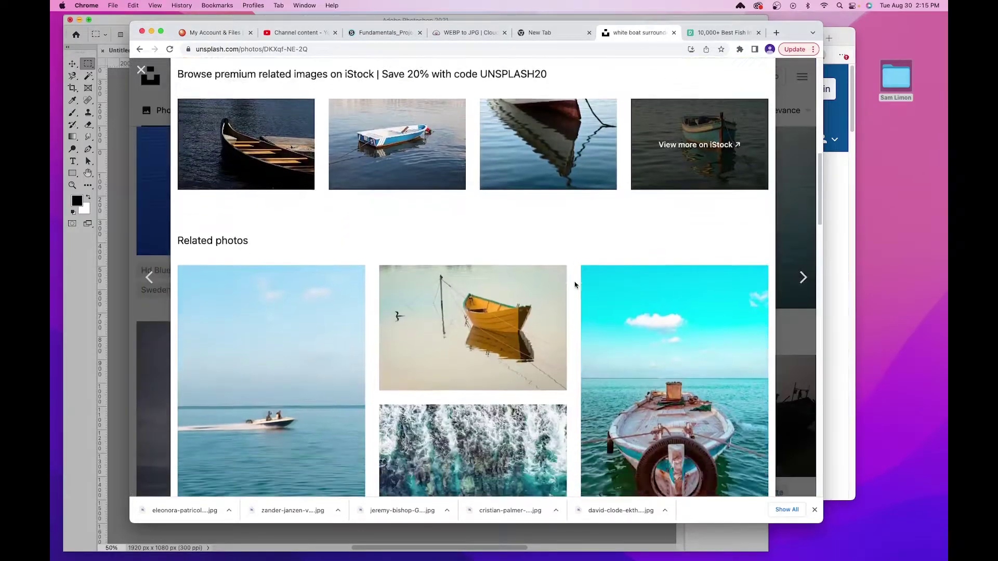
scroll(575, 285, "up", 10)
Close the white boat's photo page and search Unsplash for "ocean water"
left_click(140, 70)
type("ocean water")
key("Return")
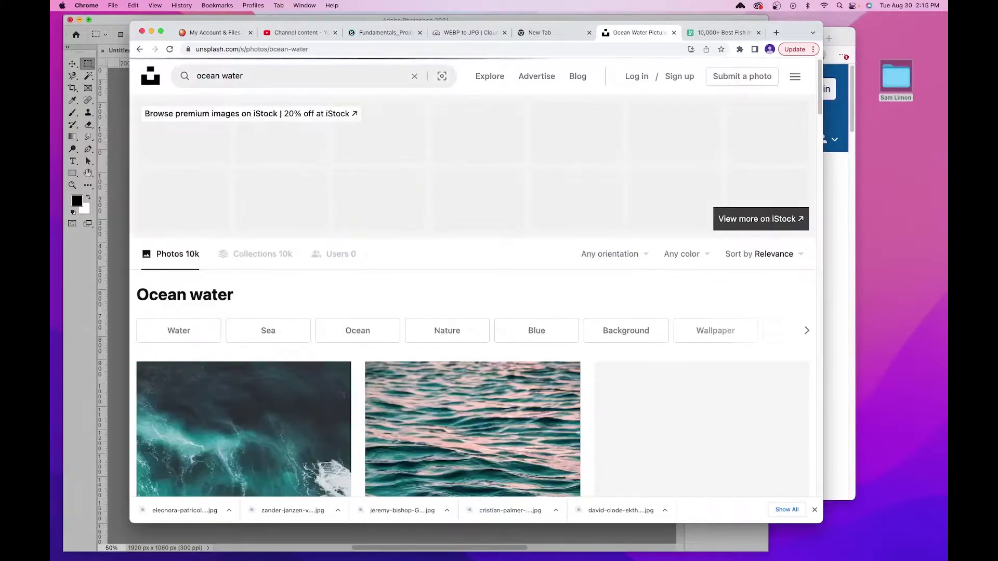
Download the dark rippled water photo tagged Sea and Hd Wave Wallpapers from the ocean water results and close its photo page
scroll(354, 245, "down", 10)
scroll(354, 245, "down", 5)
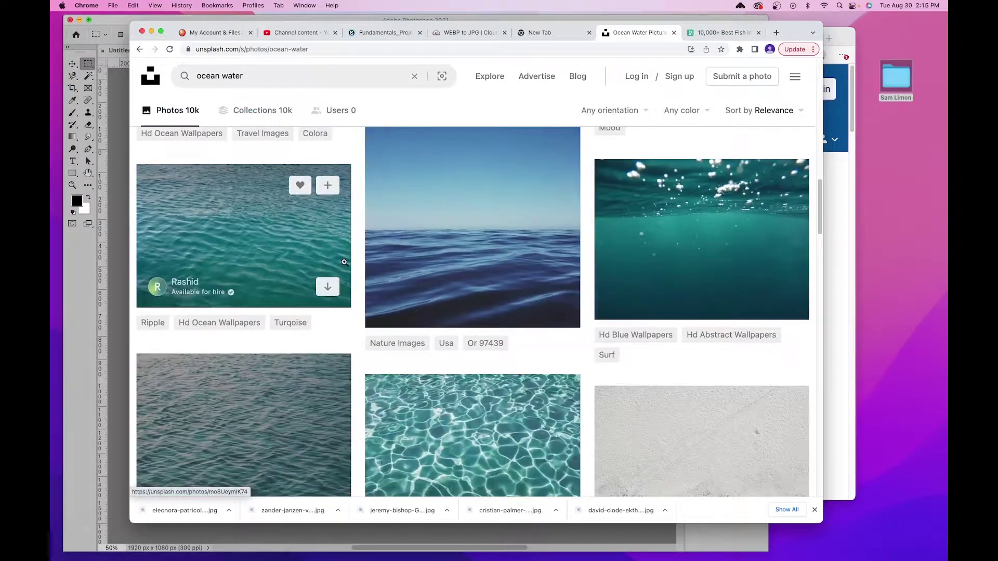
scroll(344, 262, "down", 3)
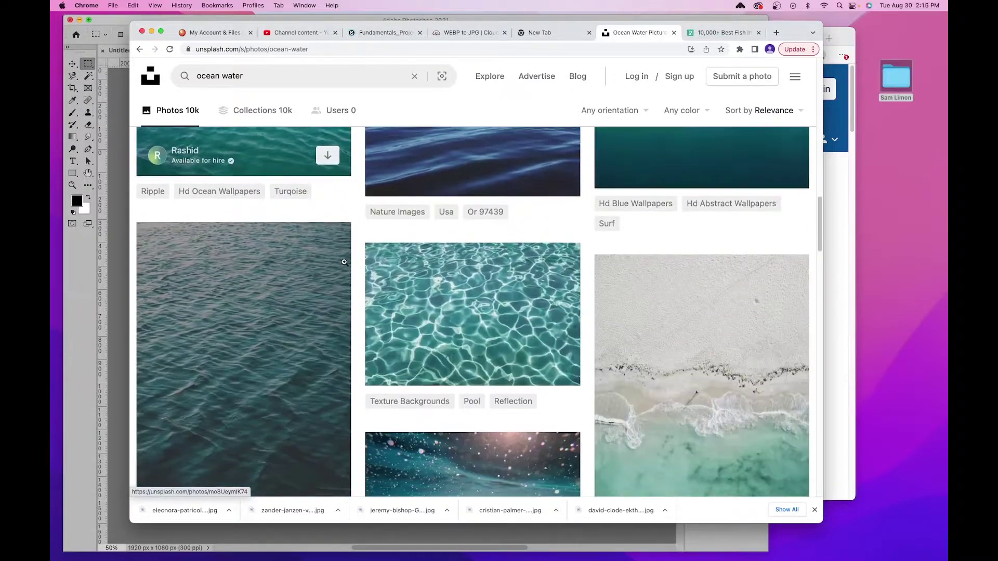
scroll(344, 262, "down", 4)
scroll(344, 262, "up", 4)
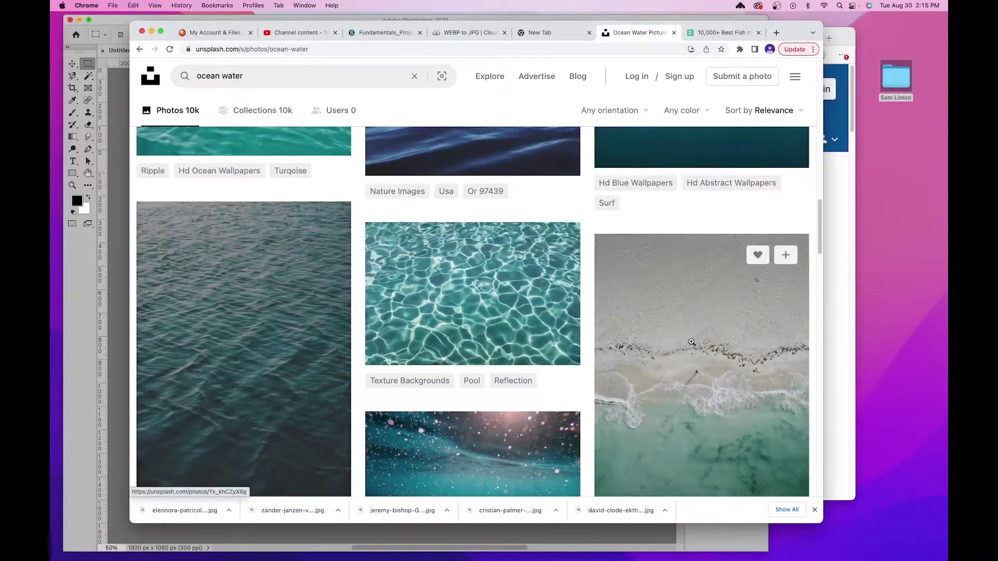
scroll(305, 343, "down", 5)
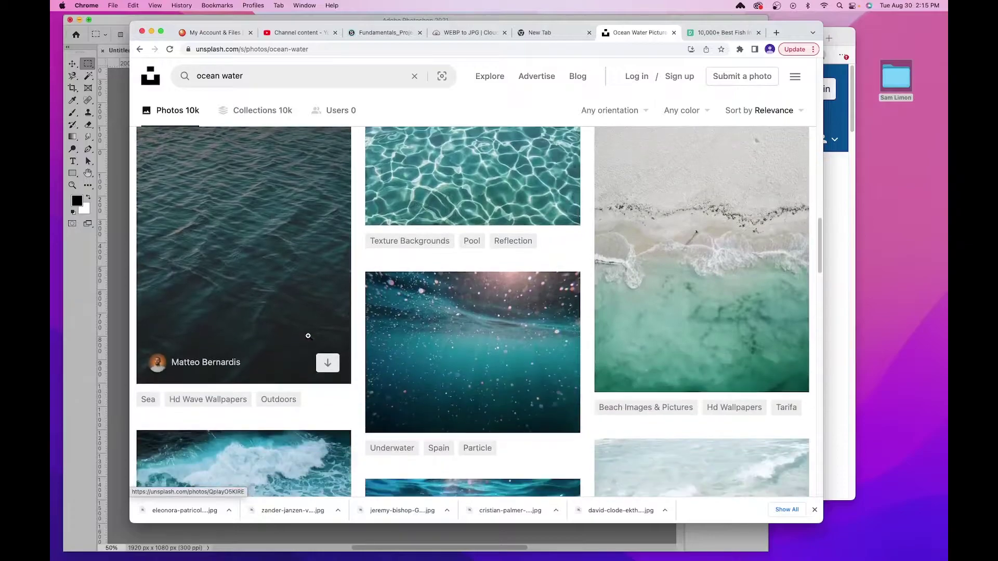
scroll(307, 338, "up", 3)
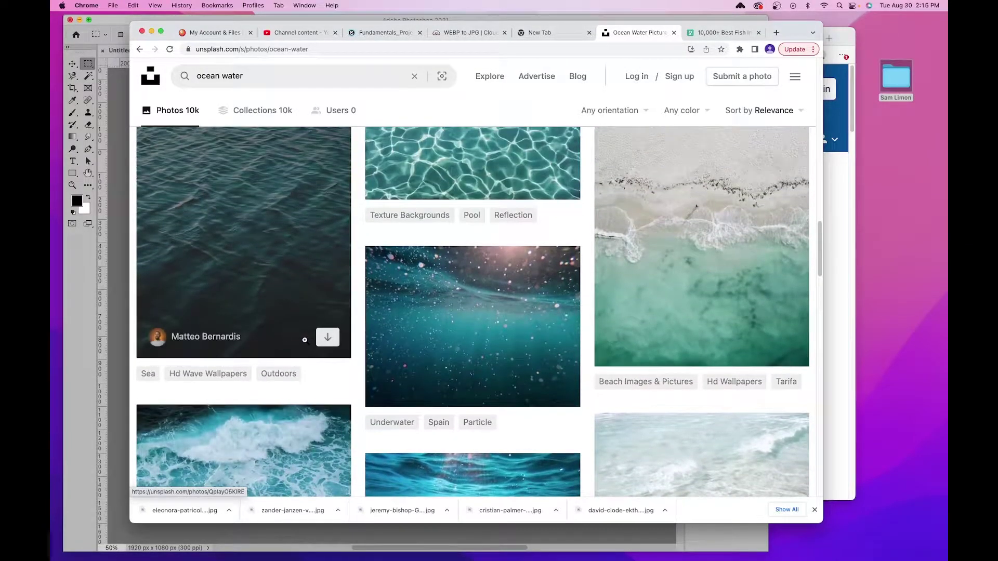
scroll(305, 340, "down", 2)
scroll(306, 343, "up", 4)
left_click(299, 278)
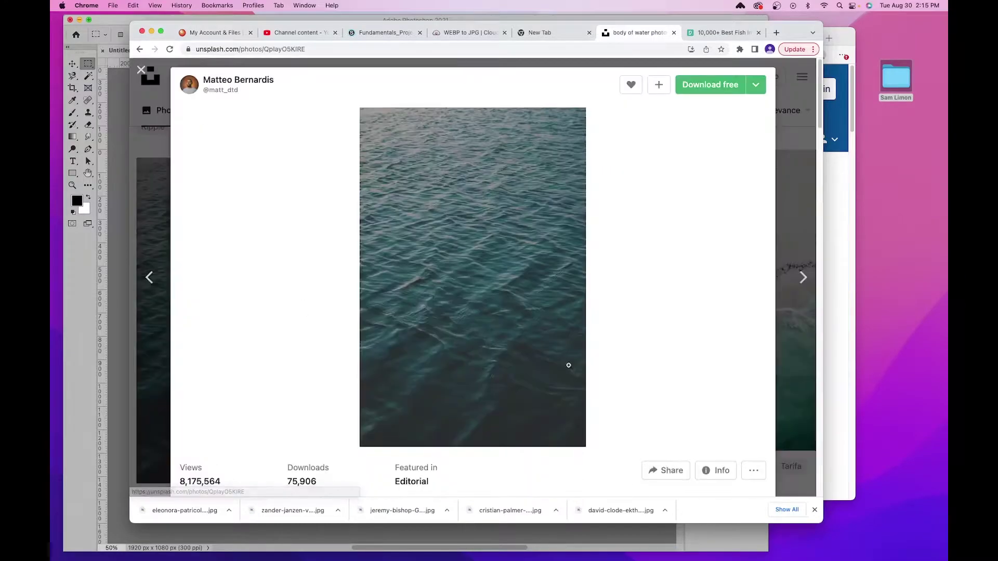
left_click(710, 85)
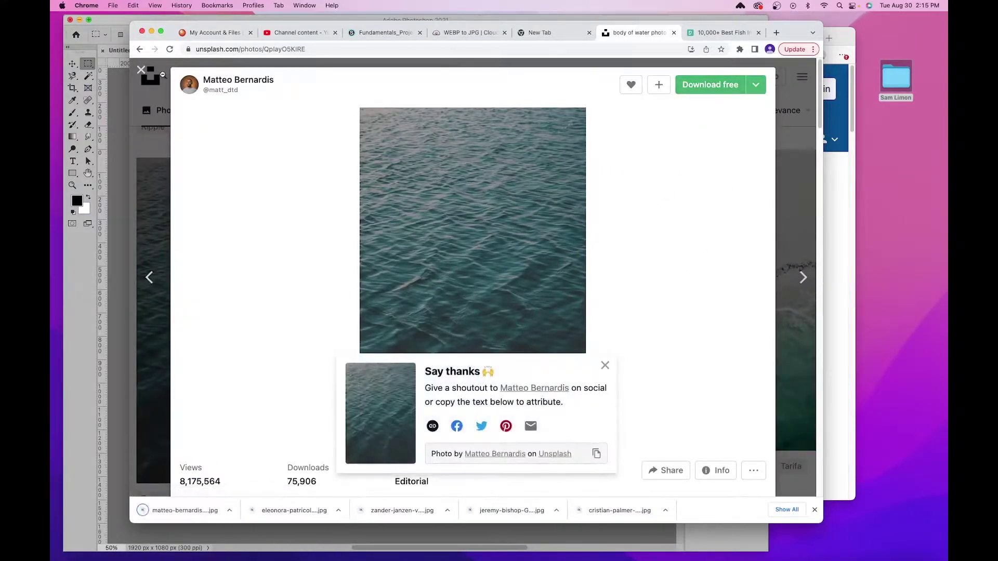
key("Escape")
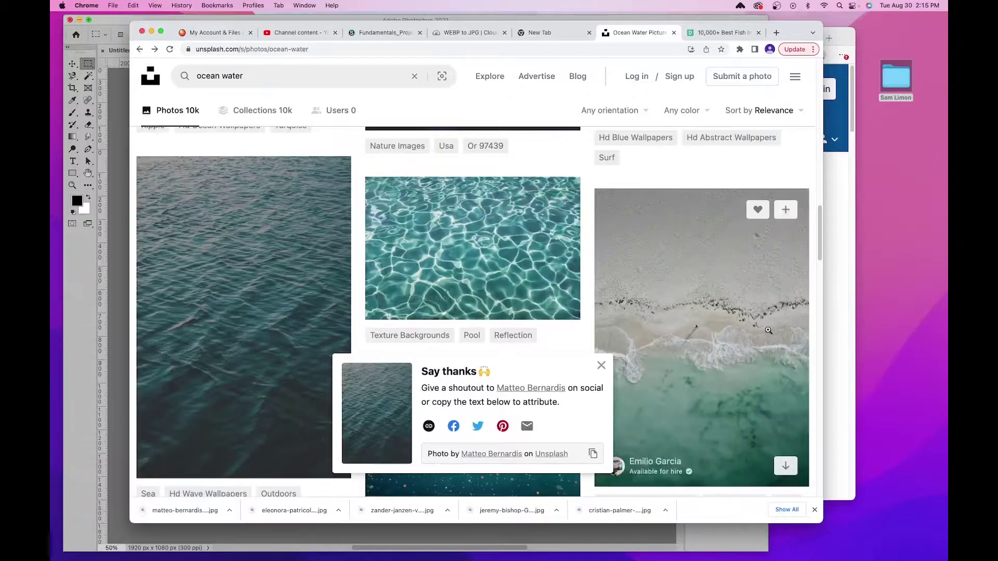
Open the personal folder on the desktop in Finder and create a new folder named Collage inside it
double_click(893, 82)
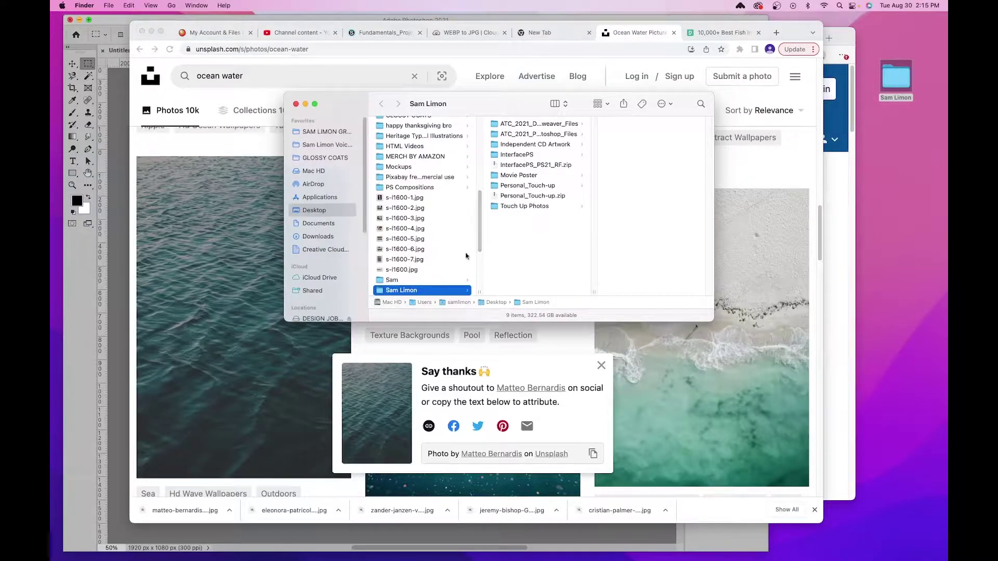
right_click(528, 231)
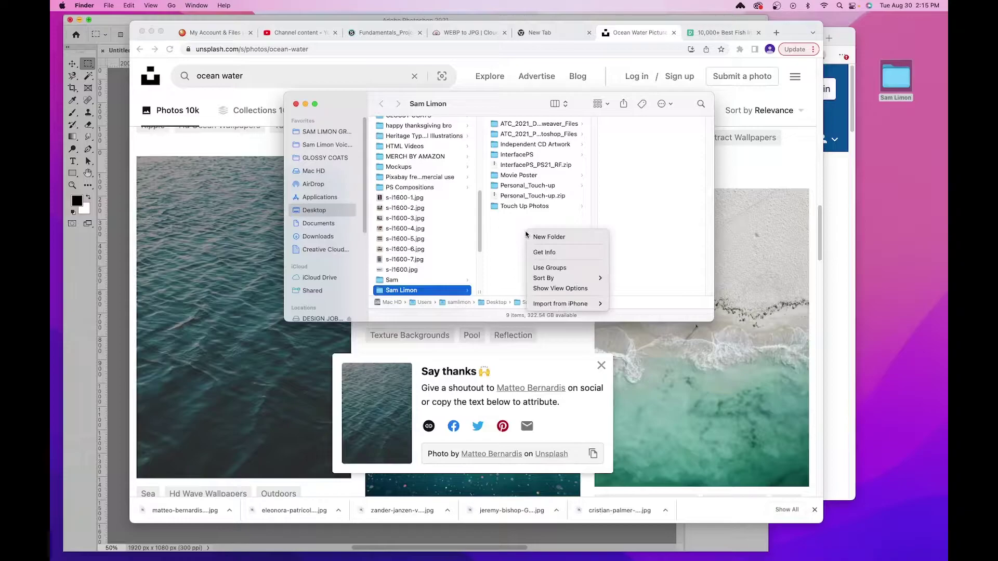
left_click(540, 237)
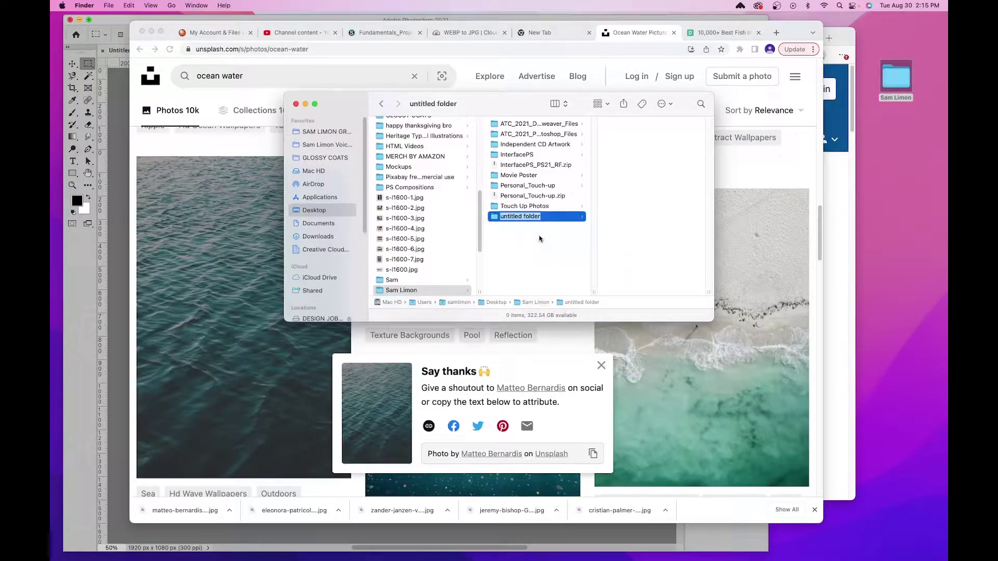
type("Collage")
key("Return")
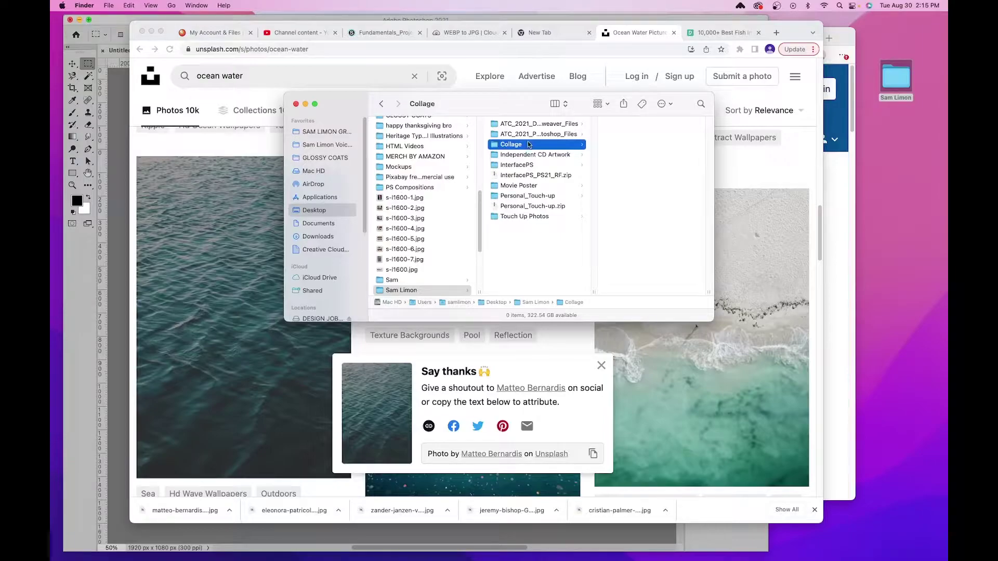
Create a subfolder named images inside the Collage folder
right_click(641, 141)
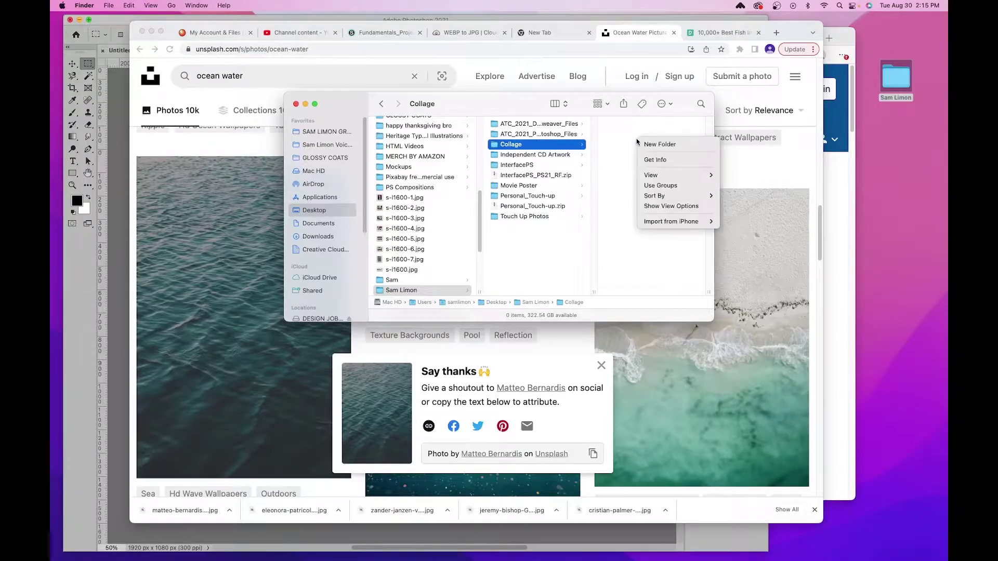
left_click(659, 145)
type("images")
key("Return")
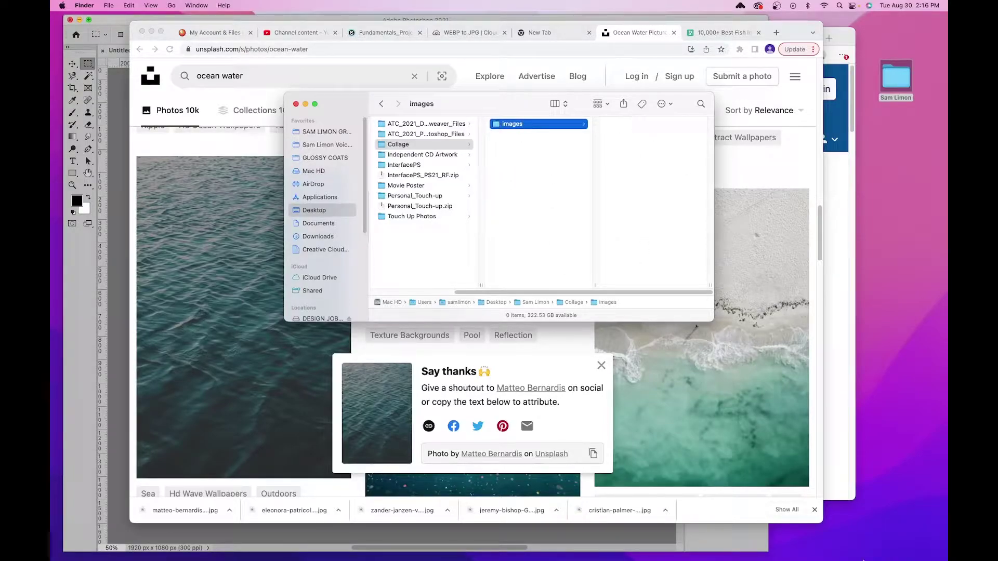
Open the Downloads folder in a separate Finder window and place it beside the Collage folder's window
mouse_move(863, 560)
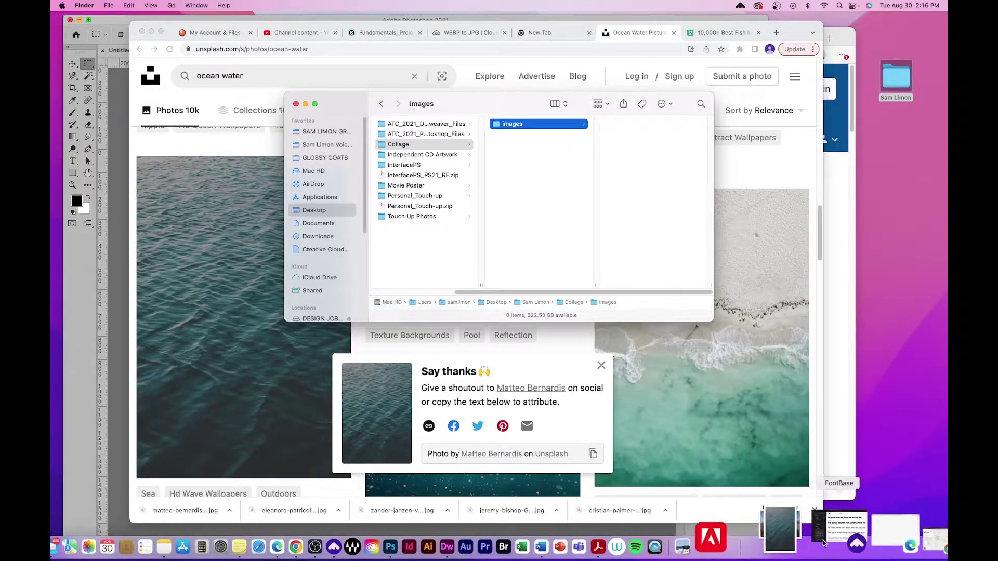
right_click(813, 540)
left_click(827, 477)
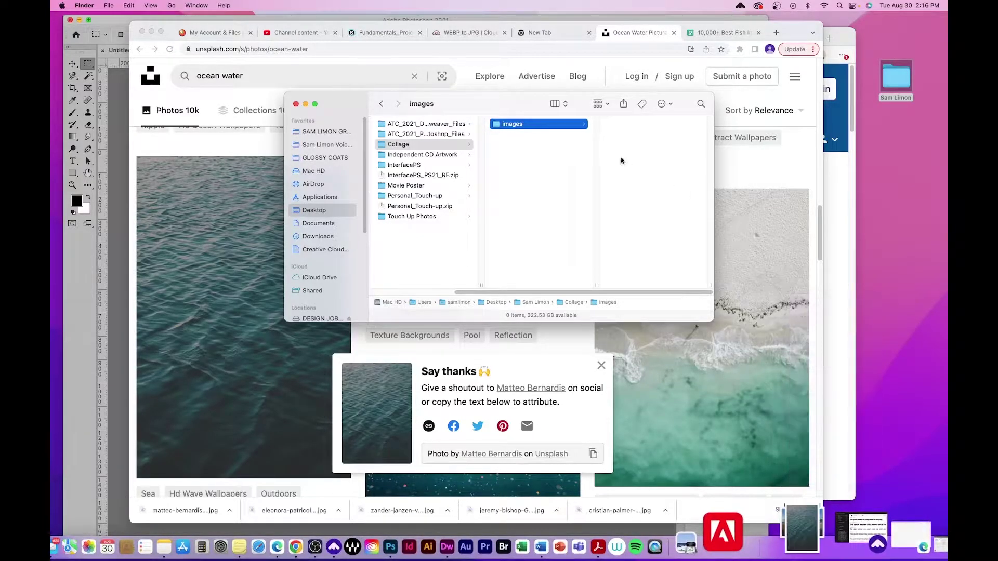
left_click_drag(751, 104, 854, 102)
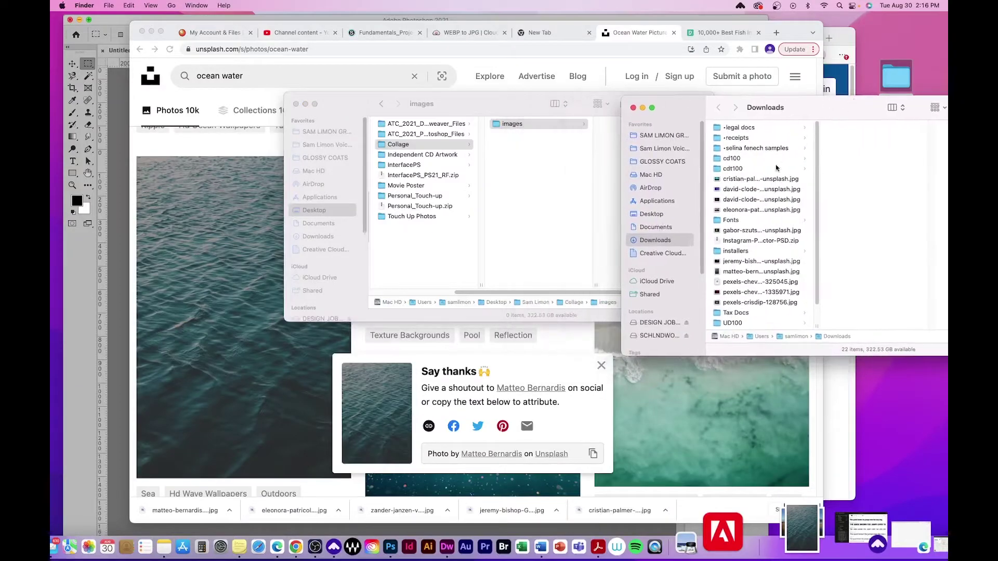
Move the four consecutive Unsplash JPGs, from the blue underwater photo through the stranded boat photo, from Downloads into the images folder
left_click(757, 180)
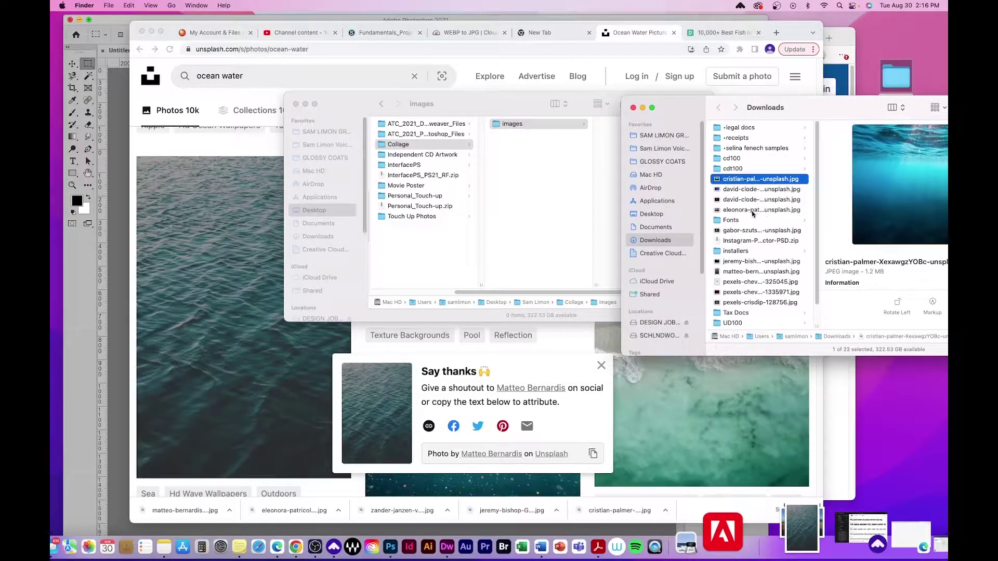
left_click(752, 210, "shift")
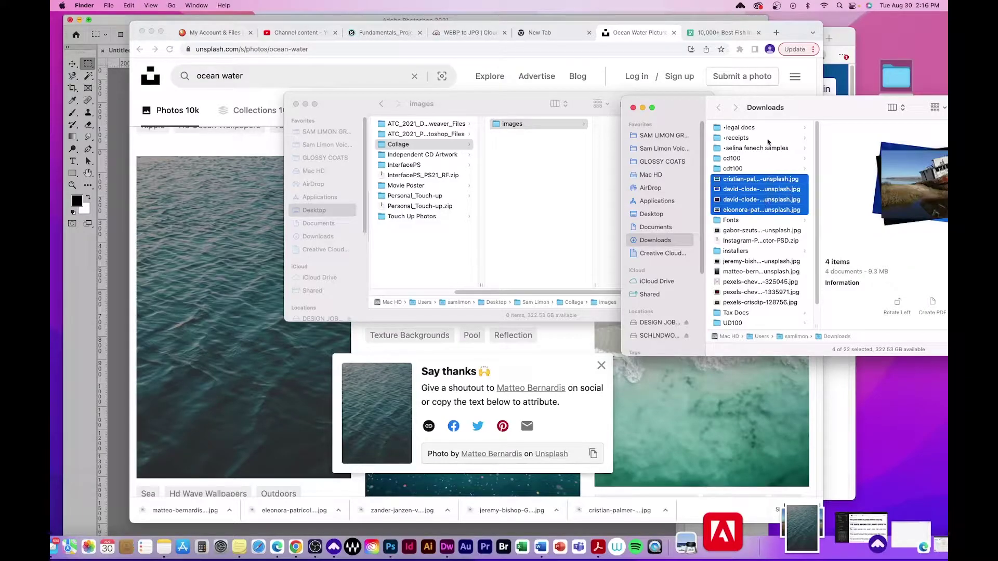
left_click_drag(814, 101, 733, 221)
left_click_drag(709, 322, 646, 165)
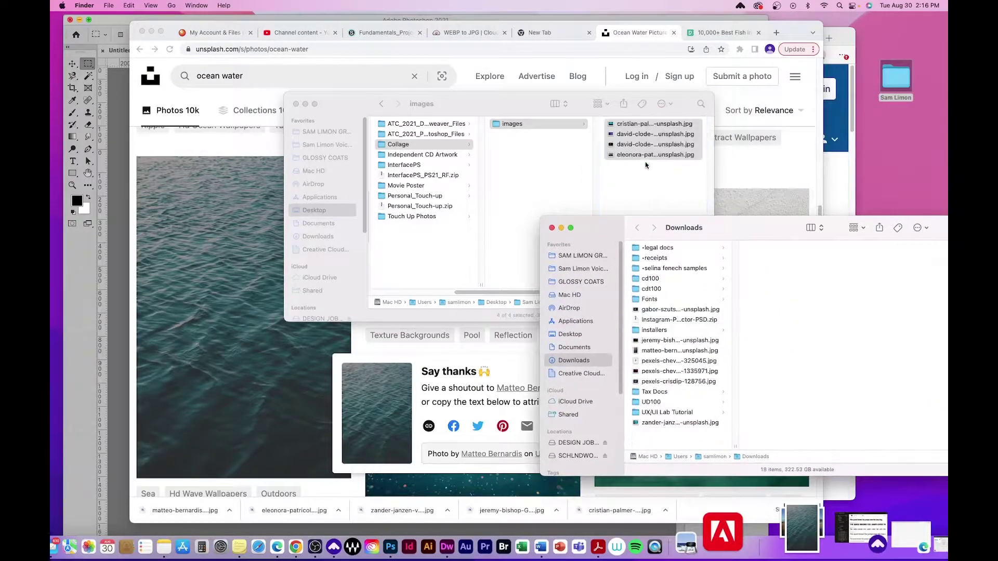
Move the remaining Unsplash and Pexels JPGs, including the yellow fish and shark photos, from Downloads into the images folder and close the Downloads window
left_click(663, 312)
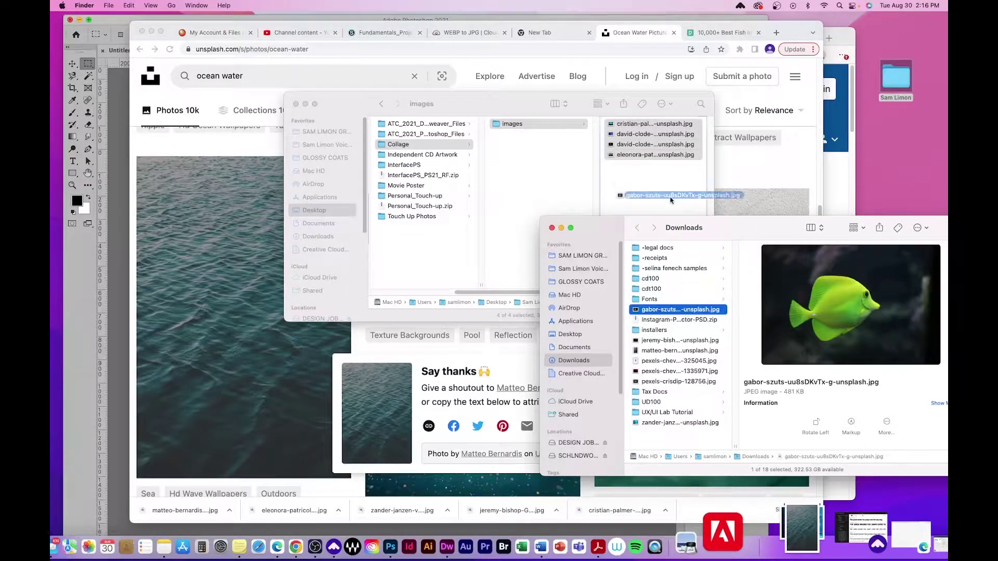
left_click_drag(685, 314, 669, 185)
left_click(675, 331)
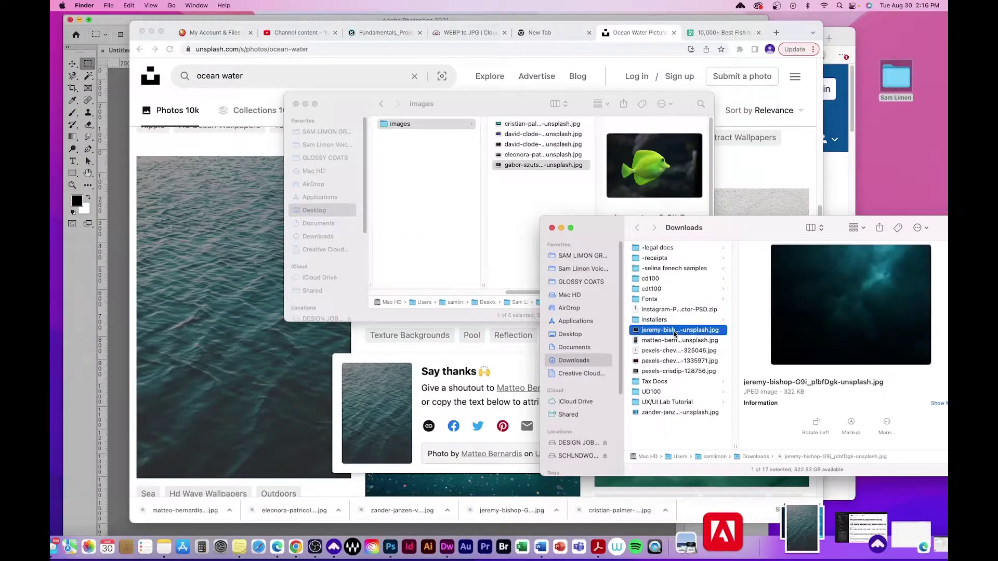
left_click(667, 372, "shift")
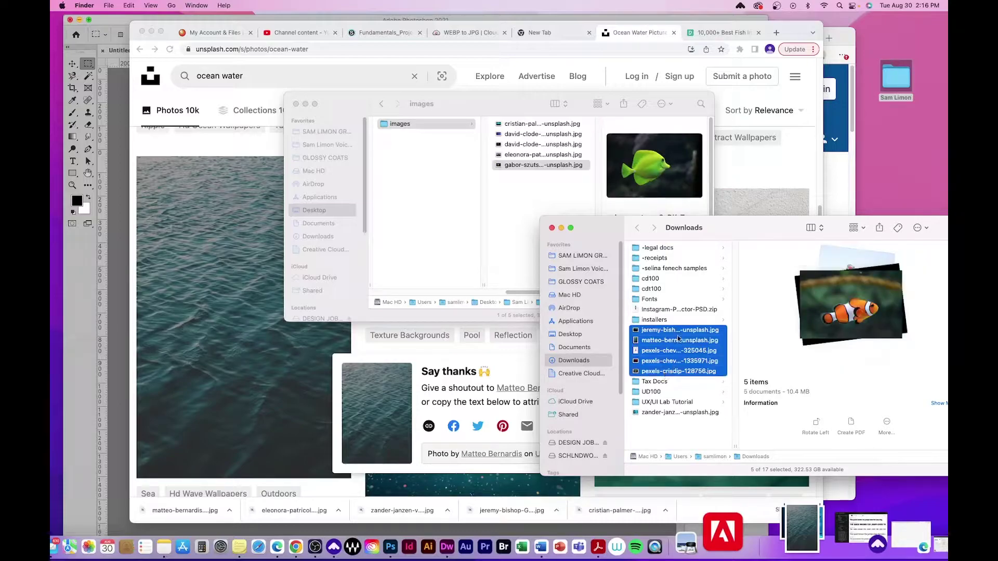
left_click_drag(673, 352, 540, 171)
left_click(663, 363)
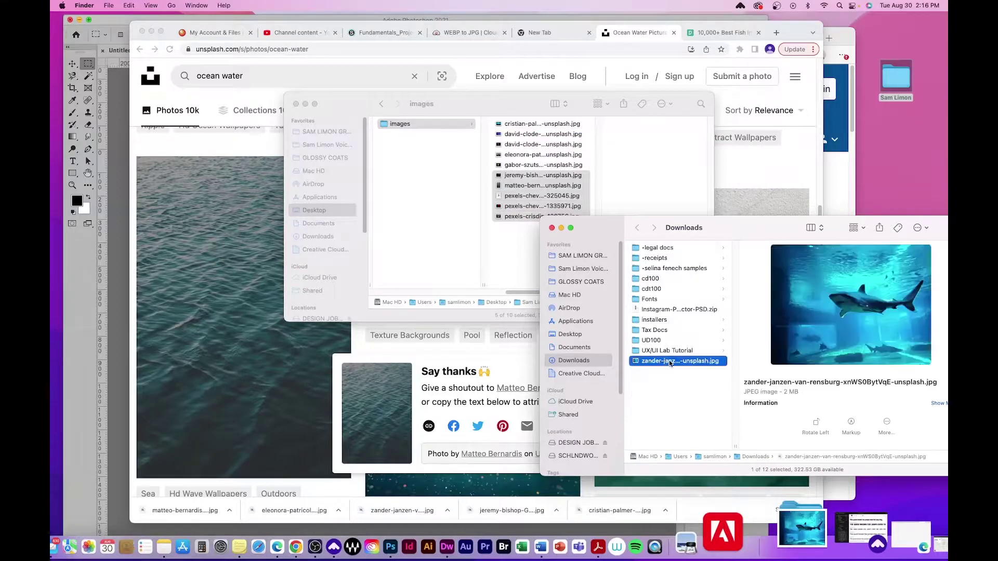
left_click_drag(680, 363, 532, 221)
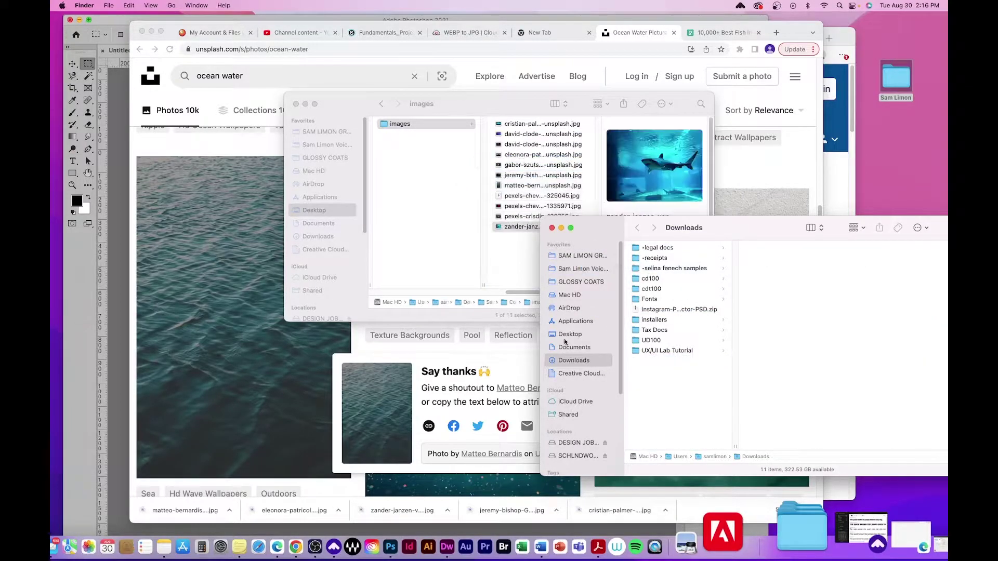
left_click(553, 228)
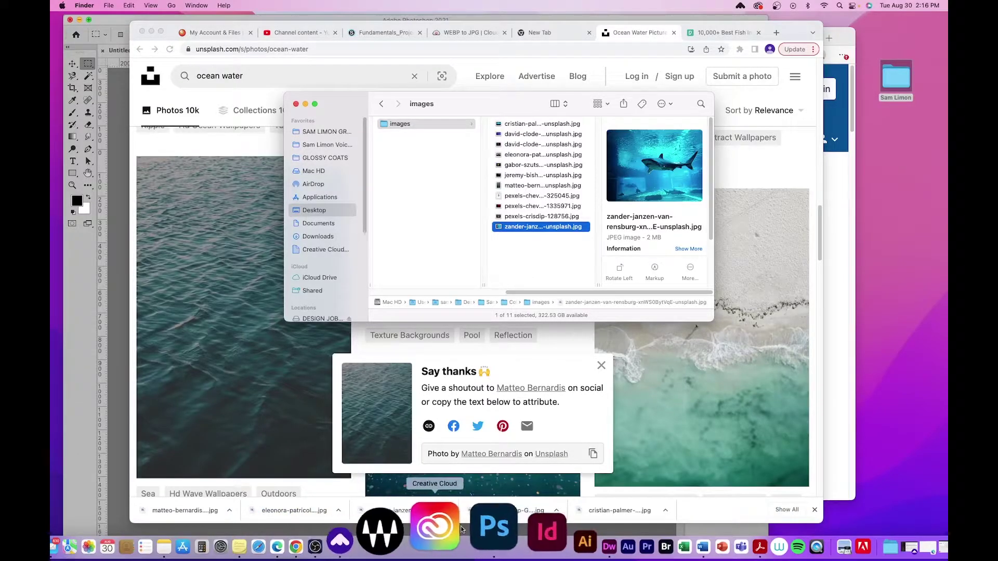
Switch to Photoshop and save the blank document in Photoshop format in the Collage folder, named collage-fish plus the student's surname
left_click(466, 528)
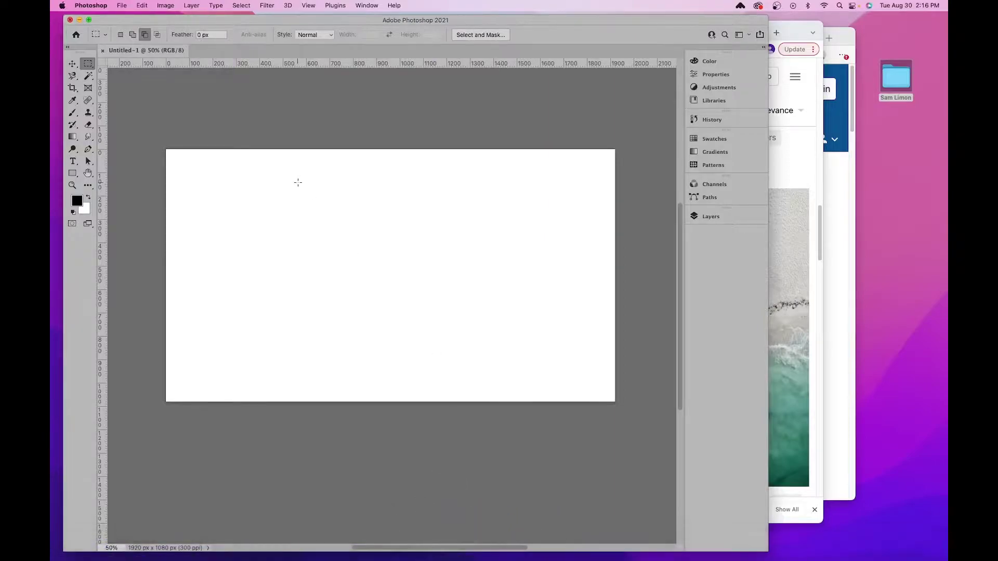
left_click(121, 6)
left_click(134, 107)
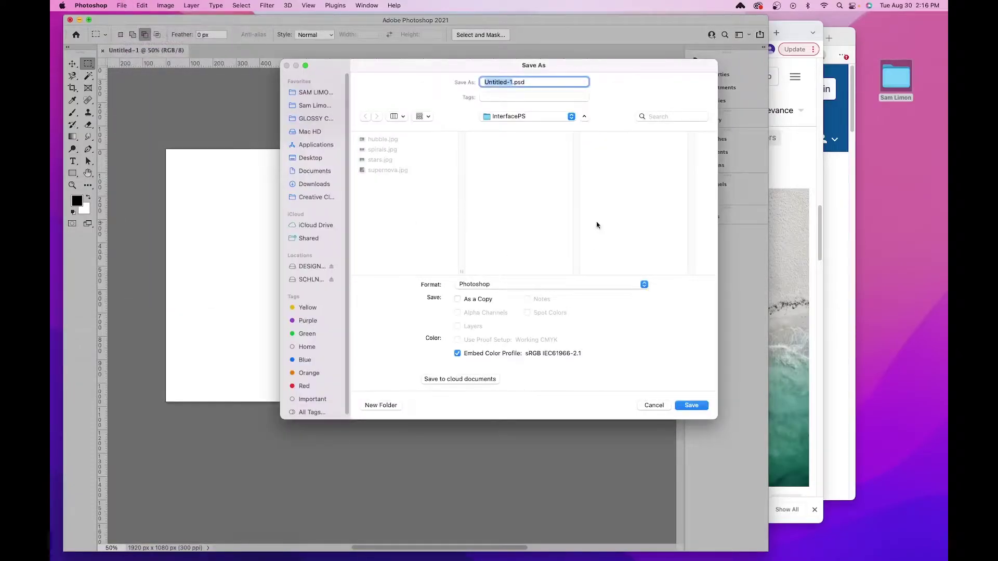
type("col")
type("lage-fish-limon")
left_click(522, 121)
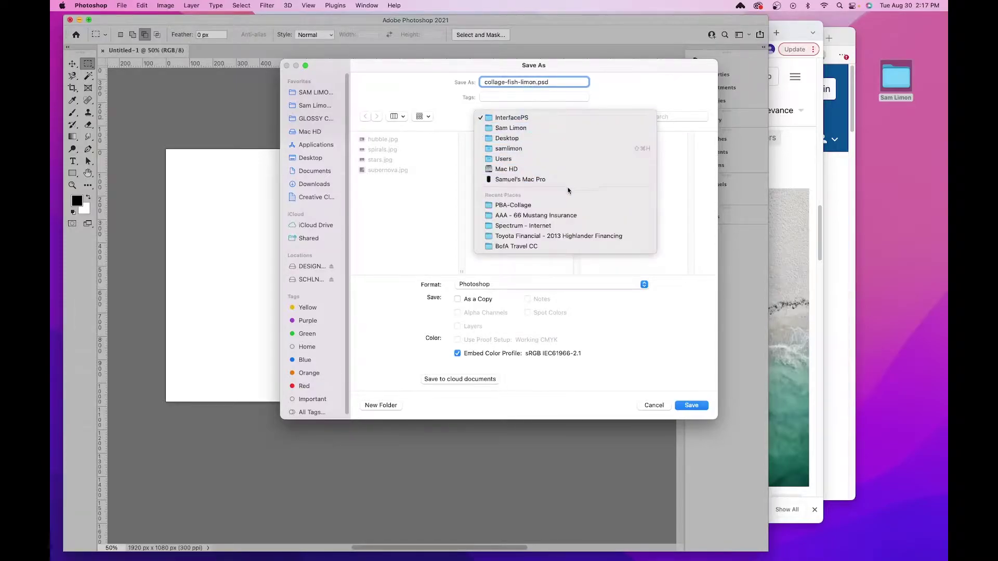
left_click(526, 130)
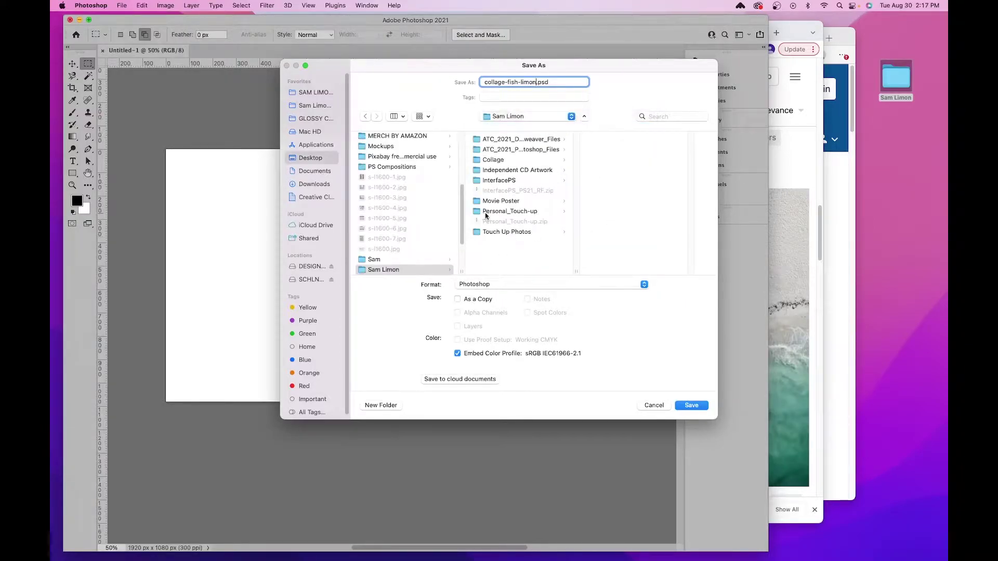
left_click(509, 159)
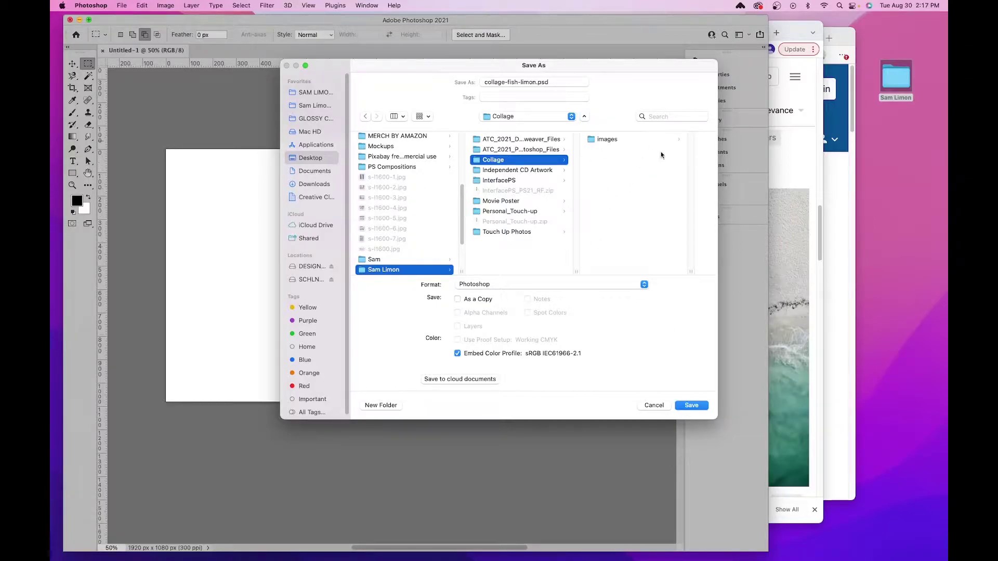
left_click(692, 405)
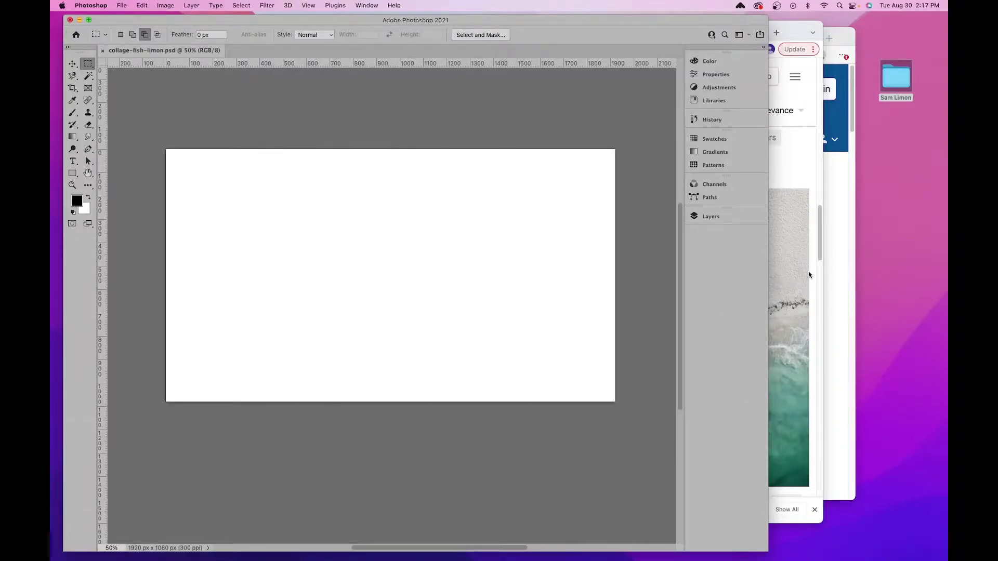
key("super+Tab")
key("Escape")
key("super+Tab")
key("Escape")
Open all the photos from the images folder at once and widen the application window
left_click(122, 5)
left_click(130, 27)
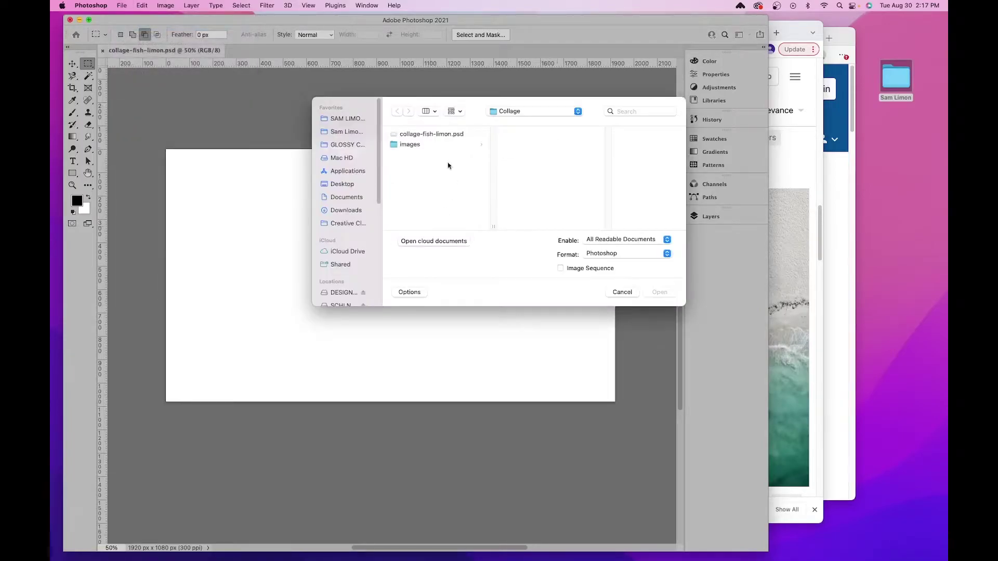
left_click(419, 146)
left_click(539, 145)
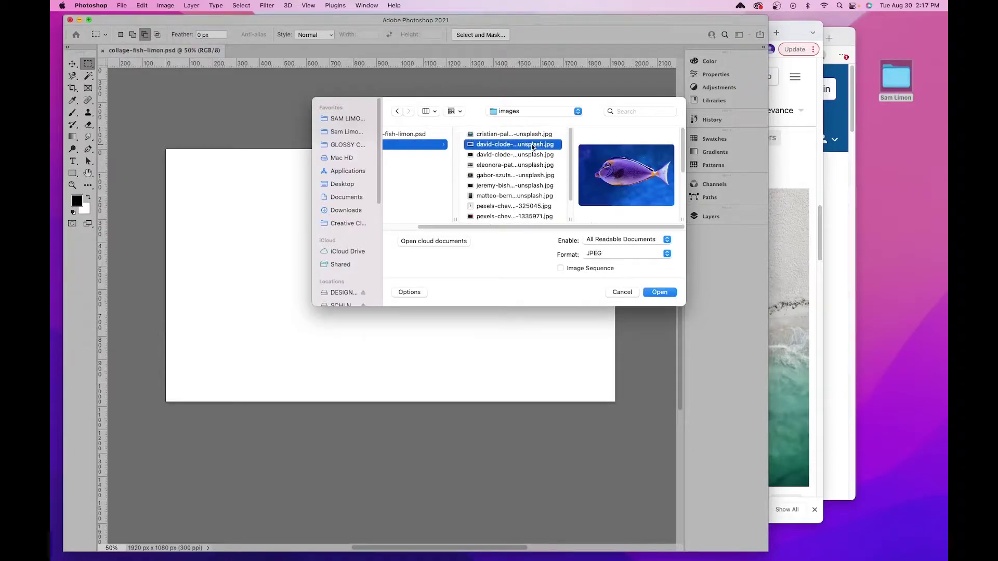
key("super+a")
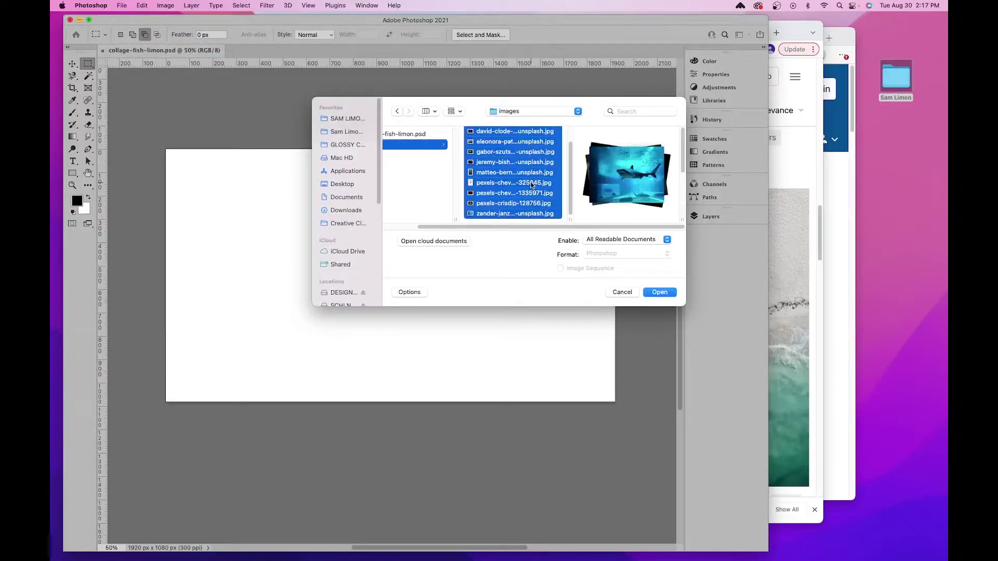
left_click(658, 293)
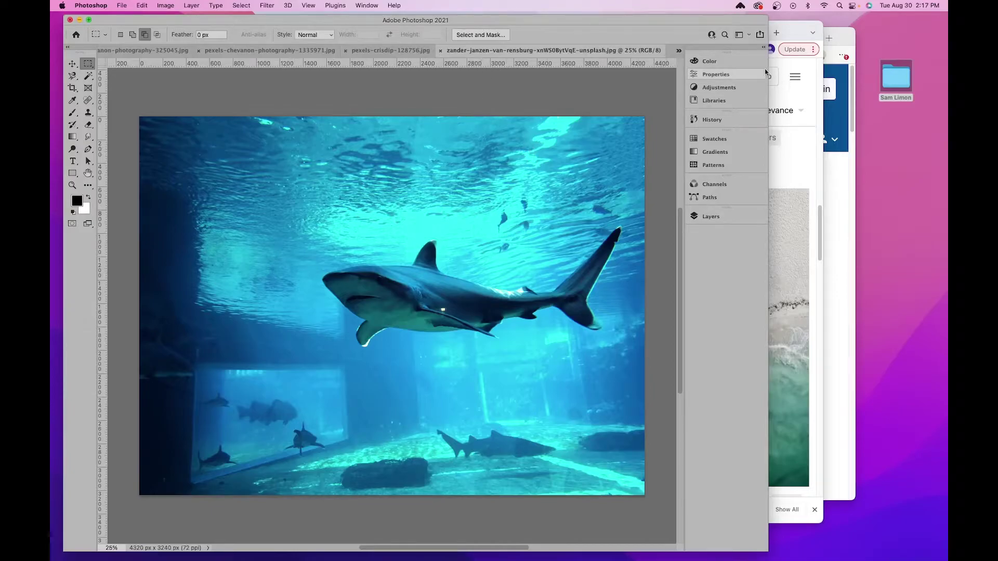
left_click_drag(768, 64, 919, 66)
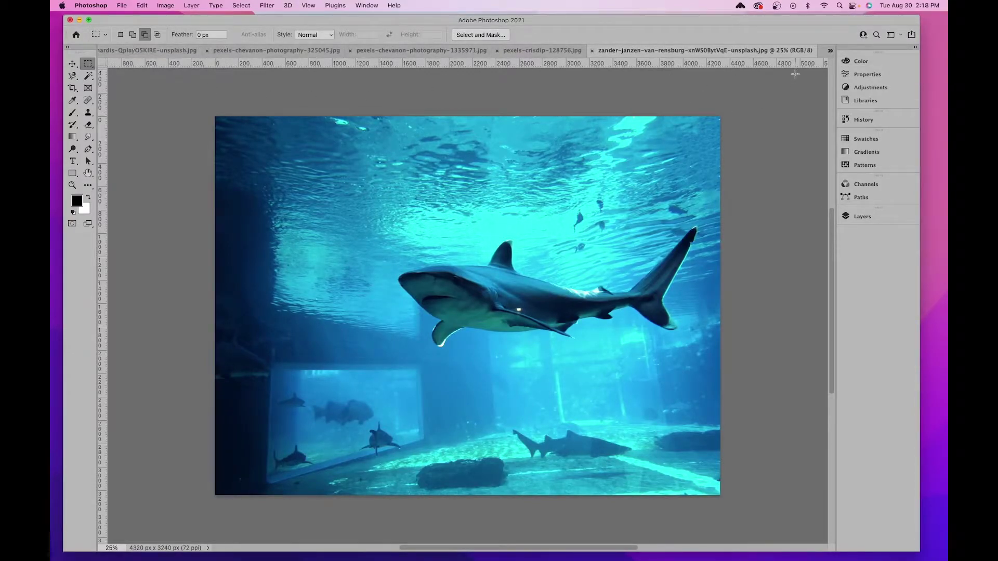
Review the list of open documents and view the blank collage canvas alongside the blue underwater photo
left_click(830, 49)
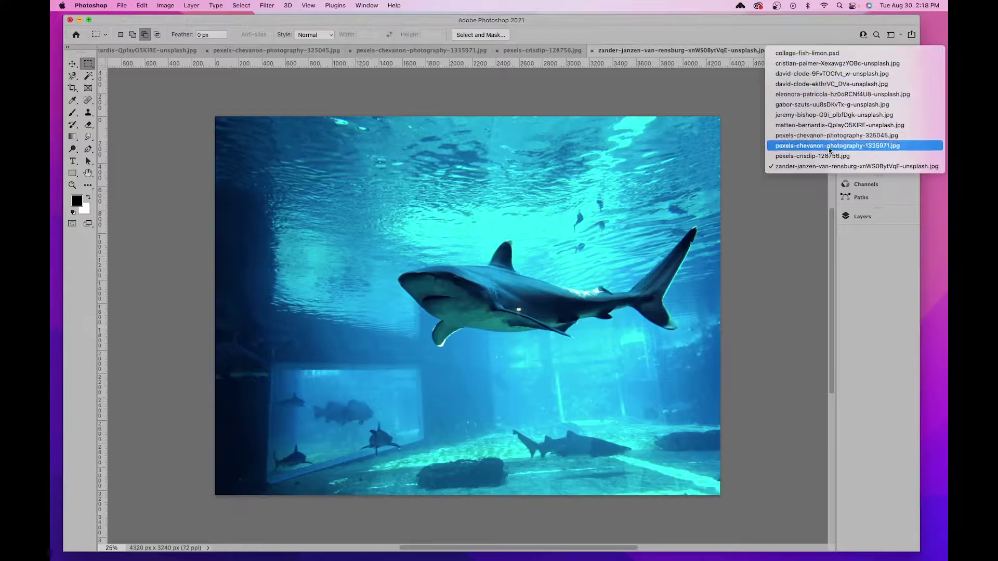
left_click(832, 54)
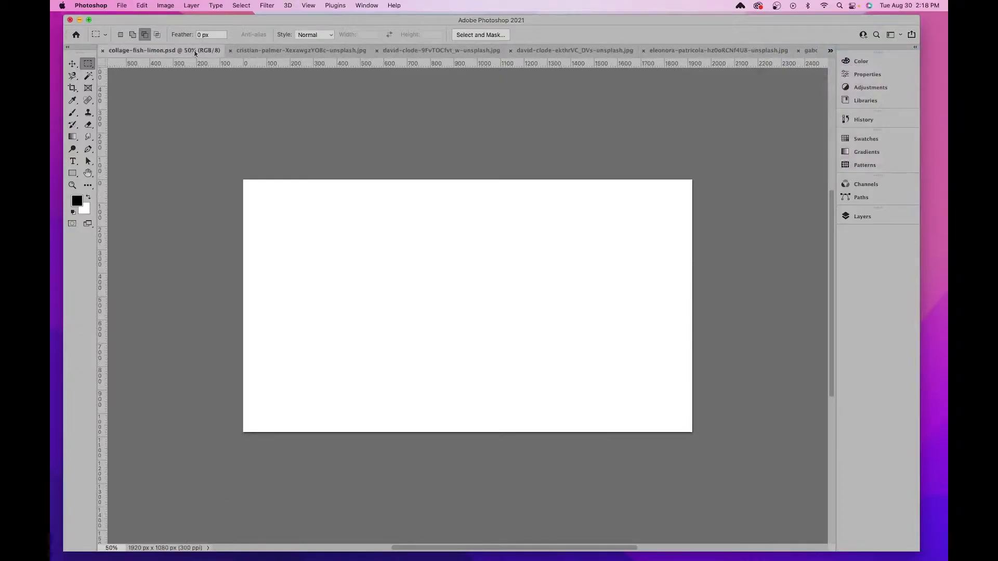
left_click(272, 51)
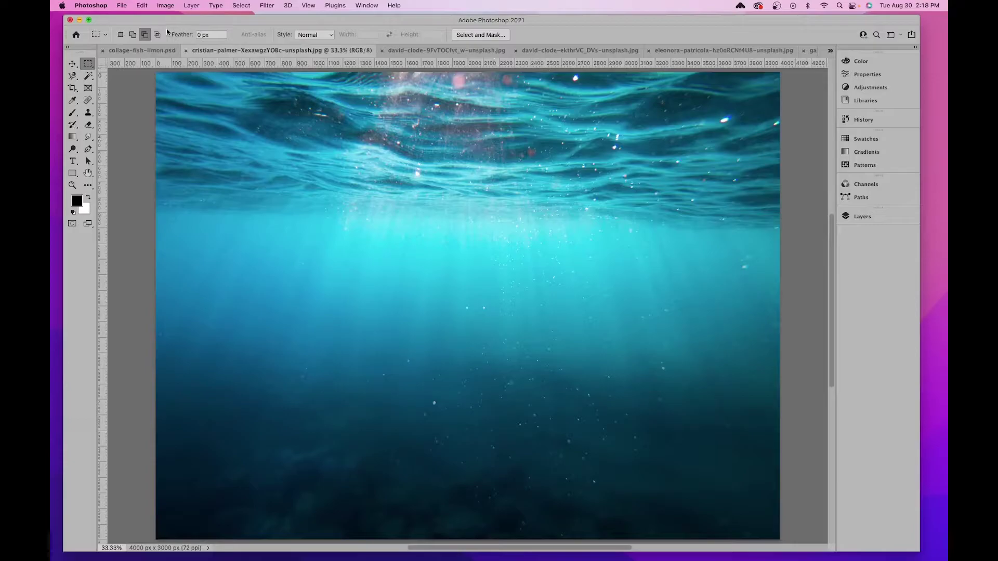
left_click(132, 54)
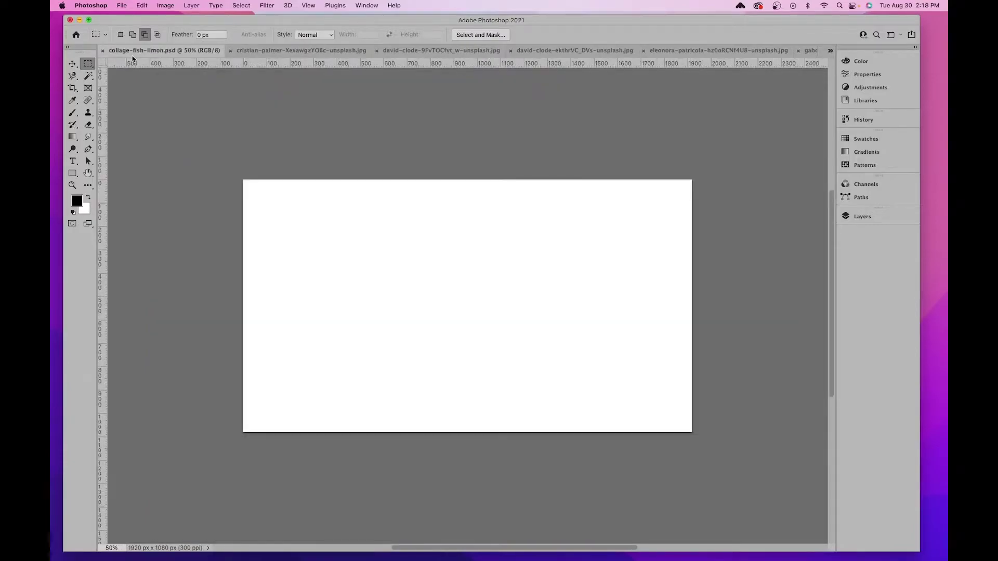
left_click(286, 50)
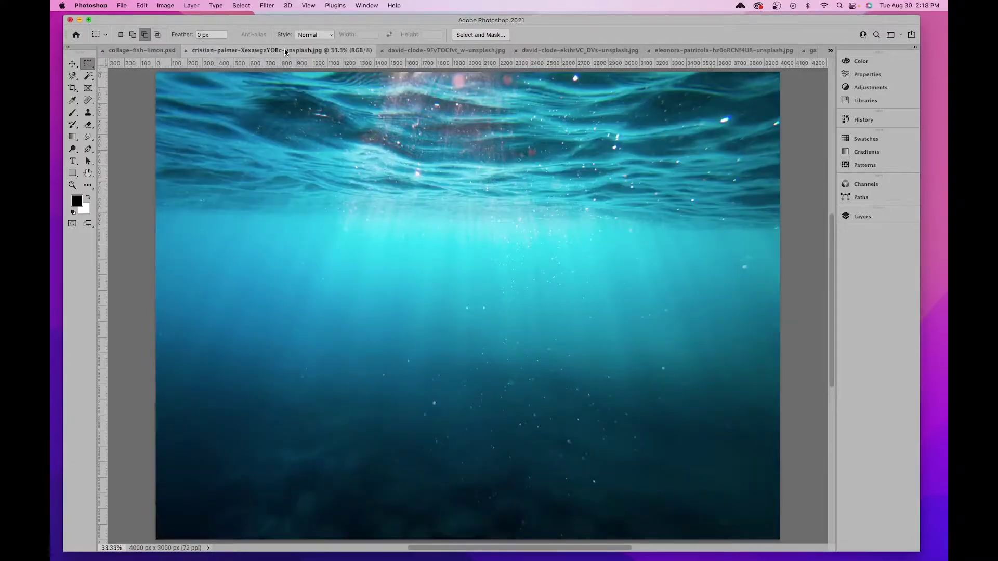
Copy the Background layer of the blue underwater photo into the collage document as a new layer
left_click(855, 217)
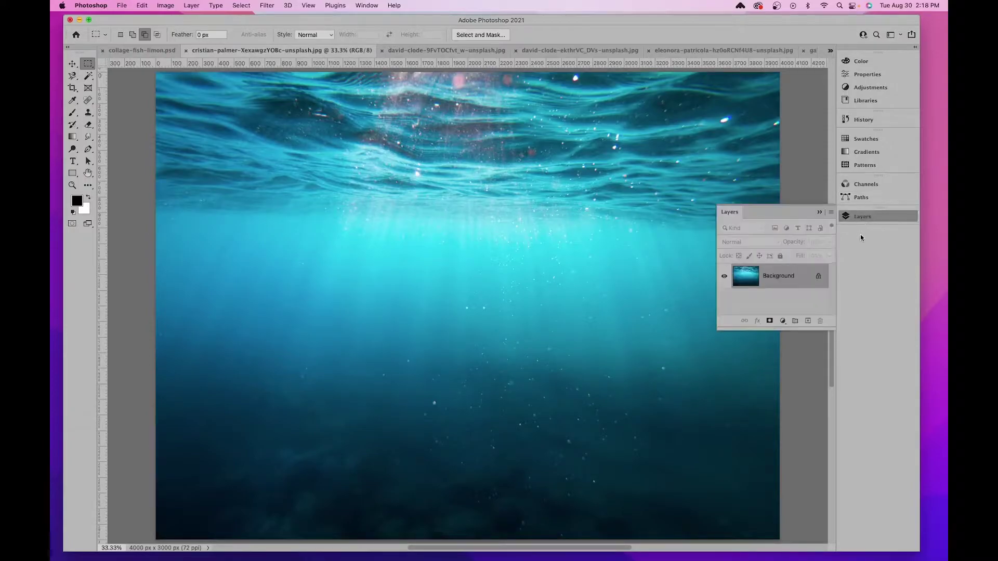
left_click_drag(779, 277, 169, 52)
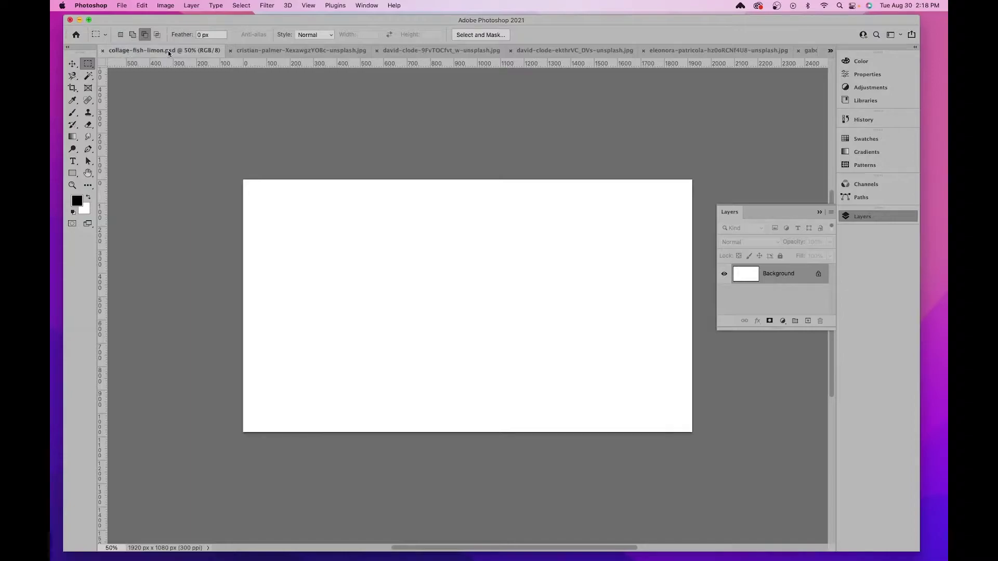
left_click(301, 49)
left_click_drag(755, 279, 471, 268)
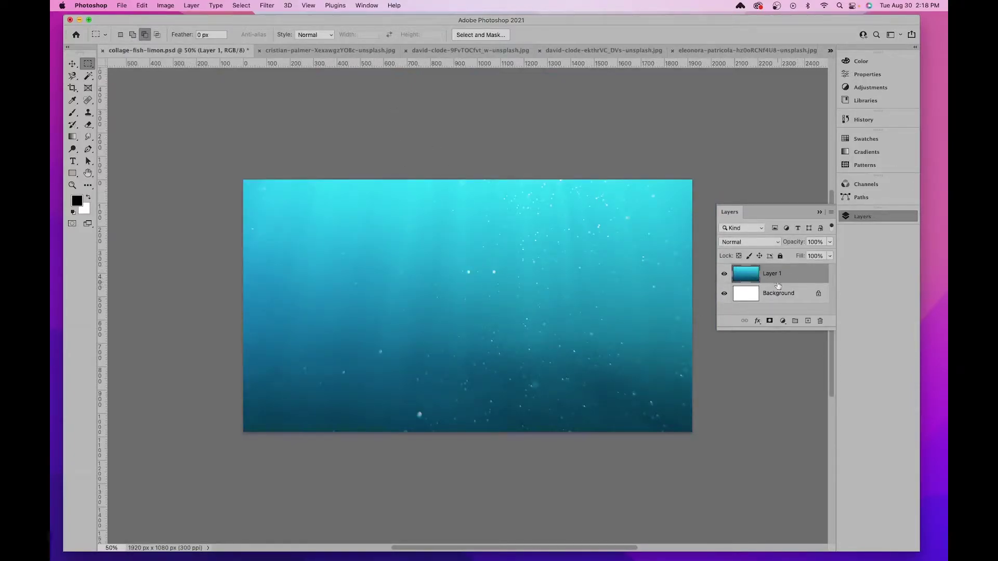
Scale the underwater photo layer down proportionally to about 52.78% with Free Transform
key("super+t")
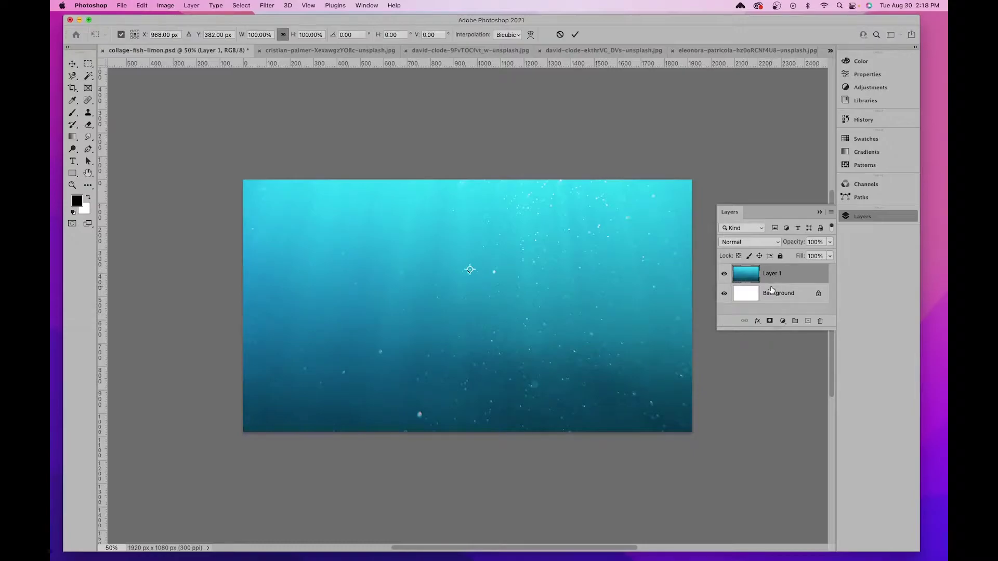
left_click(141, 6)
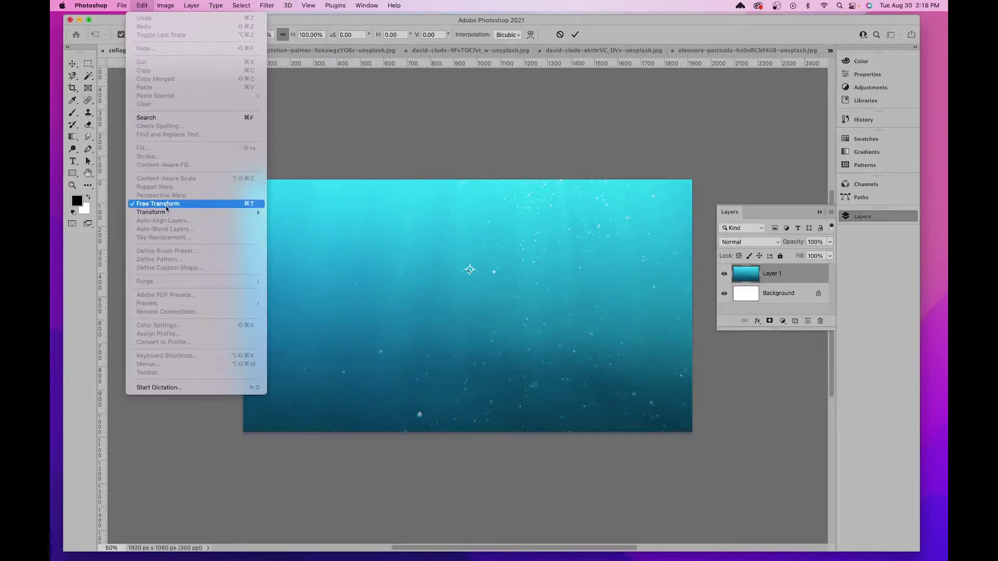
key("Escape")
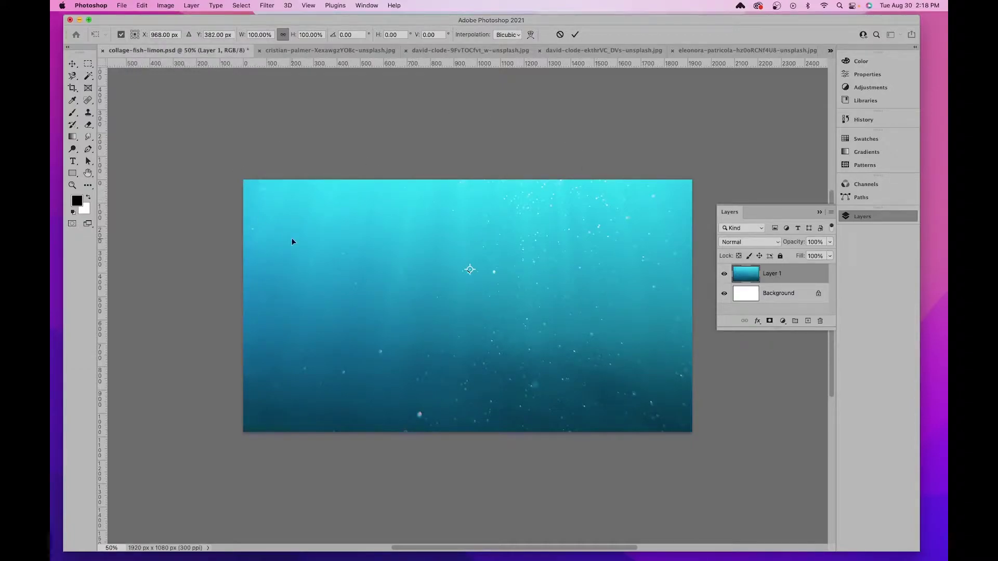
key("super+minus")
key("super+minus")
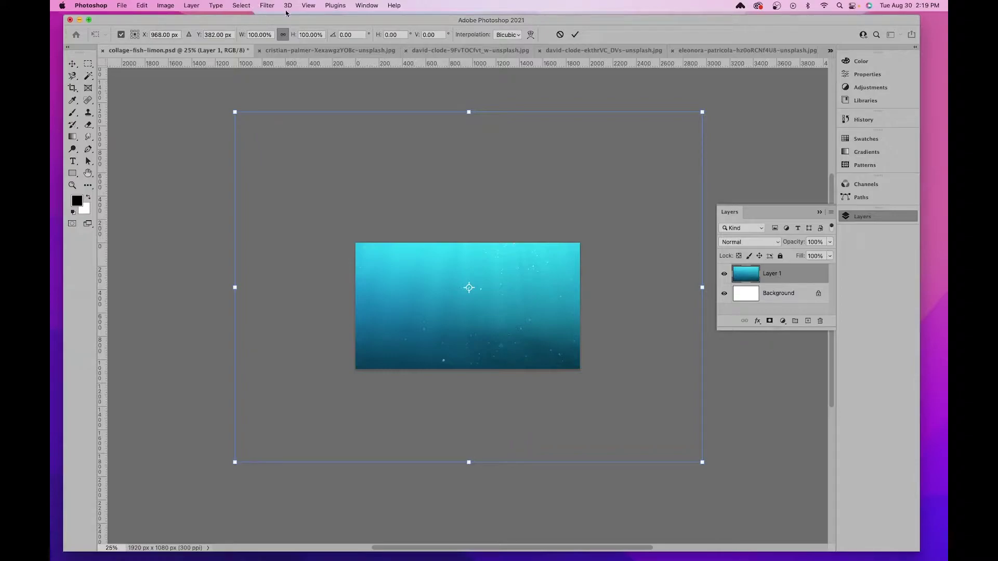
left_click(307, 6)
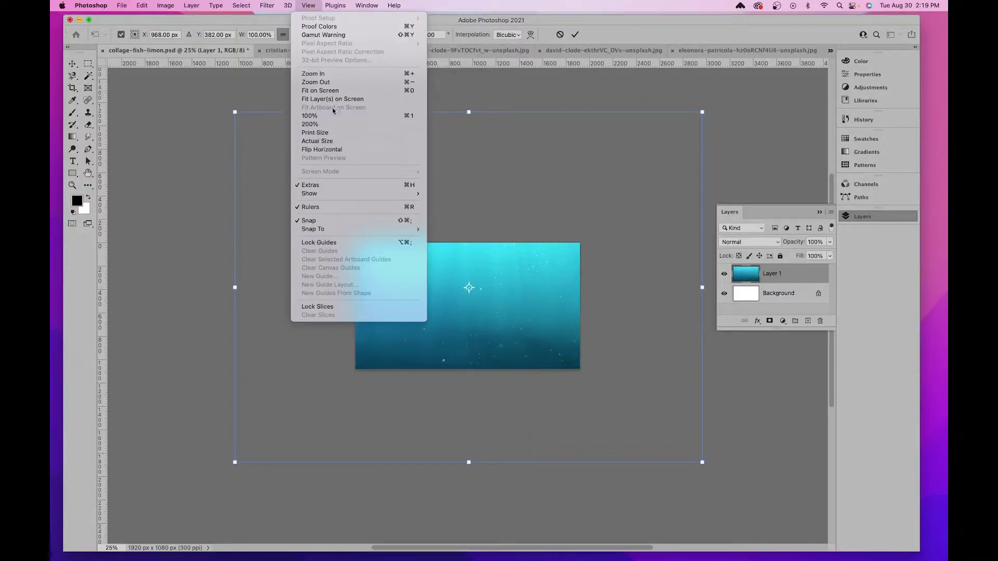
left_click(558, 27)
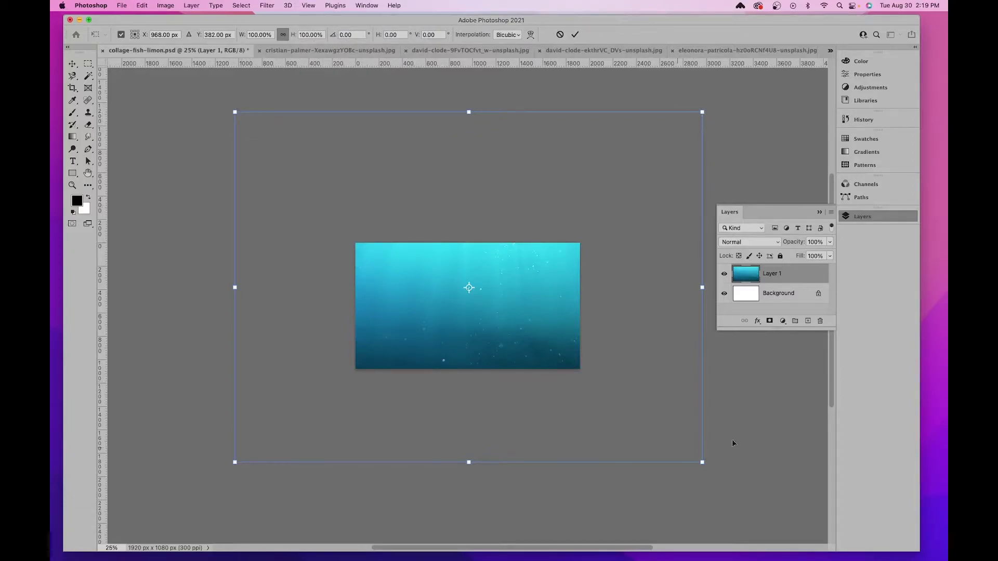
left_click_drag(702, 112, 727, 141)
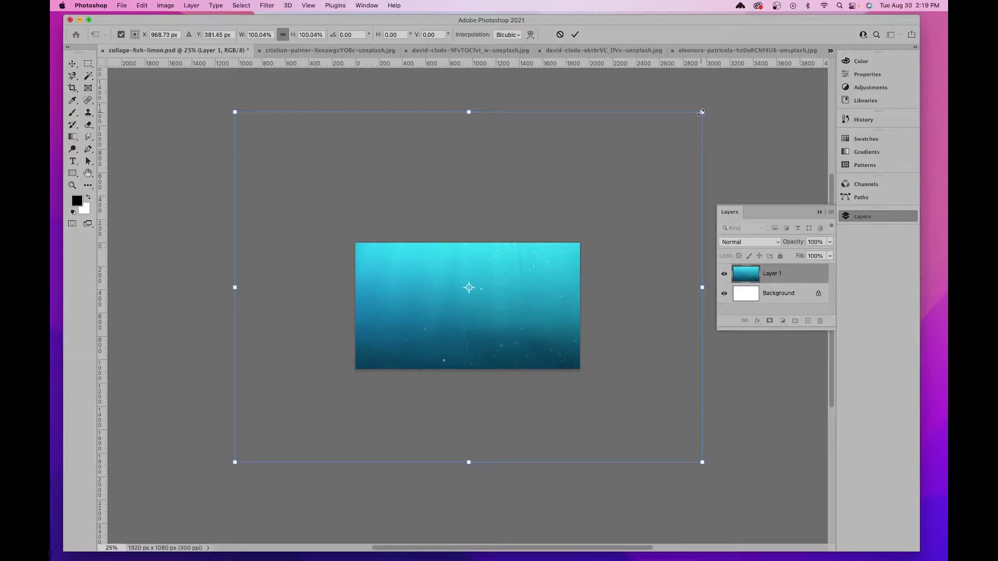
left_click_drag(703, 112, 583, 190)
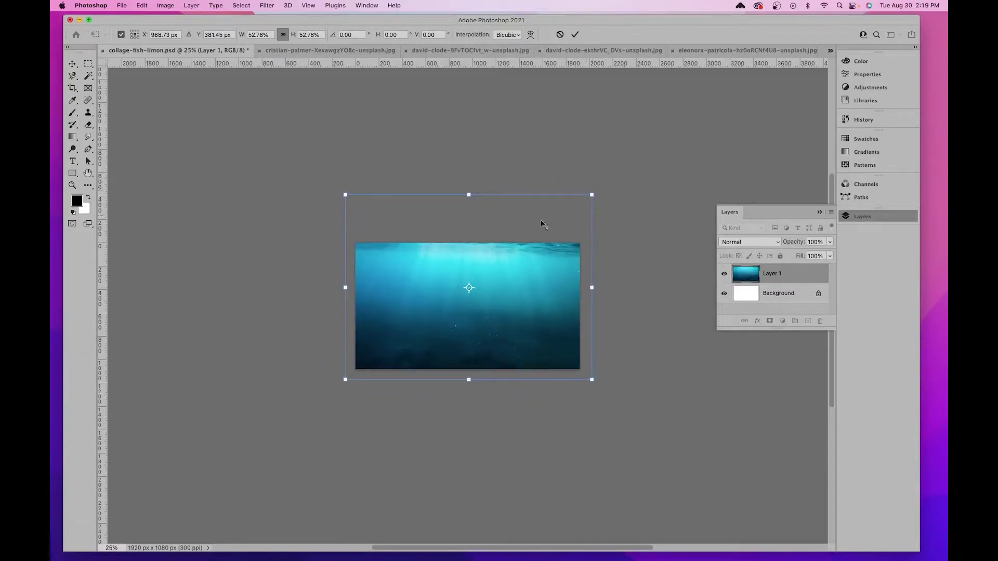
Move the underwater photo down and centre it horizontally so the water surface shows along the canvas's upper edge, and apply the transform
mouse_move(514, 241)
left_mouse_down()
mouse_move(516, 270)
mouse_move(519, 259)
left_mouse_up()
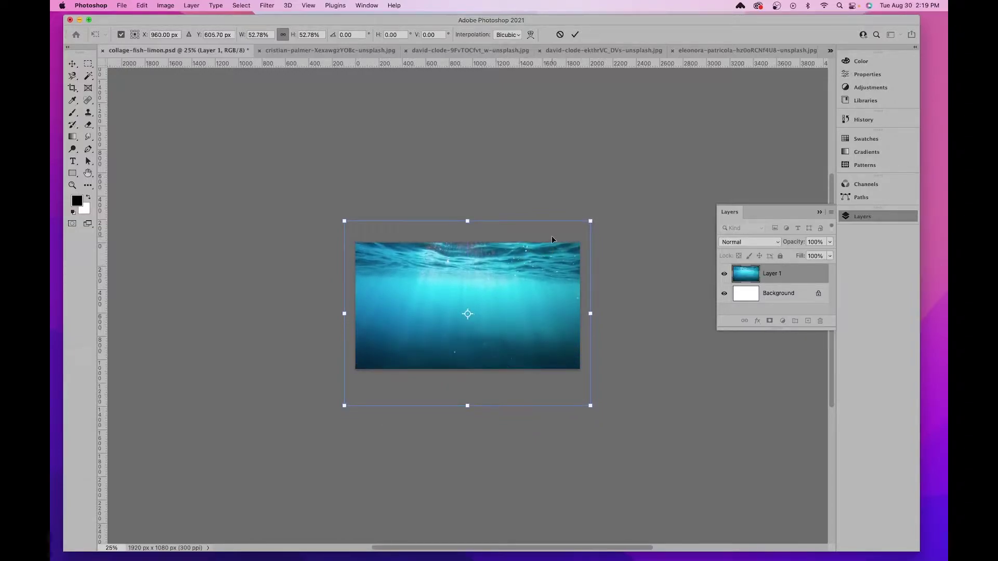
left_click(575, 34)
key("super+equal")
key("super+equal")
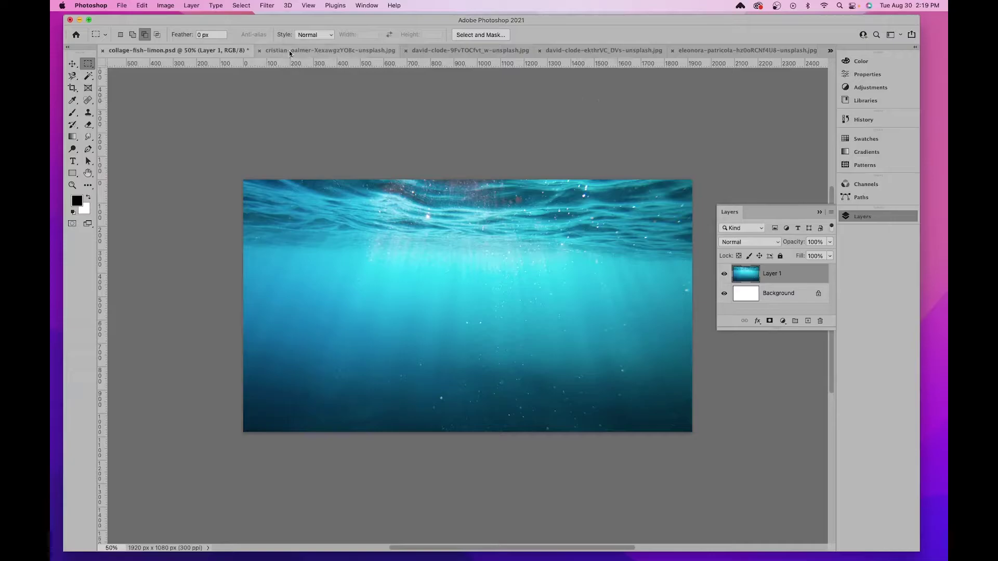
Rename the underwater photo layer to "water" and close the original underwater photo document without leaving the collage
double_click(770, 275)
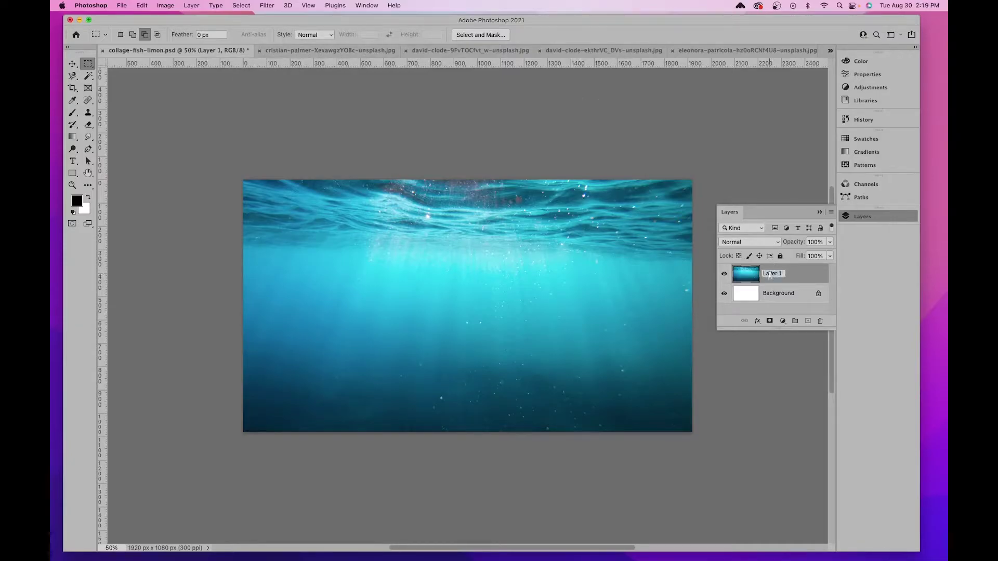
type("water")
key("Return")
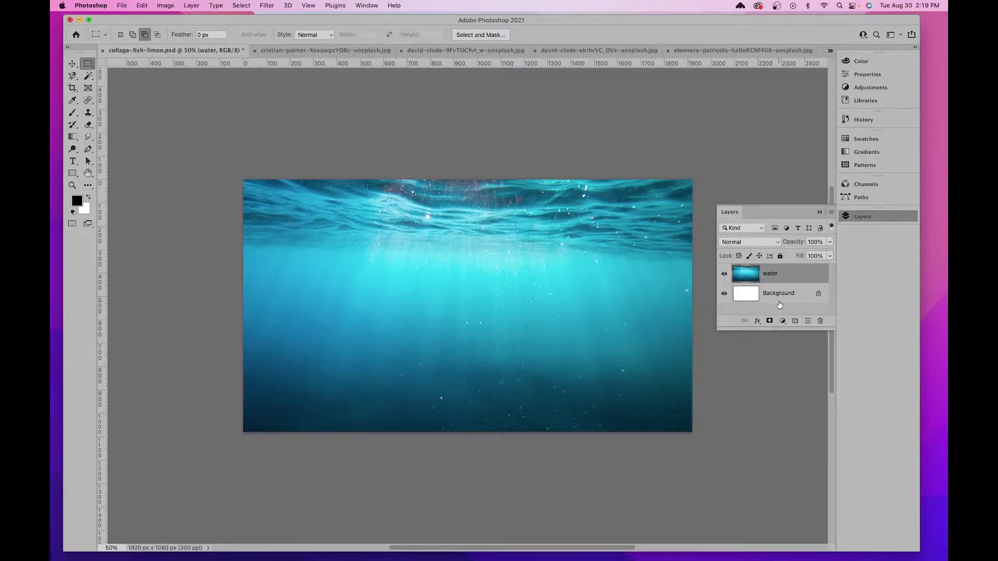
left_click(295, 50)
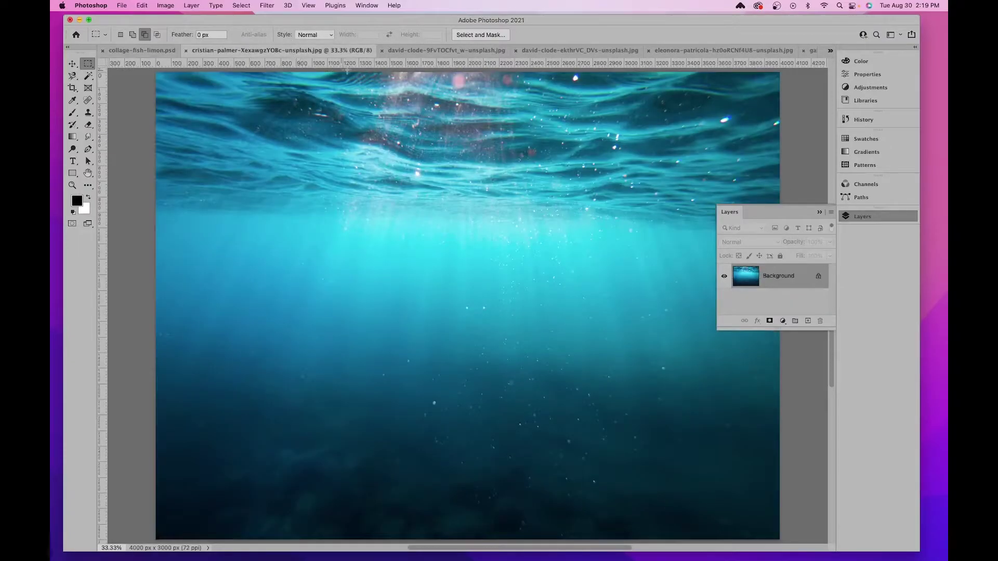
left_click(186, 50)
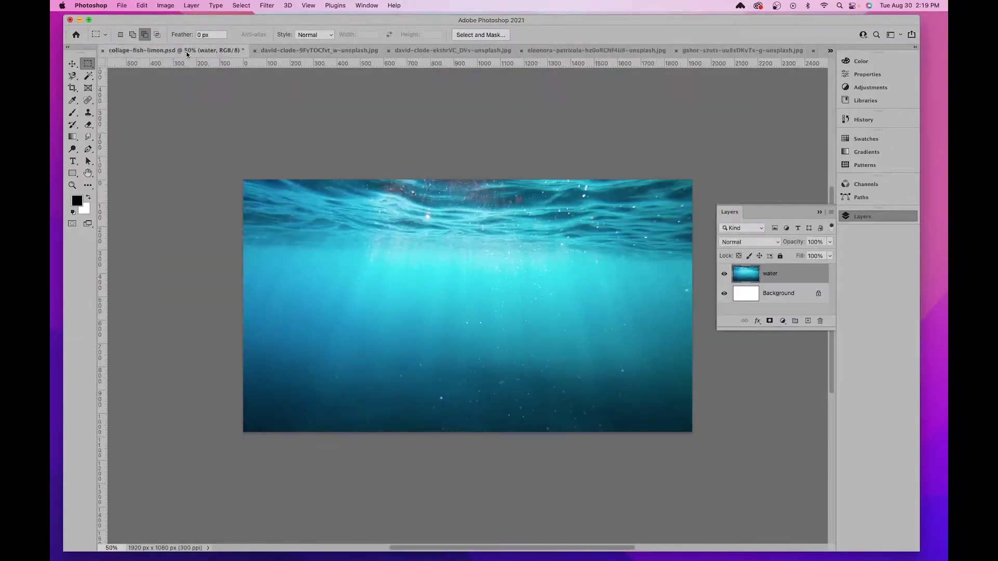
In the purple fish photo, select the whole fish by tracing its outline with the Magnetic Lasso tool
left_click(333, 50)
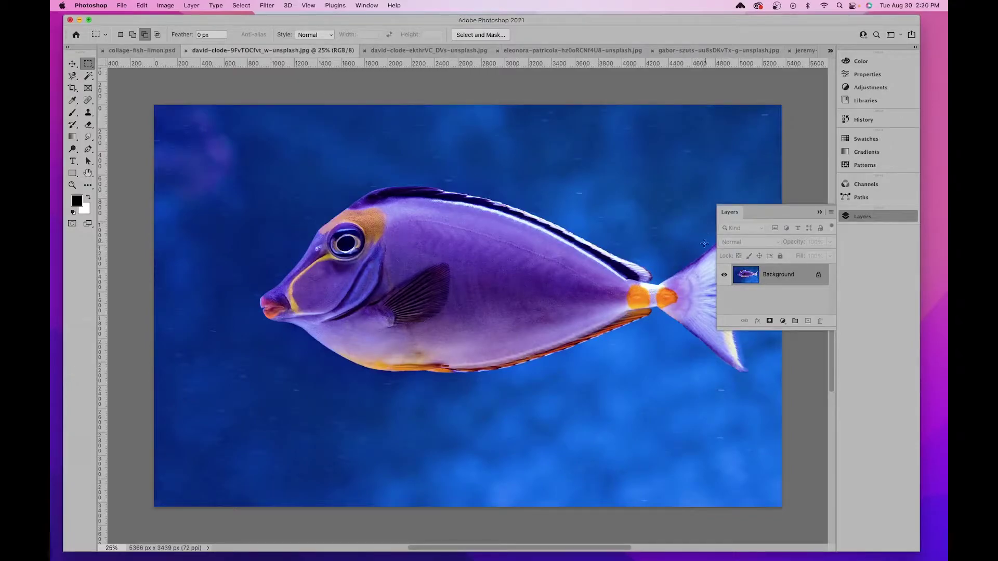
left_click(820, 213)
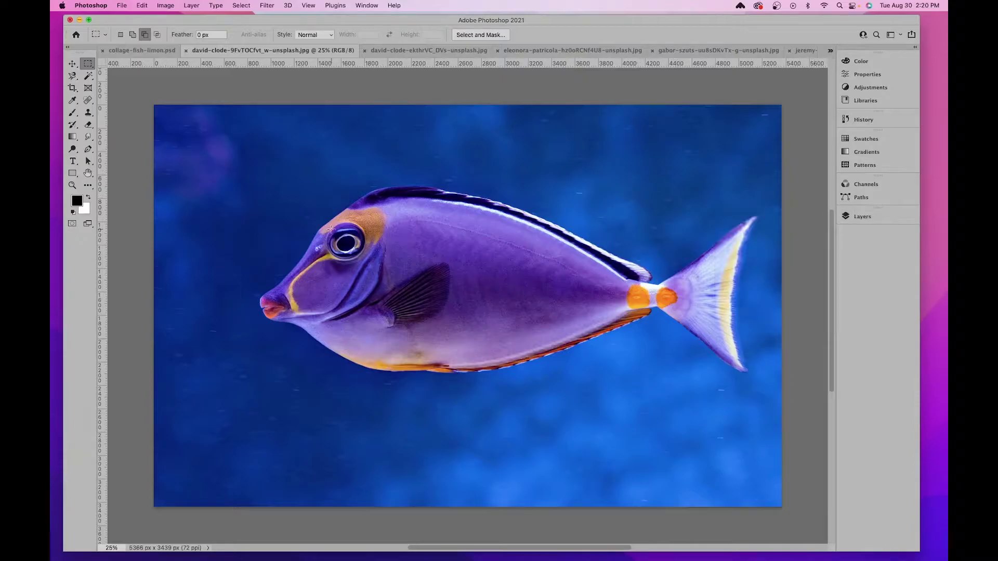
left_click(72, 77)
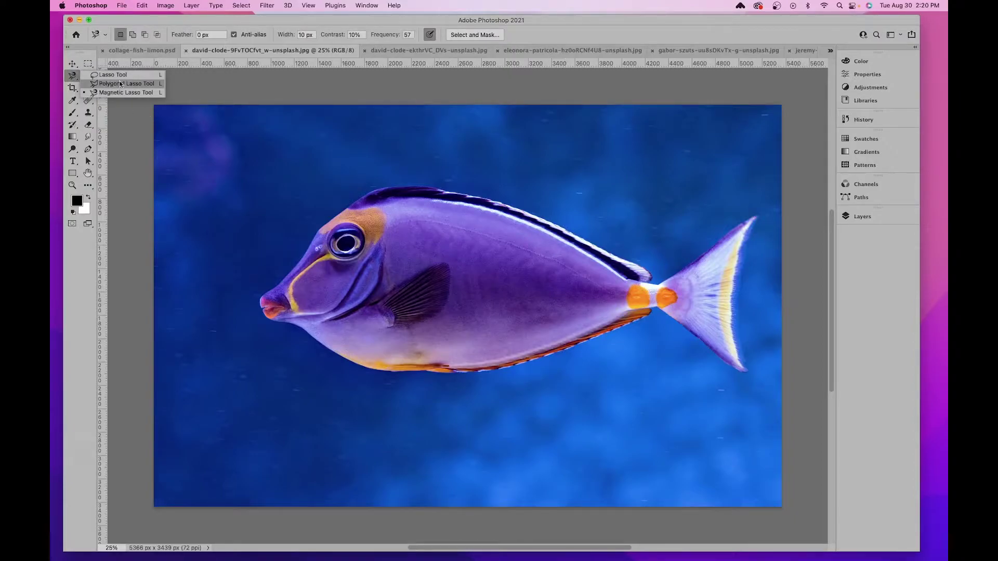
left_click(120, 93)
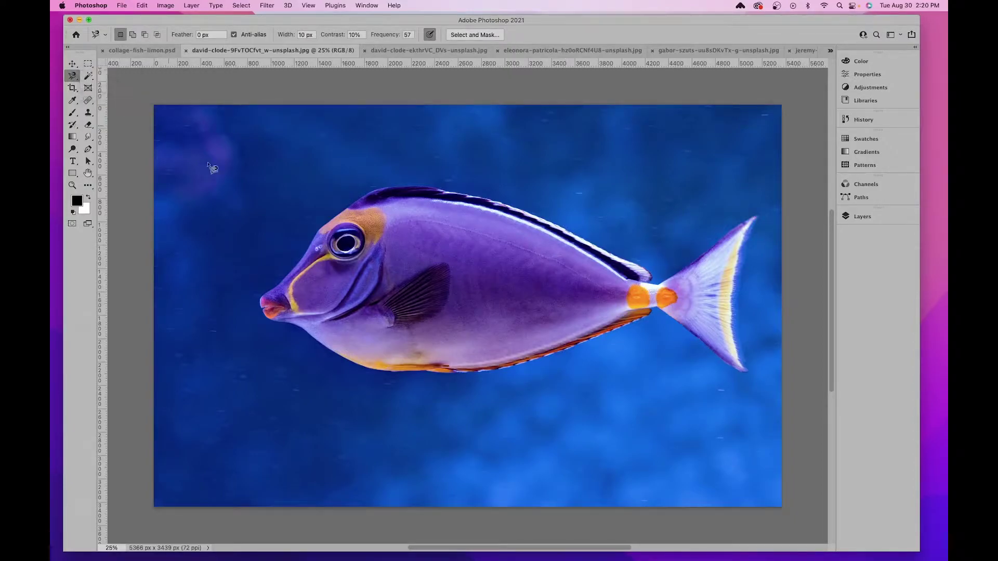
left_click(260, 297)
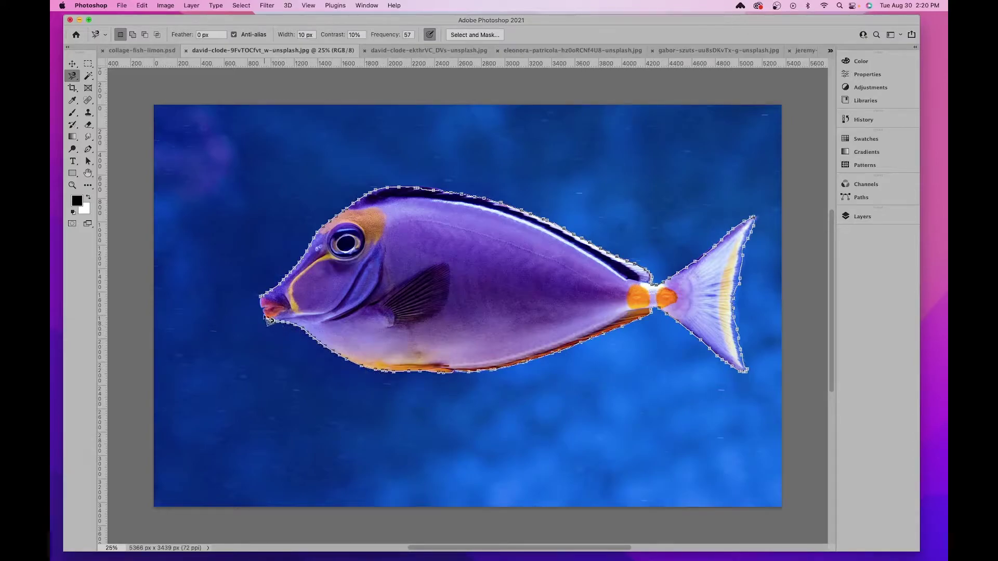
left_click(265, 302)
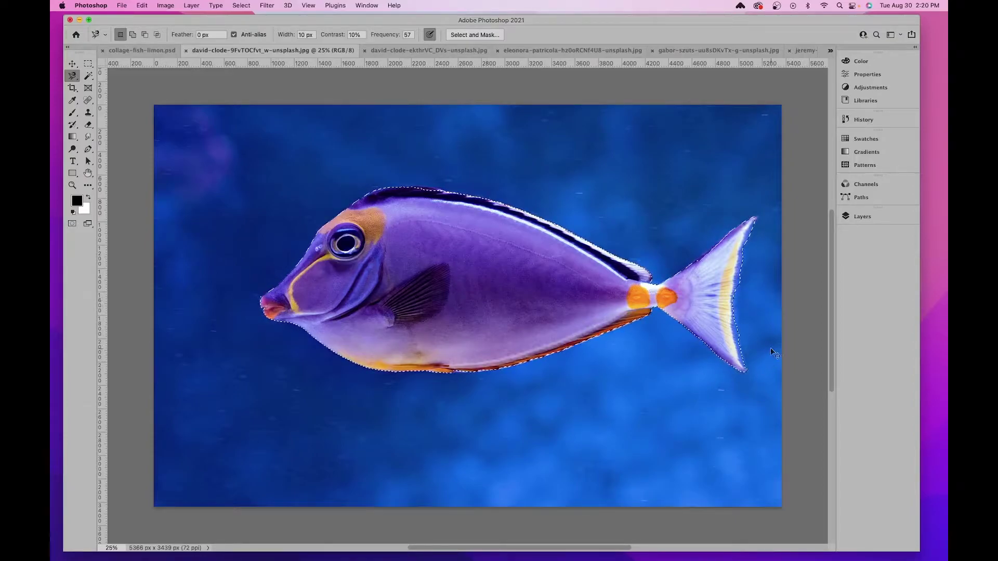
Add the missed upper part of the tail fin's rear edge to the fish selection with the regular Lasso tool
key("super+equal")
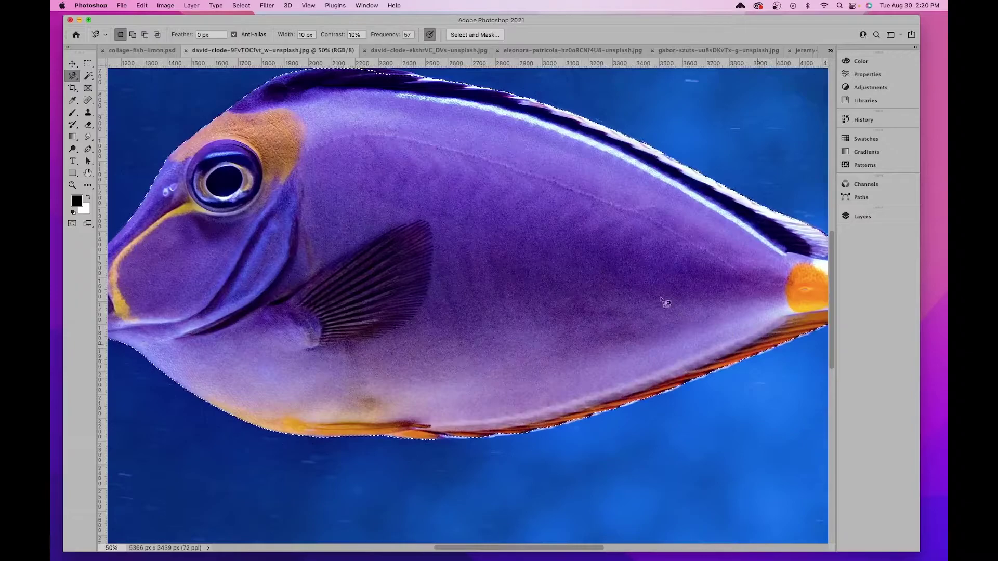
scroll(685, 312, "right", 15)
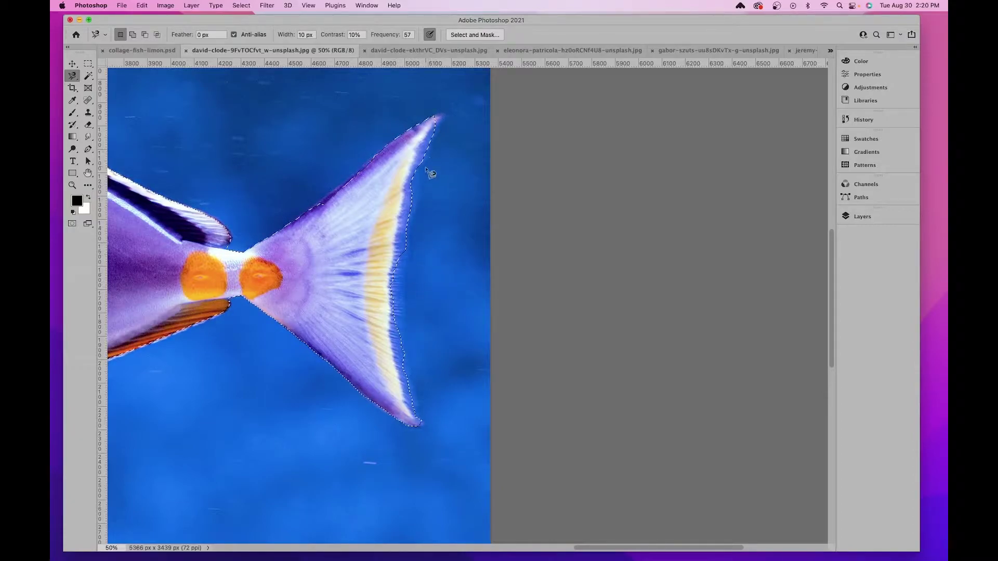
left_click(71, 76)
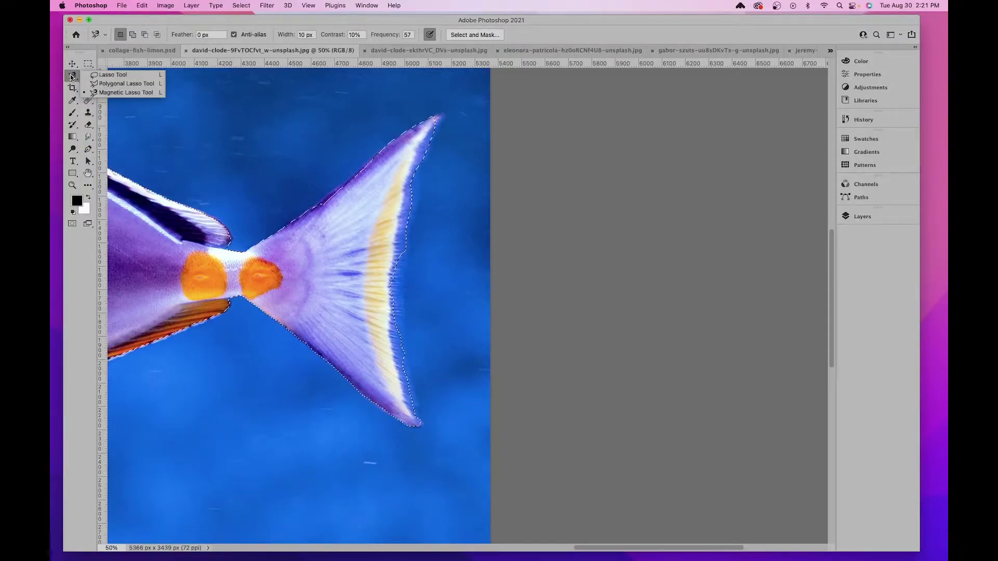
left_click(71, 78)
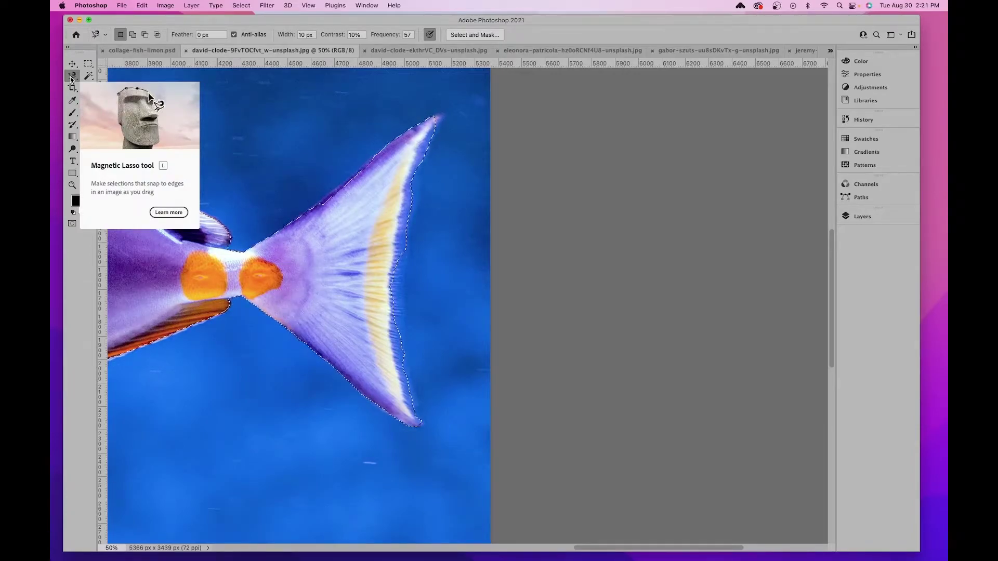
left_click(89, 76)
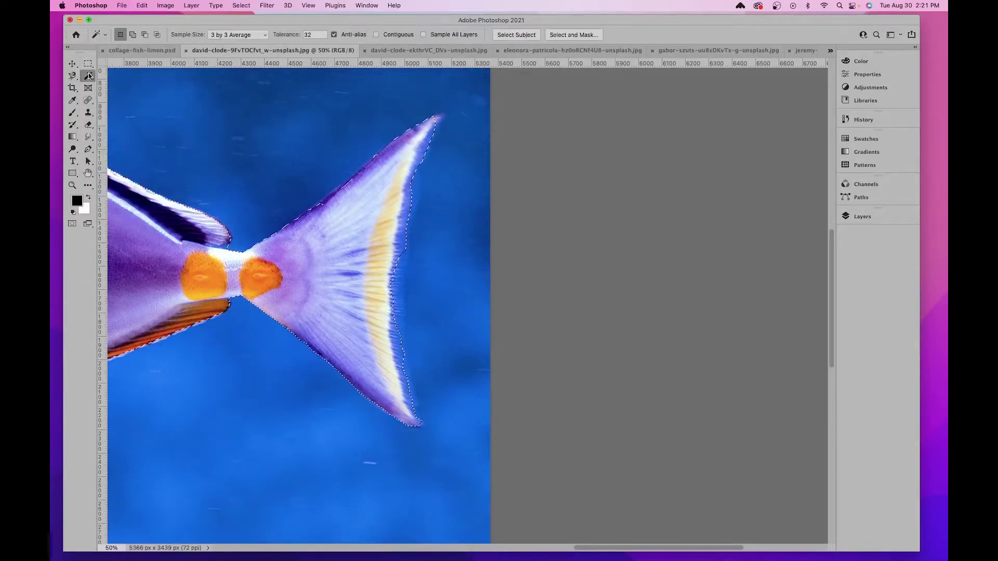
left_click(72, 75)
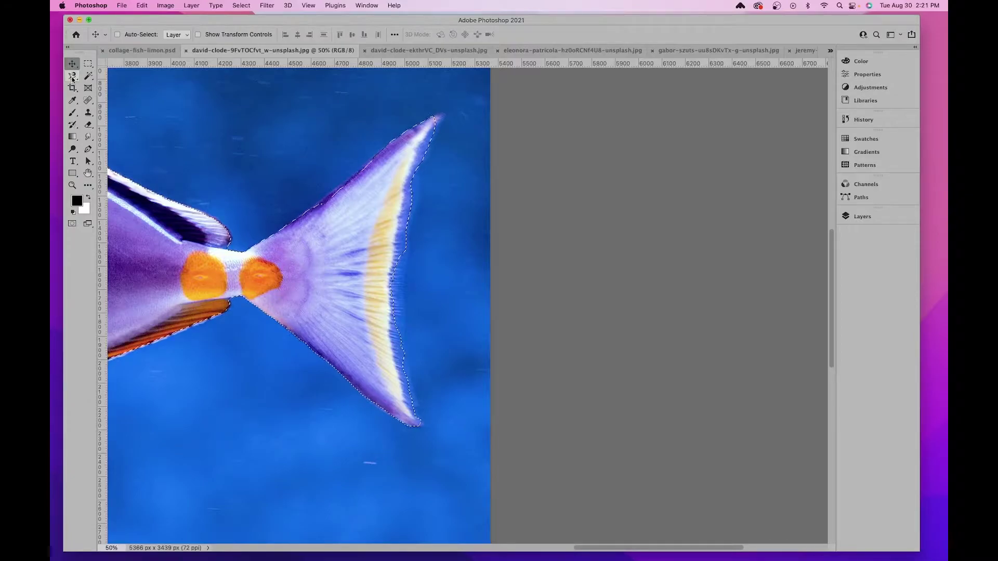
right_click(73, 77)
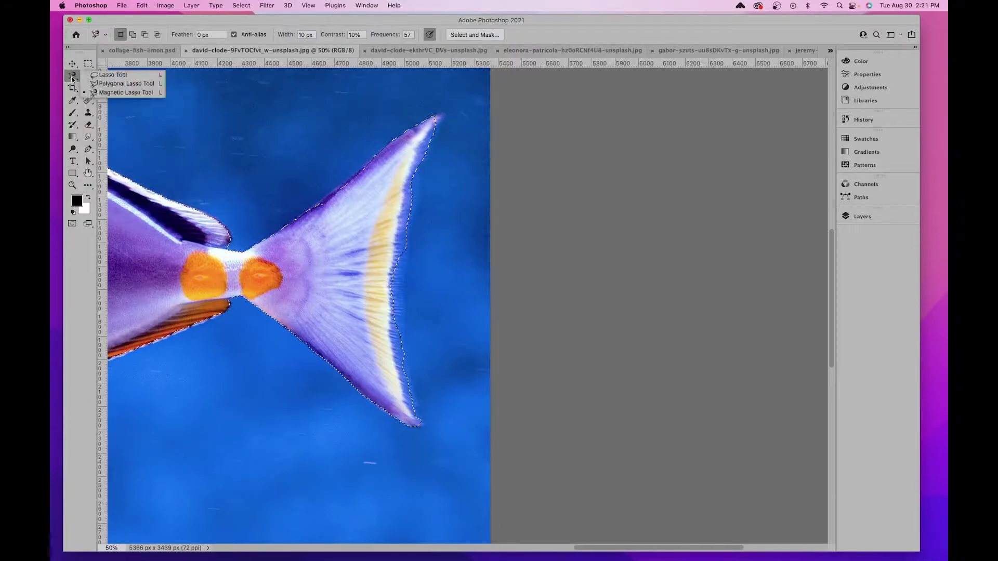
left_click(110, 79)
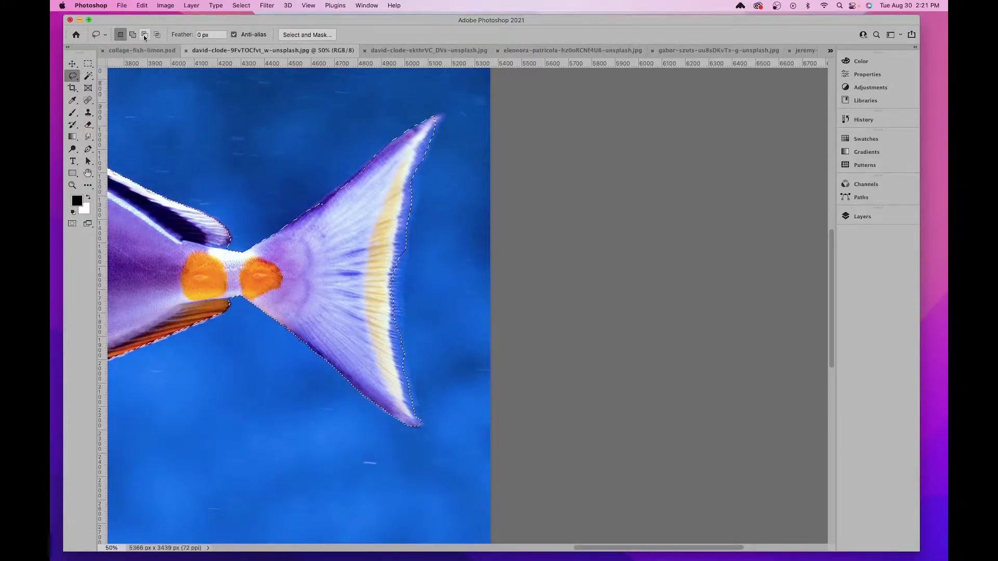
key("shift")
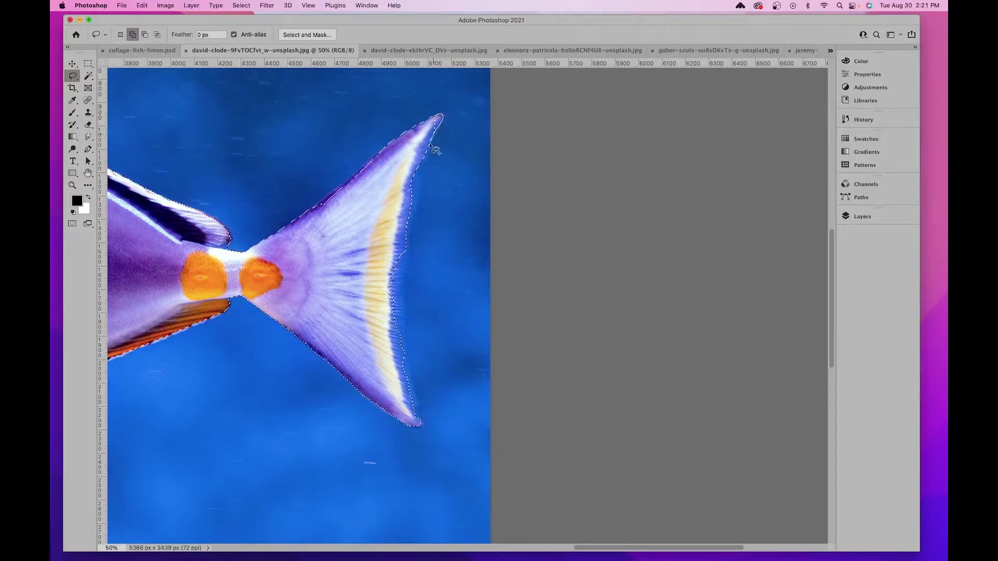
mouse_move(415, 238)
left_mouse_down()
mouse_move(399, 332)
mouse_move(381, 335)
mouse_move(368, 280)
mouse_move(379, 185)
left_mouse_up()
left_click_drag(430, 121, 434, 119)
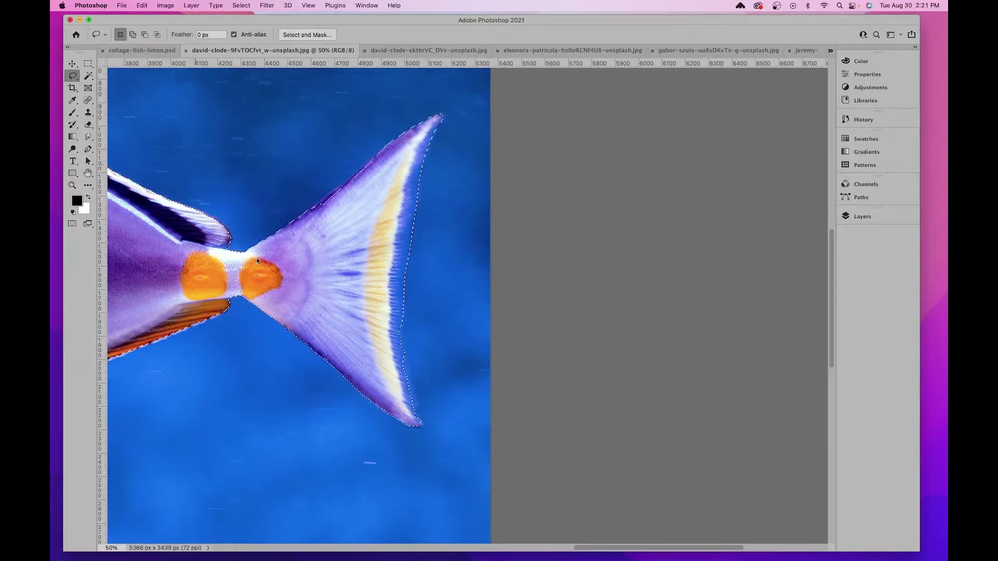
Extend the fish selection along the lower part of the tail fin's rear edge, down to the fin's lower tip
key("shift")
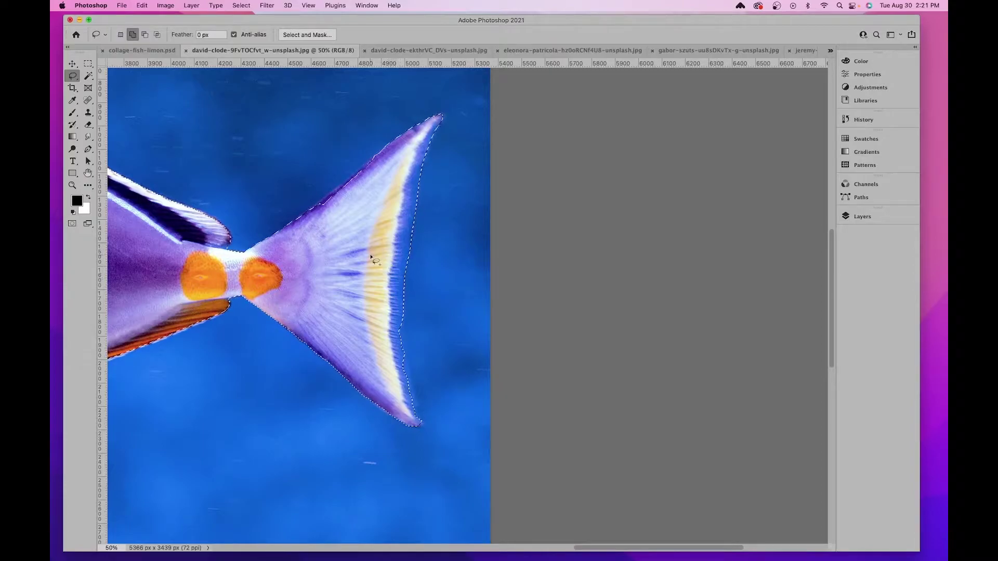
left_click_drag(400, 281, 404, 338)
left_click_drag(405, 304, 402, 300)
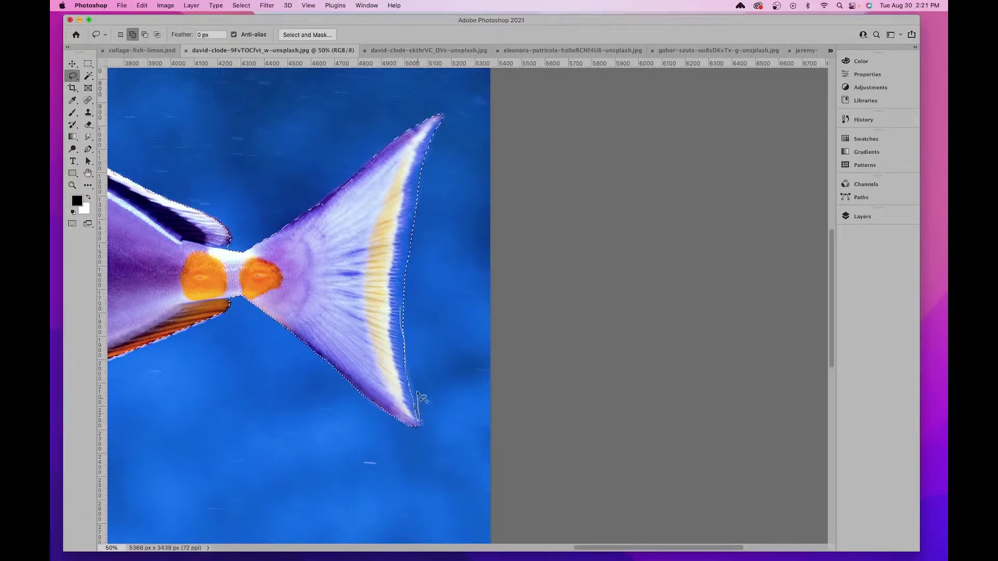
left_click_drag(404, 321, 400, 307)
mouse_move(397, 341)
left_mouse_down()
mouse_move(403, 375)
mouse_move(405, 348)
left_mouse_up()
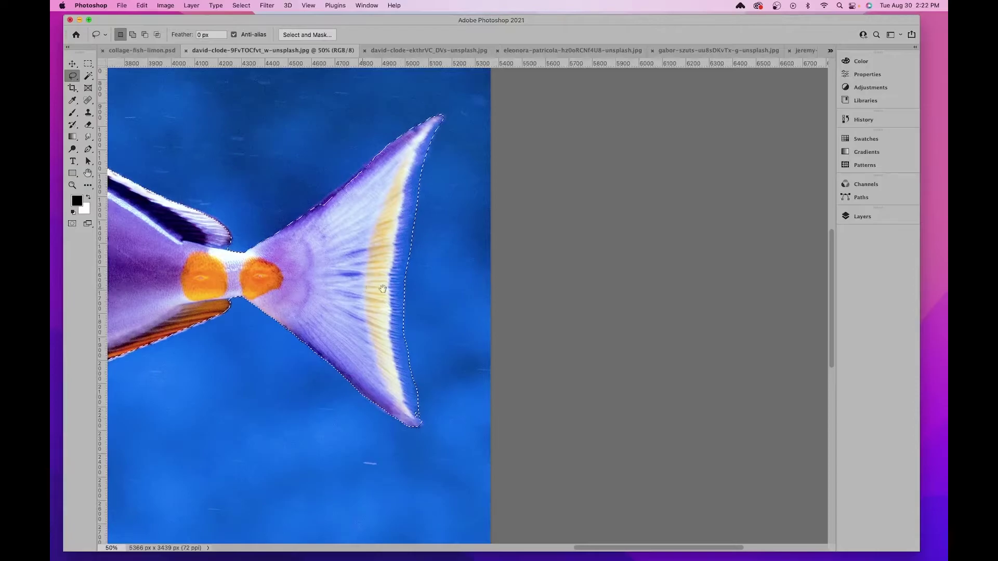
Add a layer mask from the selection to the fish photo's Background layer to hide the blue surroundings
left_click_drag(361, 287, 584, 286)
key("super+minus")
key("super+minus")
key("super+minus")
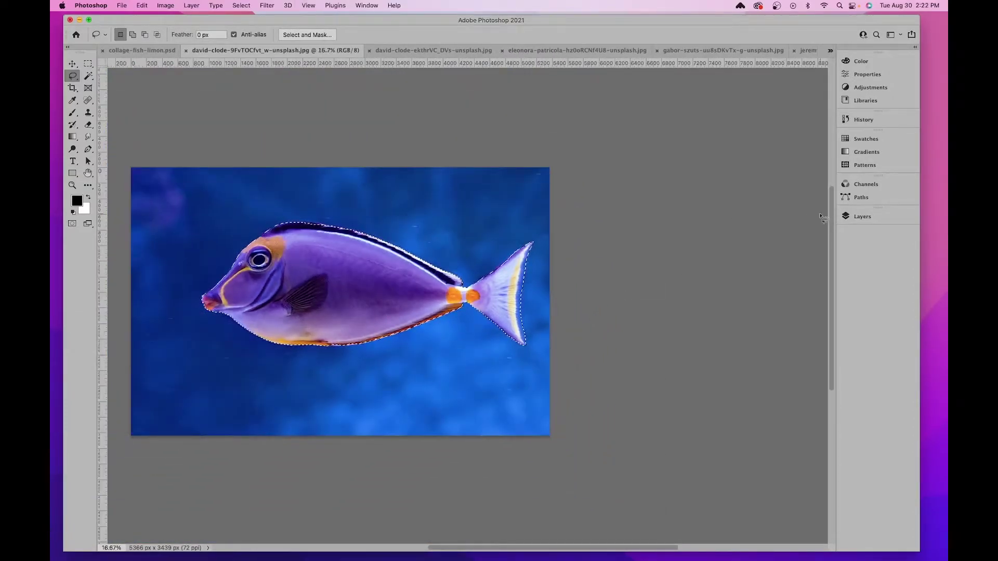
left_click(857, 218)
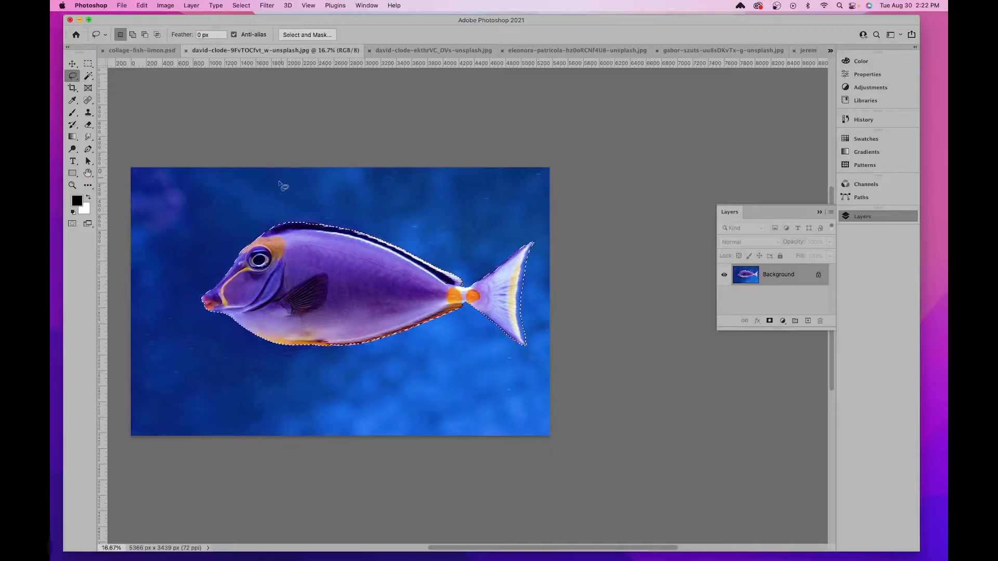
left_click(769, 321)
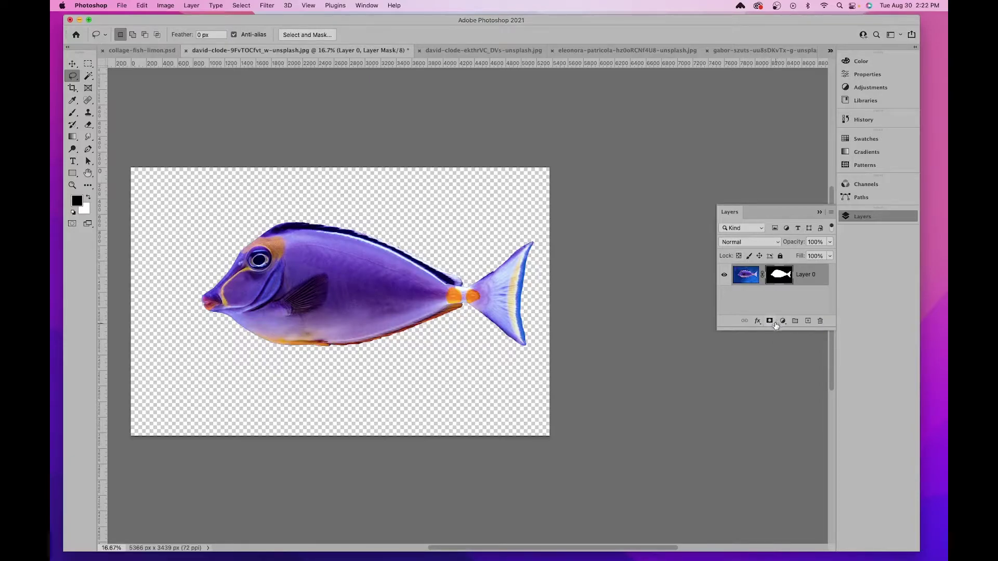
Copy the masked purple fish layer into the collage document with the Move tool
left_click(72, 63)
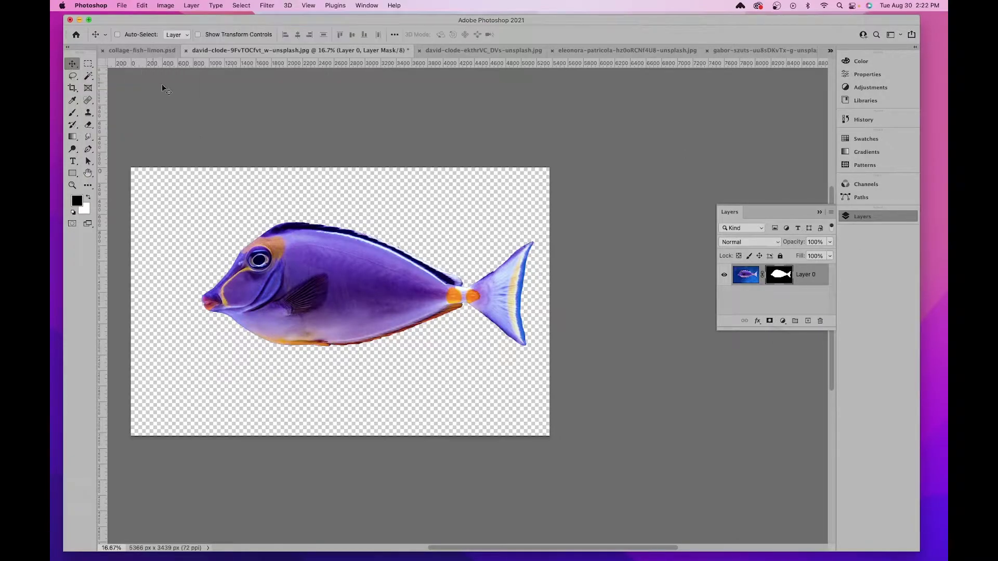
left_click_drag(408, 279, 151, 50)
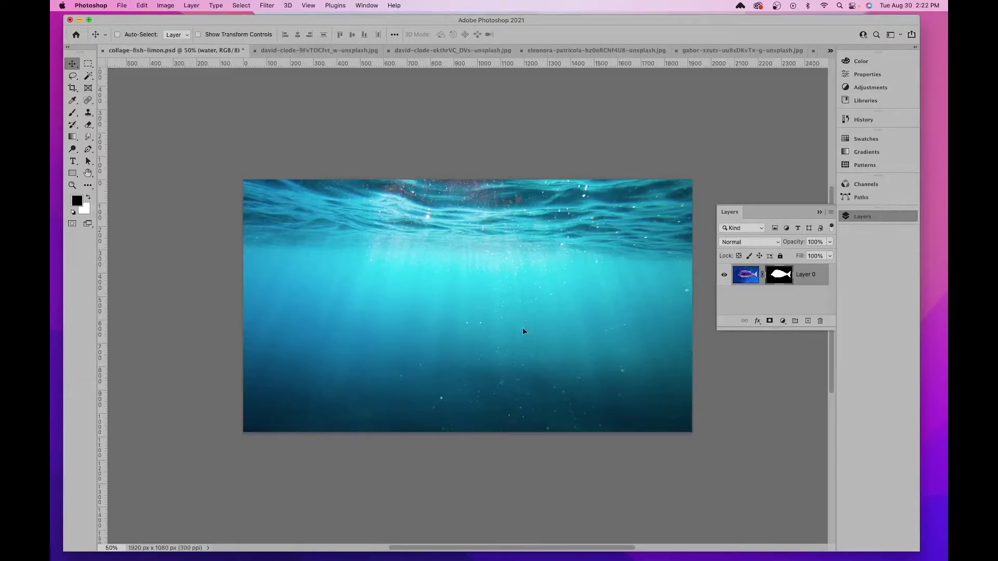
left_click_drag(522, 332, 522, 331)
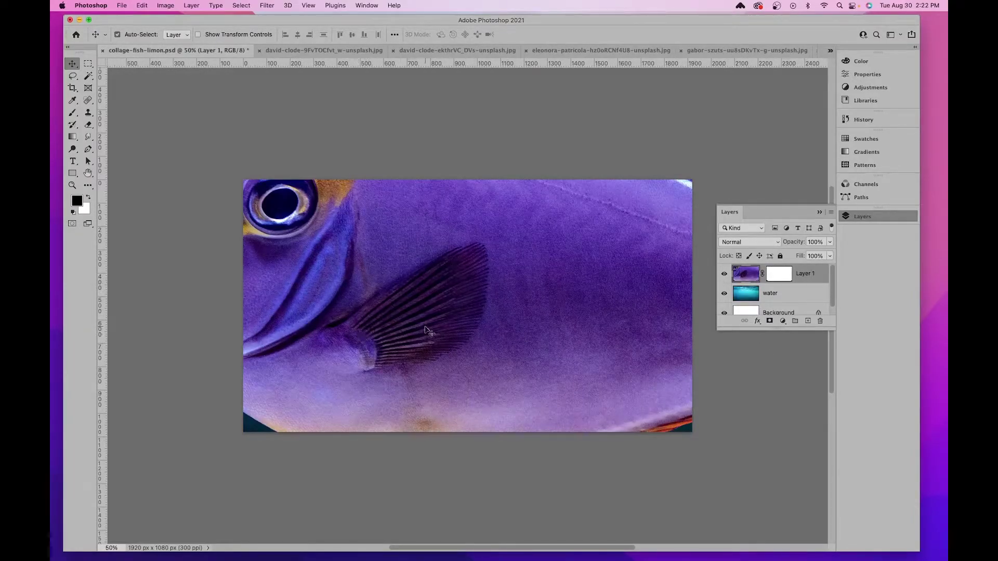
Scale the fish layer down proportionally to about 19.31% with Free Transform, place it in the canvas's upper-right area, and apply the transform
key("super+minus")
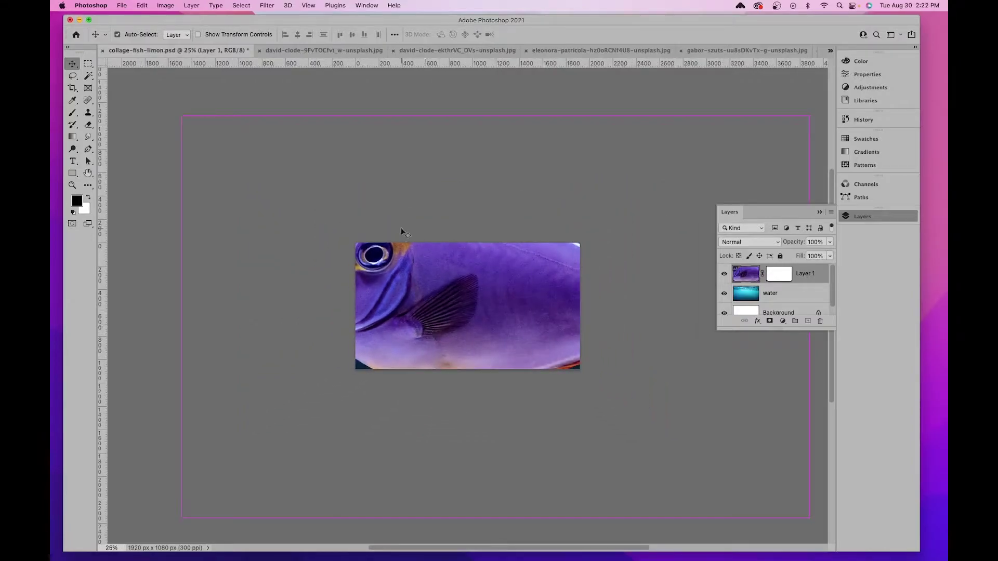
key("super+t")
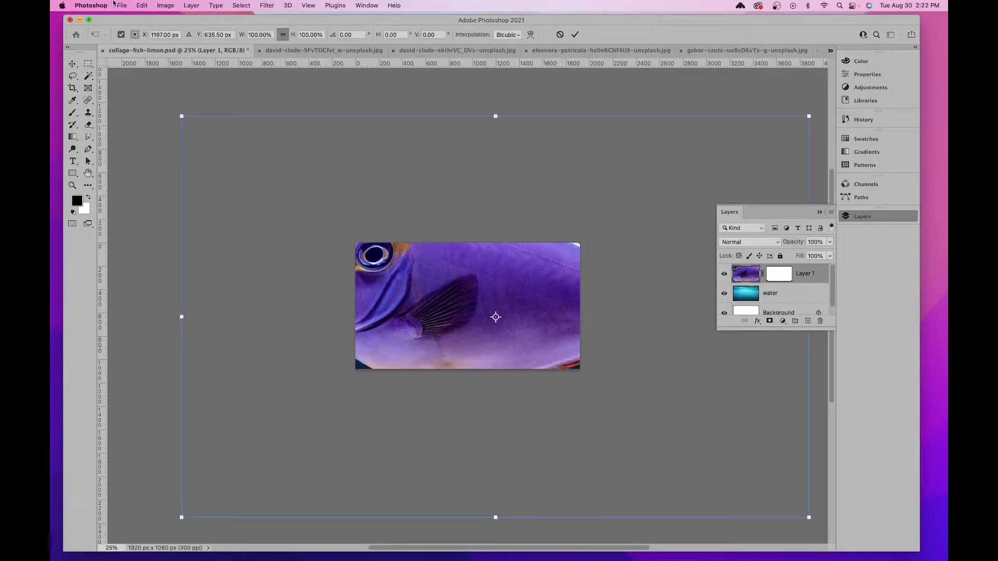
left_click(141, 6)
left_click(377, 119)
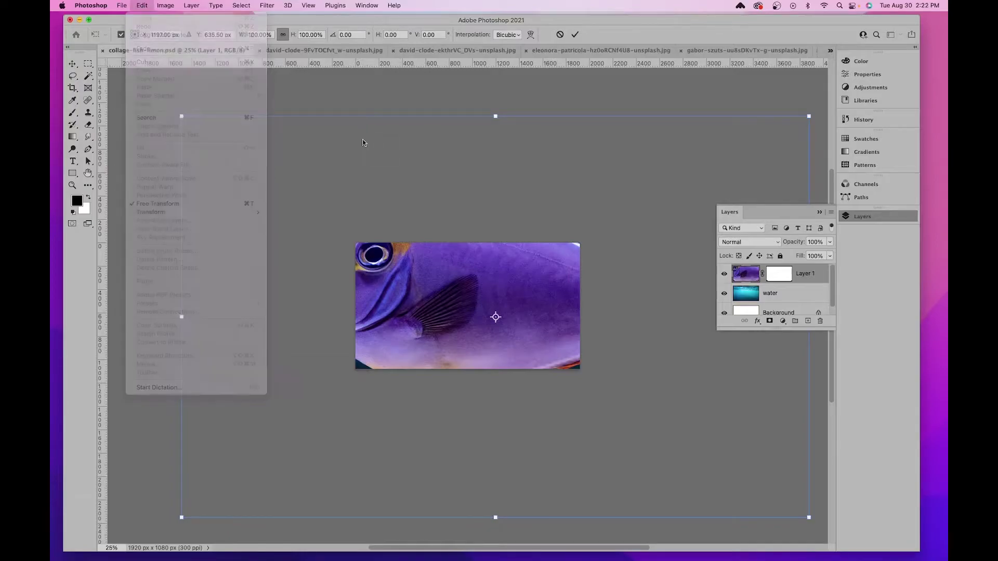
left_click_drag(181, 118, 687, 442)
left_click_drag(735, 476, 530, 279)
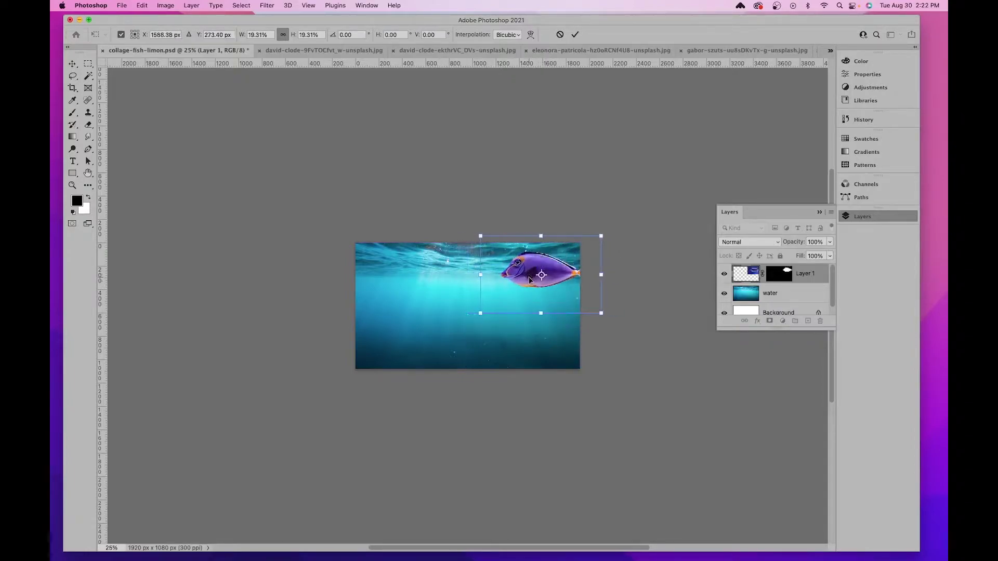
key("Return")
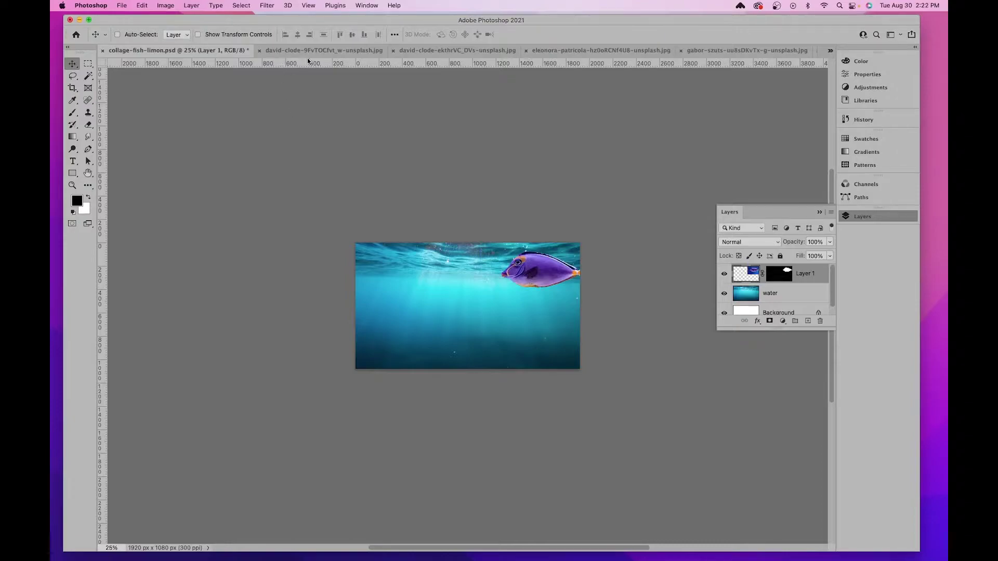
Close the purple fish photo's document without saving its changes, returning to the collage
left_click(312, 50)
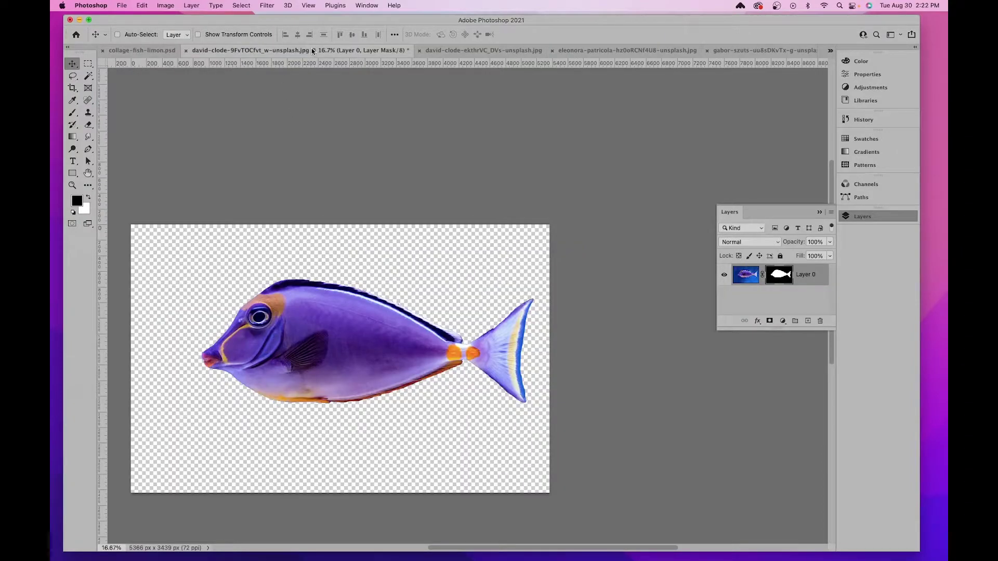
left_click(186, 50)
left_click(504, 222)
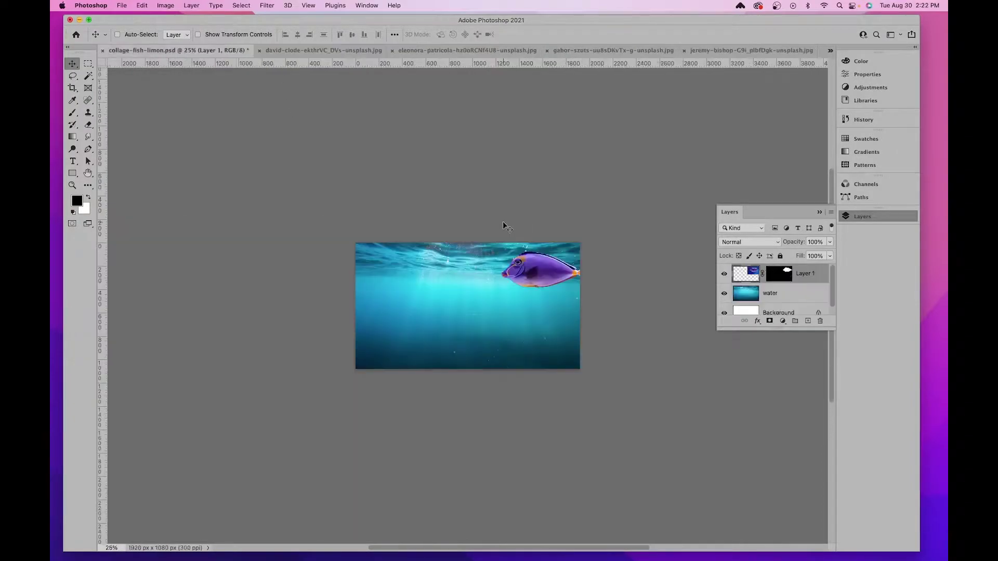
Copy the pink fish photo into the collage document, scale it down proportionally with Free Transform, and place it in the canvas's lower-left corner
left_click(330, 47)
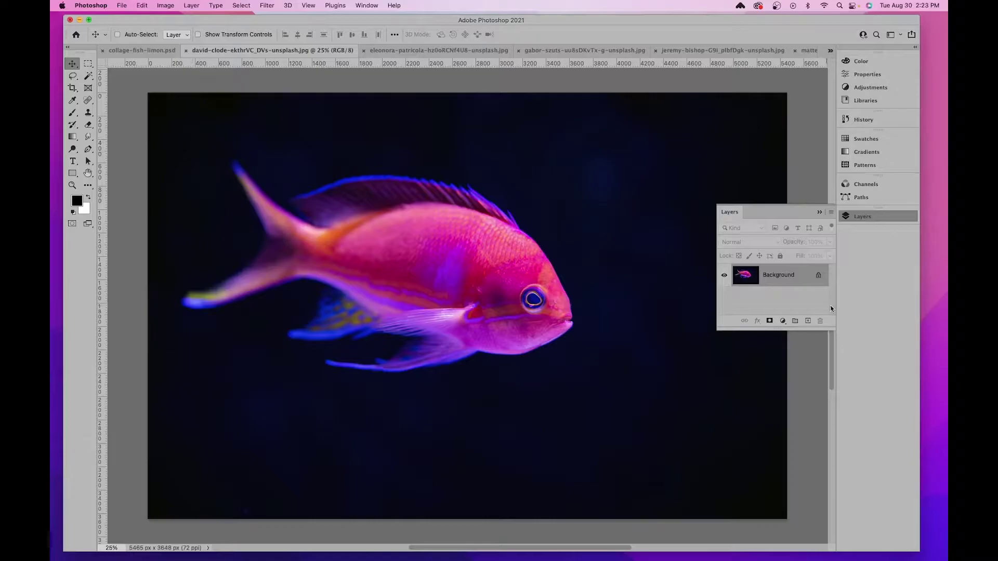
left_click_drag(782, 280, 421, 376)
key("super+t")
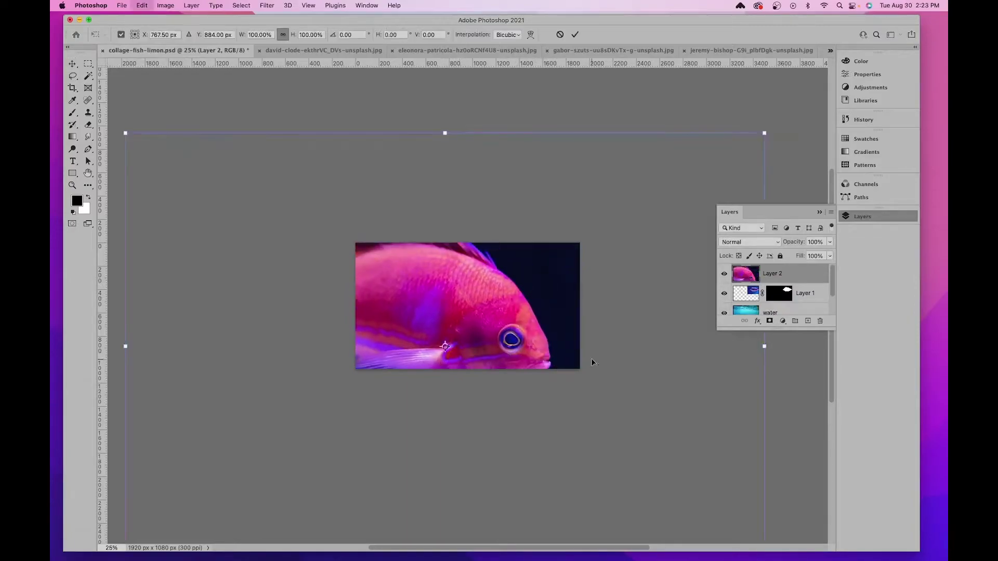
left_click_drag(764, 134, 366, 399)
left_click_drag(300, 447, 465, 304)
left_click_drag(528, 255, 452, 305)
left_click_drag(406, 351, 457, 332)
key("Return")
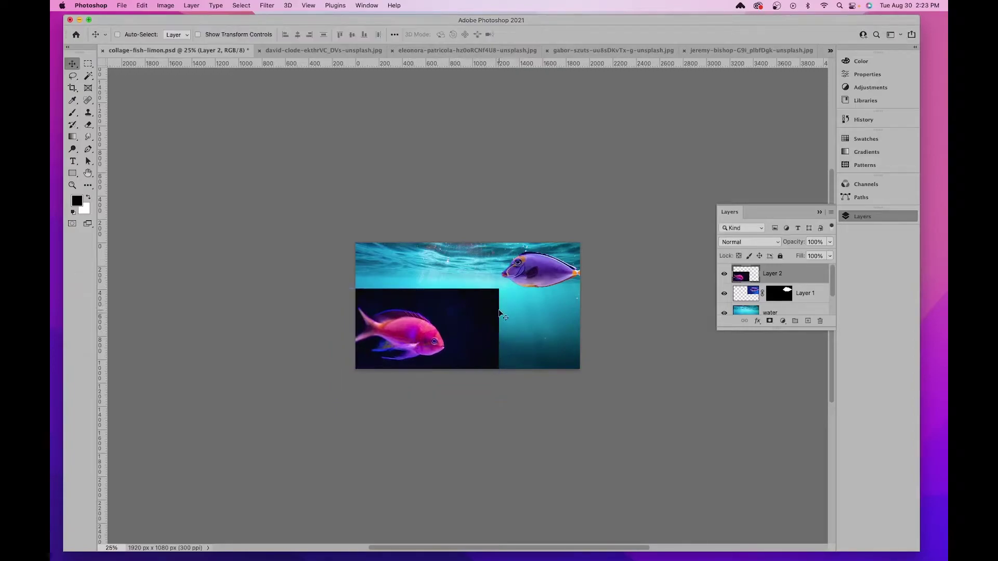
Rename the Layer 1 fish layer as "purple fish" and the Layer 2 fish layer as "pink fish"
left_click(805, 297)
double_click(803, 295)
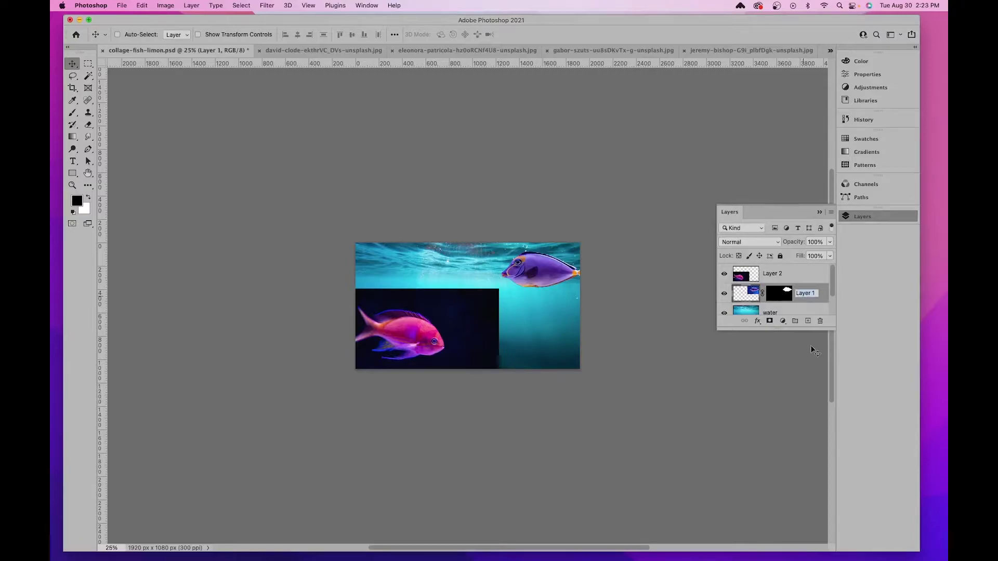
type("purple fish")
key("Return")
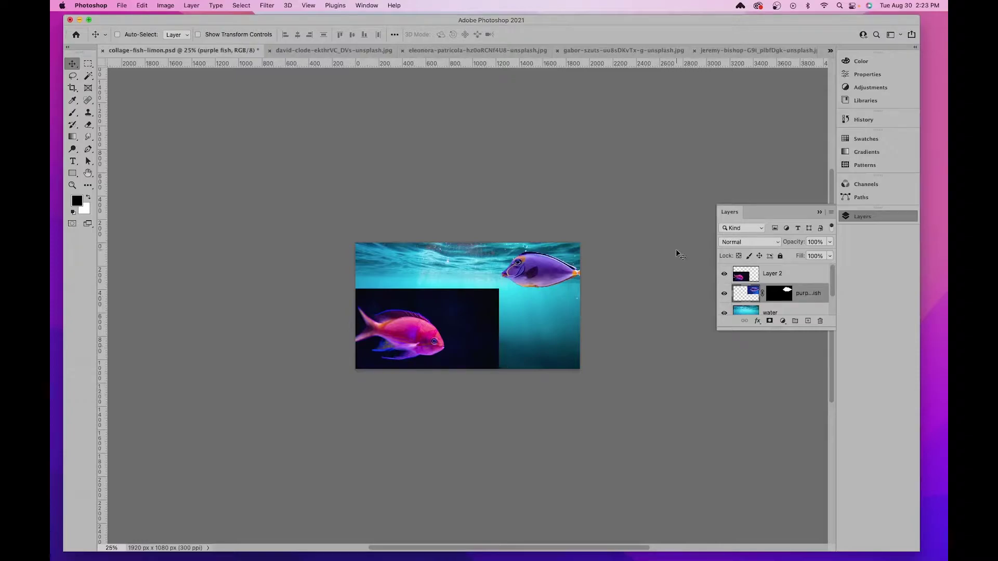
double_click(773, 274)
type("pink fish")
key("Return")
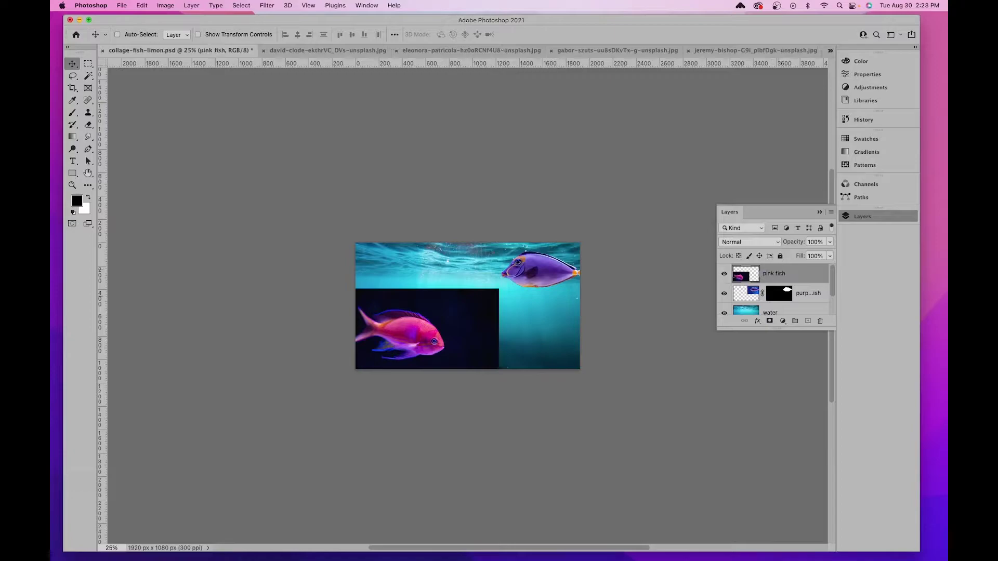
Add a layer mask to the pink fish layer and set the Soft Round brush size to 200 px
key("super+equal")
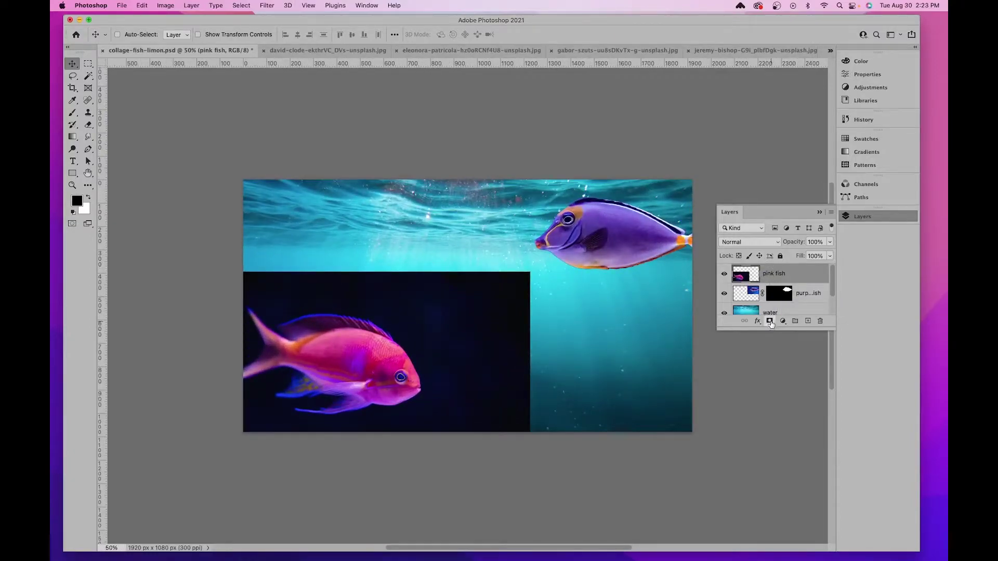
left_click(770, 322)
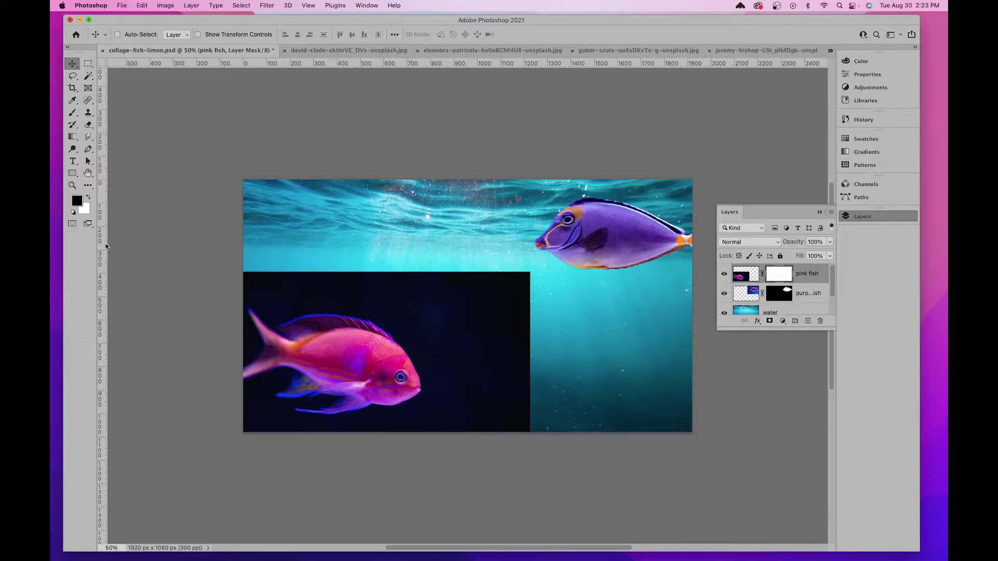
left_click(75, 113)
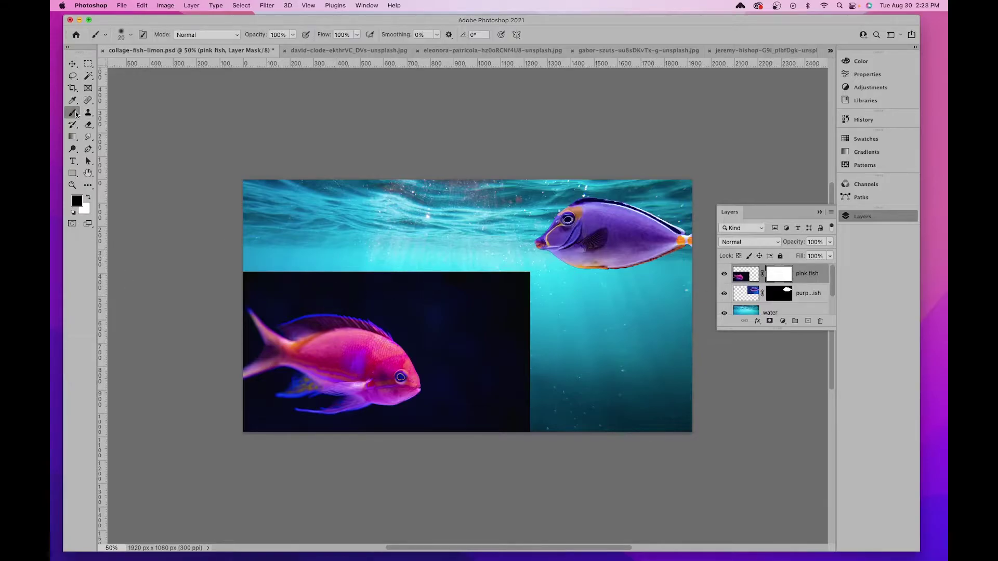
left_click(132, 35)
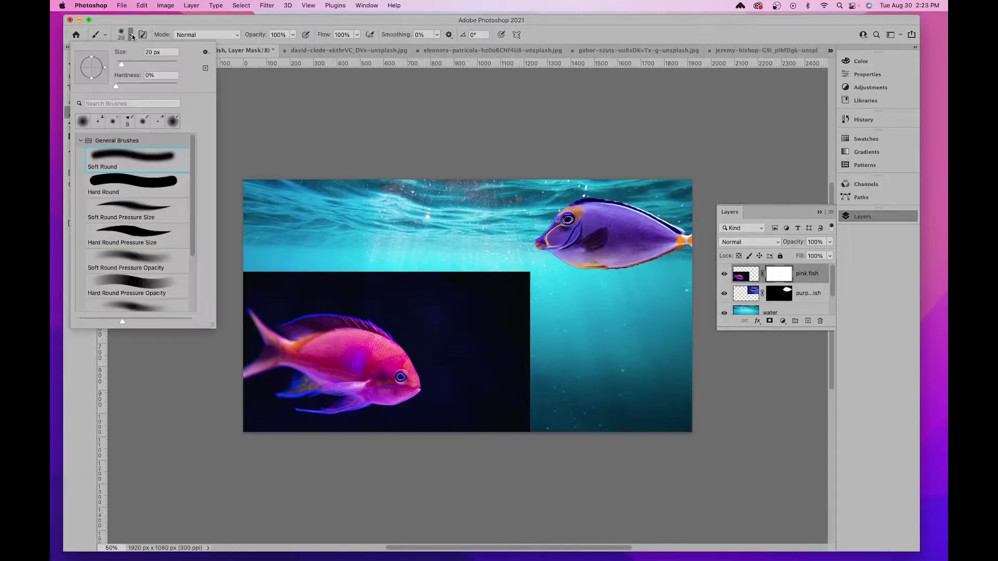
left_click(142, 65)
left_click_drag(140, 64, 156, 66)
type("200")
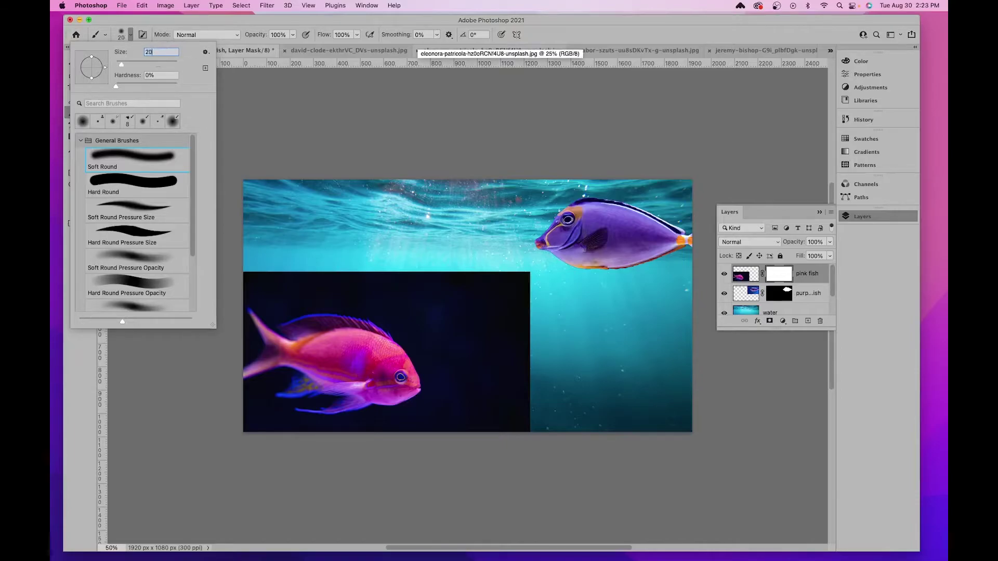
key("Return")
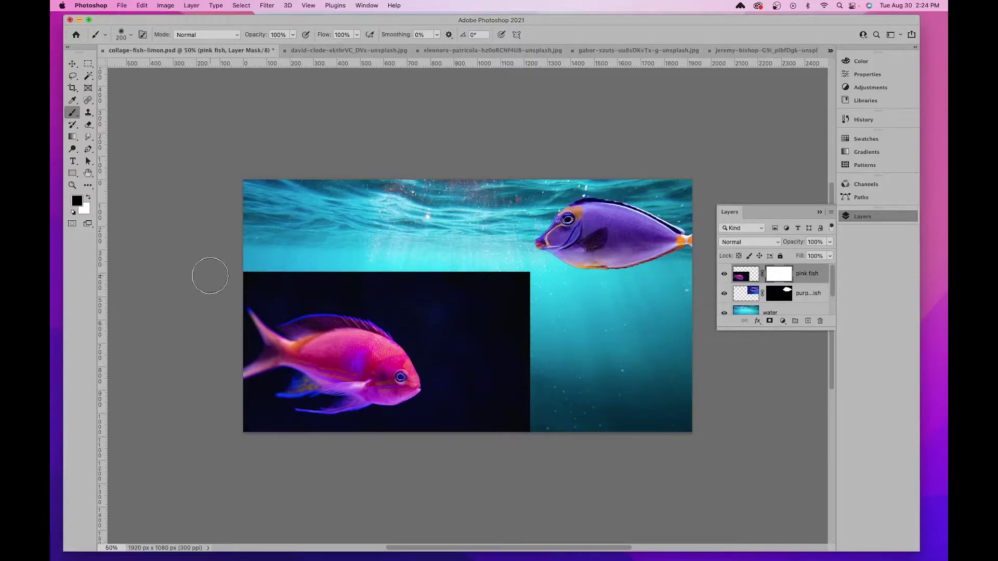
Paint black on the pink fish mask along the photo's upper and right edges to hide the hard borders
left_click_drag(208, 274, 290, 281)
left_click_drag(245, 257, 564, 259)
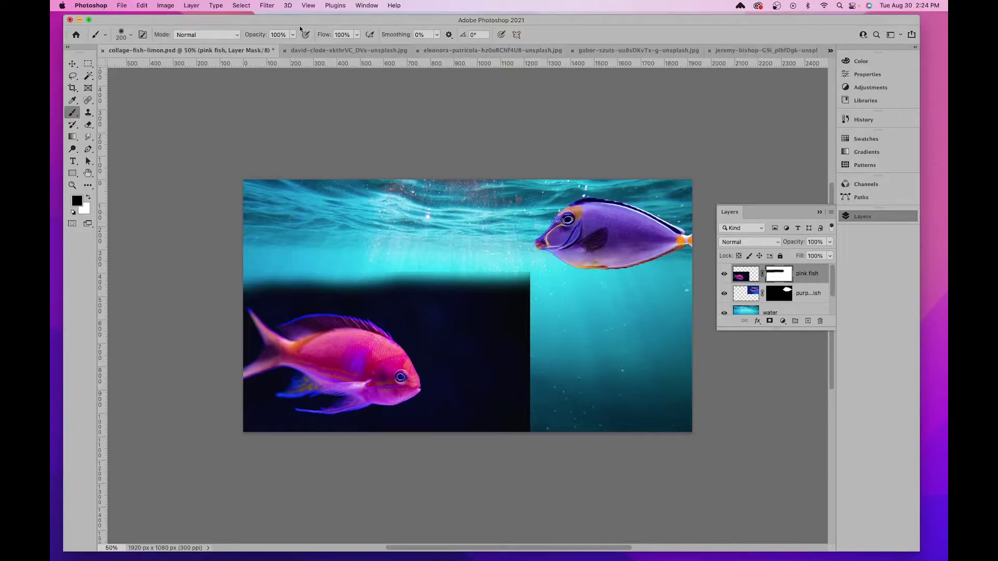
mouse_move(418, 260)
left_mouse_down()
mouse_move(550, 264)
mouse_move(532, 287)
mouse_move(534, 447)
mouse_move(518, 266)
left_mouse_up()
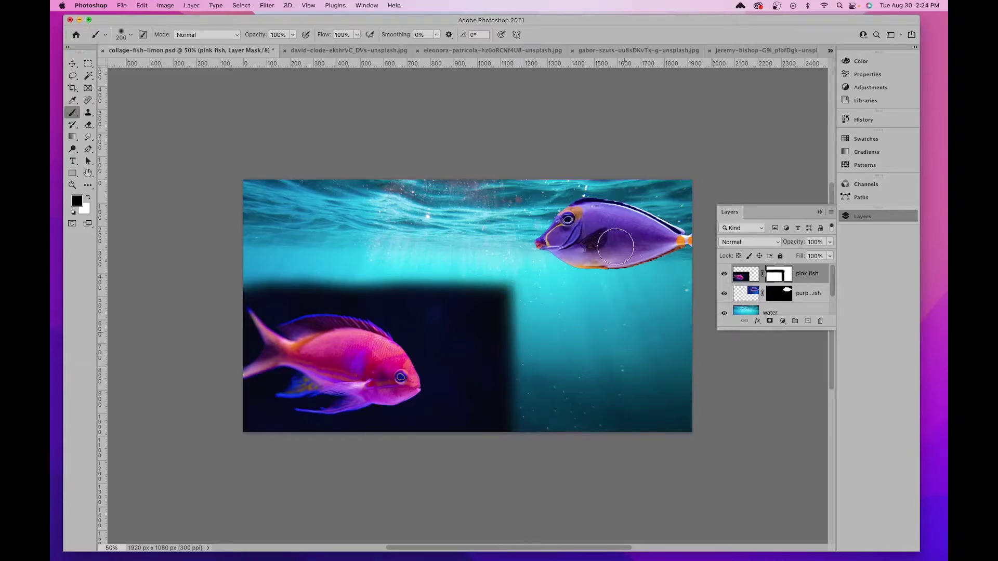
Lower the brush opacity to 21%, enlarge it to 600 px, and paint the mask to fade the dark background above and right of the pink fish
left_click(292, 35)
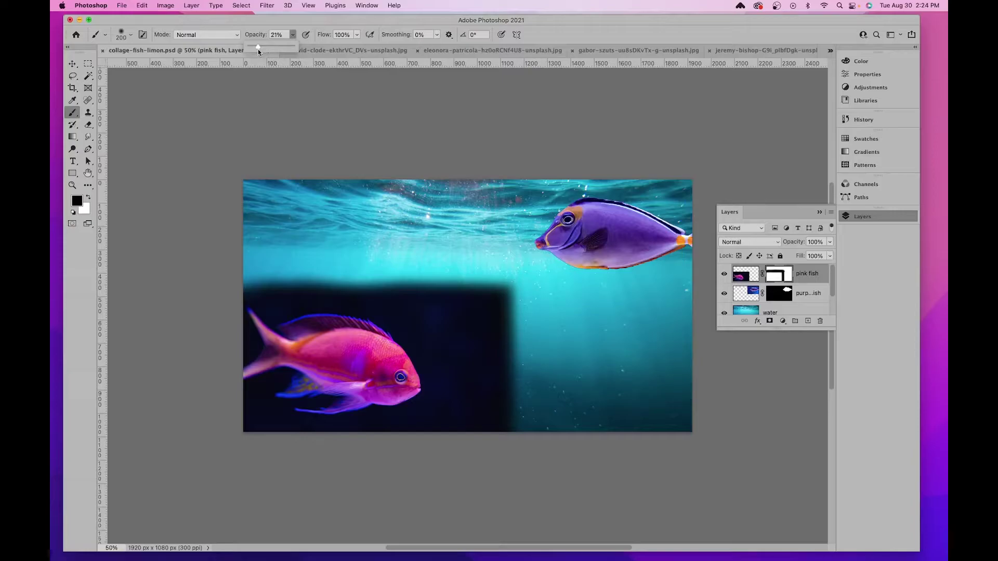
left_click(422, 274)
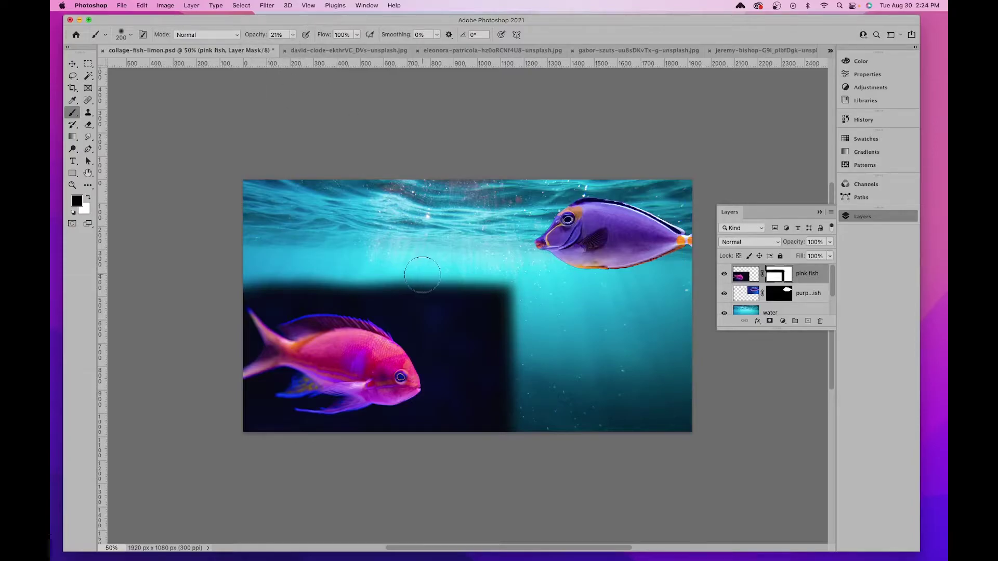
key("bracketright")
key("bracketright")
key("bracketright")
key("bracketright")
key("bracketright")
key("bracketleft")
left_click_drag(490, 290, 458, 280)
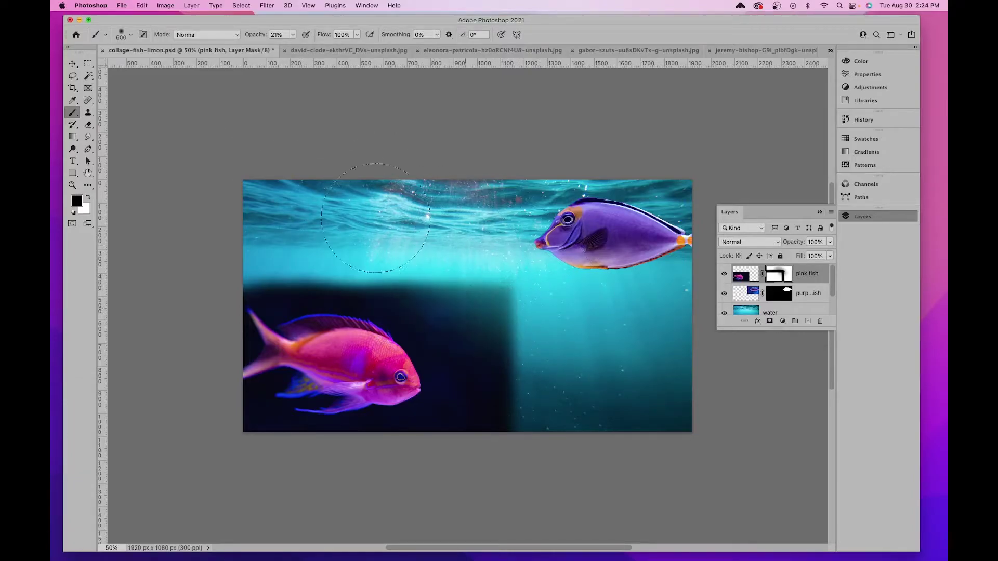
mouse_move(271, 284)
left_mouse_down()
mouse_move(473, 291)
mouse_move(561, 343)
mouse_move(501, 472)
mouse_move(515, 364)
mouse_move(483, 207)
mouse_move(429, 279)
mouse_move(503, 297)
mouse_move(395, 302)
left_mouse_up()
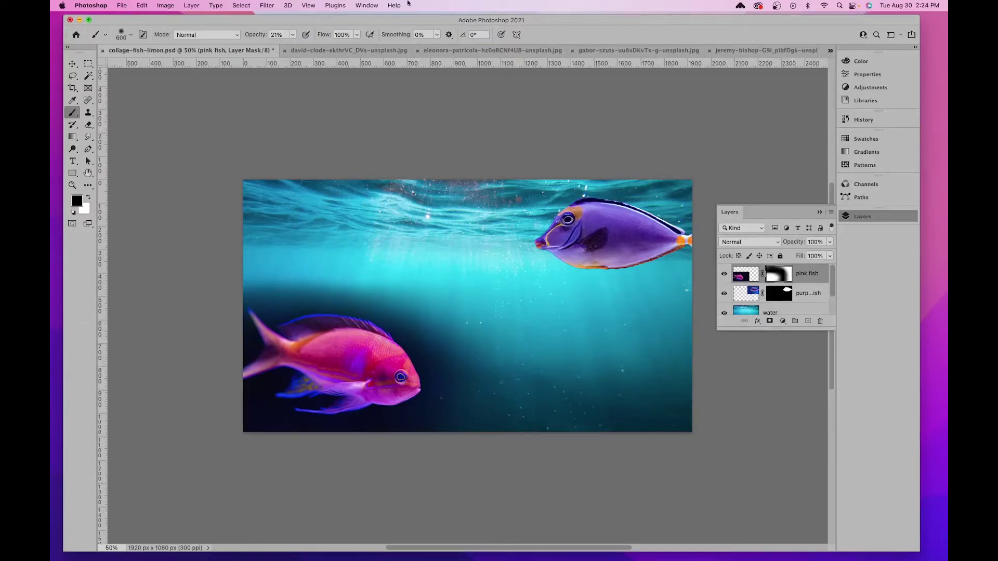
Close the pink fish photo's document and copy the shipwrecked boat photo's Background layer into the collage
left_click(317, 51)
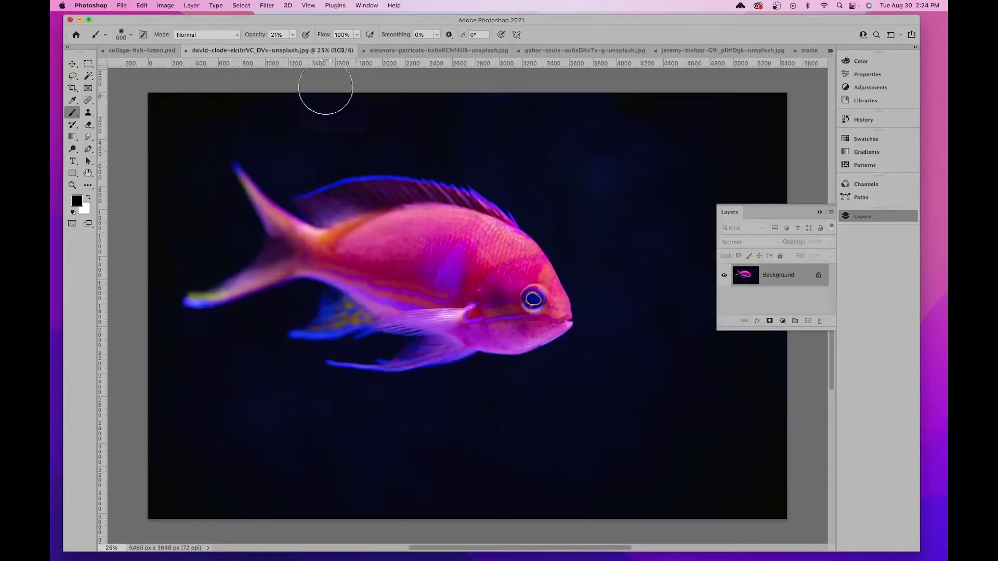
left_click(186, 50)
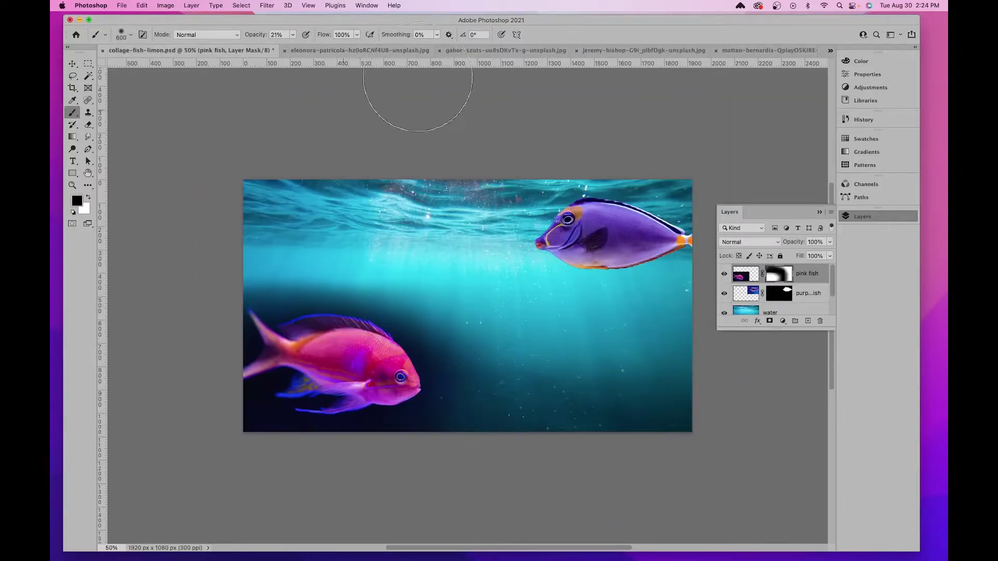
left_click(338, 52)
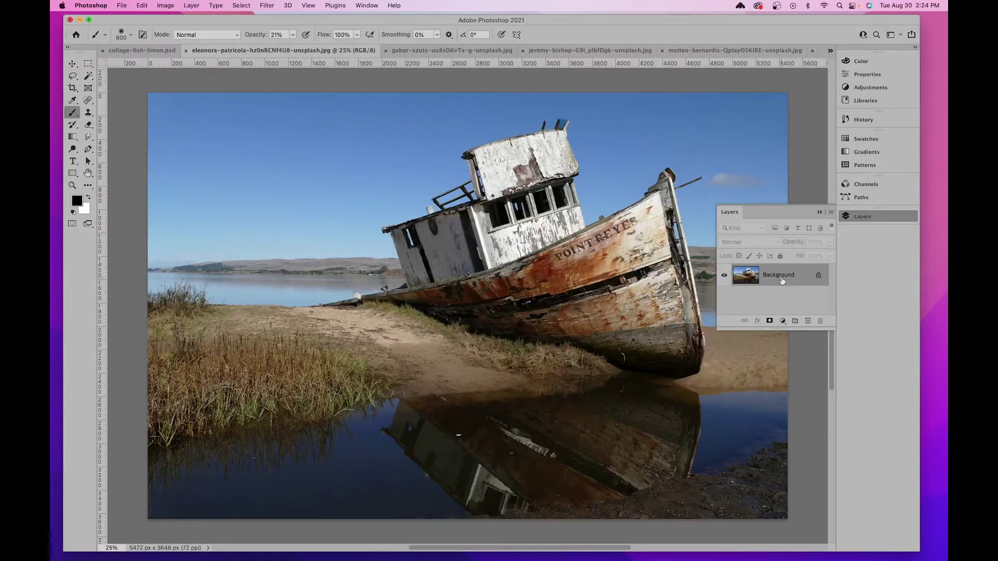
left_click_drag(782, 279, 545, 278)
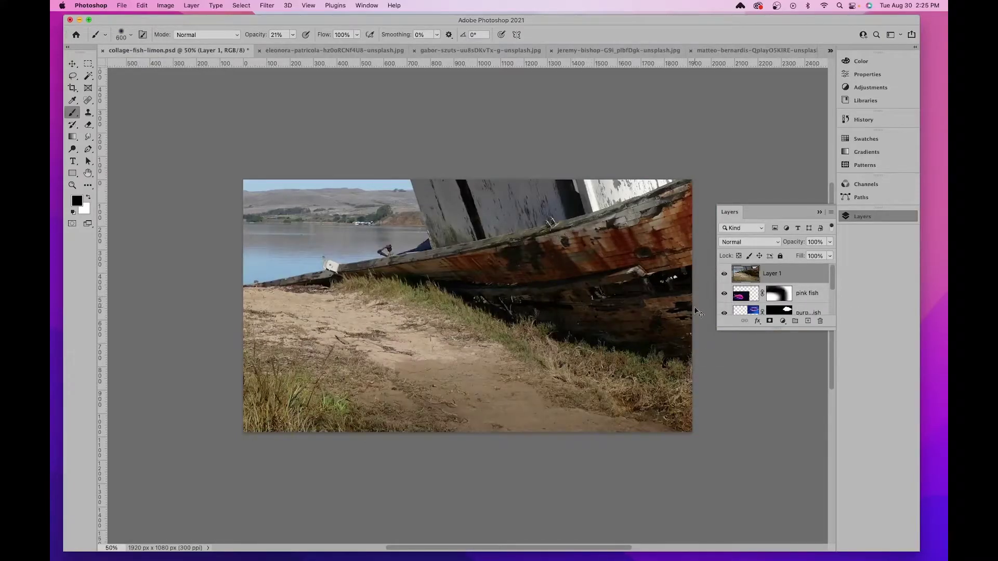
Scale the boat layer to 50% with Free Transform, reposition it so the whole boat sits within the canvas, and apply the transform
key("super+t")
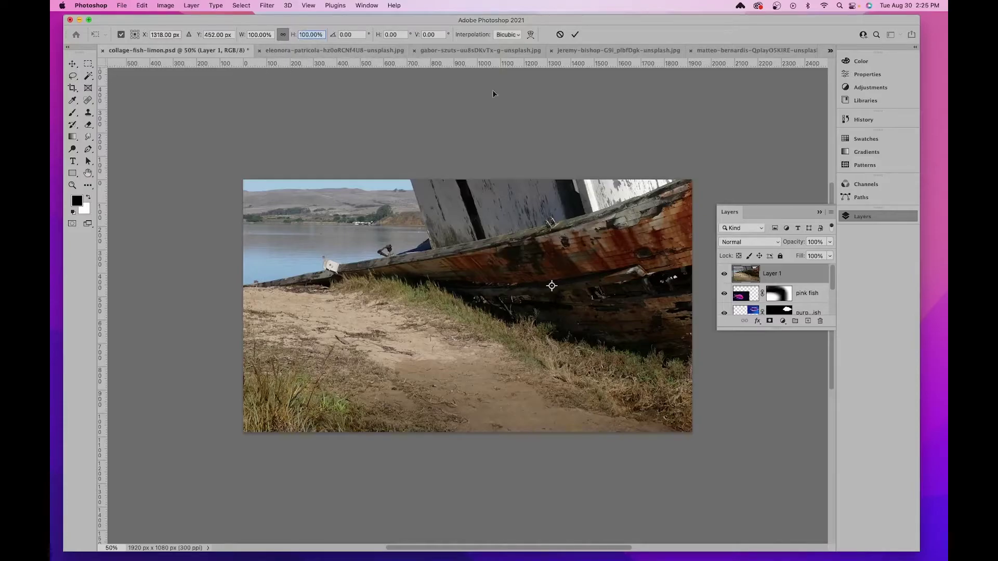
type("50")
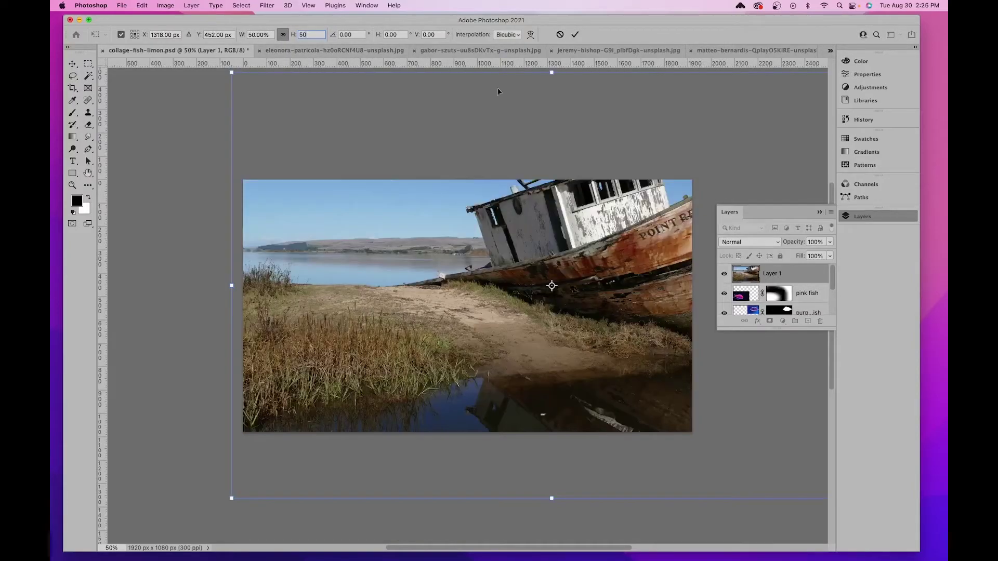
left_click_drag(632, 234, 500, 329)
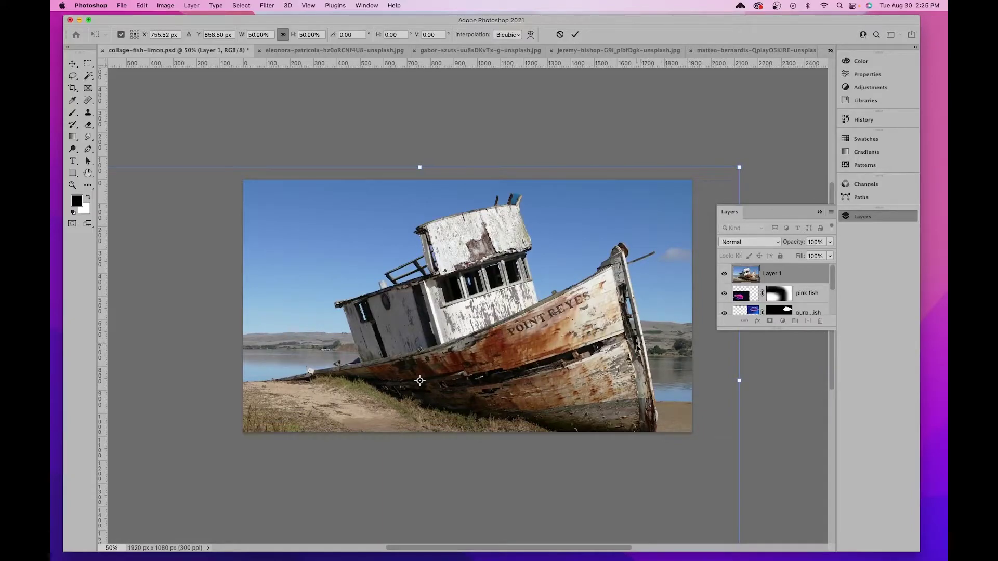
key("Return")
key("b")
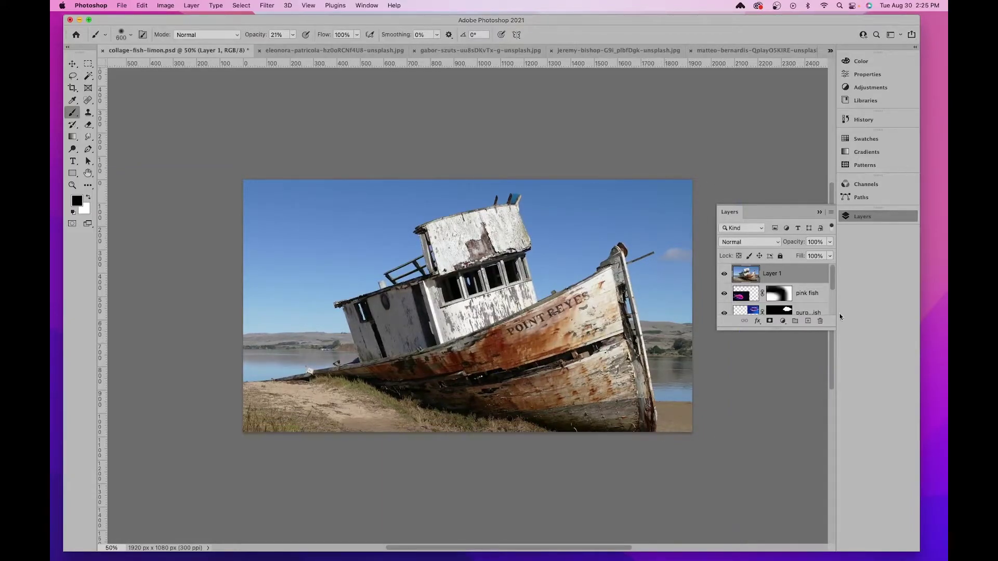
Move the boat photo layer below the purple fish layer, directly above the water layer, and rename it "boat"
scroll(778, 291, "down", 1)
scroll(778, 284, "up", 1)
left_click_drag(774, 329, 773, 432)
left_click_drag(784, 275, 777, 325)
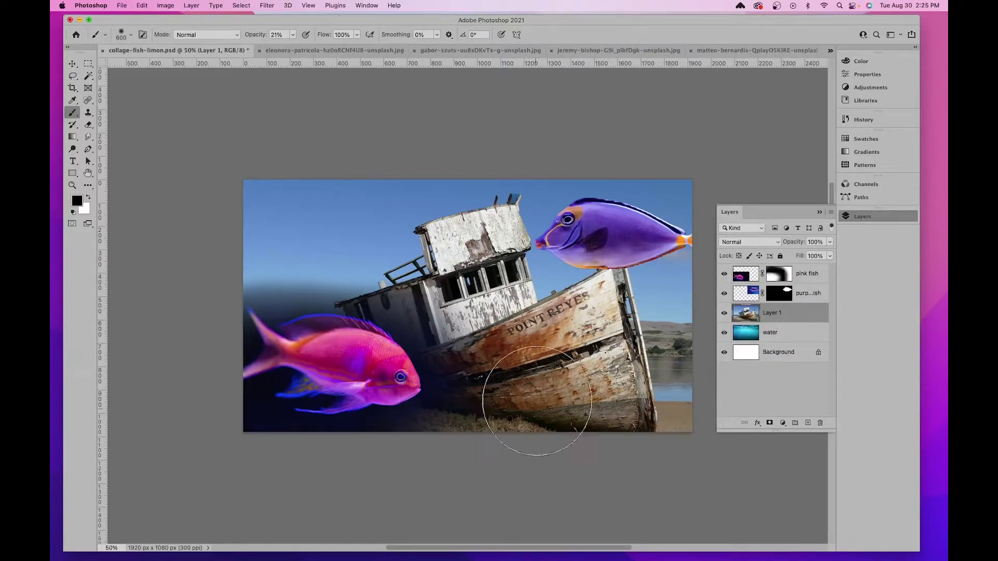
double_click(772, 313)
type("boa")
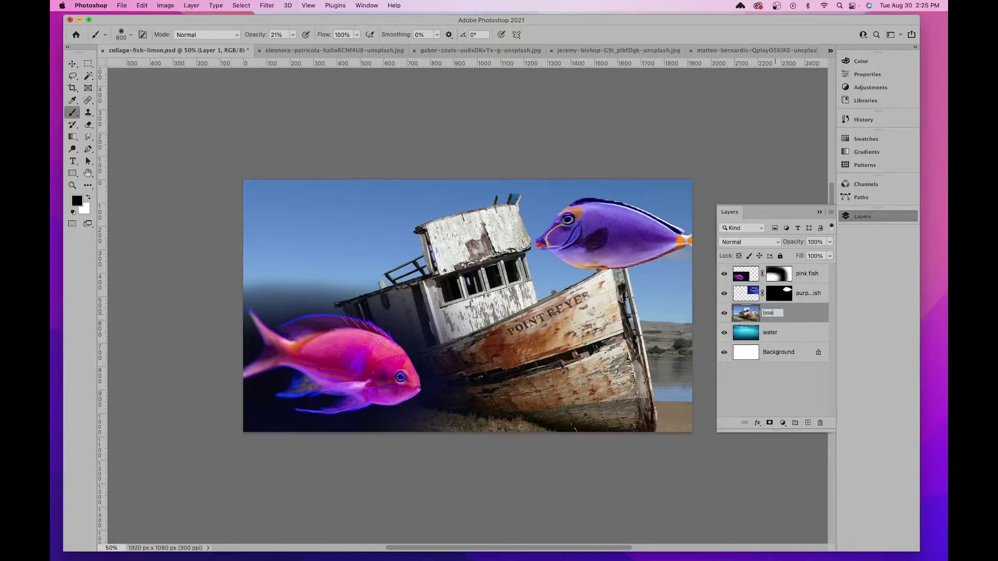
type("t")
key("Return")
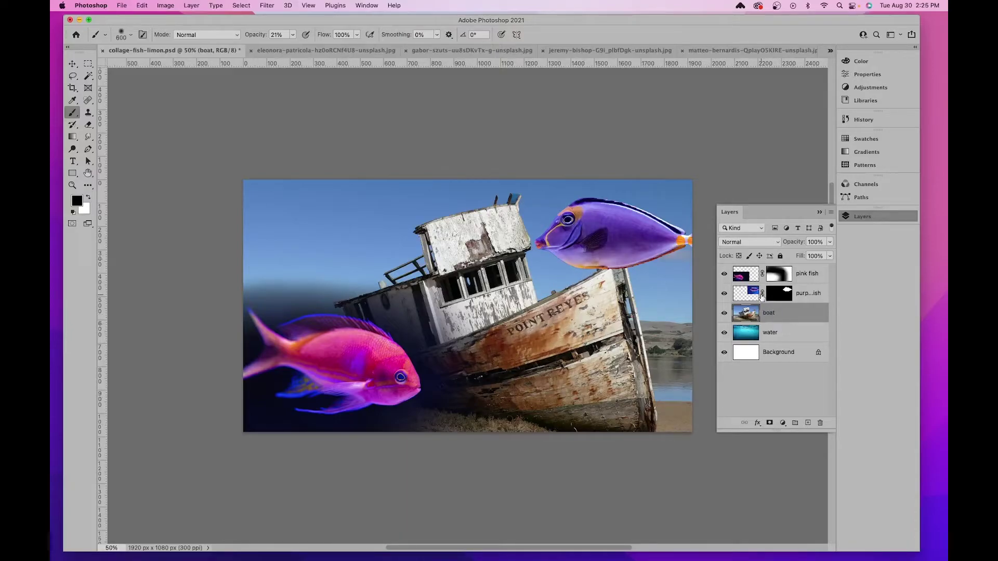
Try the Linear Dodge (Add) blend mode on the boat layer and settle on Pin Light
left_click(760, 242)
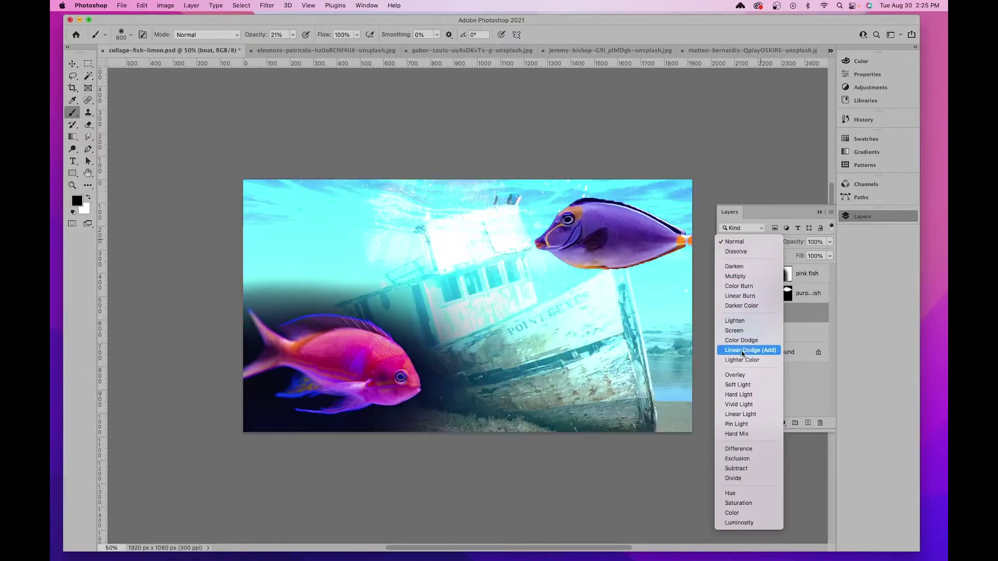
left_click(745, 351)
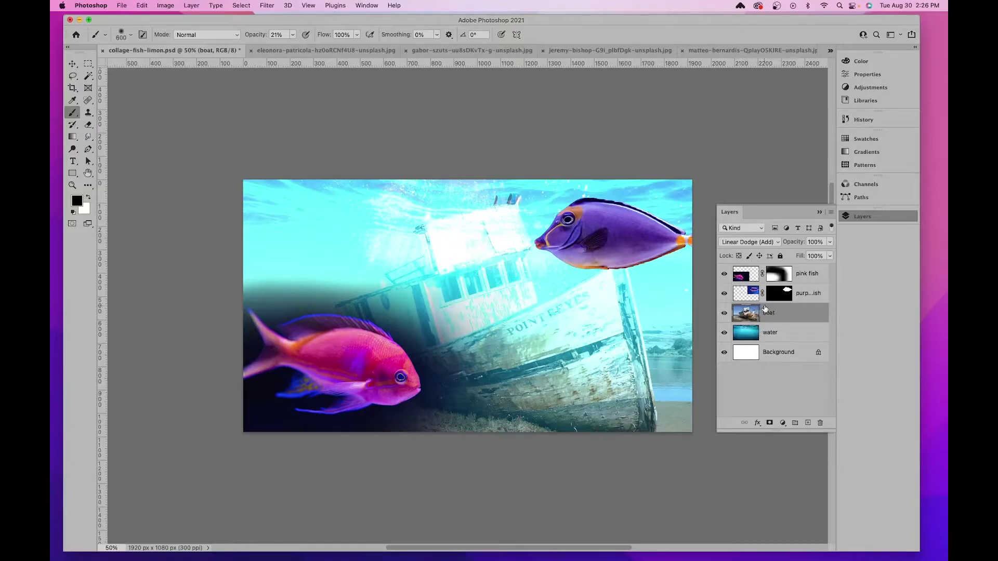
left_click(738, 241)
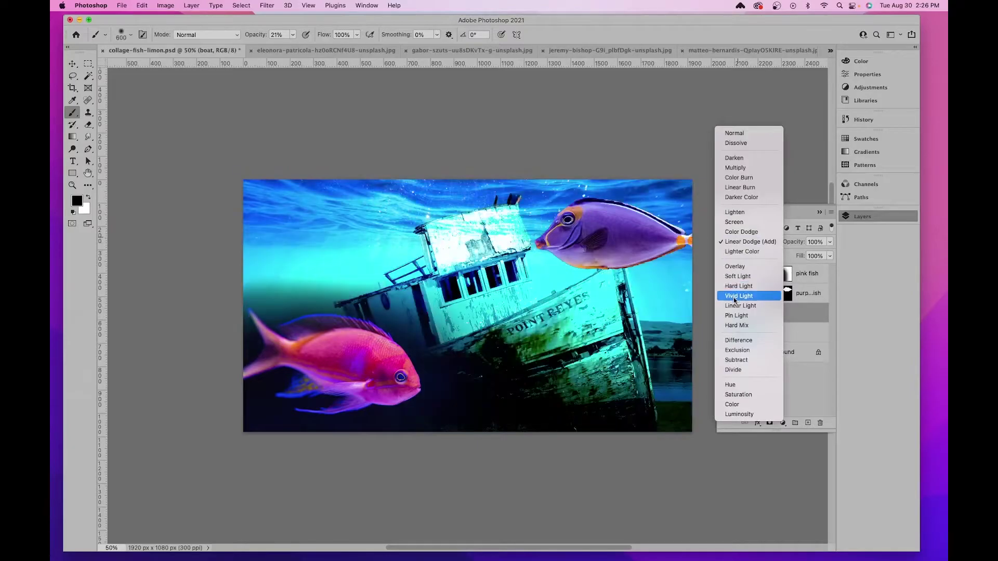
left_click(734, 315)
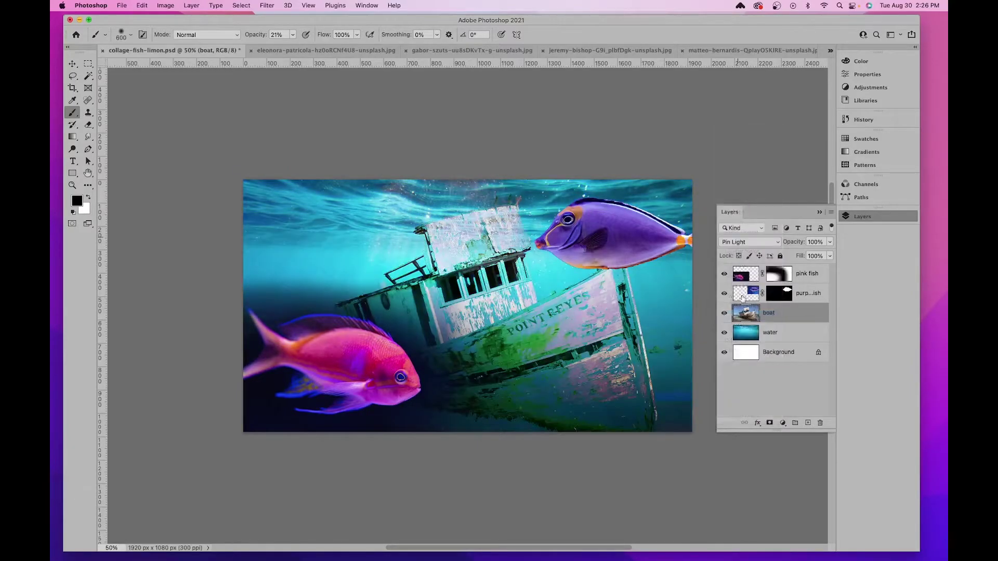
Set the boat layer's blend mode to Multiply at 25% opacity and shift the boat right and slightly down
left_click(744, 243)
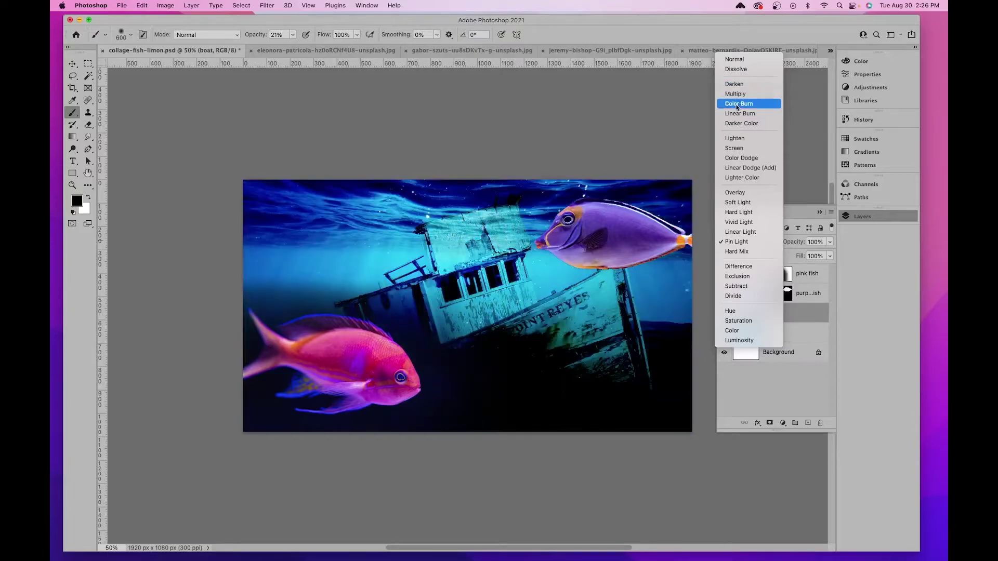
left_click(737, 96)
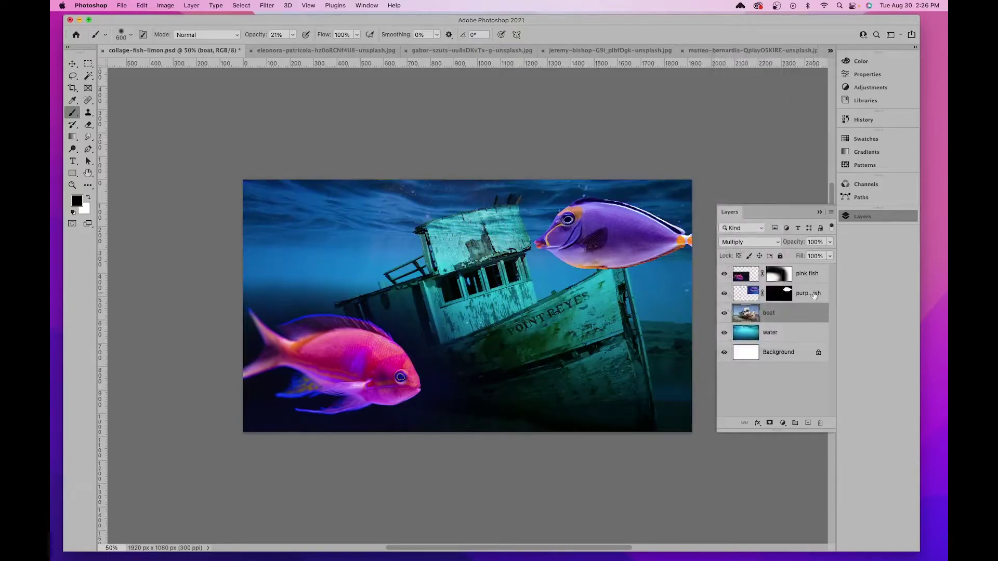
left_click(830, 242)
left_click_drag(804, 254, 797, 255)
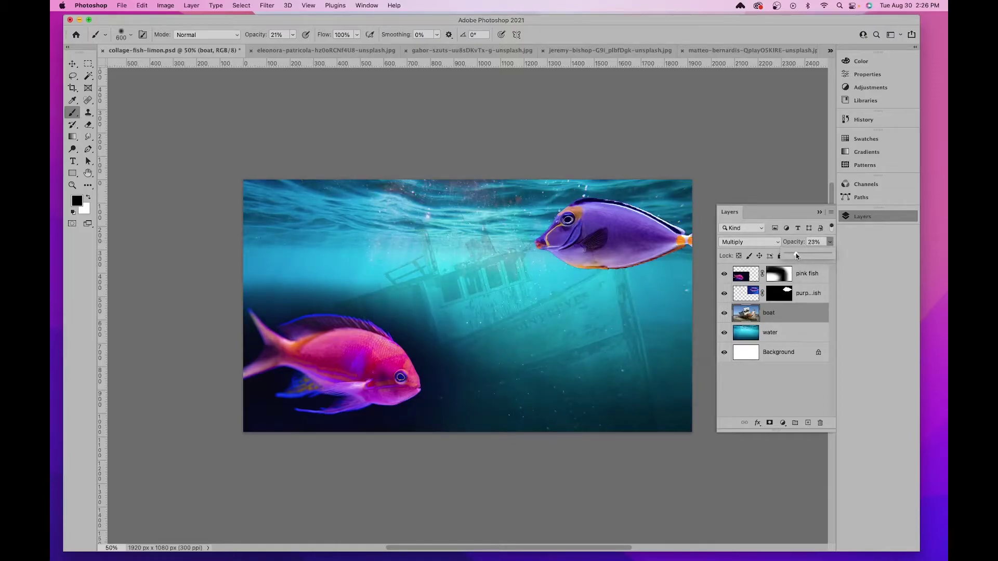
left_click(784, 332)
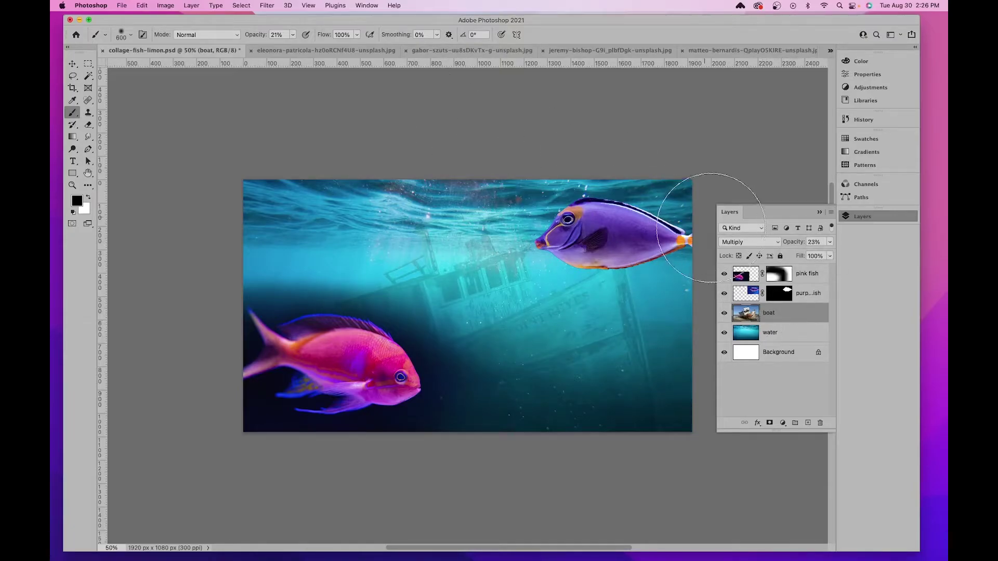
left_click(721, 231)
left_click(723, 229)
left_click(747, 242)
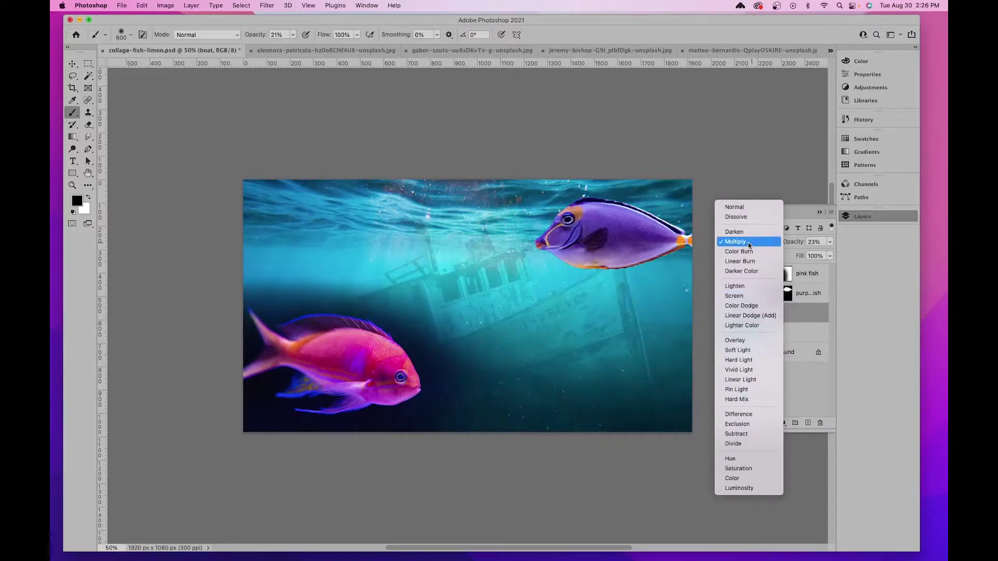
left_click(749, 243)
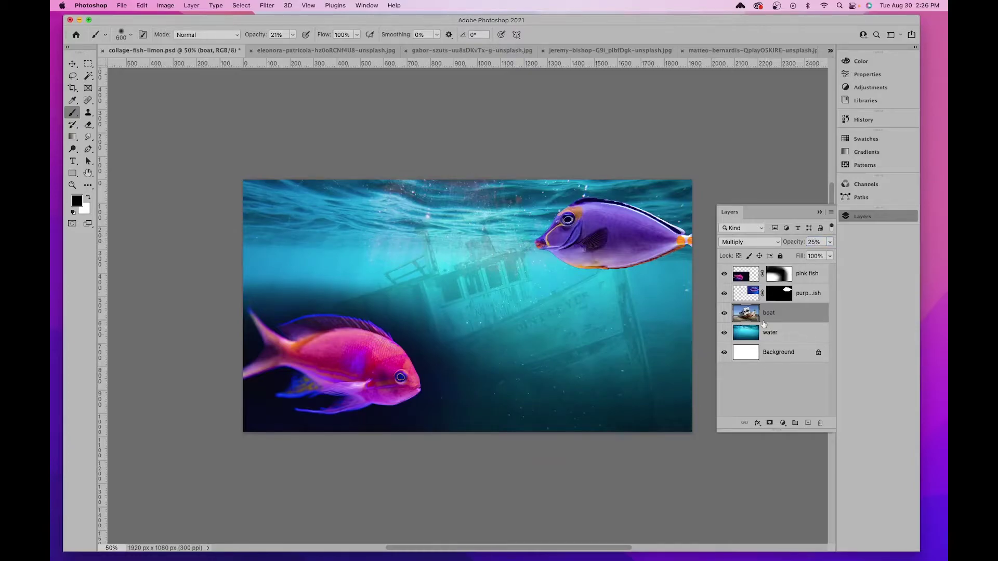
key("v")
left_click_drag(619, 341, 675, 353)
Close the shipwrecked boat photo's document and copy the yellow fish photo's Background layer into the collage
left_click(458, 51)
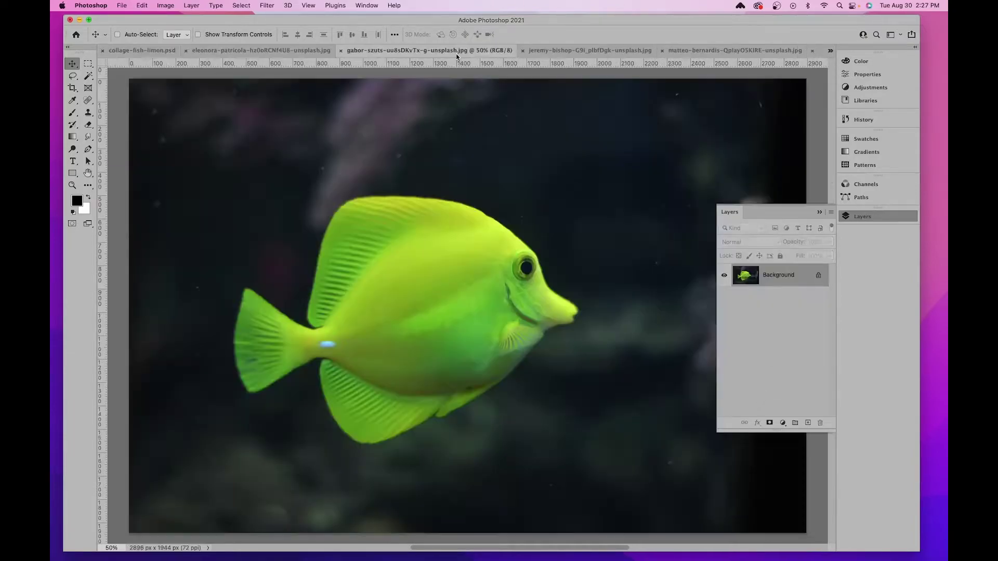
left_click(306, 50)
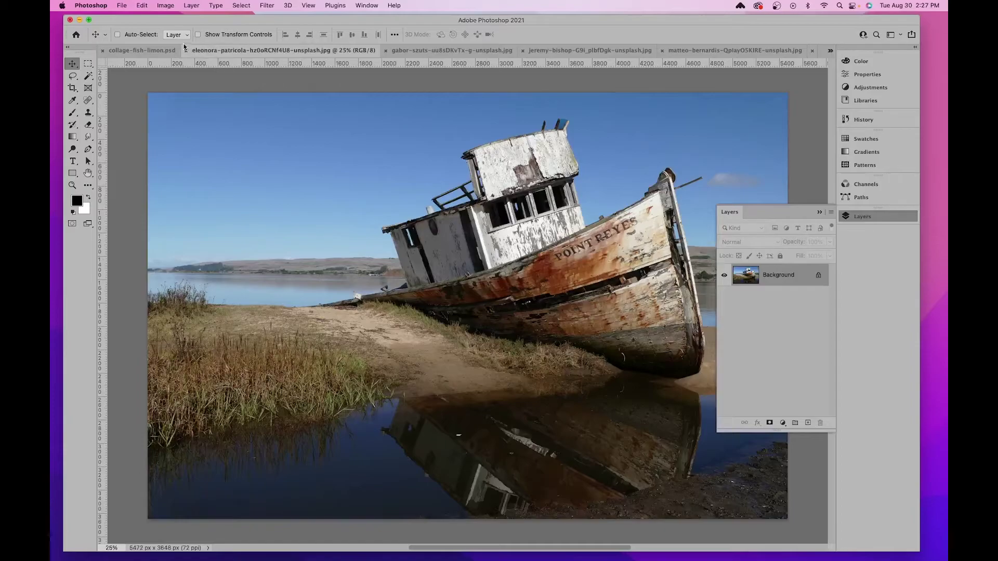
left_click(186, 50)
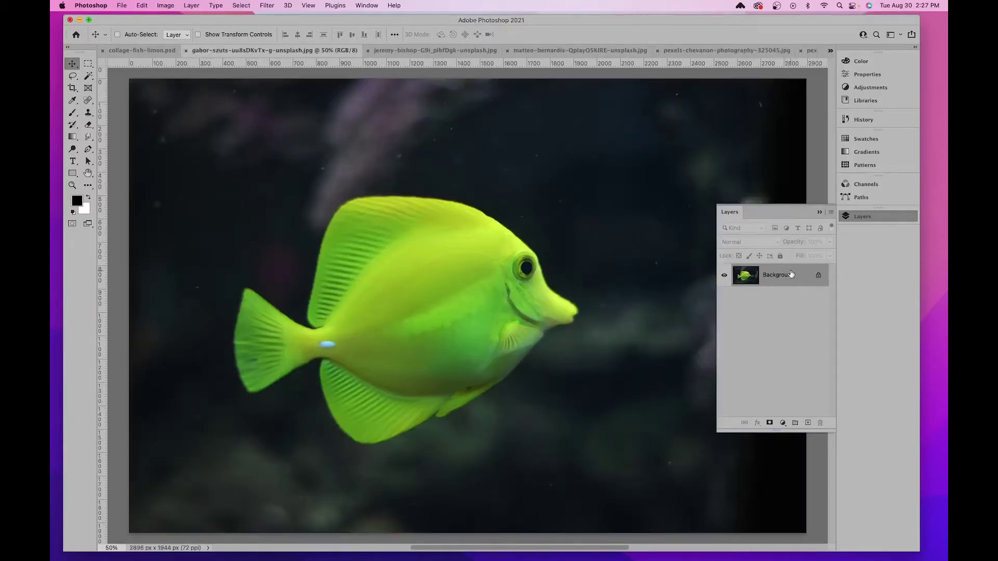
left_click_drag(783, 282, 528, 285)
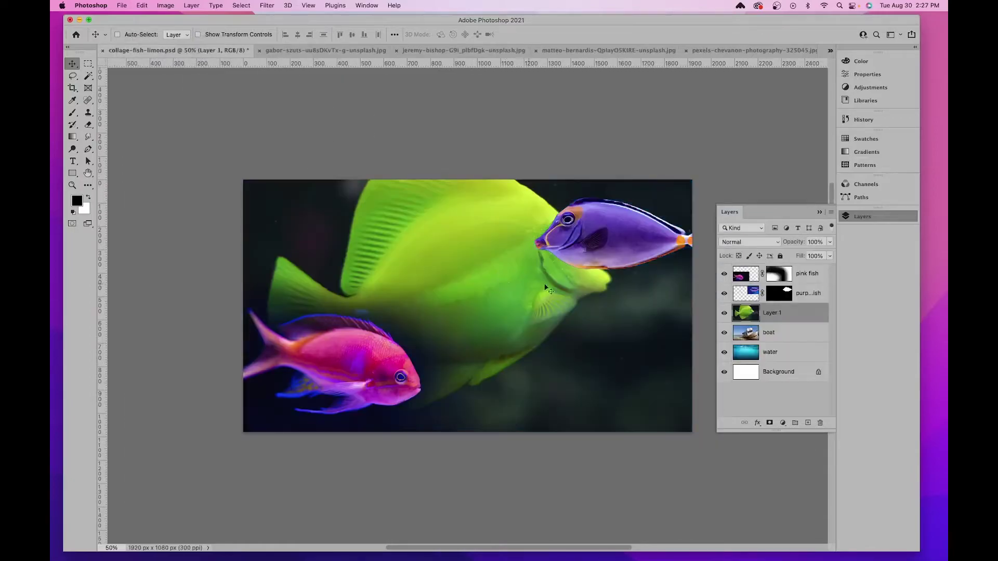
Scale the yellow fish layer to 40%, flip it horizontally, shrink it further into the canvas's lower-right corner, and apply the transform
key("super+t")
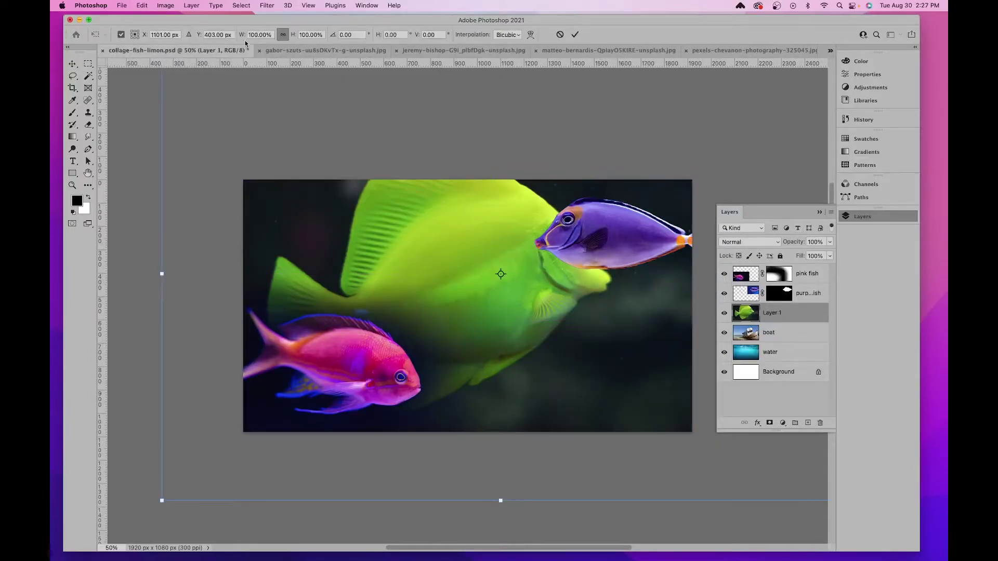
left_click_drag(291, 36, 263, 44)
left_click_drag(486, 256, 446, 242)
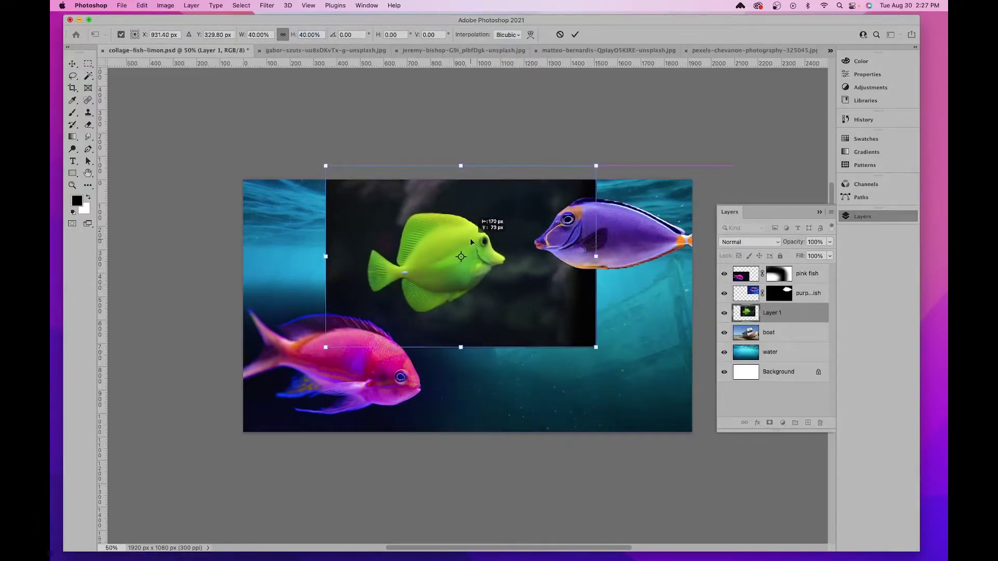
right_click(502, 216)
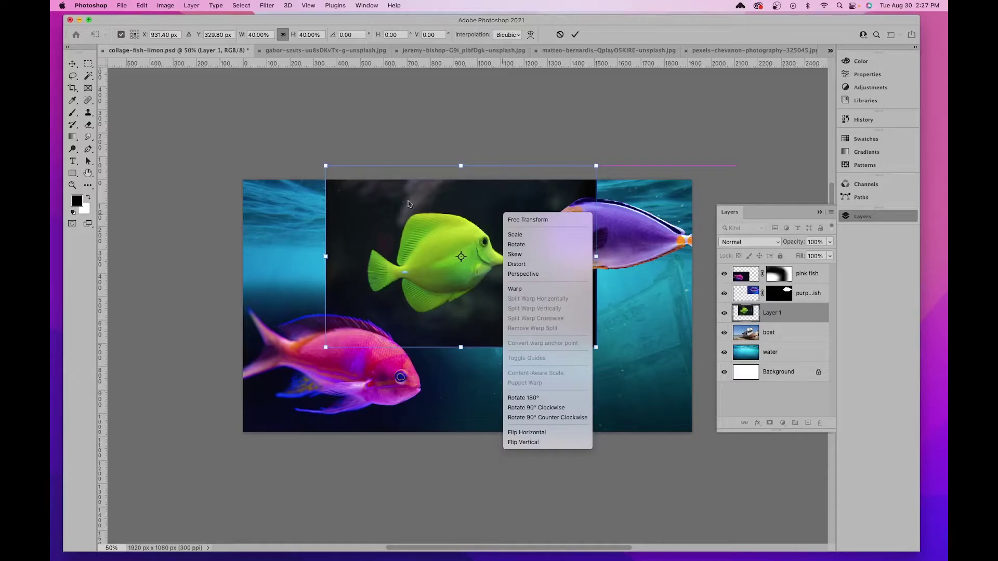
left_click(549, 437)
left_click_drag(502, 221, 606, 332)
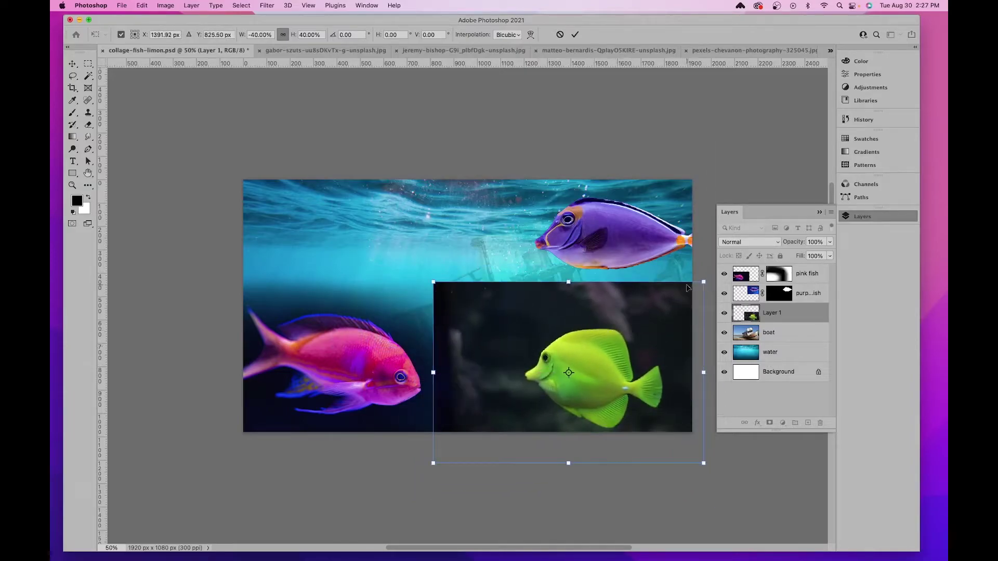
left_click_drag(703, 281, 593, 329)
left_click_drag(566, 365, 650, 340)
key("Return")
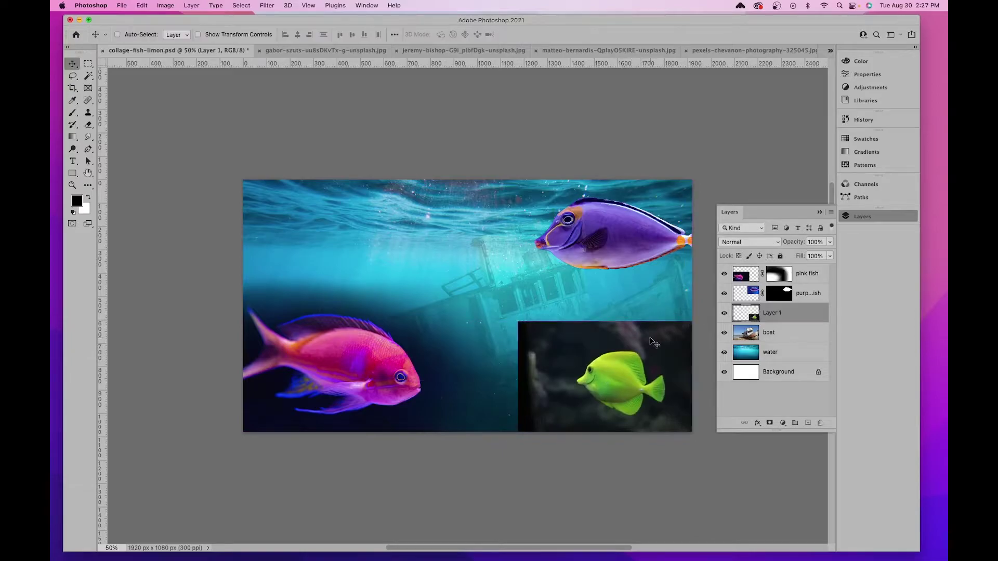
Set the new fish layer's blend mode to Screen and rename the layer "yellow fish"
left_click(748, 243)
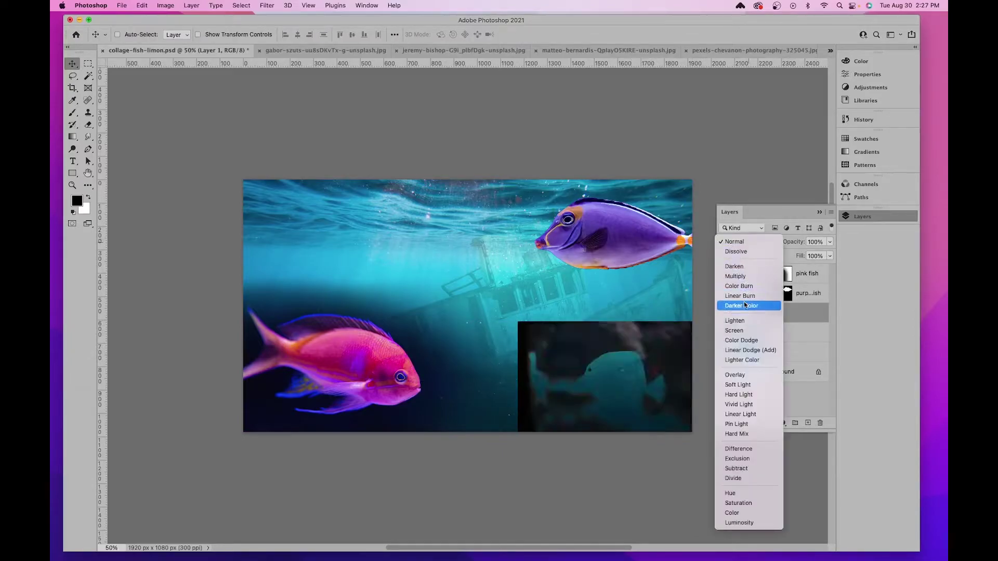
left_click(747, 332)
double_click(775, 313)
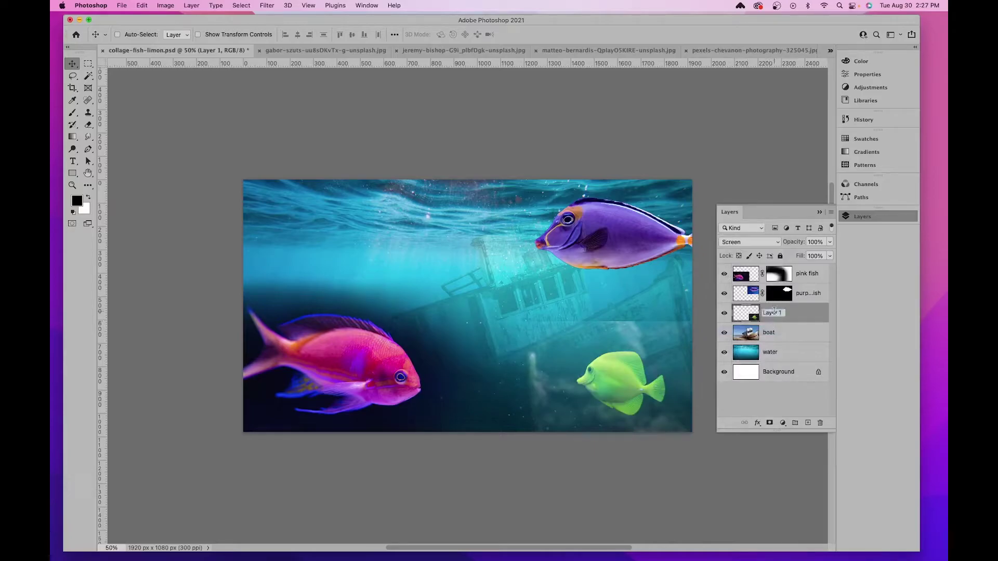
type("yellow fish")
key("Return")
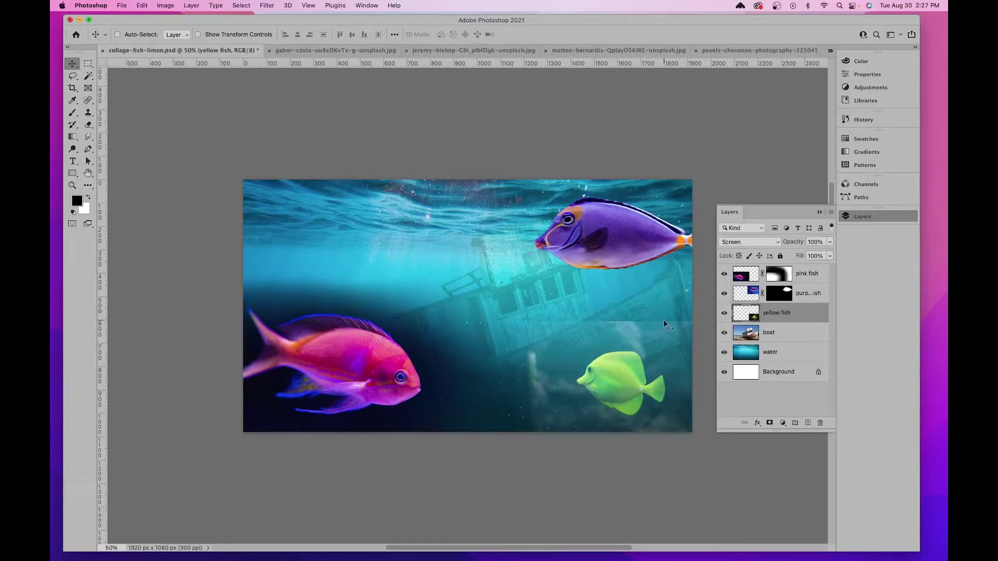
Add a layer mask to the yellow fish layer and set the Brush tool to 250 px size and 50% opacity
key("super+equal")
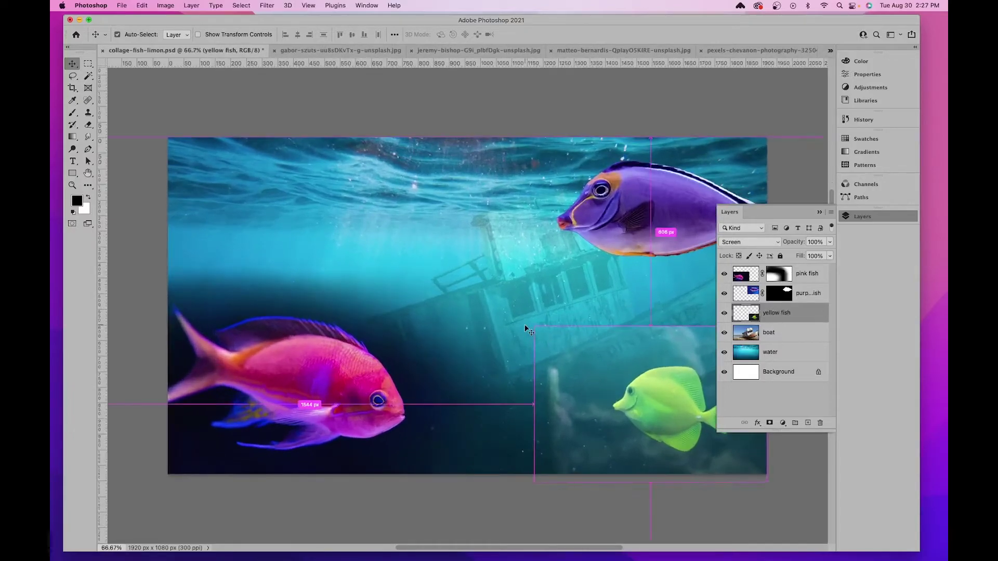
scroll(525, 330, "right", 3)
scroll(525, 330, "down", 2)
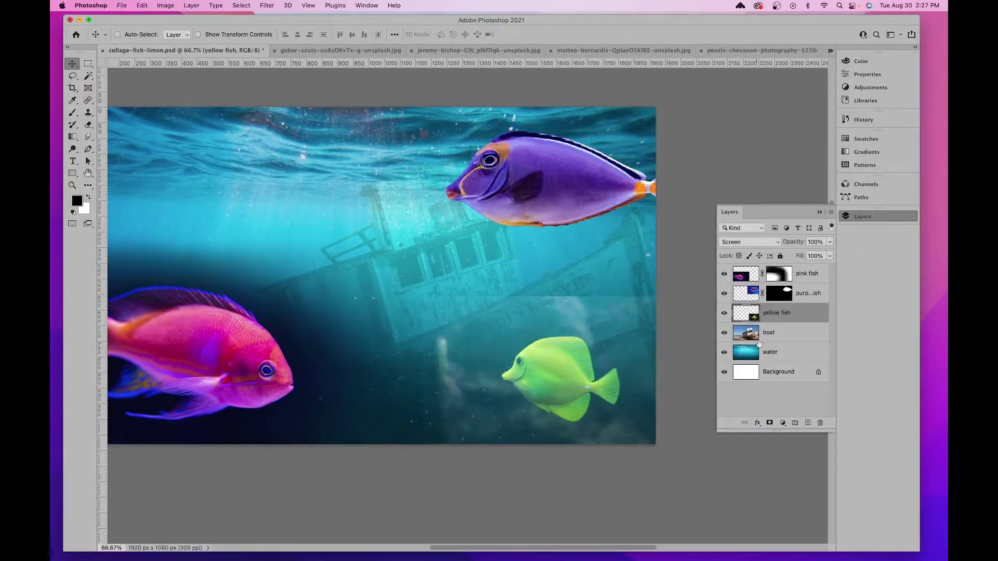
left_click(769, 423)
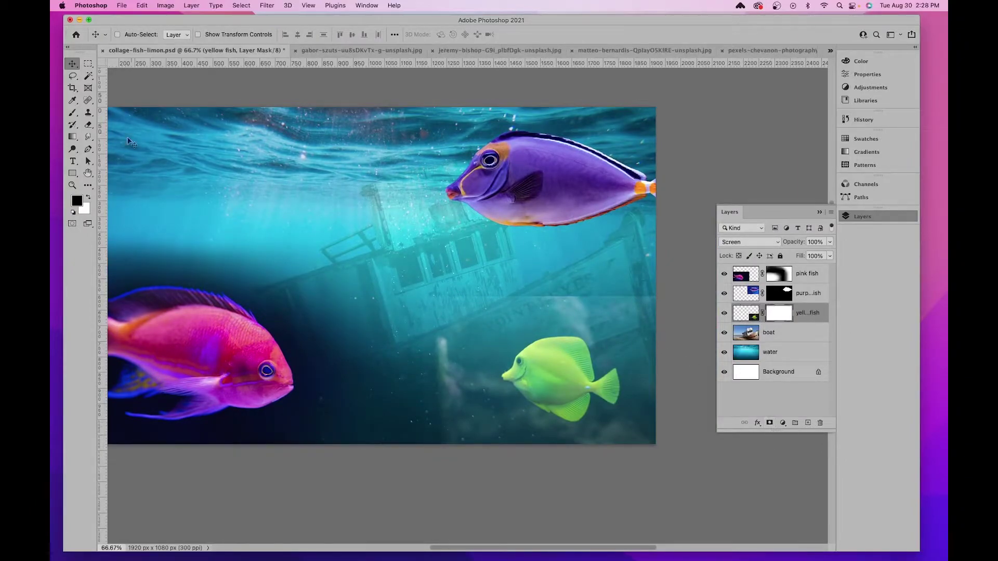
left_click(73, 113)
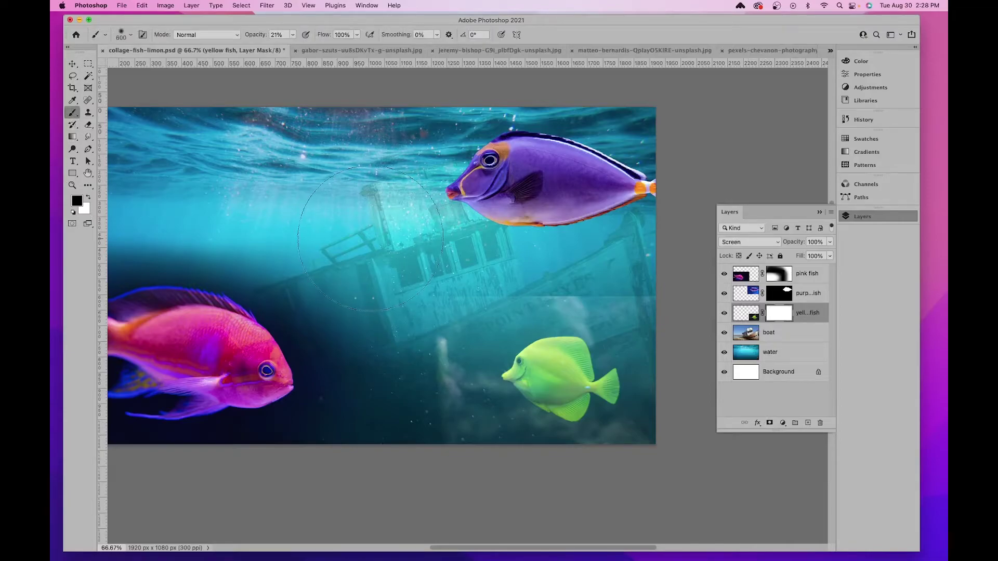
key("bracketleft")
key("bracketleft")
key("bracketleft")
key("bracketleft")
key("bracketleft")
left_click(292, 34)
left_click_drag(291, 47, 302, 51)
left_click(758, 101)
Paint black on the yellow fish layer's mask along the photo's edges and around the fish to blend away its background
left_click_drag(451, 283, 649, 286)
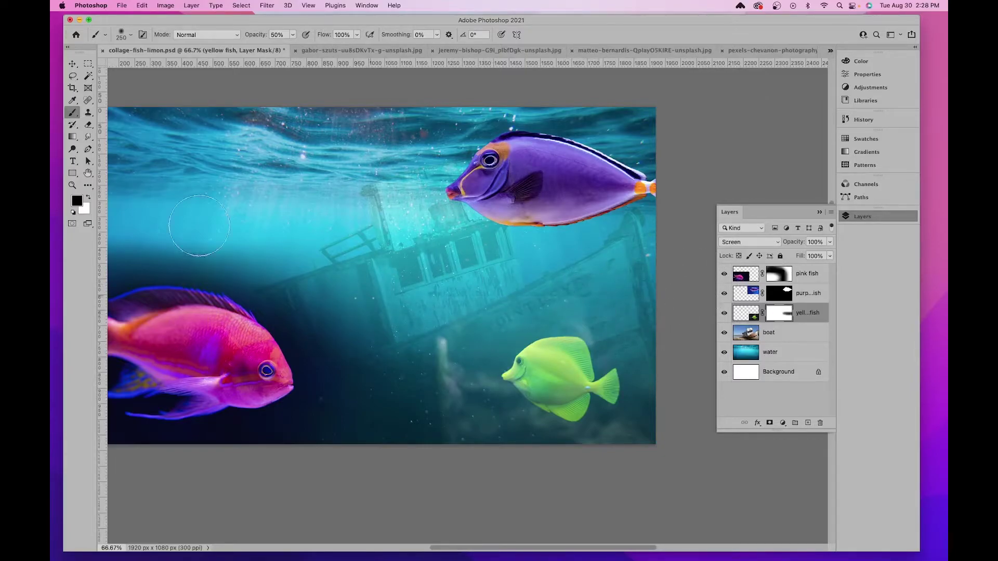
mouse_move(464, 331)
left_mouse_down()
mouse_move(419, 423)
mouse_move(463, 504)
mouse_move(439, 318)
left_mouse_up()
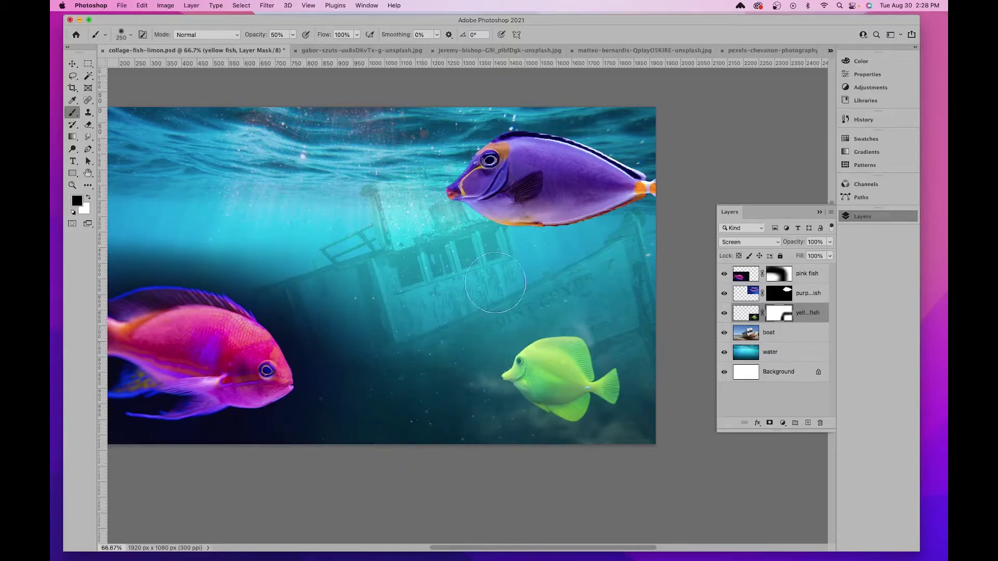
mouse_move(516, 296)
left_mouse_down()
mouse_move(513, 486)
mouse_move(495, 454)
mouse_move(629, 492)
mouse_move(455, 448)
mouse_move(659, 483)
left_mouse_up()
left_click_drag(466, 394, 508, 432)
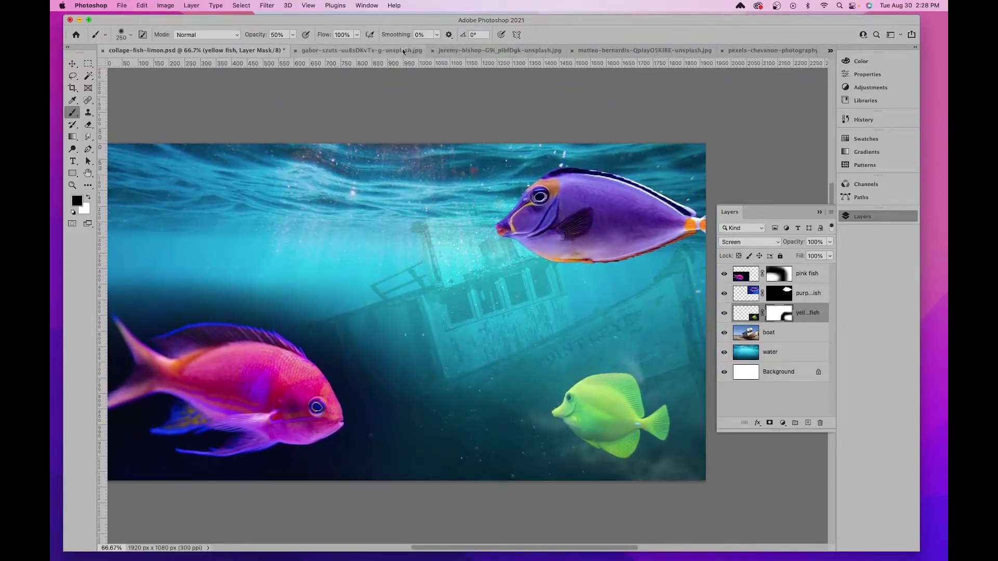
Close the yellow fish photo's document and copy the dark teal cloud photo's Background layer into the collage
left_click(353, 54)
key("super+w")
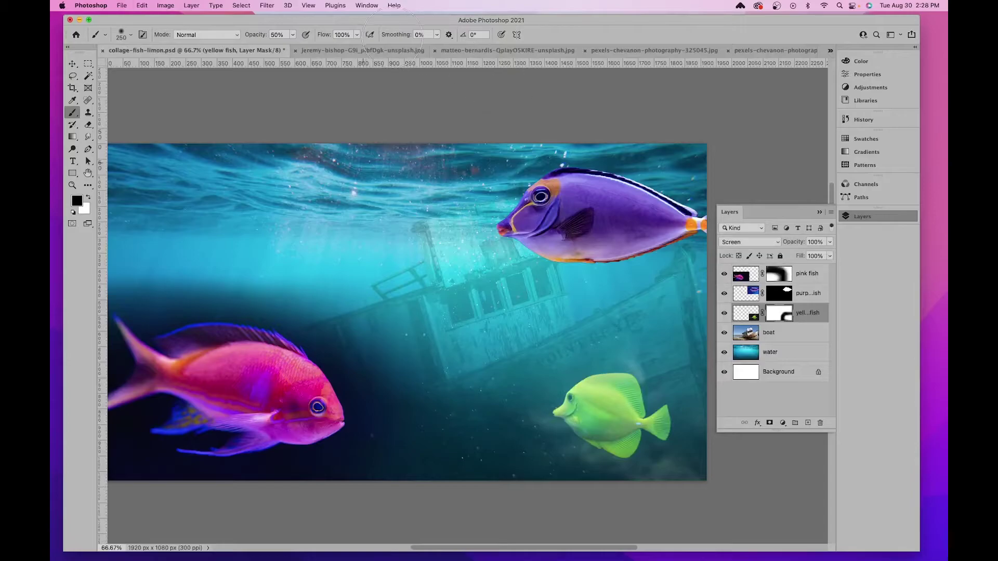
left_click(338, 51)
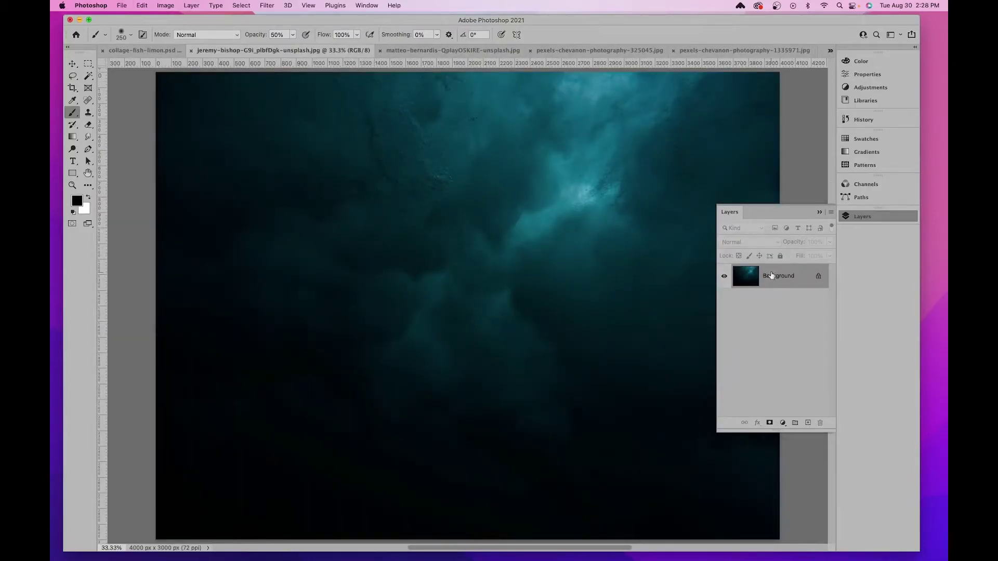
left_click_drag(774, 277, 465, 260)
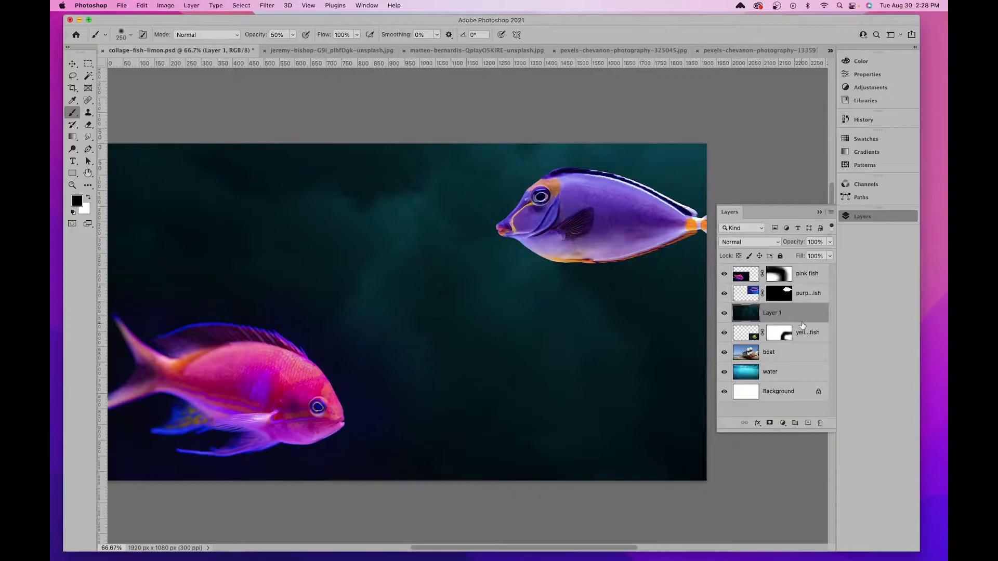
Move the dark cloud layer directly below the yellow fish layer and scale it to 37.22%, positioned to span the canvas height
left_click_drag(807, 316, 783, 355)
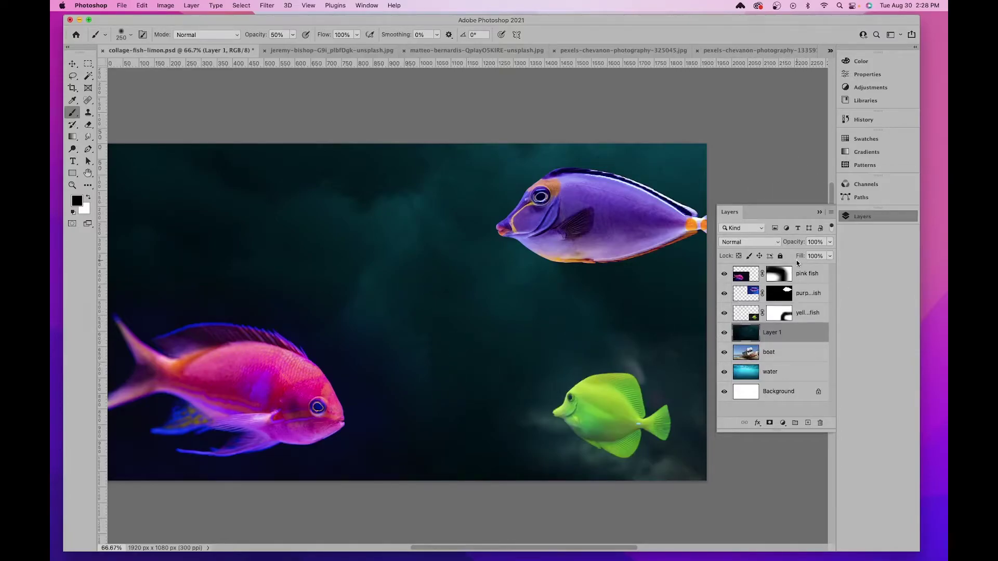
key("super+t")
left_click_drag(295, 37, 265, 38)
left_click_drag(450, 200, 460, 253)
left_click_drag(730, 126, 658, 176)
key("cmd+minus")
key("cmd+minus")
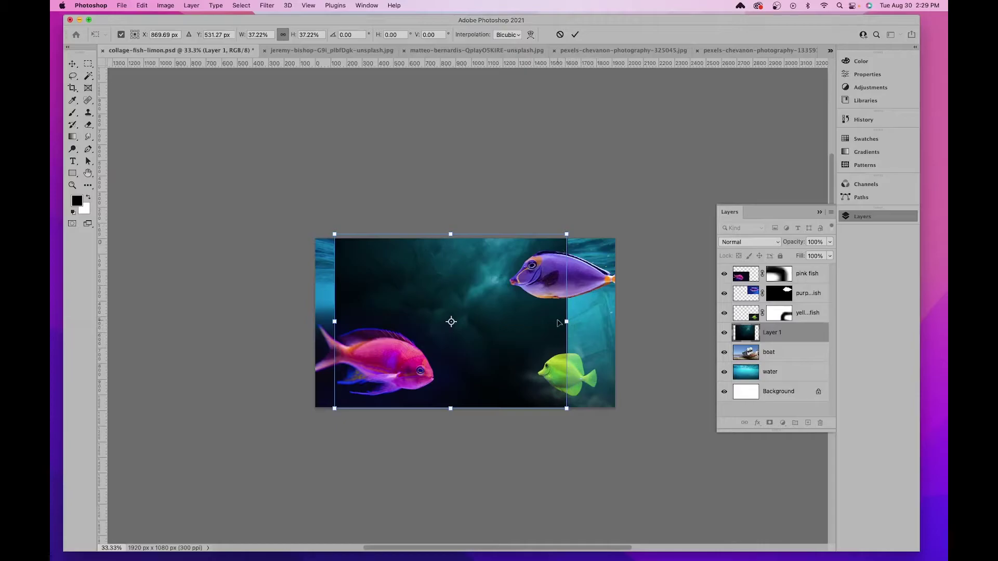
Stretch the dark cloud texture in Layer 1 horizontally to cover the full canvas, about 50.5% wide and 37.2% high
mouse_move(565, 231)
left_mouse_down()
mouse_move(601, 219)
mouse_move(572, 240)
left_mouse_up()
left_click_drag(567, 321, 623, 321)
left_click_drag(334, 322, 307, 328)
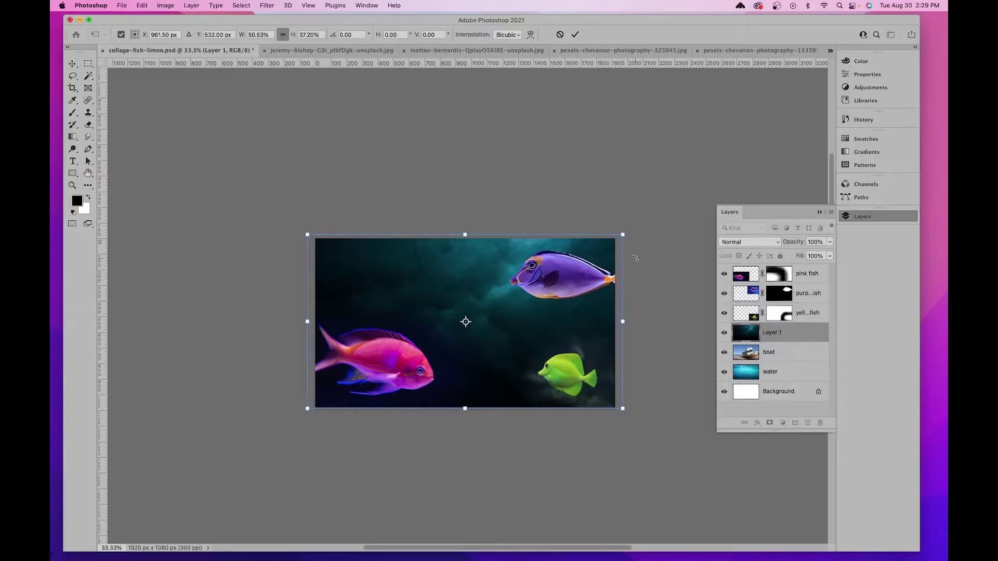
key("Return")
key("b")
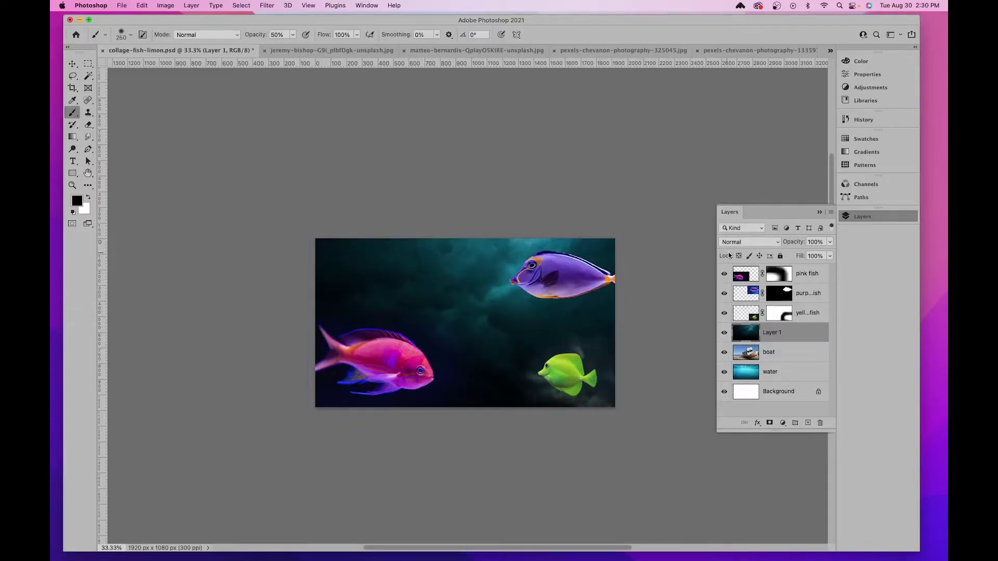
Set Layer 1's blend mode to Overlay after trying Lighten, and compare the image with the layer hidden and shown
left_click(747, 242)
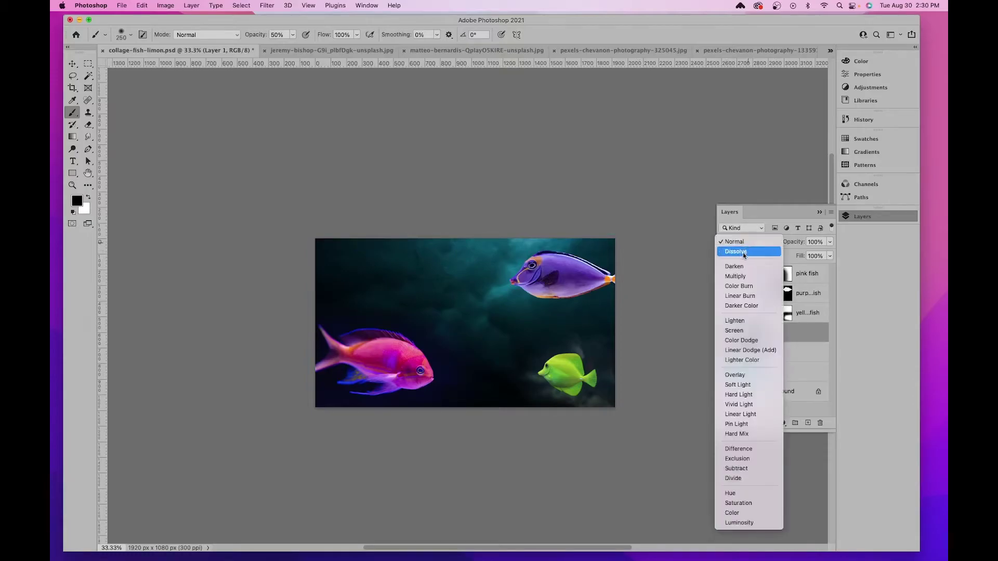
left_click(621, 207)
key("super+equal")
key("super+equal")
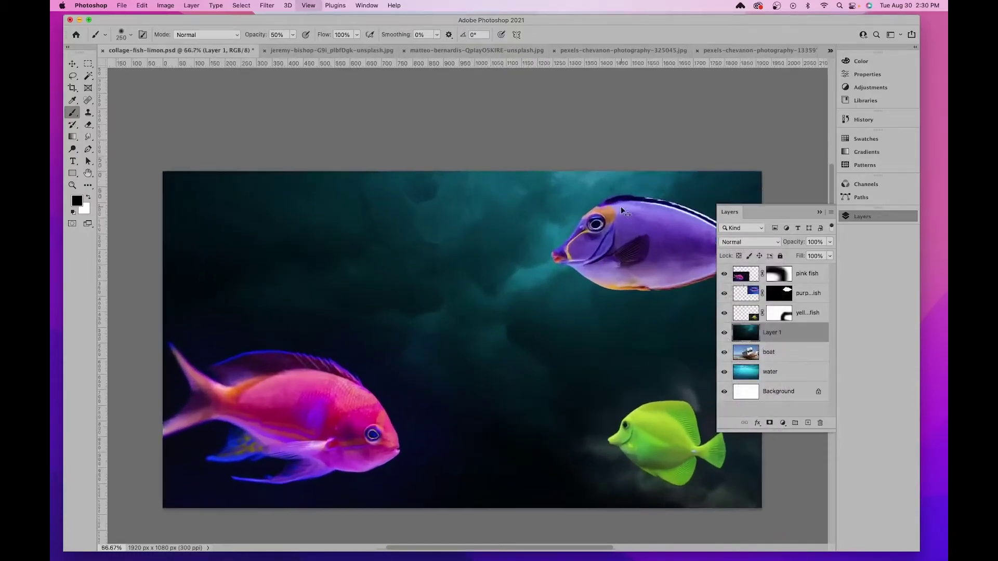
left_click_drag(621, 207, 547, 139)
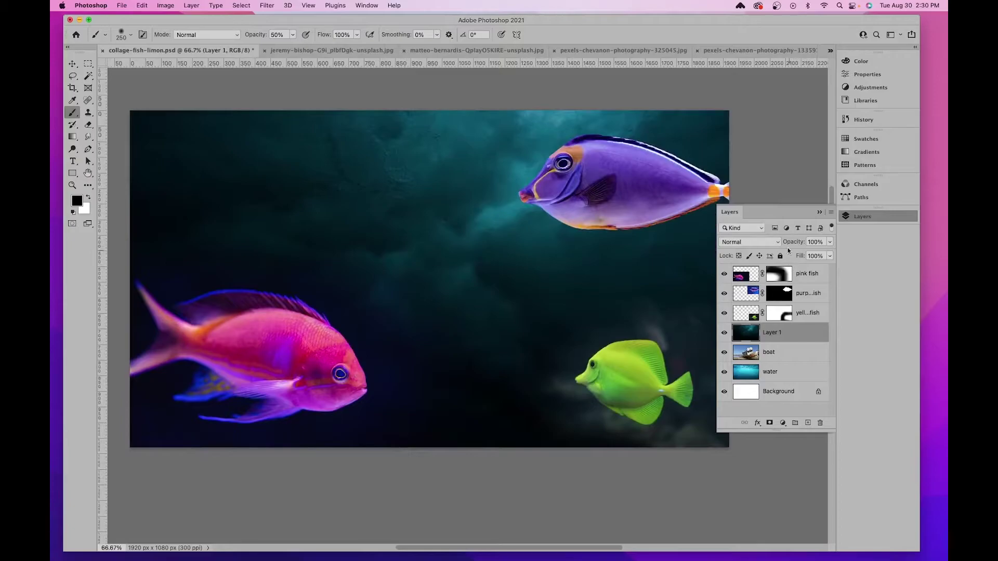
left_click(765, 242)
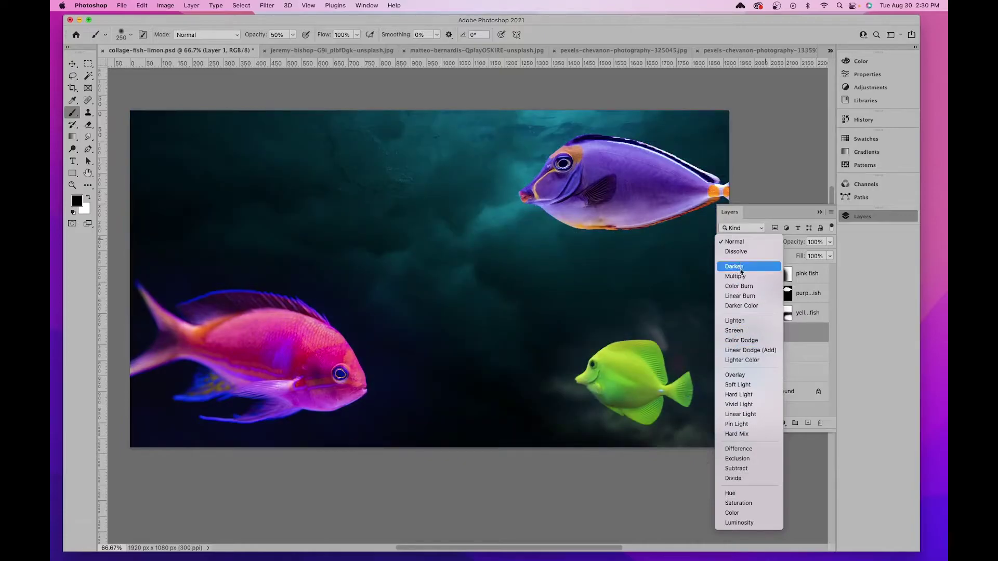
left_click(726, 323)
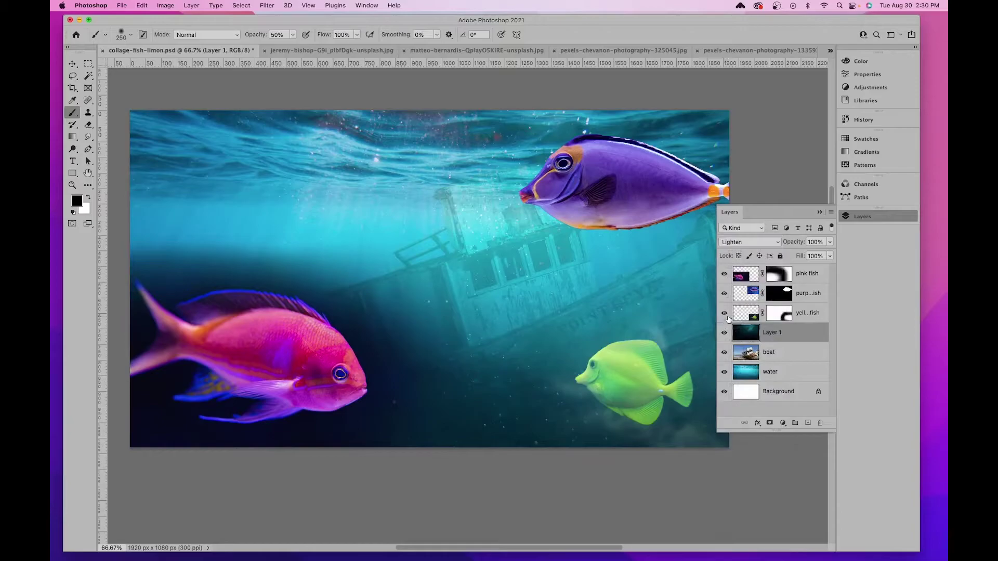
left_click(732, 243)
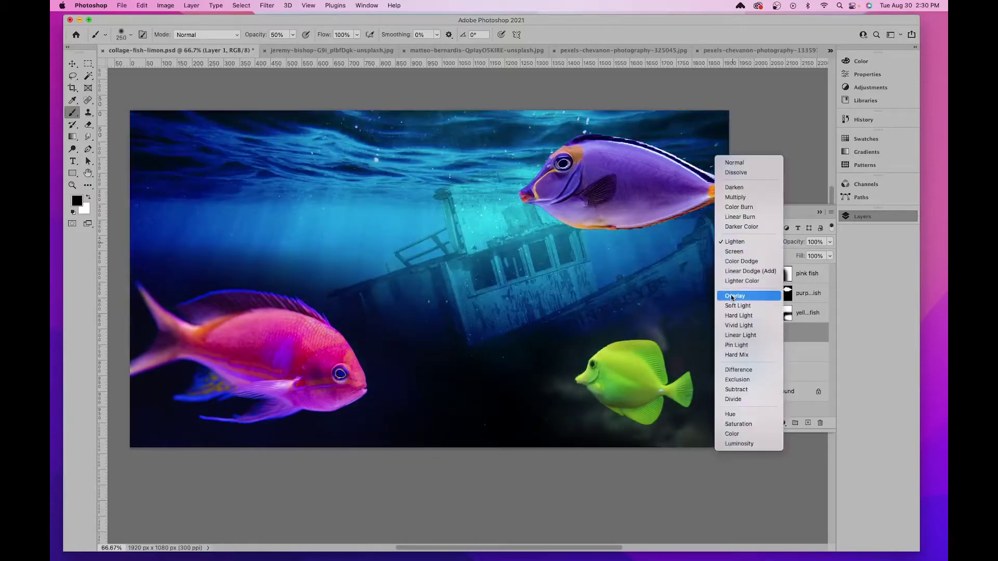
left_click(731, 297)
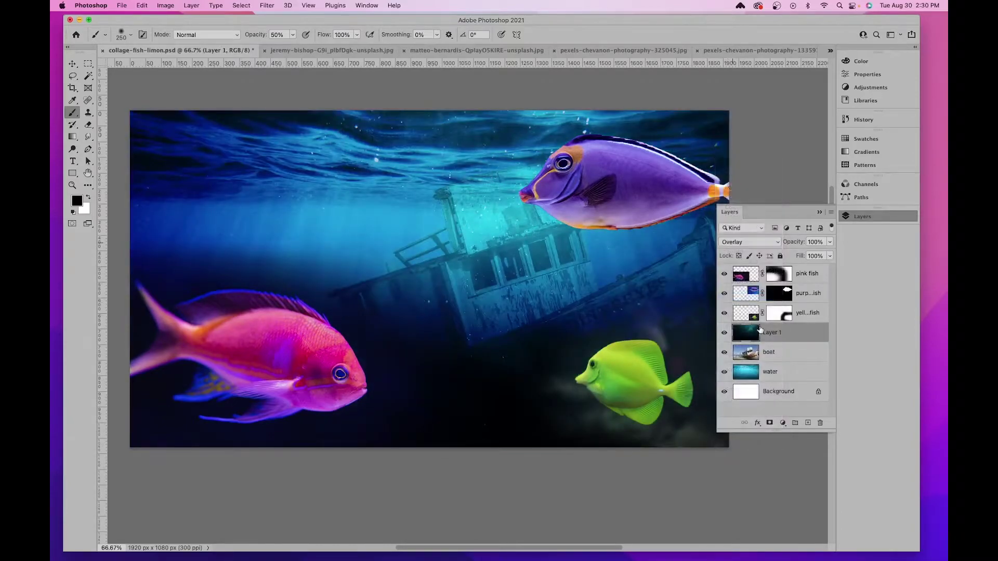
left_click(722, 336)
left_click(723, 335)
Reduce the boat layer's opacity to 9%
left_click(765, 358)
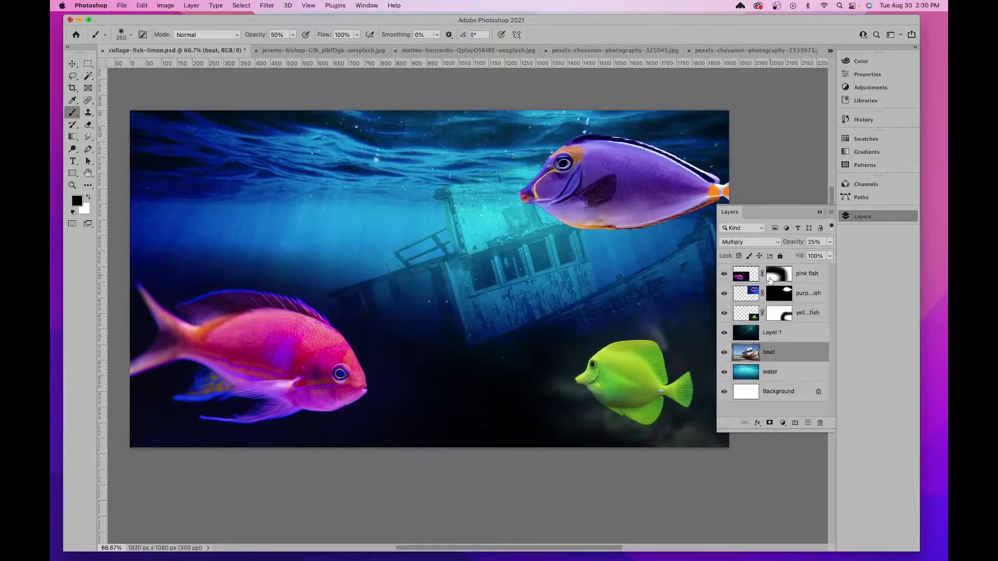
left_click(830, 242)
left_click_drag(794, 254, 789, 254)
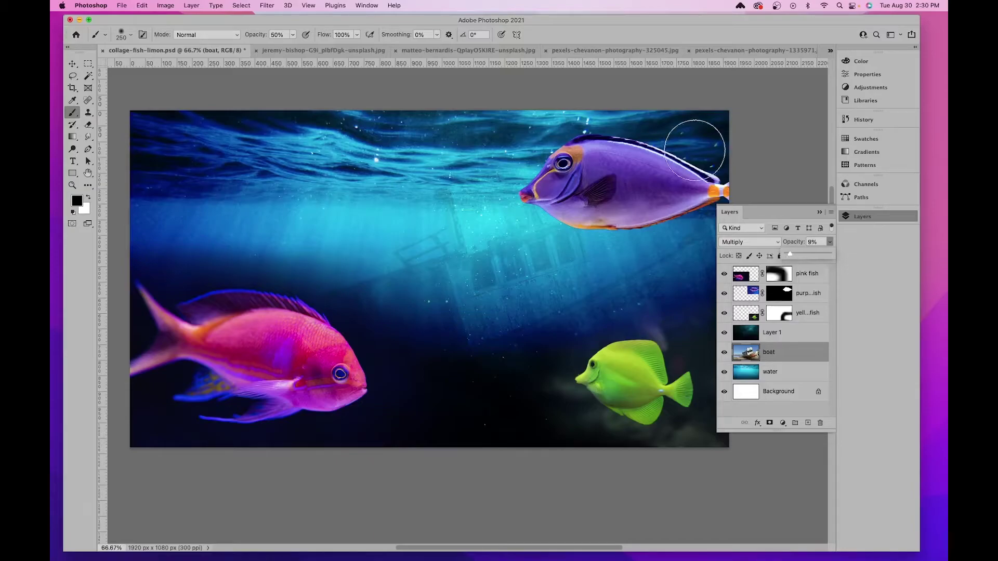
Close the source document with the dark cloud texture
left_click(346, 52)
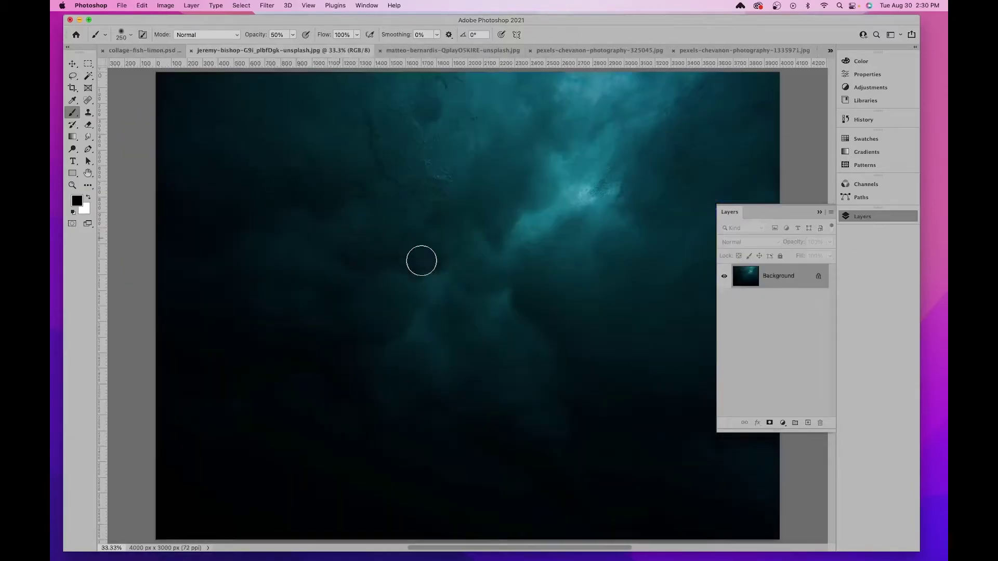
left_click(190, 51)
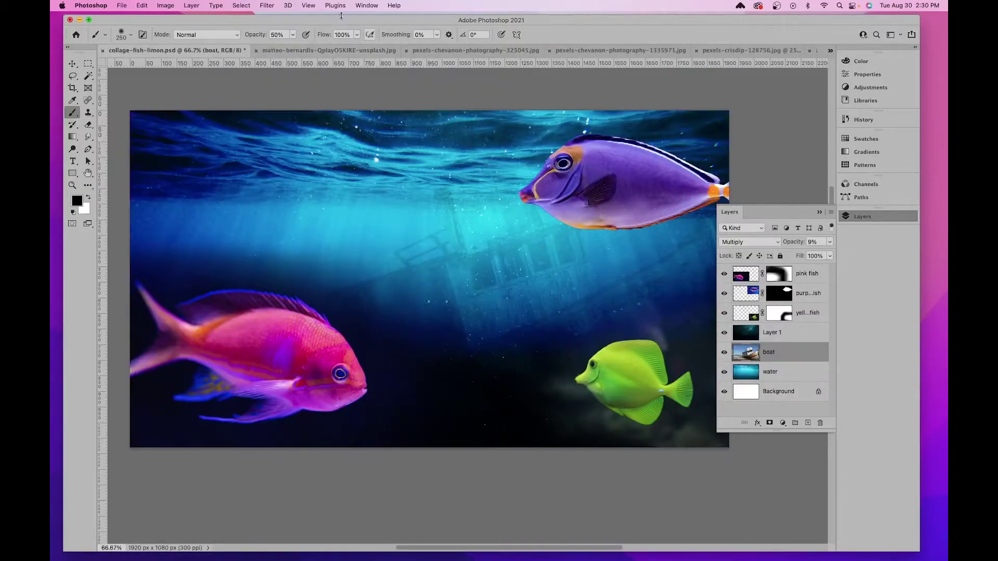
Copy the pink betta fish photo into the collage above the boat layer and set its blend mode to Soft Light
left_click(322, 51)
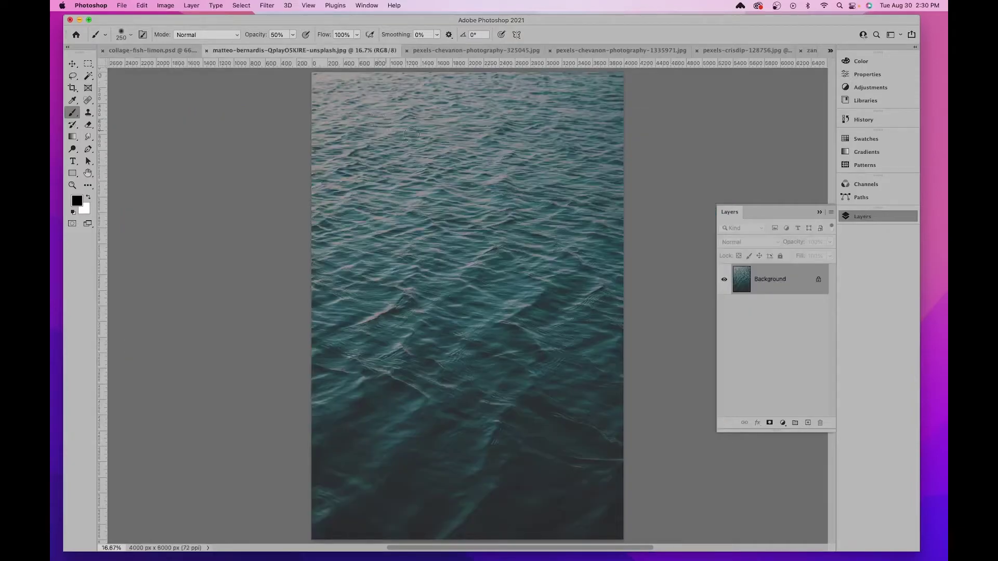
left_click(456, 51)
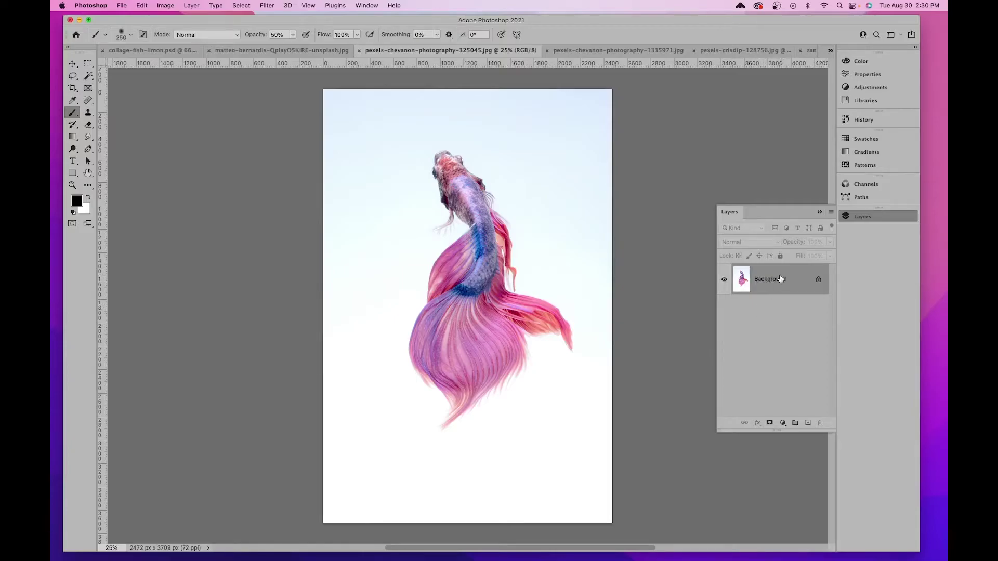
left_click_drag(782, 283, 477, 161)
key("v")
left_click(745, 239)
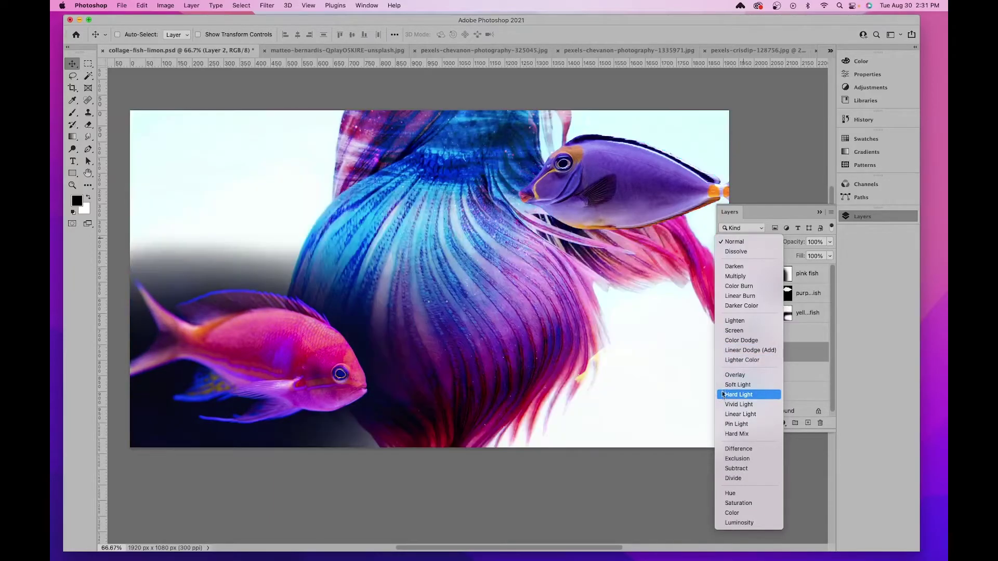
left_click(723, 387)
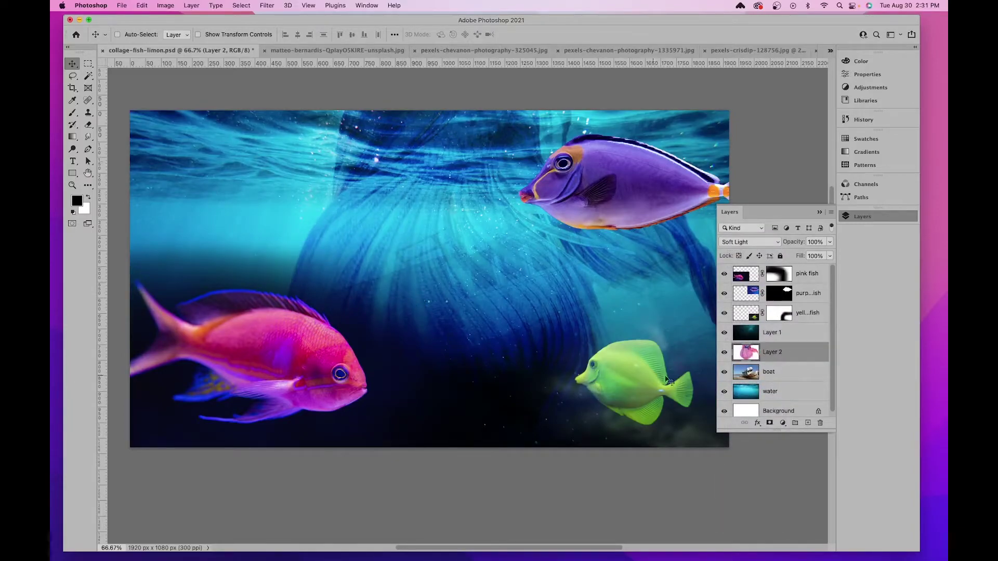
Widen the betta fish layer to about 254% at 100% height and reposition its fins to span the canvas
key("super")
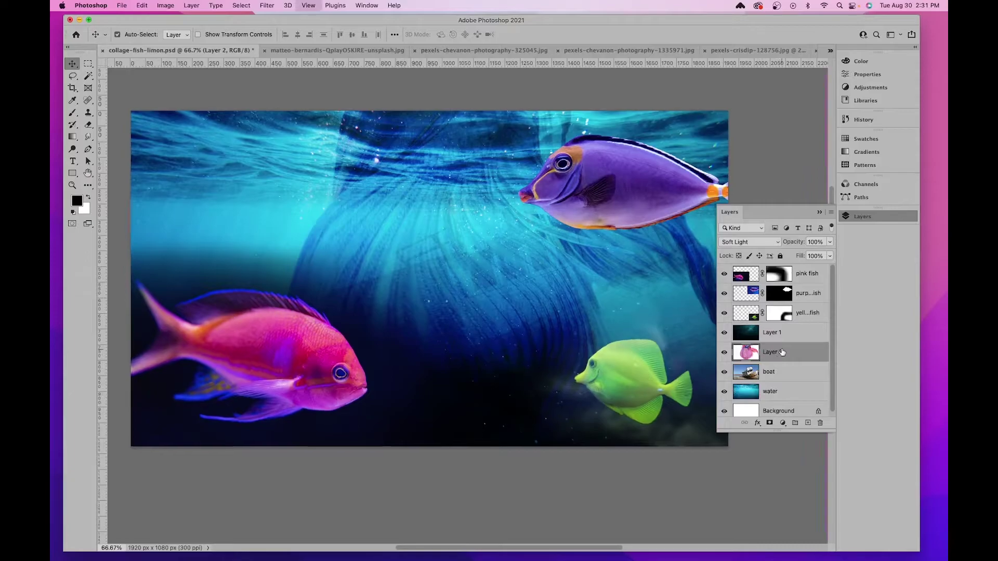
key("super+minus")
key("super+minus")
key("super+t")
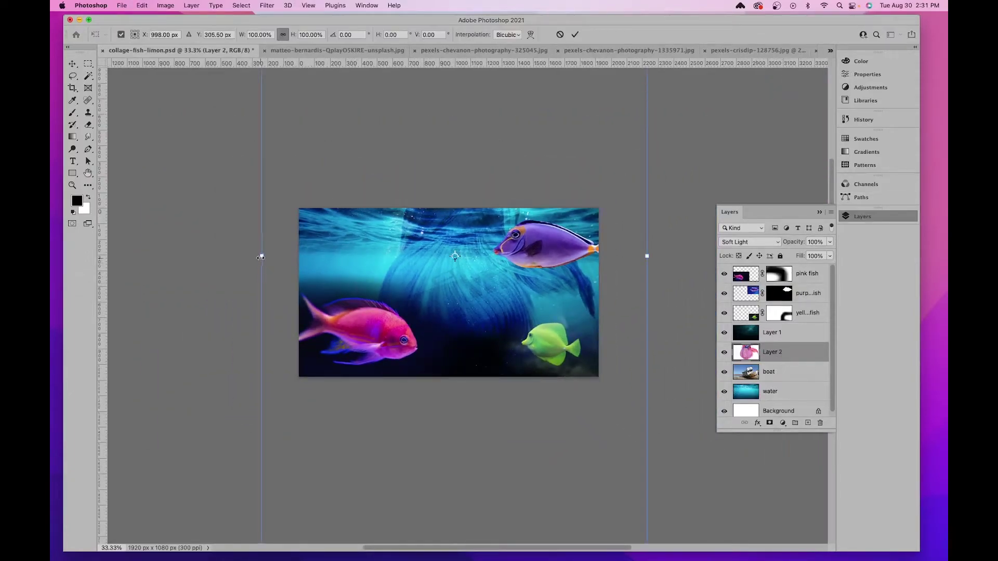
left_click_drag(261, 258, 208, 275)
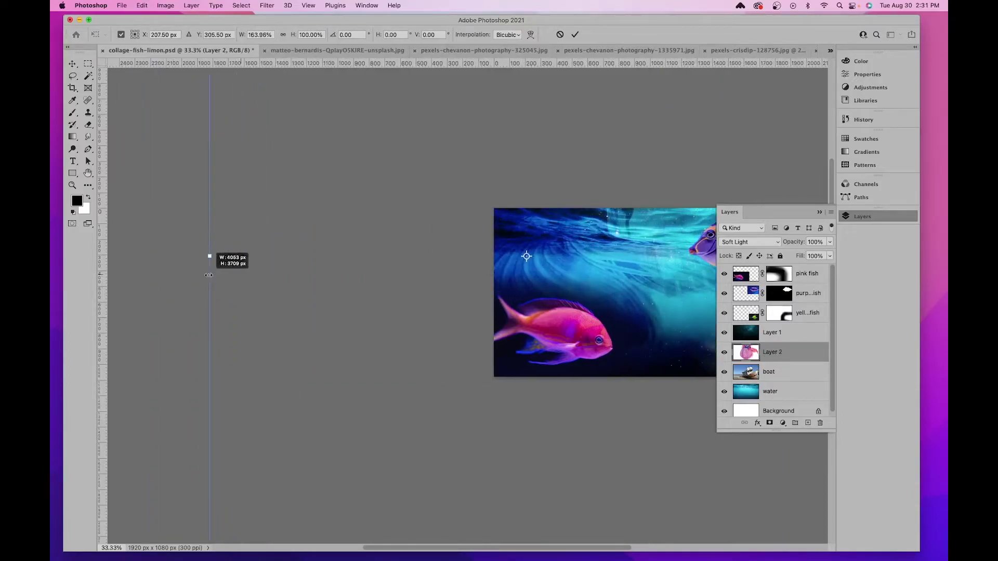
scroll(463, 274, "right", 5)
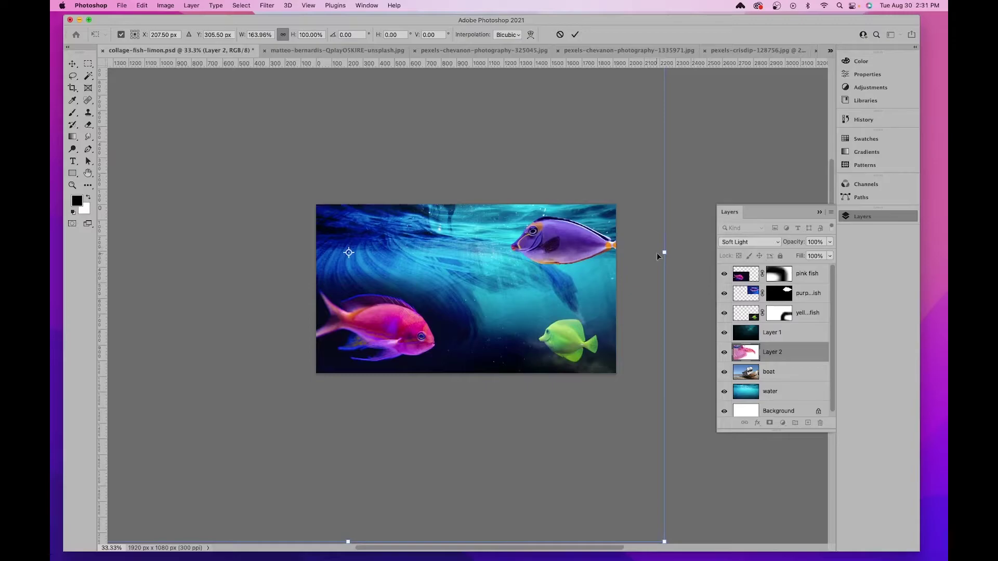
mouse_move(666, 252)
left_mouse_down()
mouse_move(786, 245)
mouse_move(669, 264)
mouse_move(684, 260)
left_mouse_up()
scroll(684, 260, "left", 5)
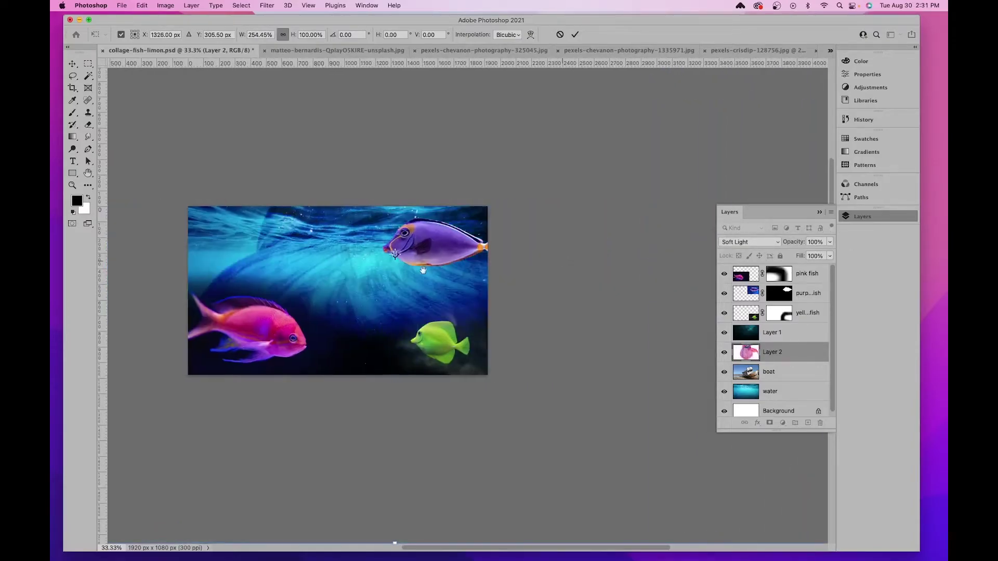
left_click_drag(388, 289, 441, 375)
left_click_drag(410, 396, 387, 325)
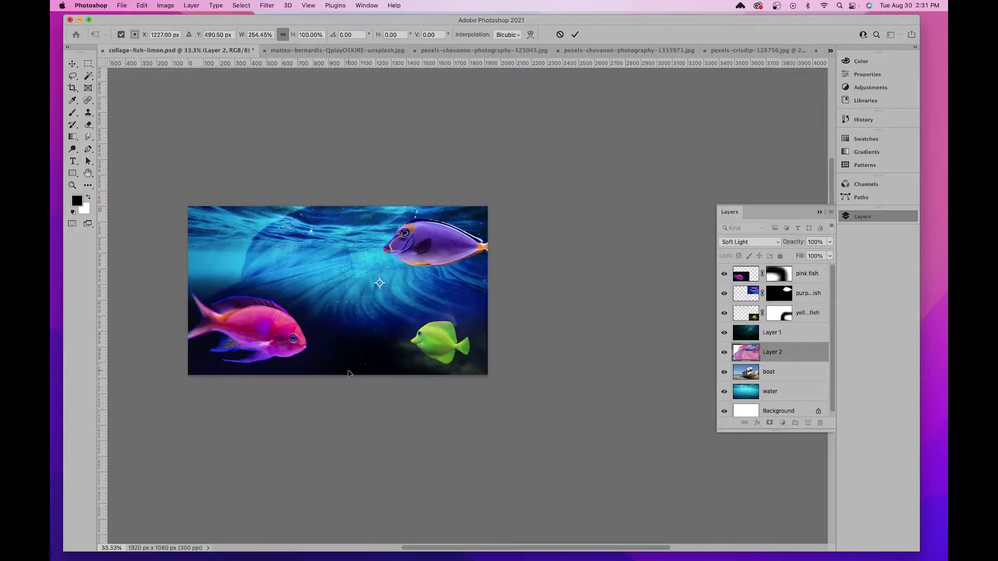
key("Return")
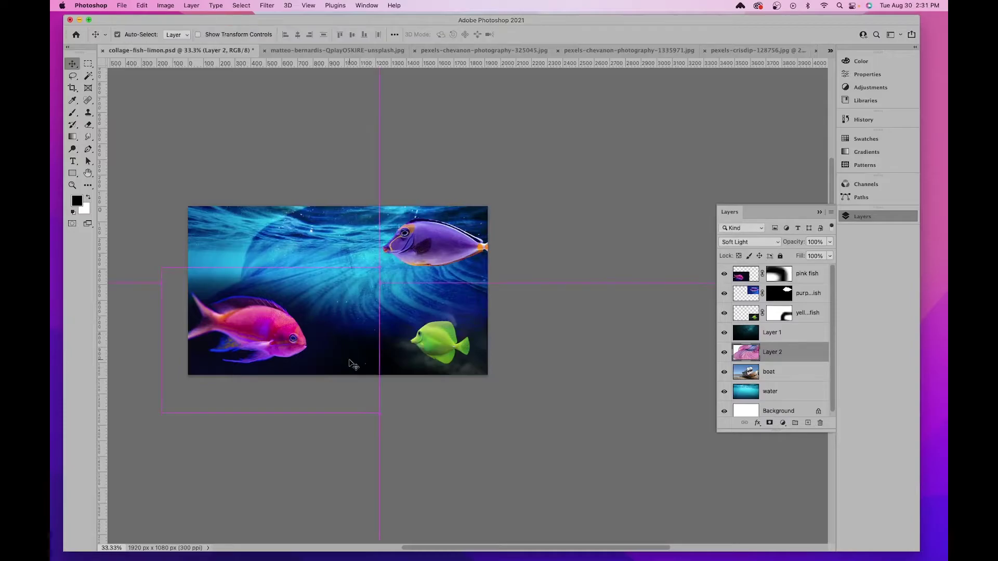
Move the boat layer directly above Layer 2 in the stack and shift the boat image left on the canvas
key("super+equal")
left_click_drag(416, 431, 486, 315)
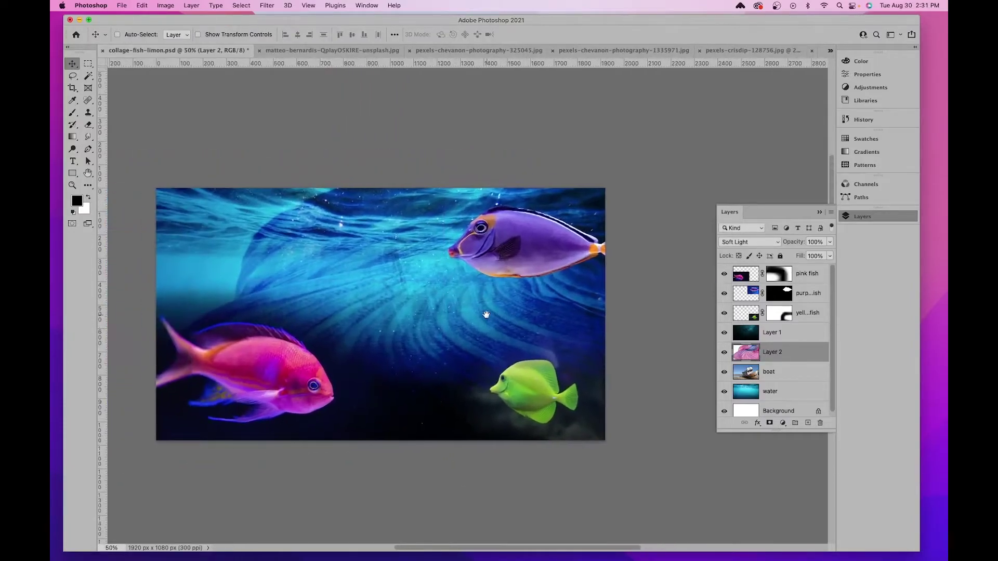
left_click_drag(778, 379, 771, 345)
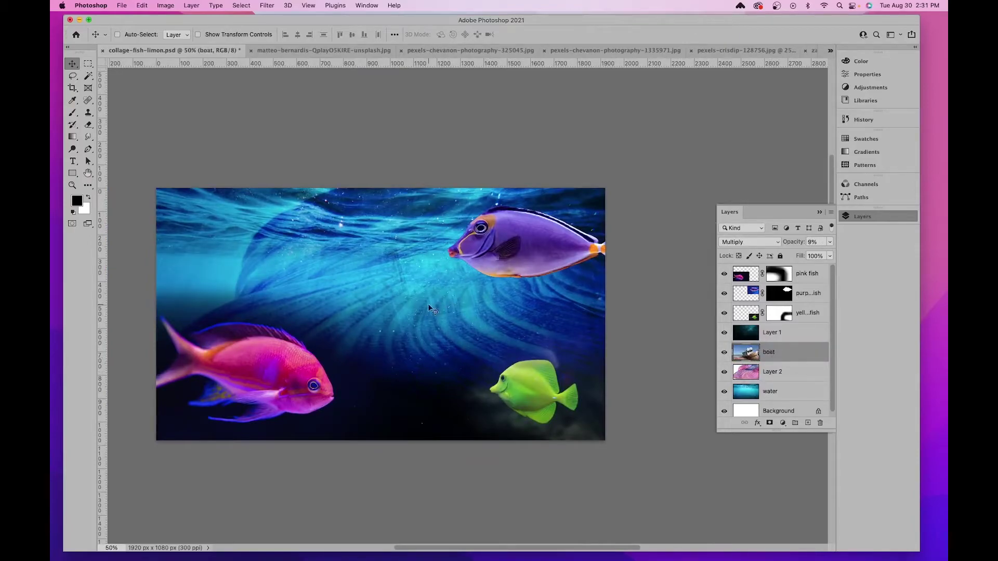
mouse_move(460, 322)
left_mouse_down()
mouse_move(381, 311)
mouse_move(261, 254)
mouse_move(260, 233)
mouse_move(275, 225)
mouse_move(470, 335)
left_mouse_up()
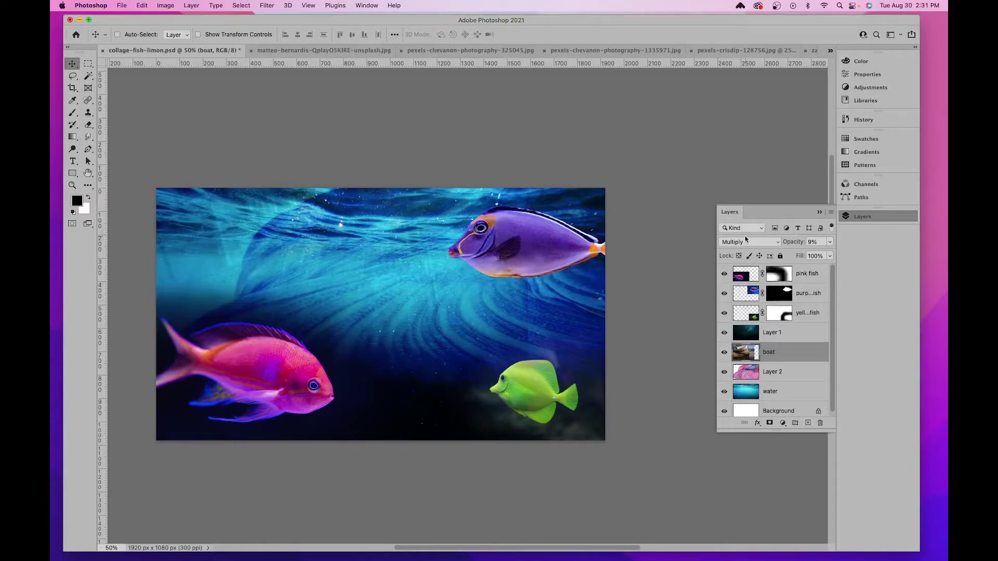
Set the boat layer's opacity to 25% and hide the layer
left_click(830, 243)
mouse_move(799, 252)
left_mouse_down()
mouse_move(809, 252)
mouse_move(798, 257)
left_mouse_up()
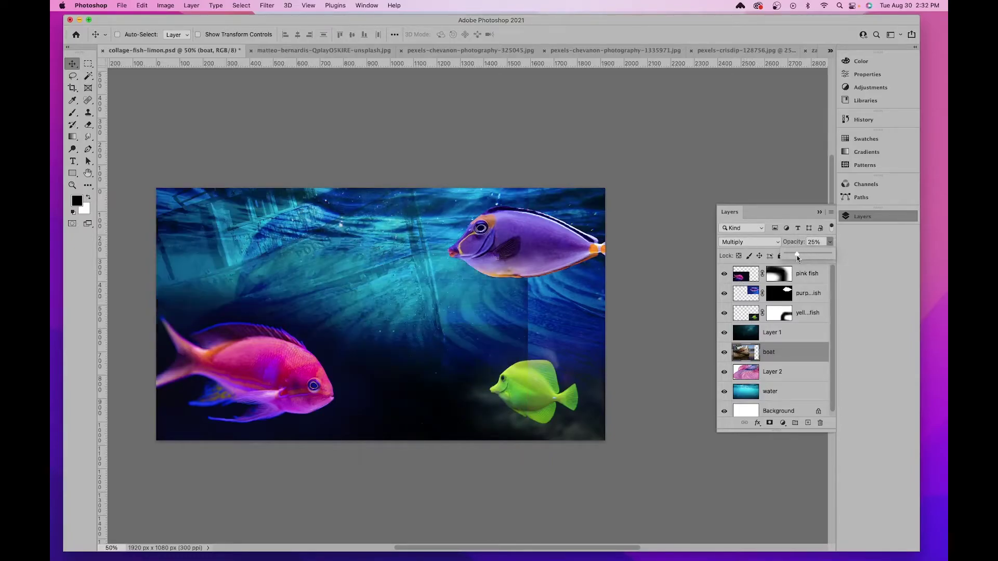
left_click(756, 244)
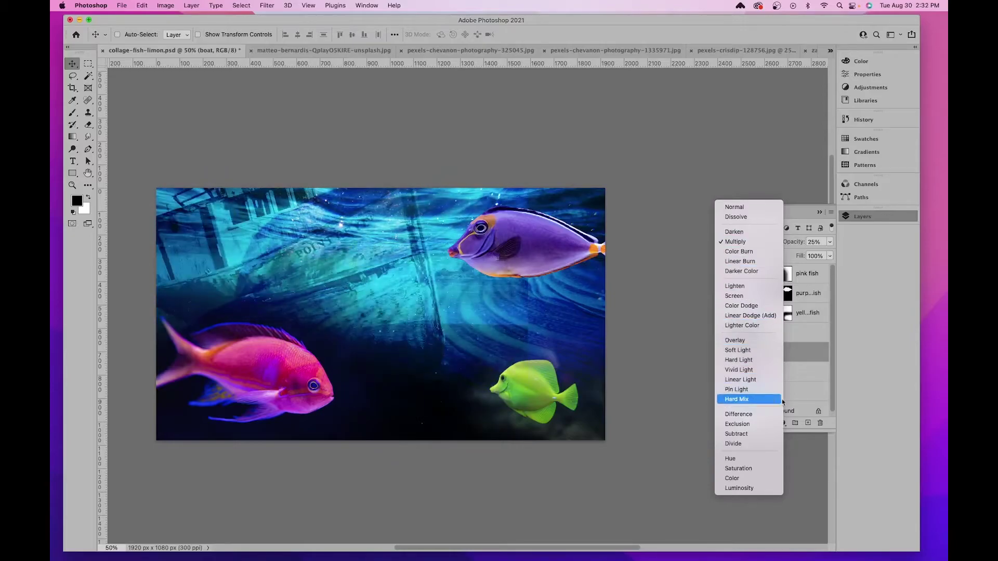
key("Escape")
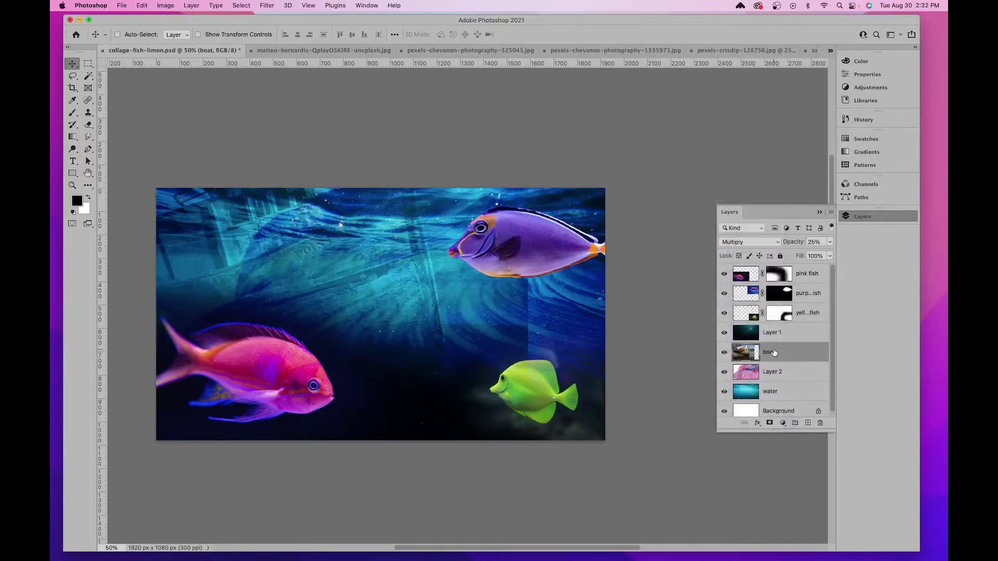
left_click(725, 352)
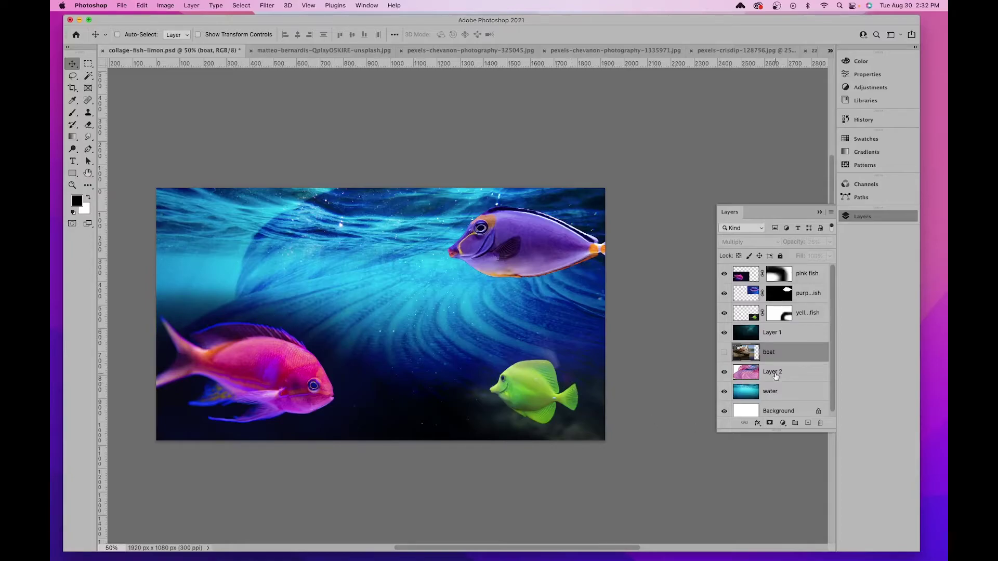
Move Layer 2 beneath the water layer and set its blend mode to Normal
left_click_drag(779, 372, 771, 397)
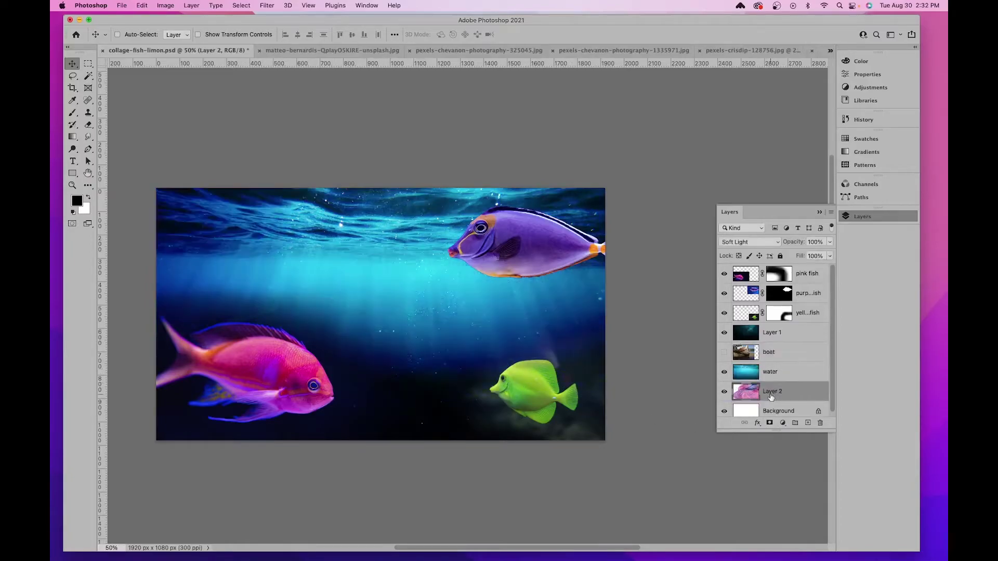
left_click(762, 240)
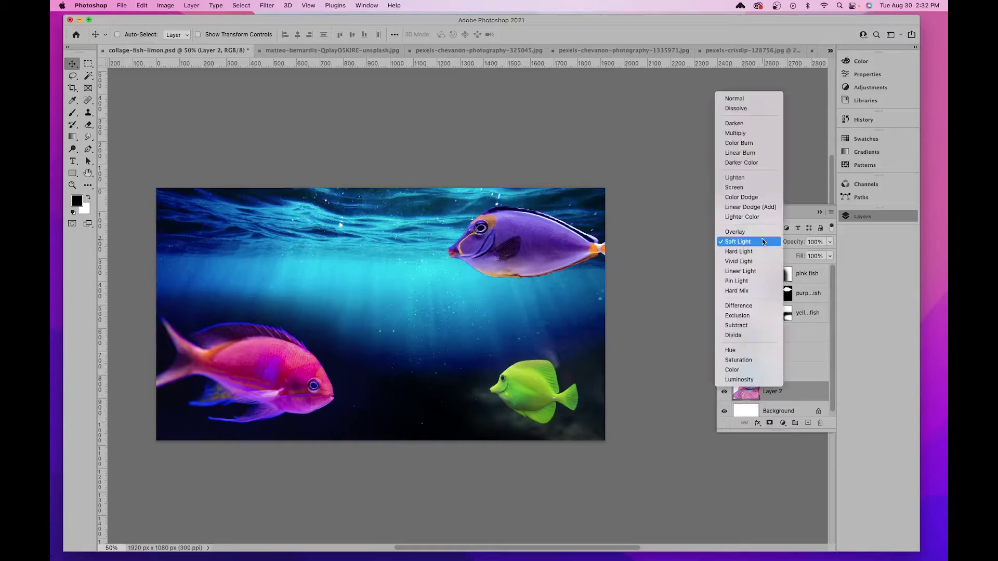
left_click(738, 102)
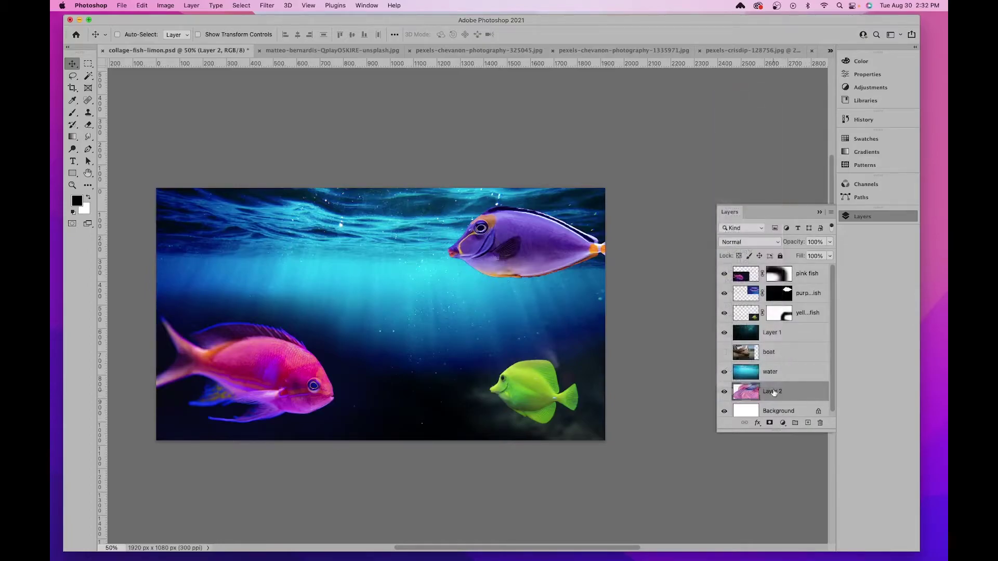
Set the water layer's blend mode to Screen
left_click(782, 373)
left_click(745, 242)
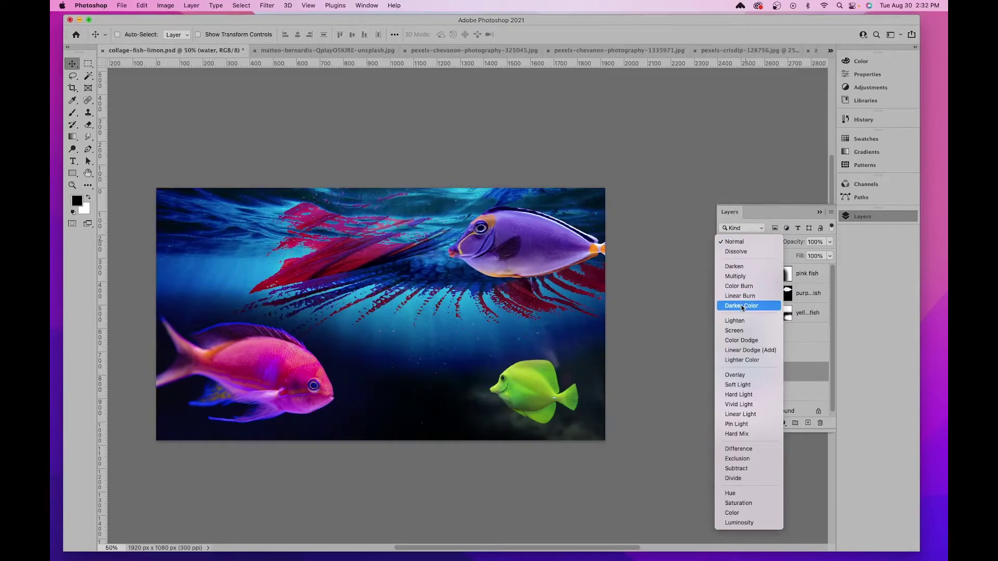
left_click(734, 331)
key("super")
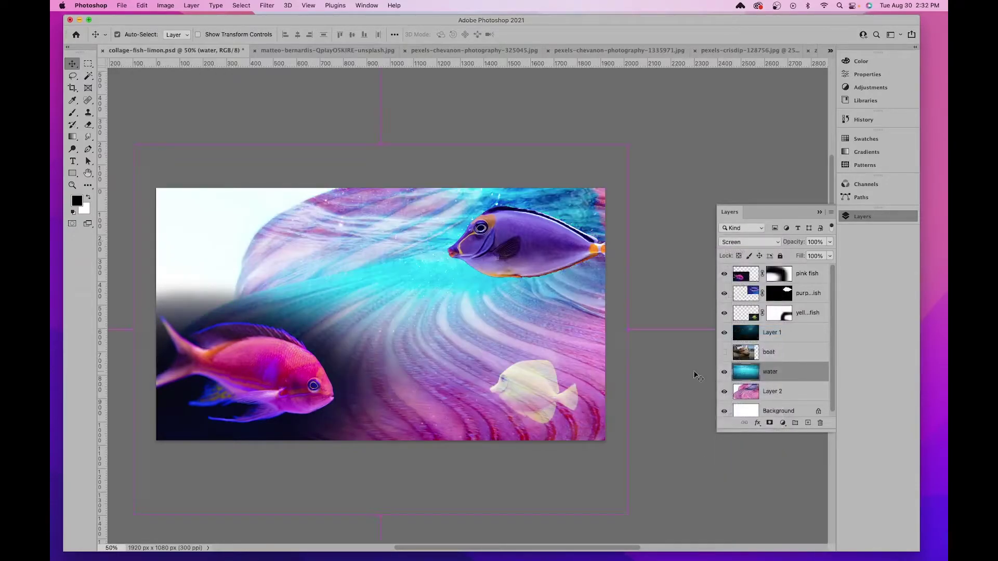
Scale Layer 2 proportionally to about 137% and position it so the betta fins cover the whole canvas
key("super+minus")
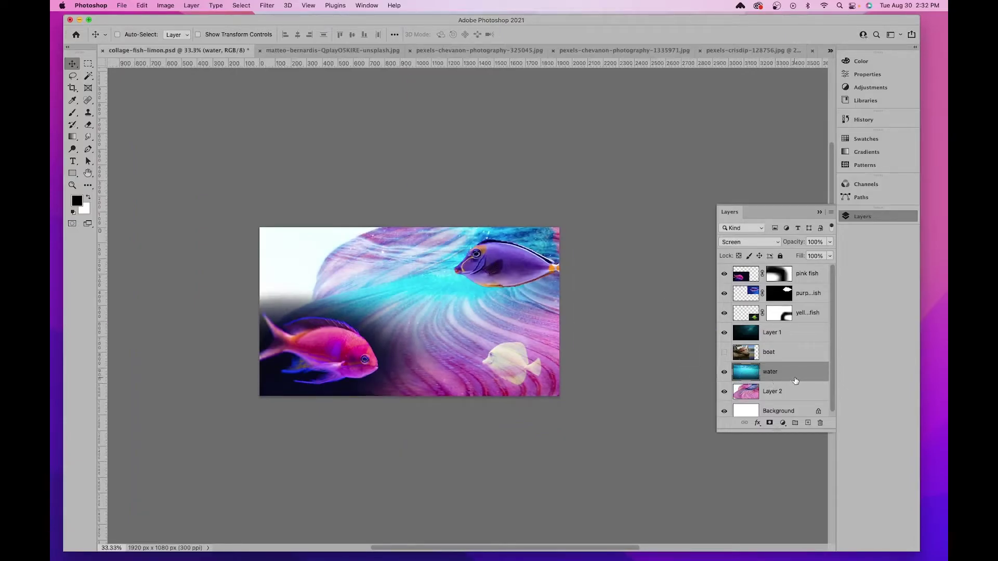
left_click(771, 396)
key("super+t")
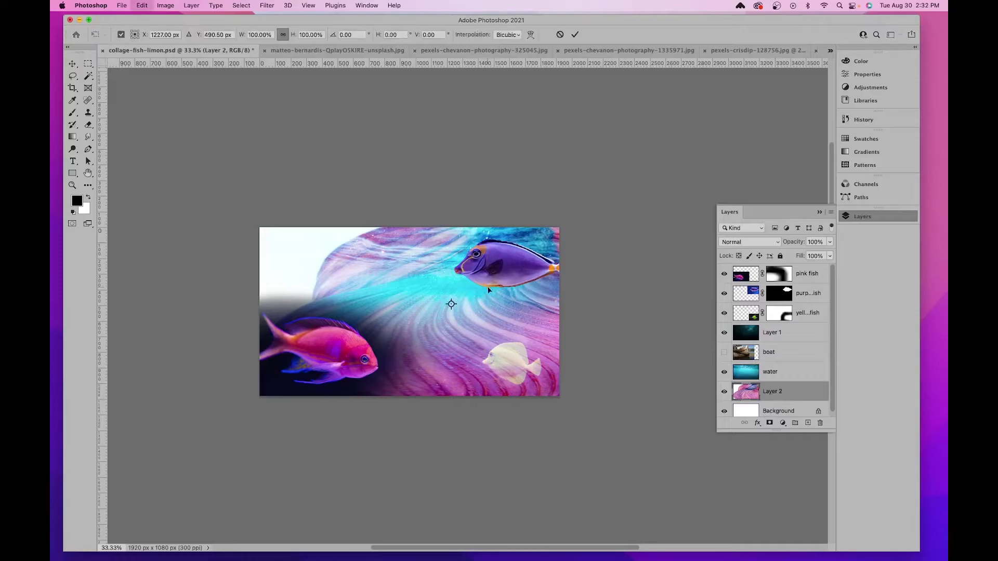
key("super+minus")
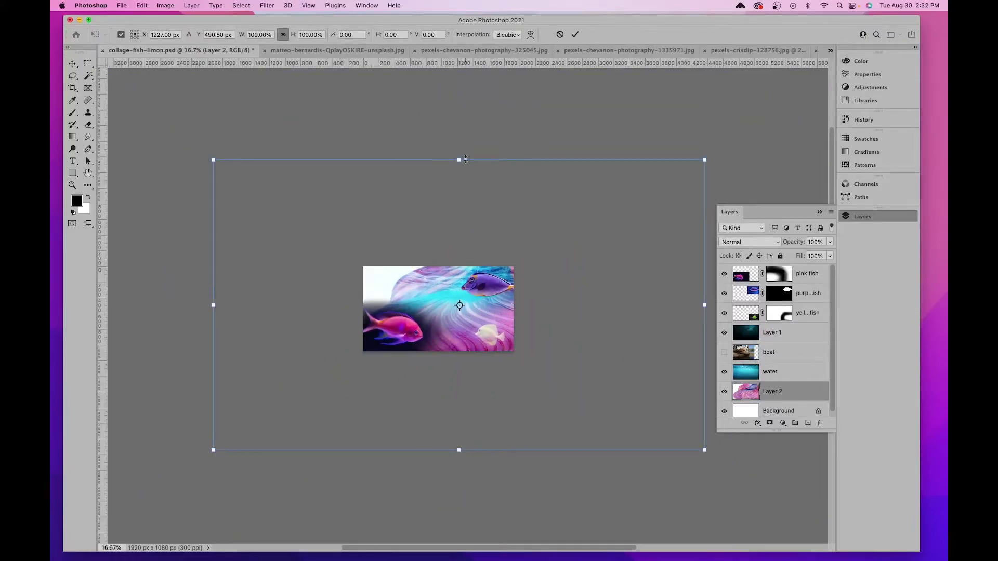
left_click_drag(459, 161, 623, 217)
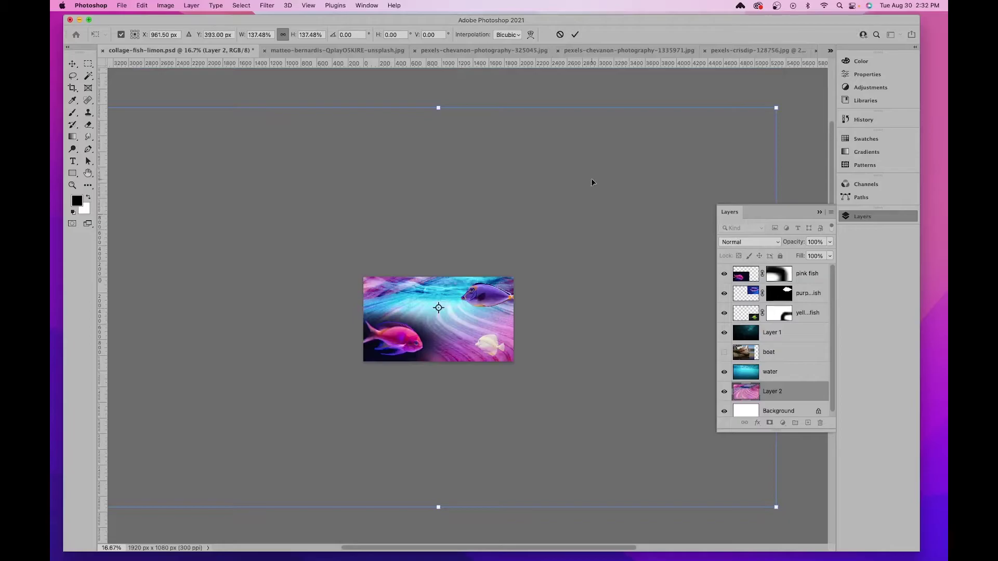
key("Return")
key("super+plus")
key("super+plus")
key("super+plus")
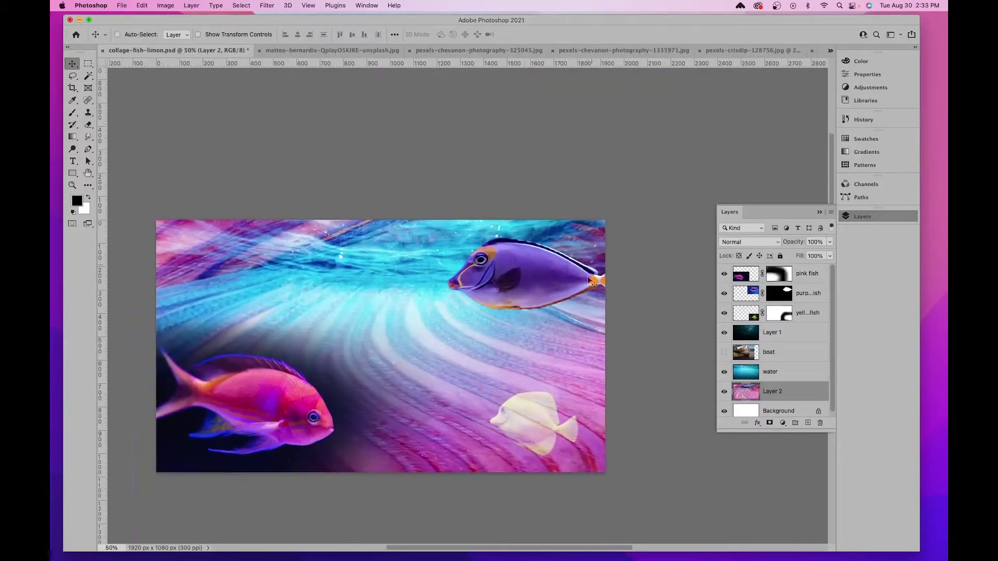
Show the boat layer and shift the boat down and to the right, between the pink and purple fish
left_click(724, 353)
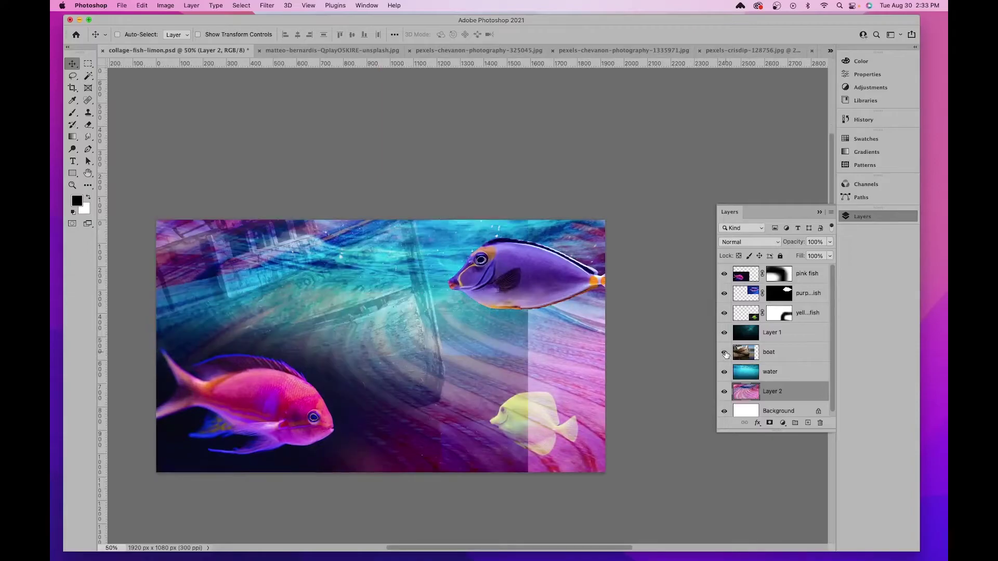
left_click_drag(333, 286, 428, 330)
key("super+z")
left_click(769, 353)
left_click_drag(390, 296, 454, 358)
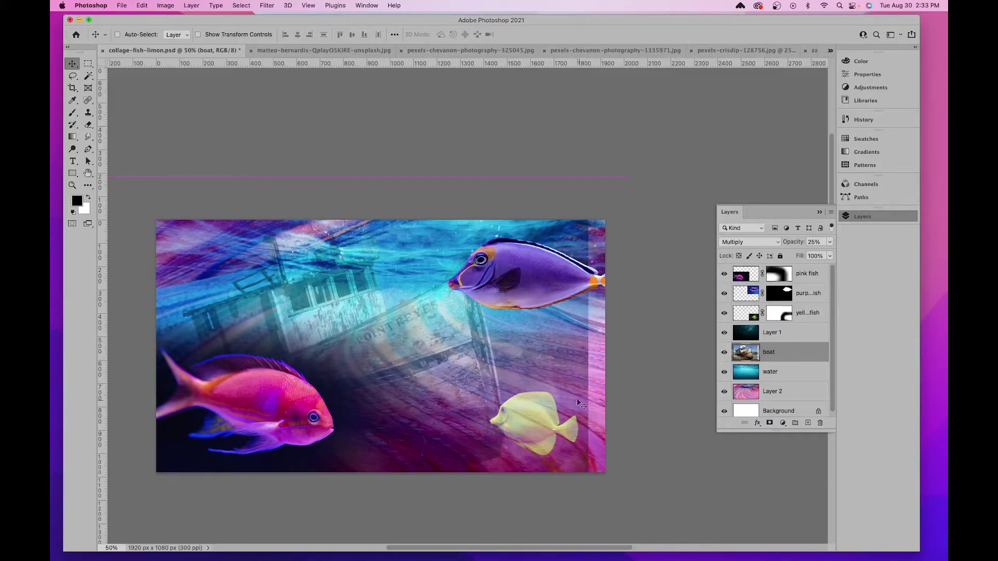
left_click_drag(479, 354, 453, 347)
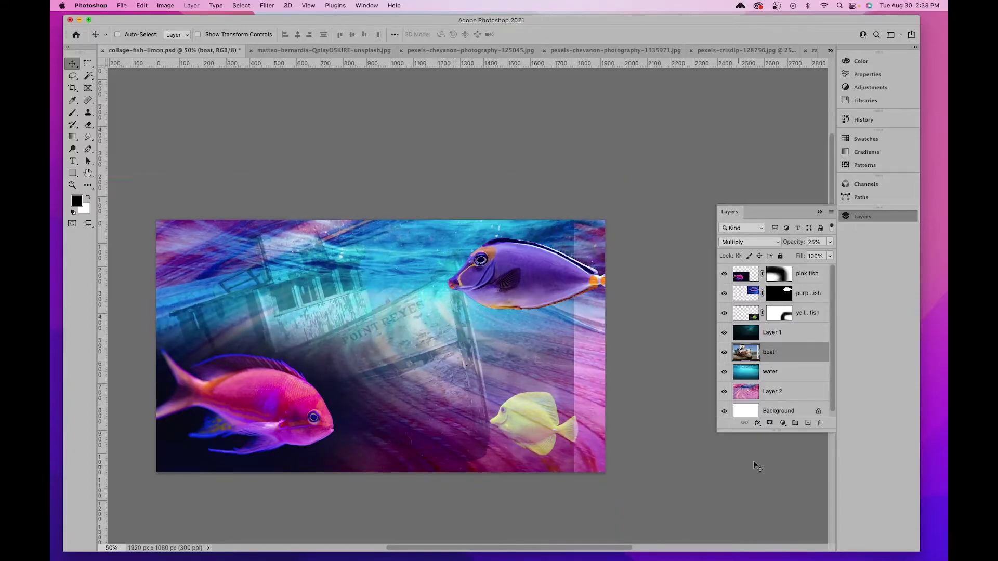
Add a layer mask to the boat layer and fade its hard right edge with a black 50% opacity brush, enlarged to 500
left_click(769, 424)
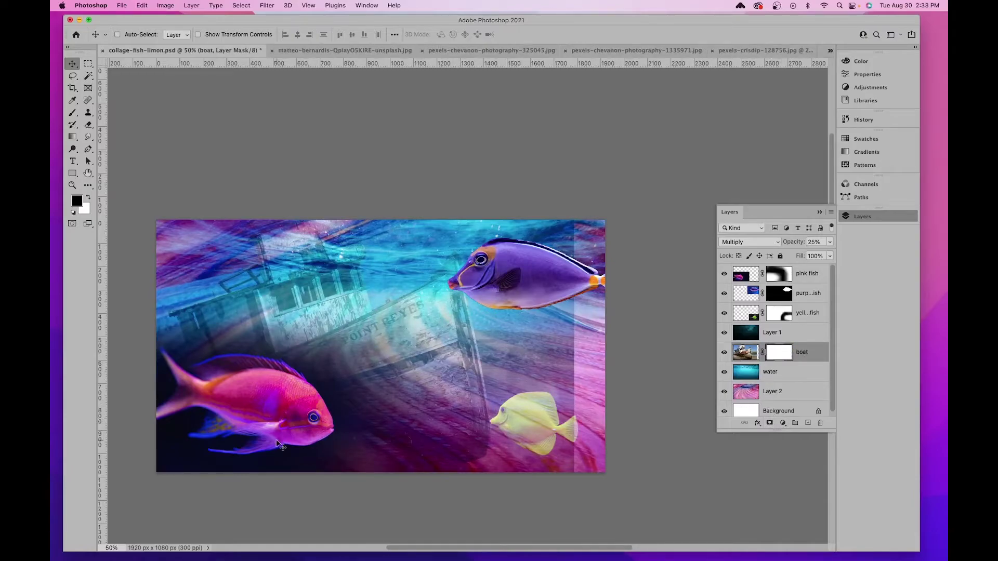
key("b")
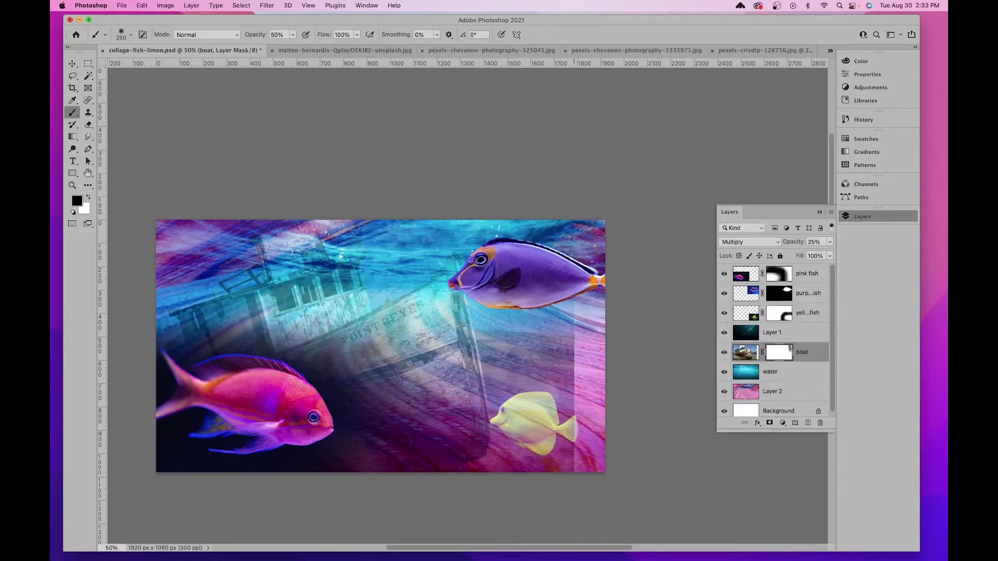
mouse_move(582, 415)
left_mouse_down()
mouse_move(571, 433)
mouse_move(573, 418)
mouse_move(563, 484)
left_mouse_up()
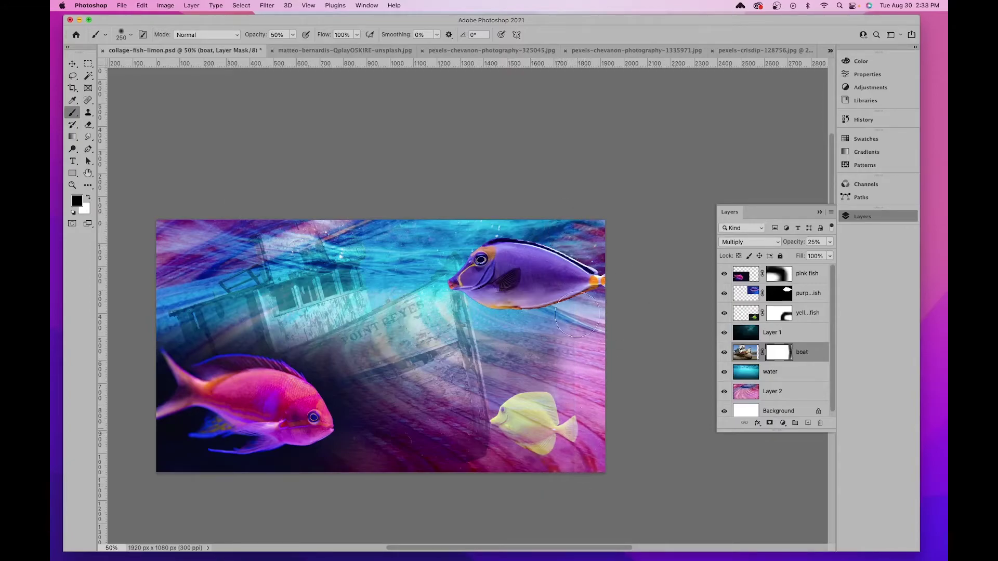
key("bracketright")
key("bracketright")
key("bracketright")
key("bracketright")
key("bracketright")
key("bracketright")
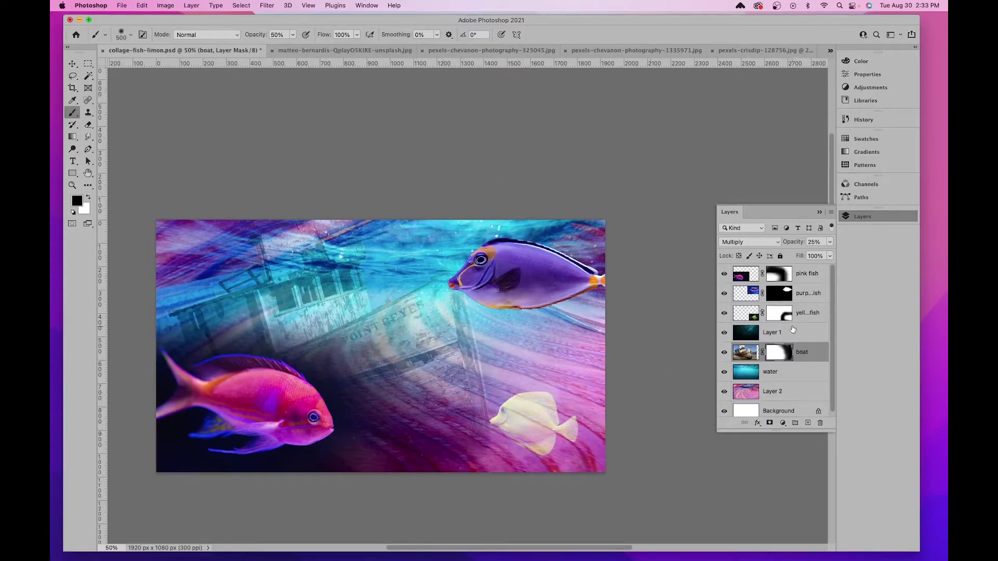
Set the yellow fish layer's blend mode to Normal and place the fish near the canvas's lower-right corner
left_click(750, 314)
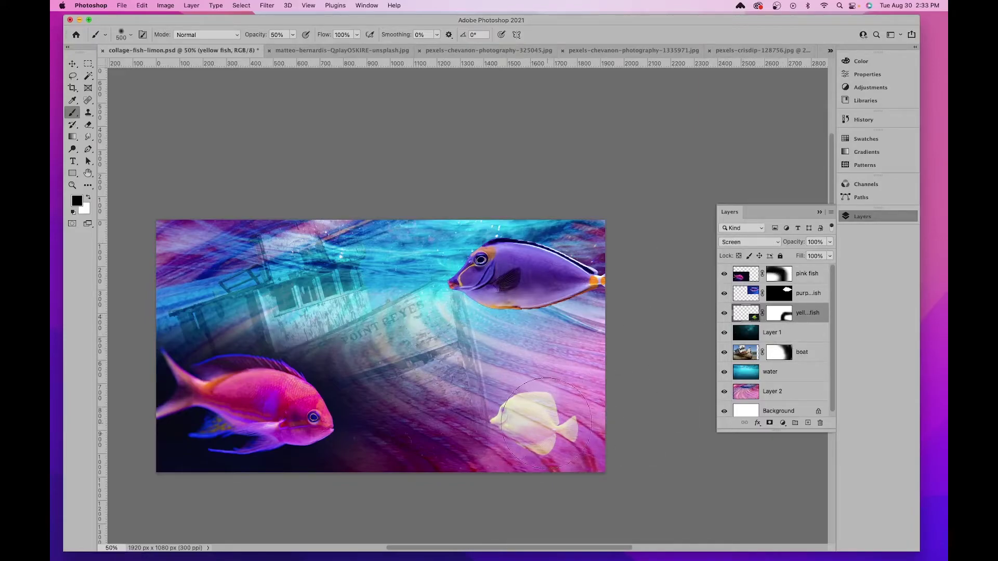
key("v")
left_click_drag(526, 413, 273, 253)
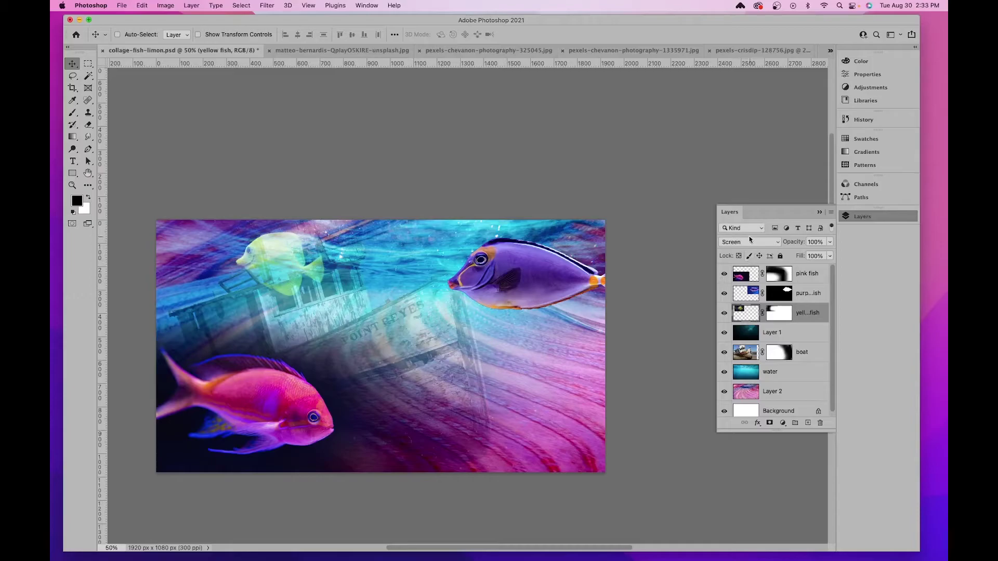
left_click(750, 241)
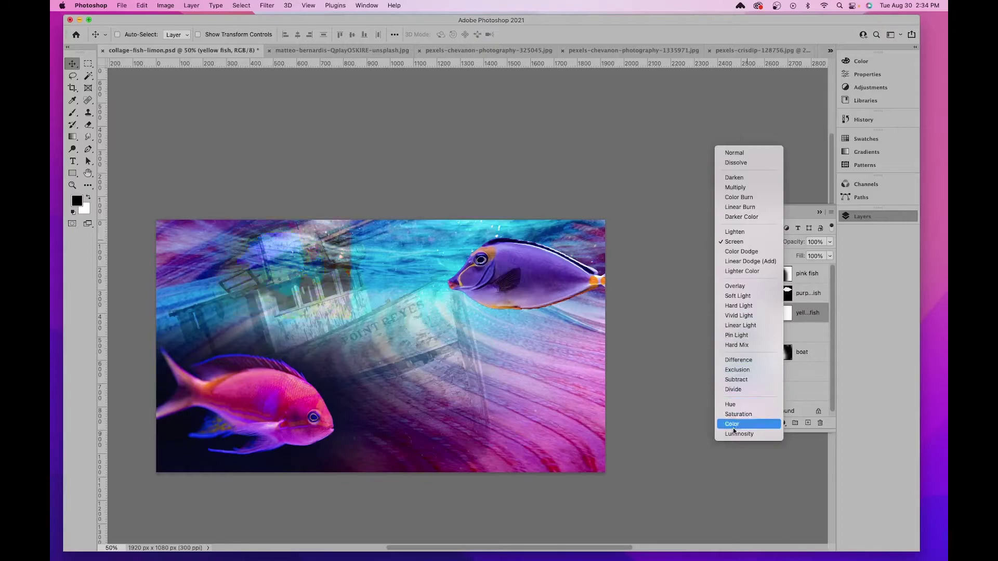
left_click(732, 153)
left_click_drag(313, 260, 586, 413)
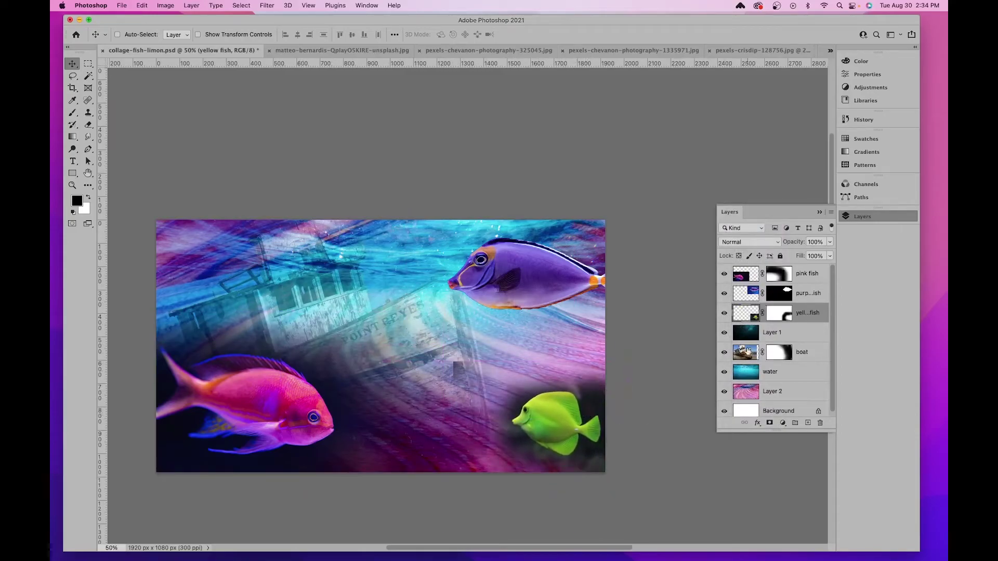
Mask out the dark leftover patch above the yellow fish with a size 300 black brush at 100% opacity
left_click(785, 312)
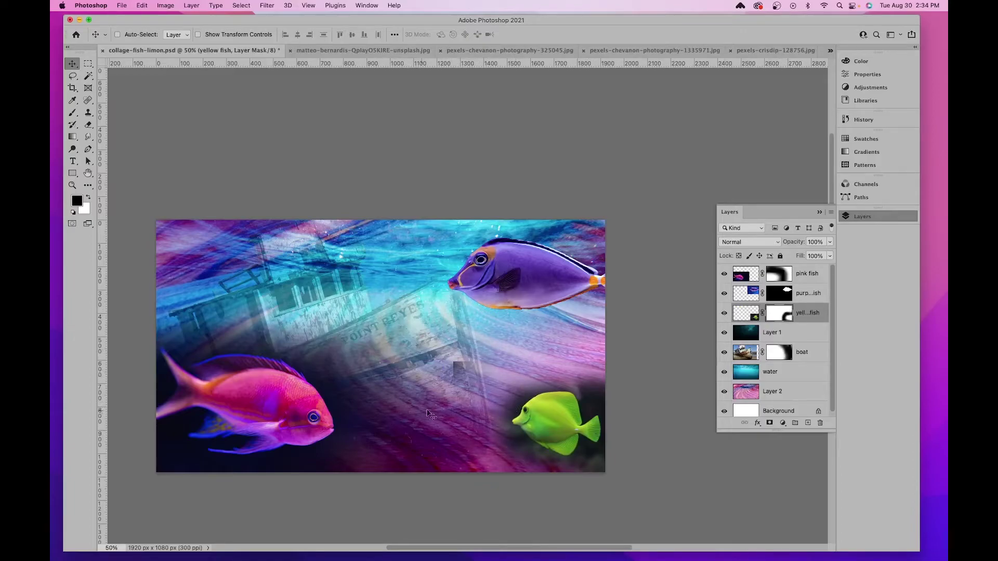
key("b")
key("bracketleft")
key("bracketleft")
key("bracketleft")
key("bracketleft")
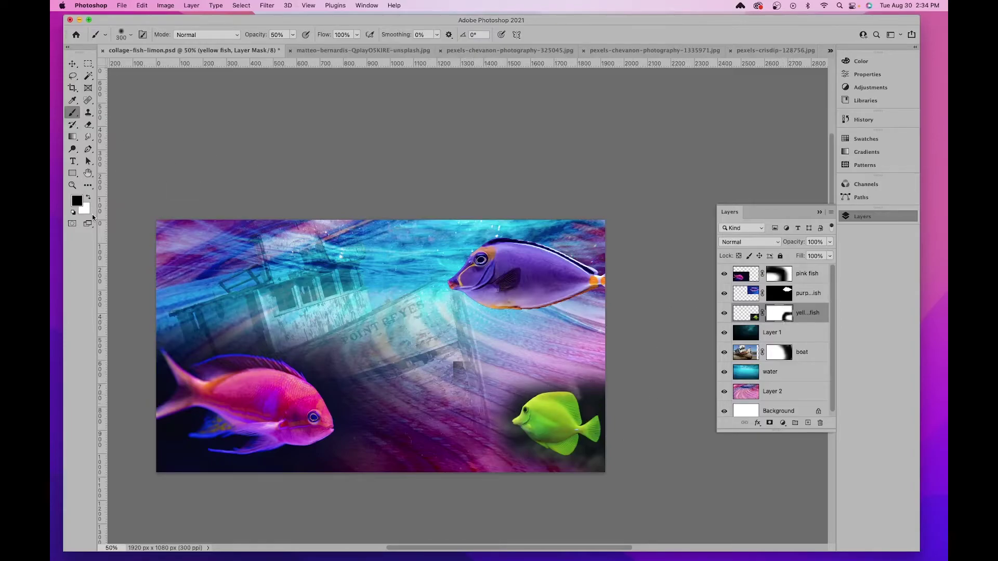
left_click(292, 37)
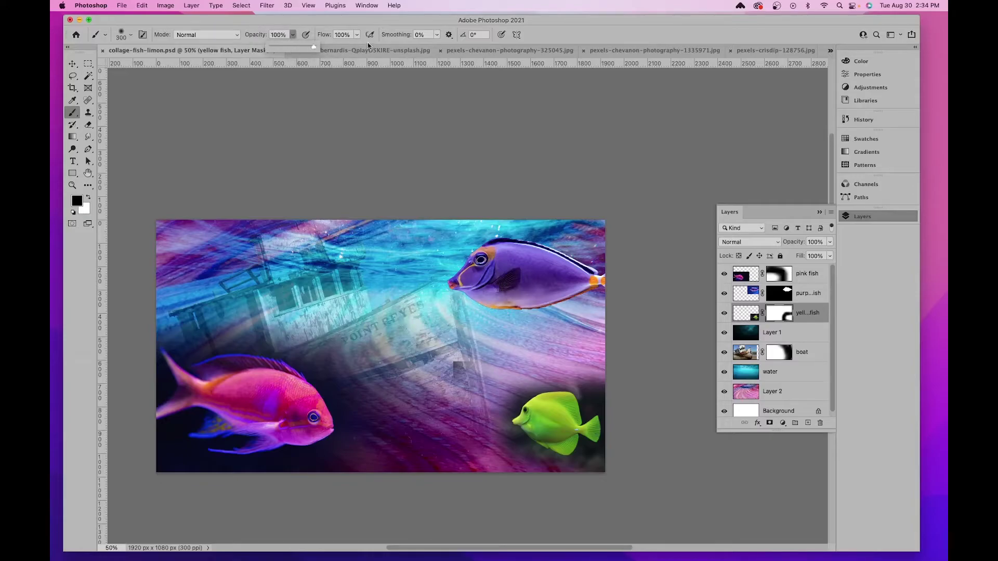
left_click(462, 369)
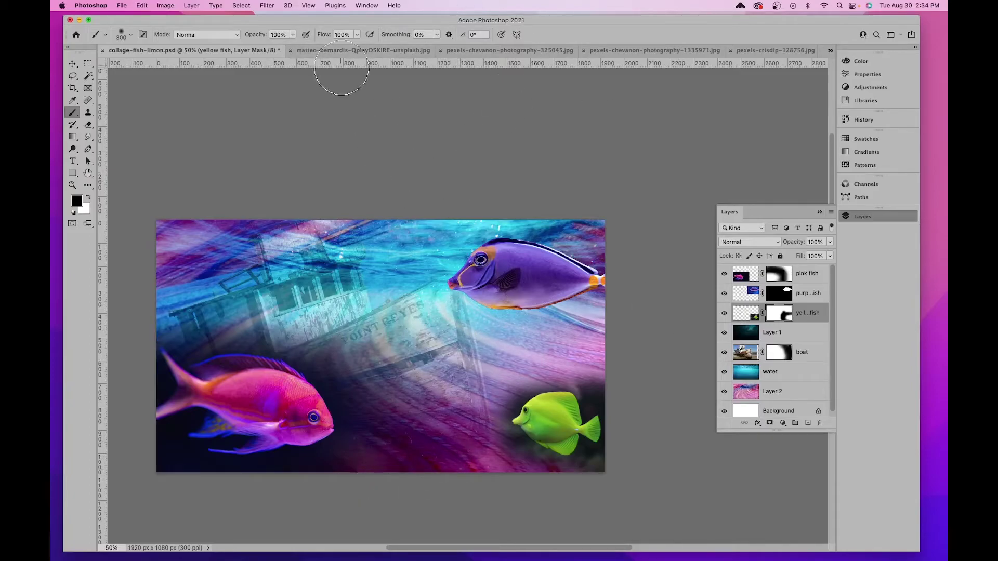
Close the pink betta photo and copy the red betta photo into the collage as a new layer
left_click(400, 50)
left_click(493, 50)
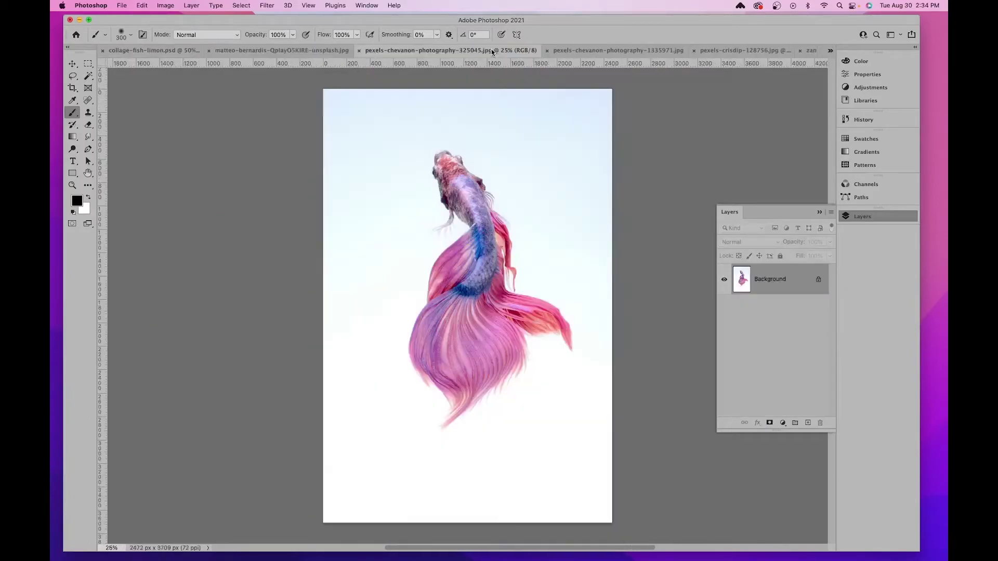
left_click(358, 50)
left_click(483, 51)
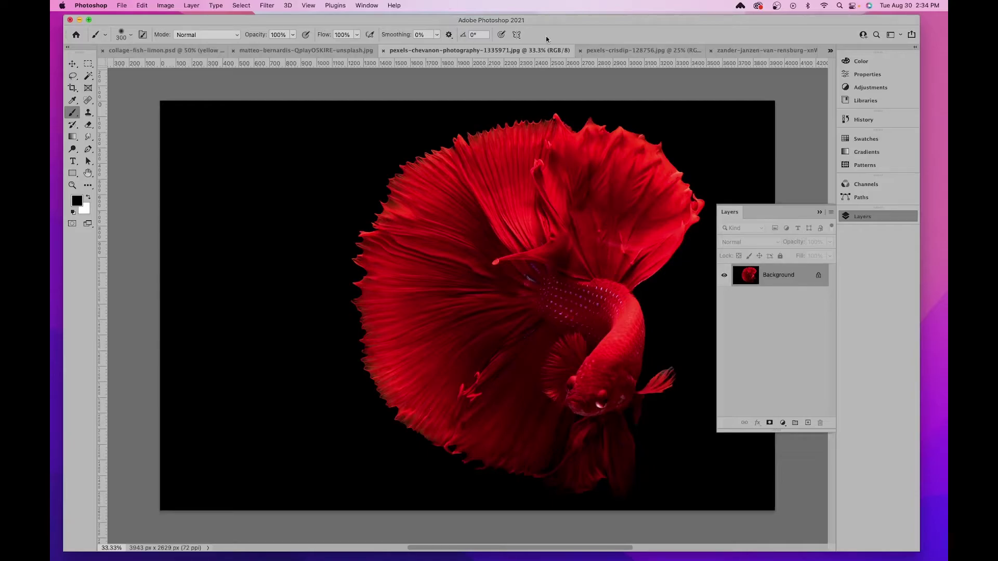
mouse_move(778, 279)
left_mouse_down()
mouse_move(218, 42)
mouse_move(135, 47)
mouse_move(156, 73)
mouse_move(423, 231)
mouse_move(290, 329)
mouse_move(234, 343)
mouse_move(156, 335)
mouse_move(202, 259)
mouse_move(244, 301)
mouse_move(213, 331)
left_mouse_up()
key("v")
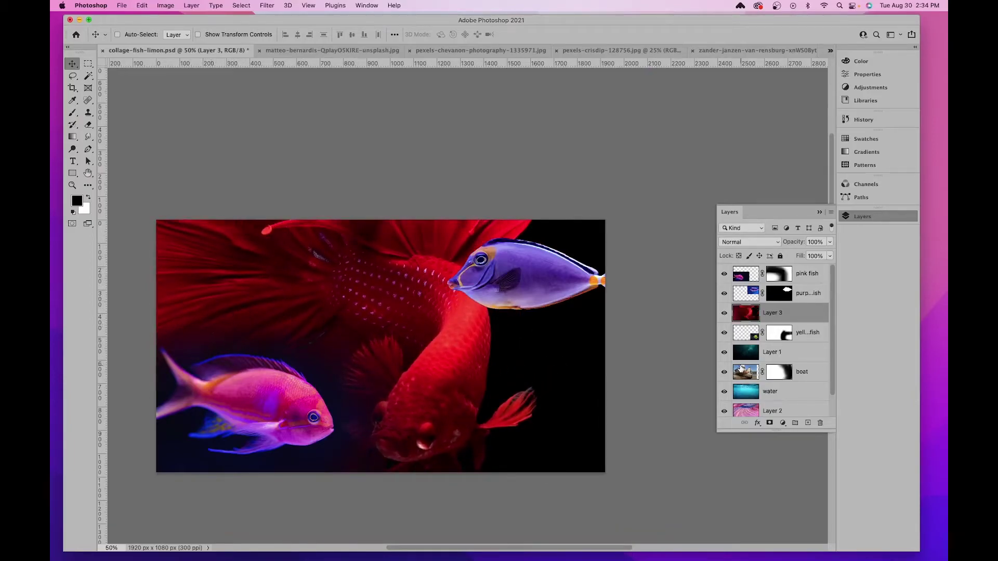
Move Layer 3 beneath the yellow fish layer and set its blend mode to Screen
left_click_drag(771, 313, 770, 345)
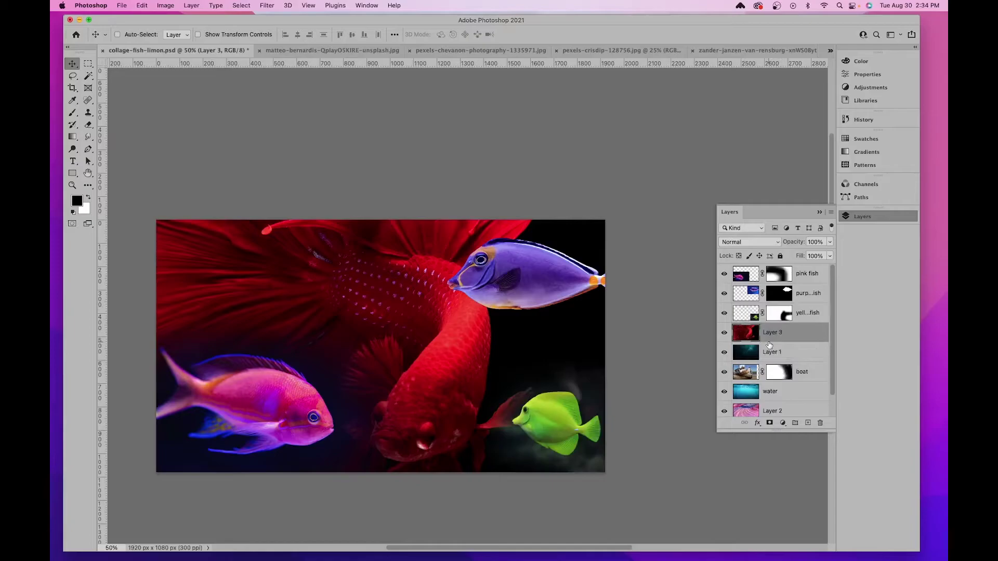
left_click(759, 241)
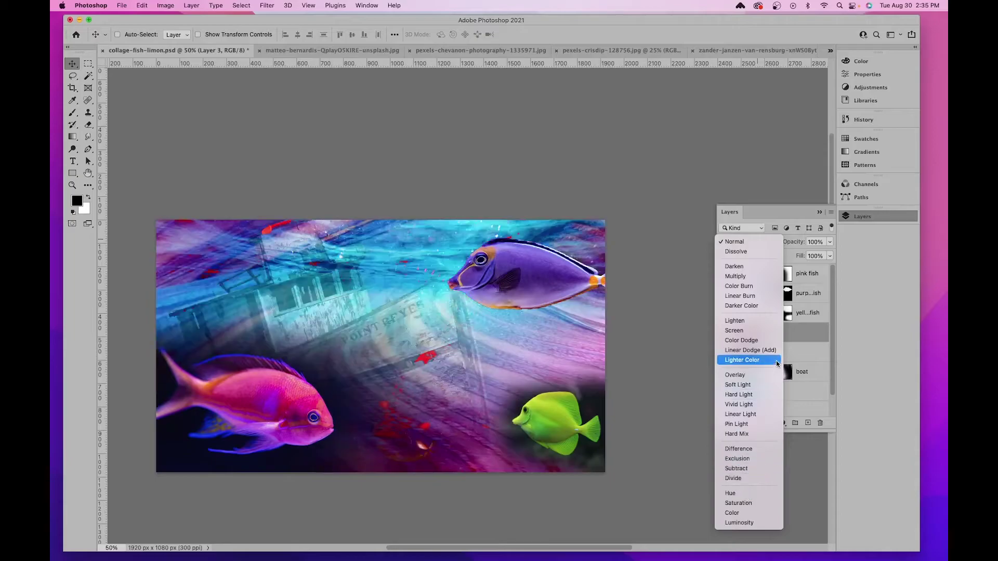
left_click(778, 331)
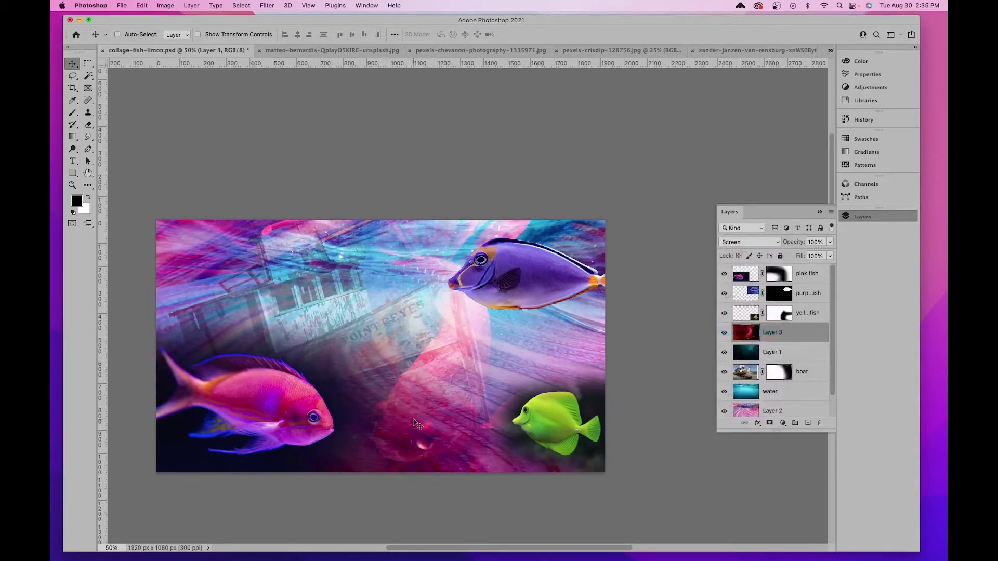
mouse_move(415, 417)
left_mouse_down()
mouse_move(410, 399)
mouse_move(472, 371)
mouse_move(426, 397)
mouse_move(419, 416)
left_mouse_up()
Switch Layer 3 to Normal, shift the red betta slightly down, and return its blend mode to Screen
left_click(736, 245)
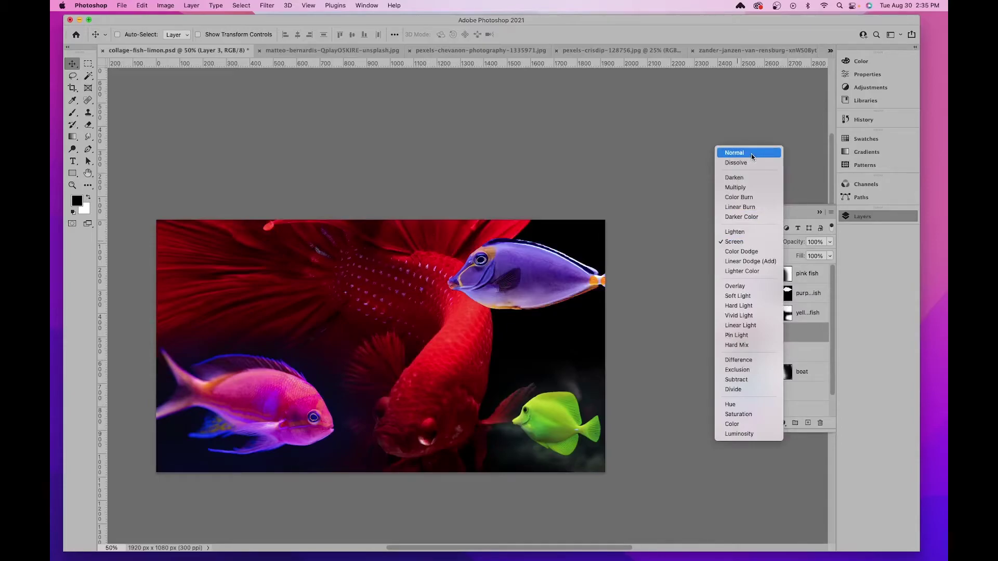
left_click(747, 157)
left_click_drag(415, 317, 417, 338)
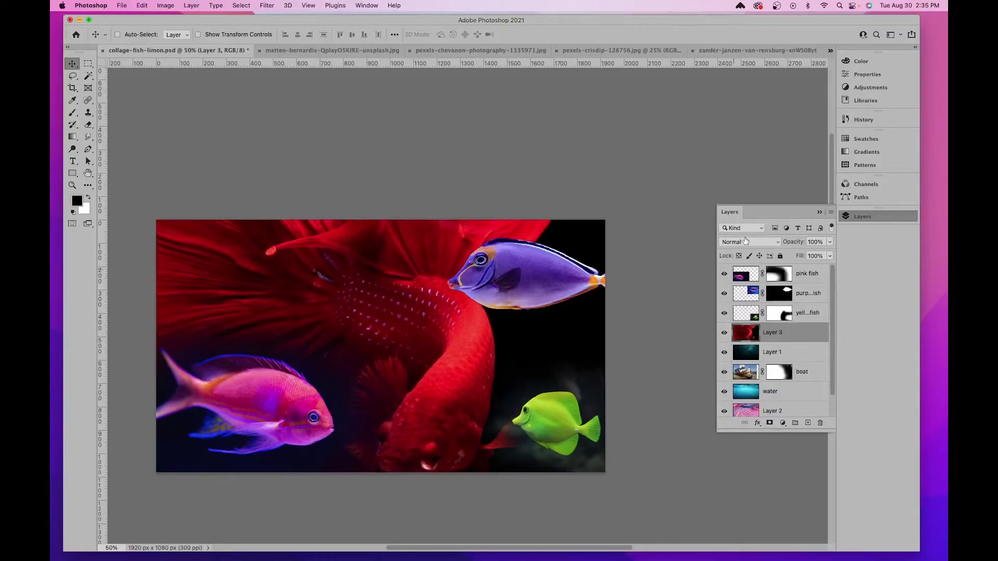
left_click(745, 241)
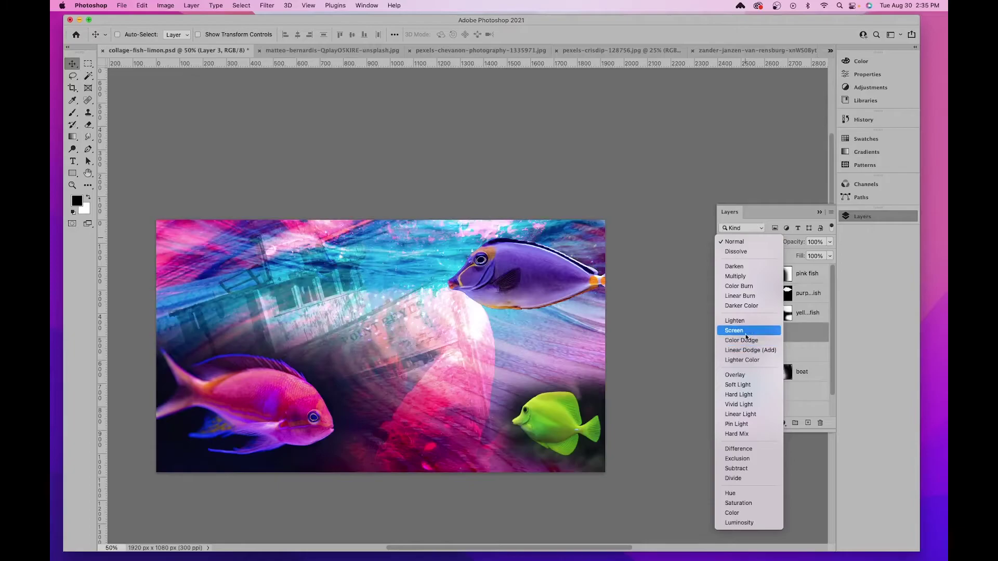
left_click(735, 331)
mouse_move(490, 353)
left_mouse_down()
mouse_move(511, 361)
mouse_move(577, 313)
mouse_move(608, 266)
mouse_move(599, 248)
mouse_move(559, 313)
mouse_move(497, 343)
left_mouse_up()
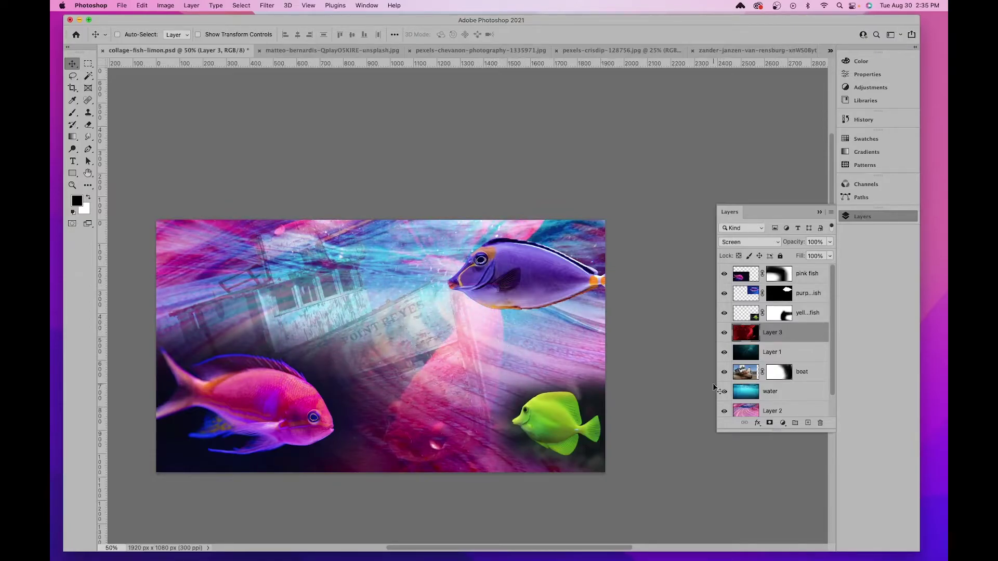
Try other positions for the red betta and settle it between the pink and yellow fish
left_click_drag(426, 411, 566, 201)
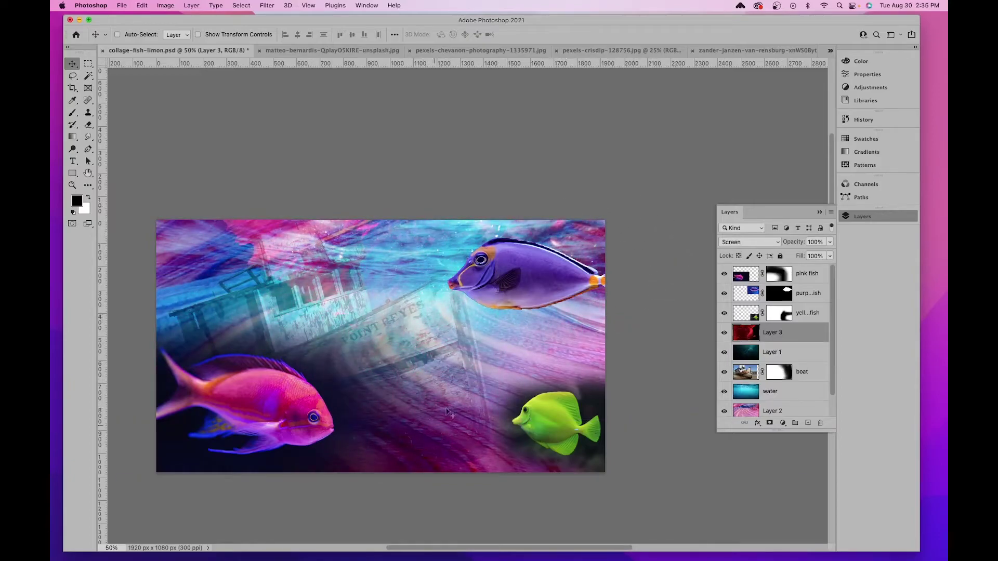
left_click_drag(422, 281, 306, 481)
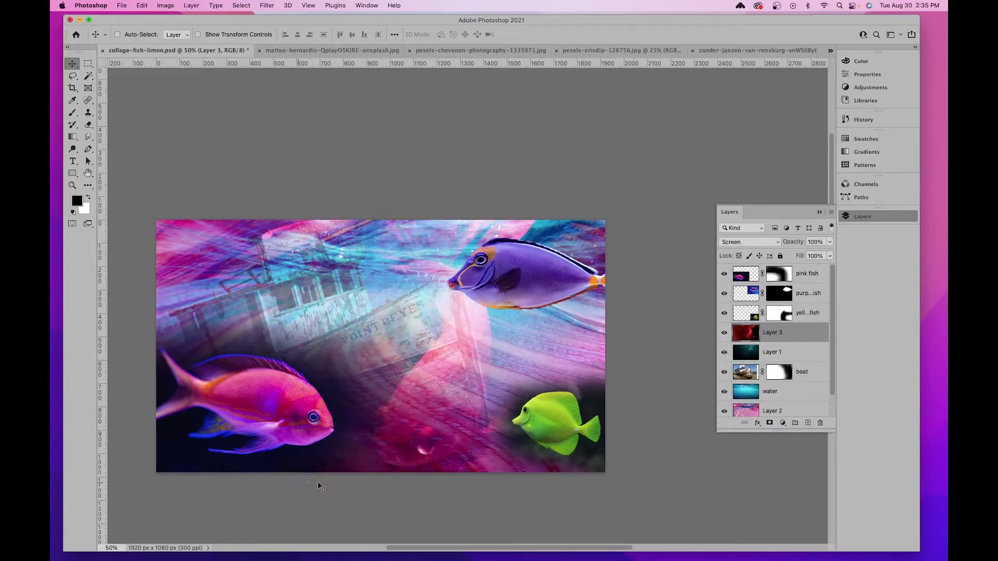
left_click_drag(461, 422, 460, 411)
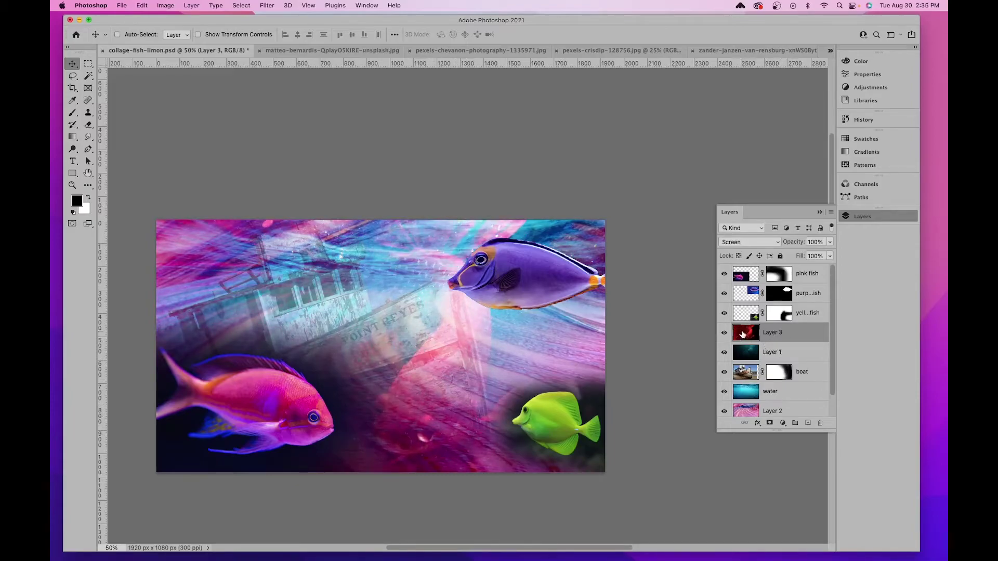
Add a new empty layer directly above Layer 1 and name it "darkening"
left_click(748, 355)
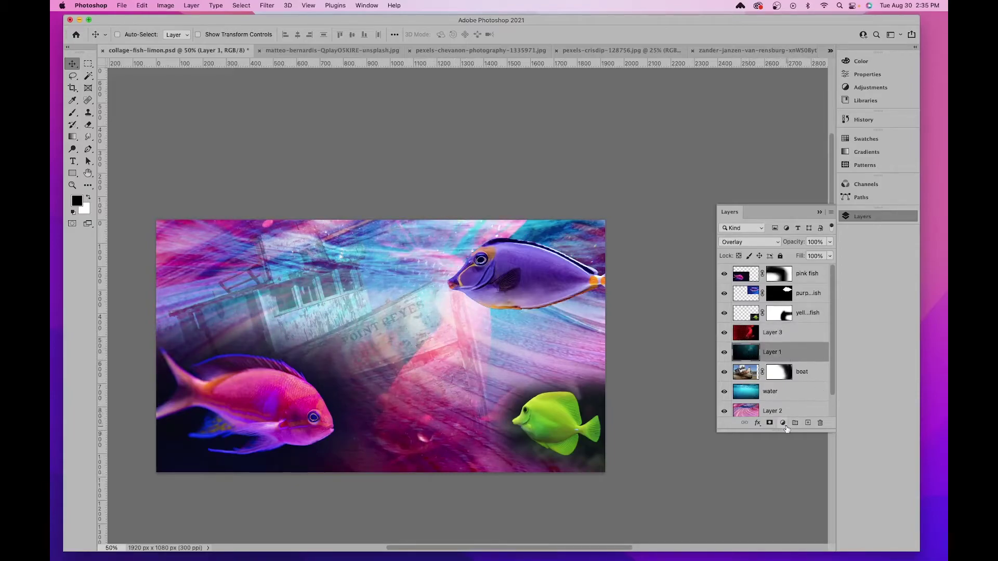
left_click(807, 422)
double_click(766, 353)
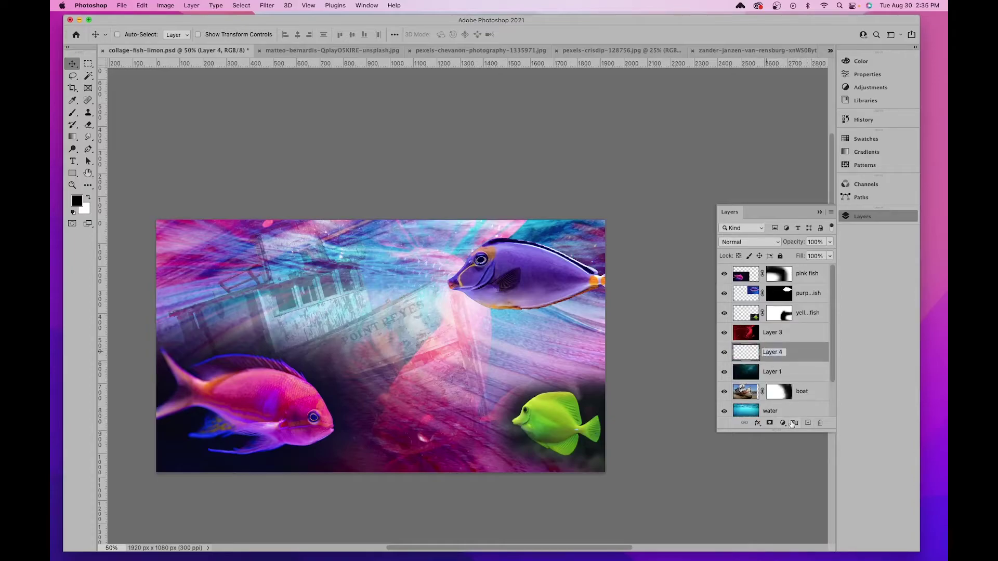
type("darkening")
key("Return")
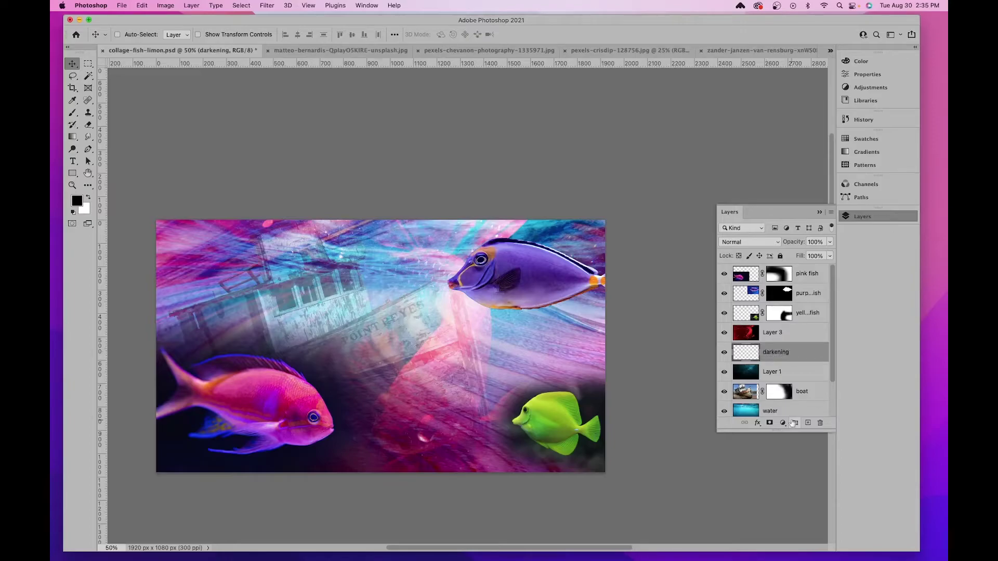
Rename Layer 1 as "dark bg" and the red betta's Layer 3 as "red fish"
left_click(724, 372)
left_click(724, 372)
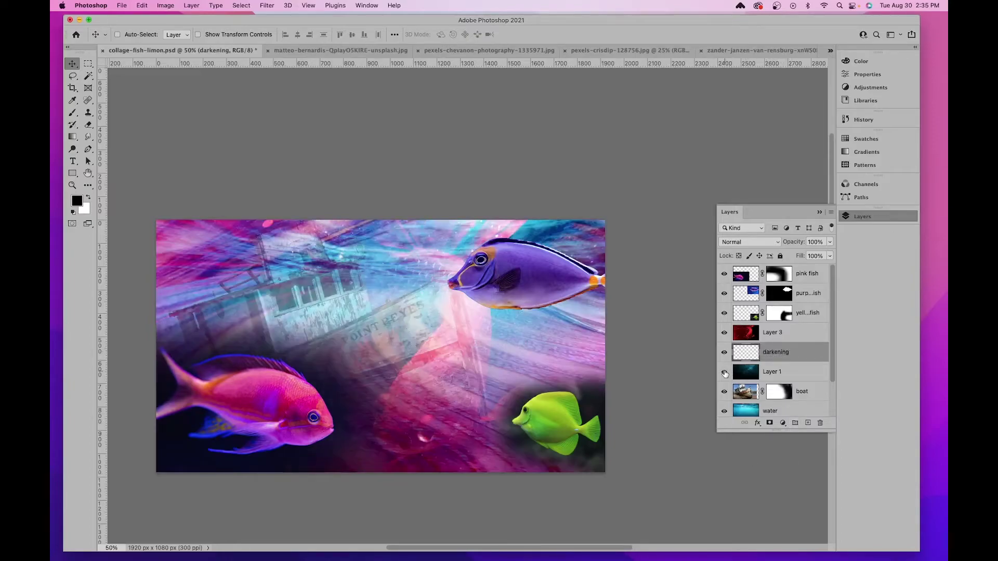
double_click(778, 373)
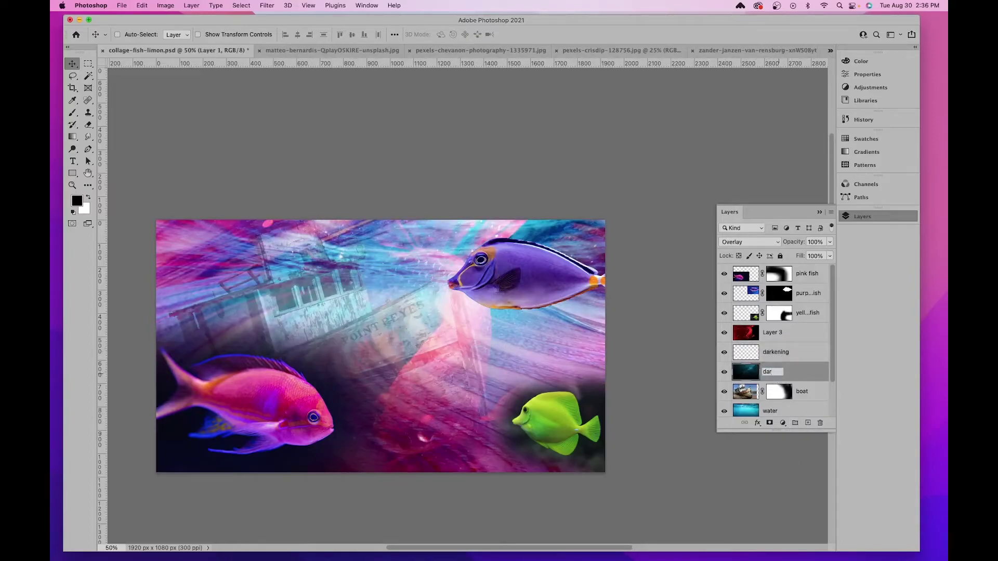
key("Return")
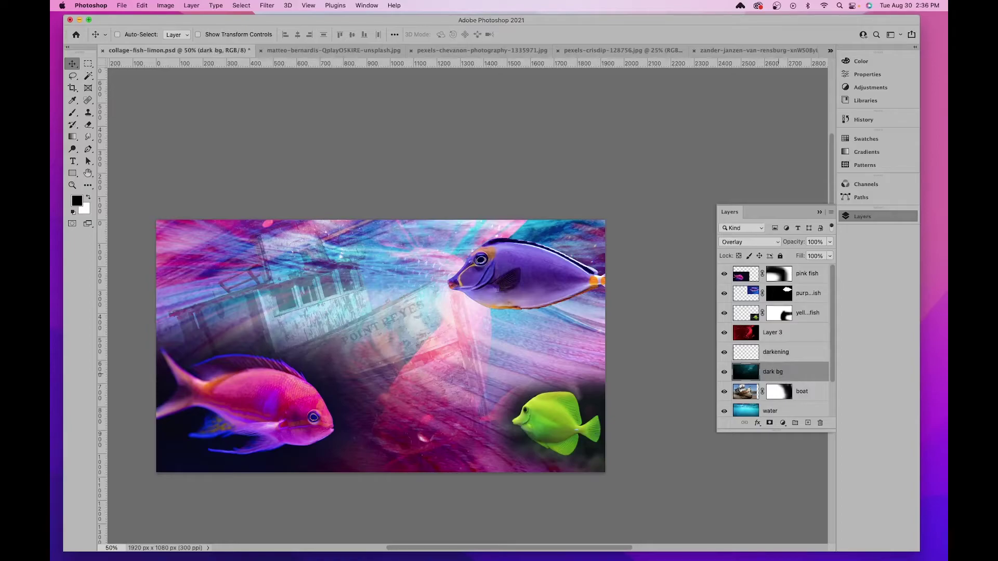
double_click(779, 332)
type("red")
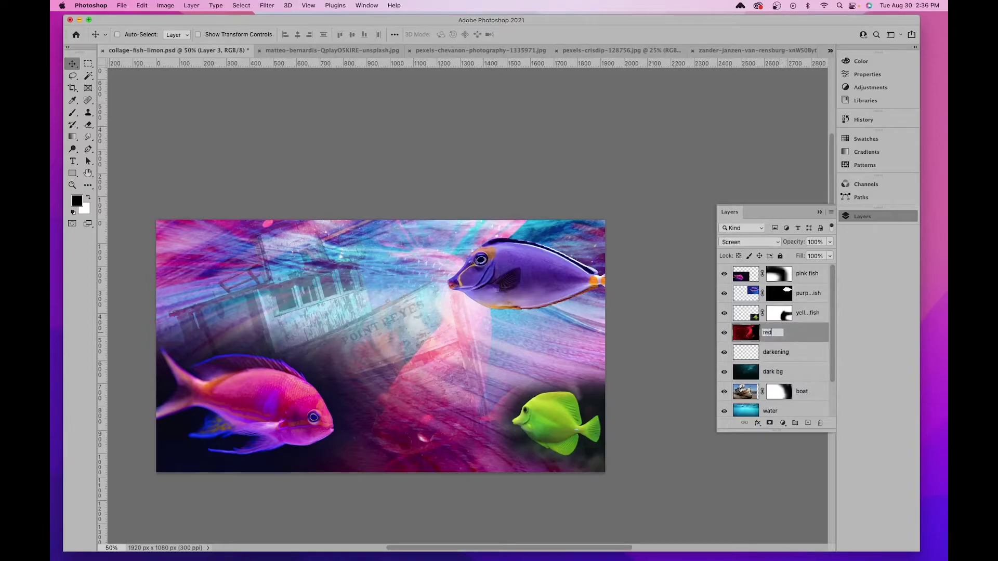
type(" fish")
key("Return")
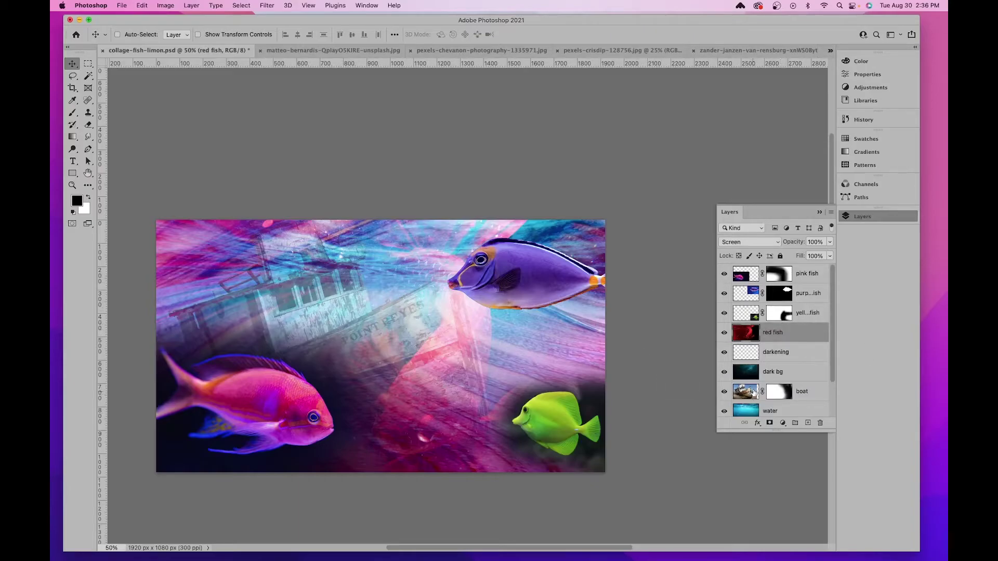
On the darkening layer, paint black around the red fish with a 1000 px brush at 46% opacity, undoing unwanted strokes
left_click(776, 353)
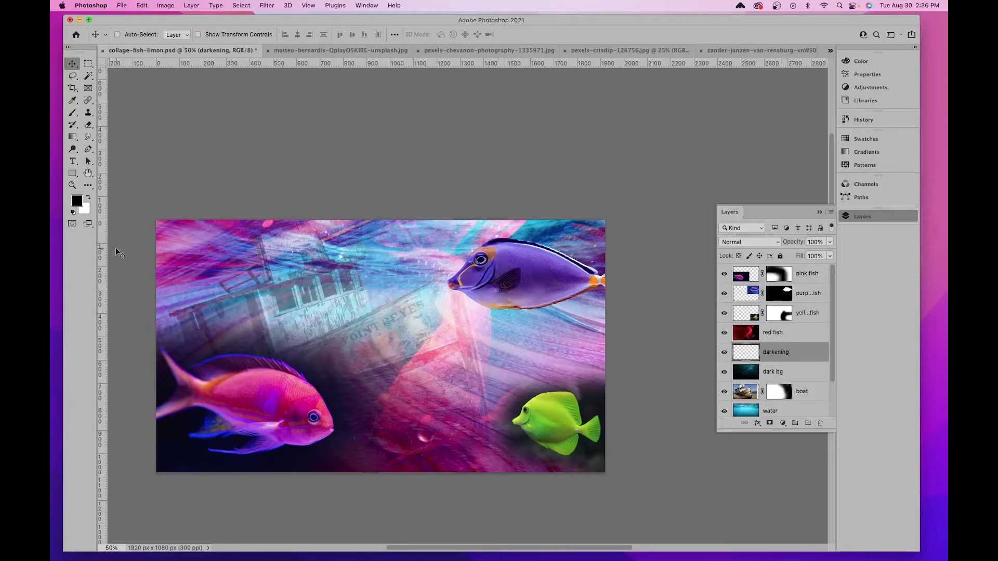
key("b")
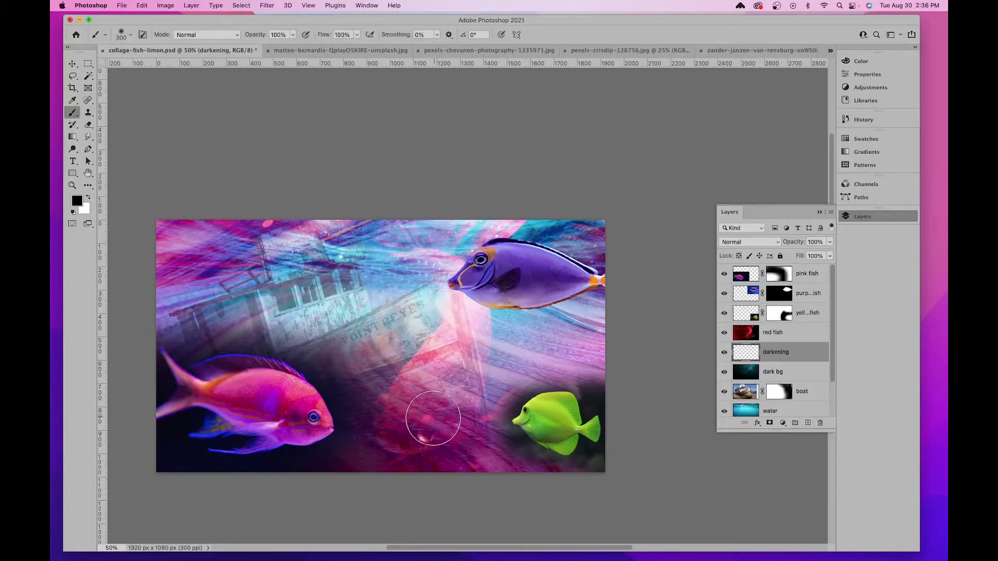
left_click(292, 34)
left_click_drag(286, 47, 268, 51)
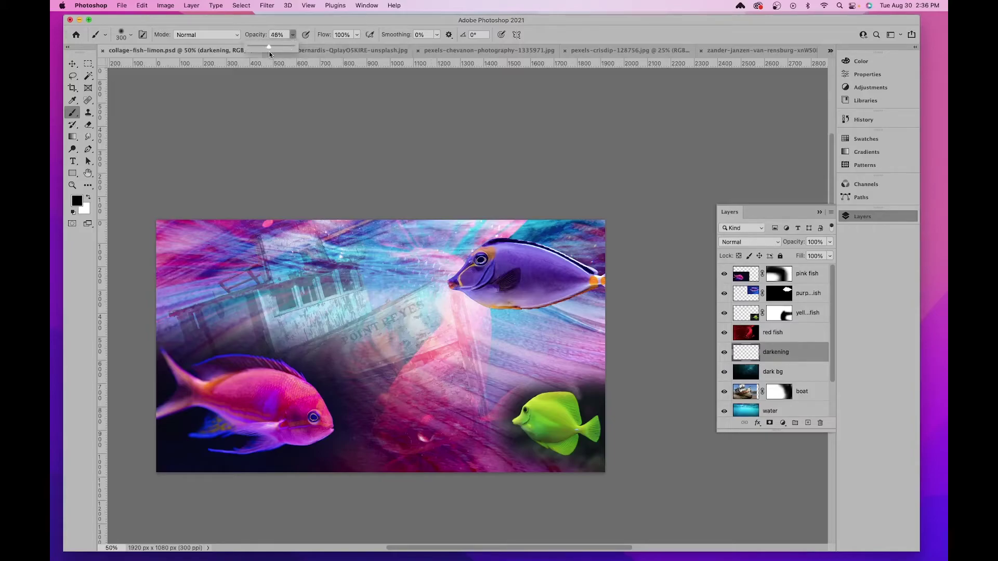
left_click(318, 21)
key("bracketright")
key("bracketright")
key("bracketright")
key("bracketright")
key("bracketright")
key("bracketright")
key("bracketright")
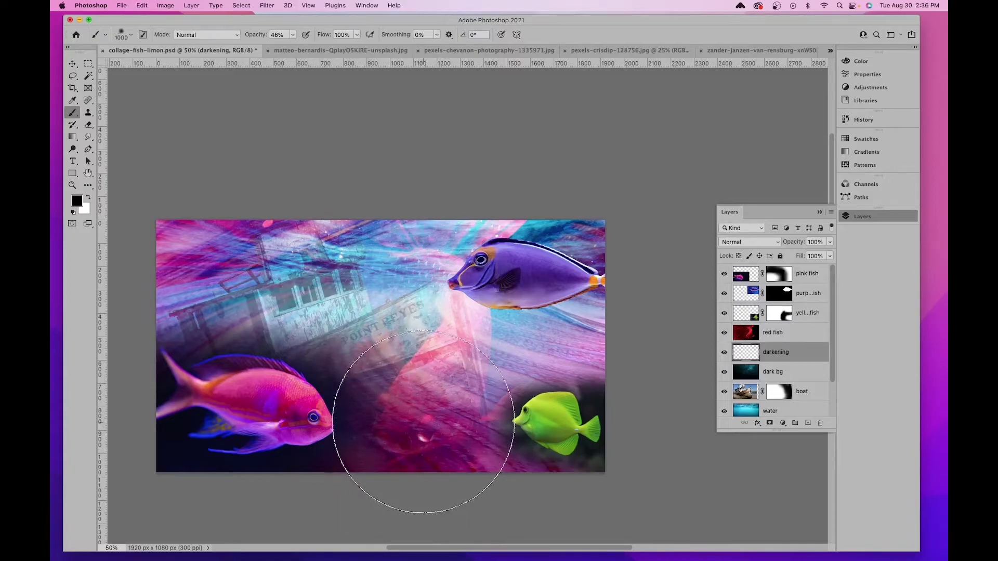
left_click(424, 422)
left_click(501, 401)
left_click(510, 432)
key("super+z")
key("super+z")
key("super+z")
Darken the background around the yellow fish and the lower corner beside it using a 600 px black brush
key("bracketleft")
key("bracketleft")
key("bracketleft")
key("bracketleft")
key("bracketleft")
key("bracketleft")
key("bracketleft")
key("bracketleft")
key("bracketleft")
key("bracketleft")
key("bracketleft")
key("bracketleft")
key("bracketleft")
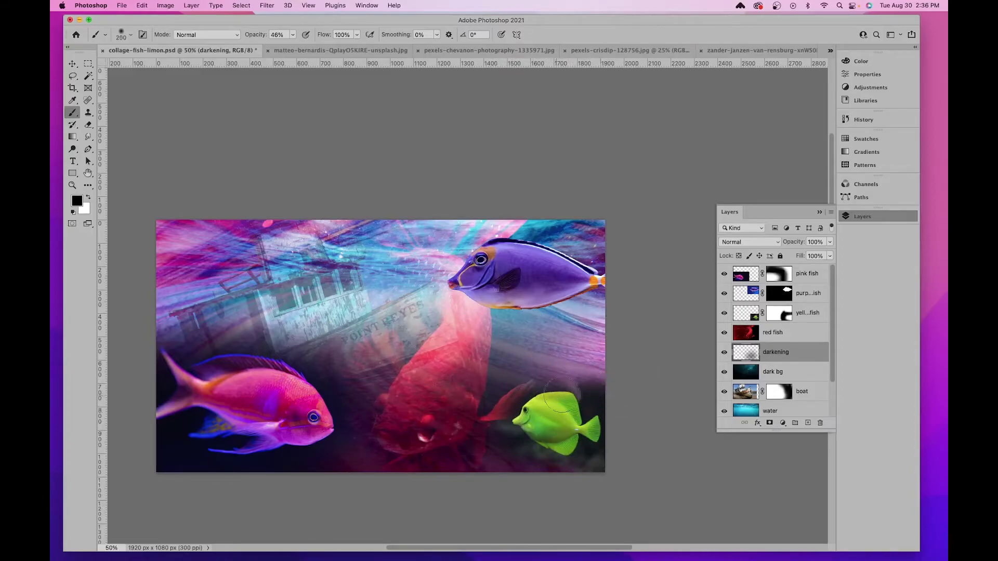
left_click(725, 314)
key("bracketright")
key("bracketright")
key("bracketright")
key("bracketright")
key("bracketright")
mouse_move(554, 384)
left_mouse_down()
mouse_move(639, 411)
mouse_move(614, 360)
mouse_move(662, 468)
left_mouse_up()
mouse_move(536, 387)
left_mouse_down()
mouse_move(671, 403)
mouse_move(650, 425)
mouse_move(640, 369)
mouse_move(630, 451)
mouse_move(521, 479)
left_mouse_up()
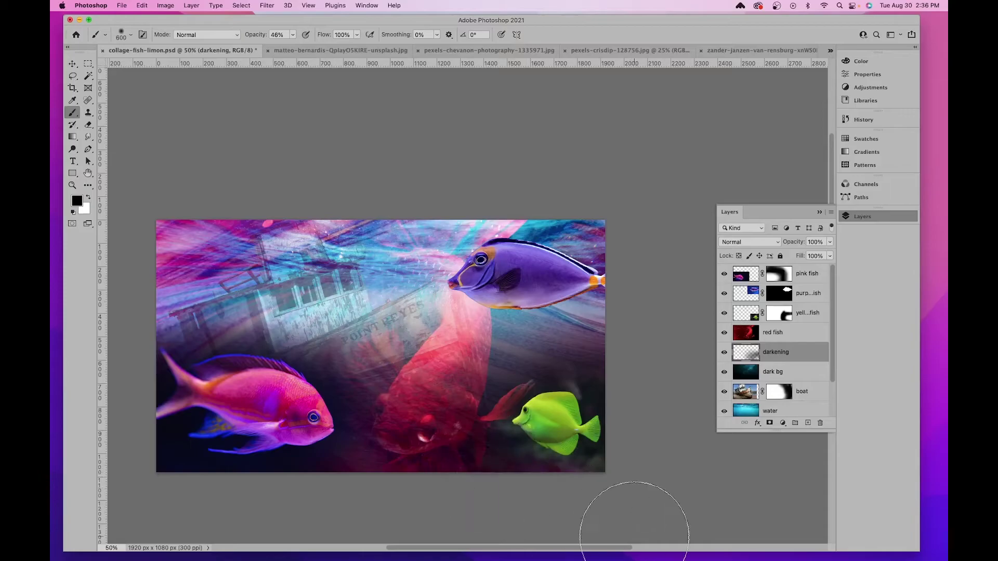
Darken the upper water above the boat, undo the last stroke, and lower the brush opacity to 10%
mouse_move(418, 262)
left_mouse_down()
mouse_move(353, 304)
mouse_move(213, 266)
left_mouse_up()
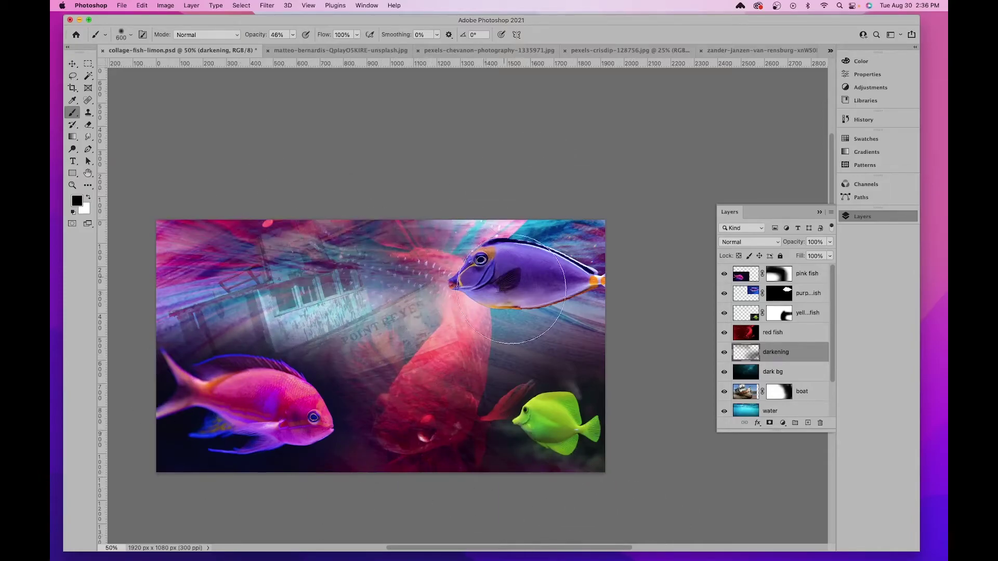
key("super+z")
left_click(292, 35)
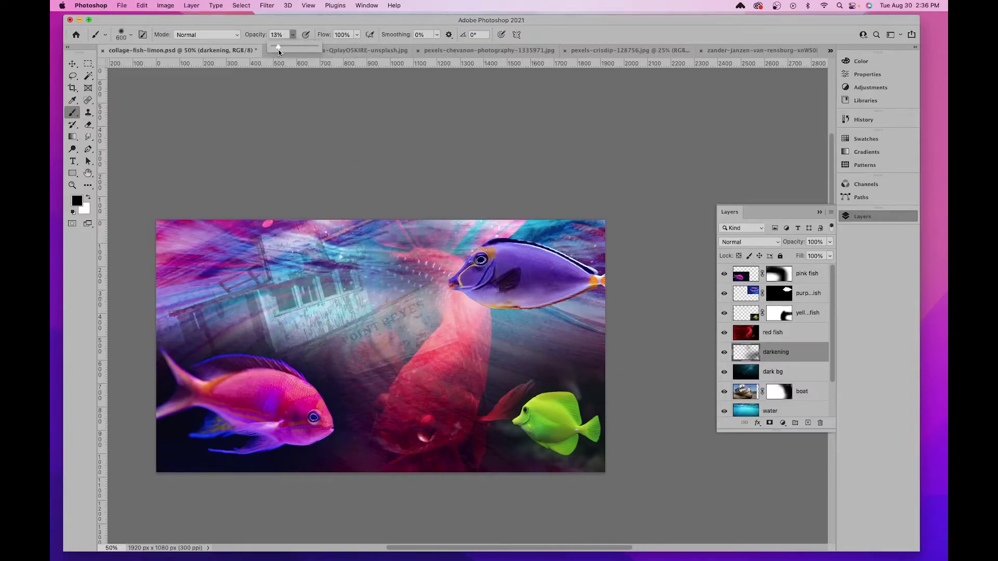
left_click_drag(276, 51, 277, 50)
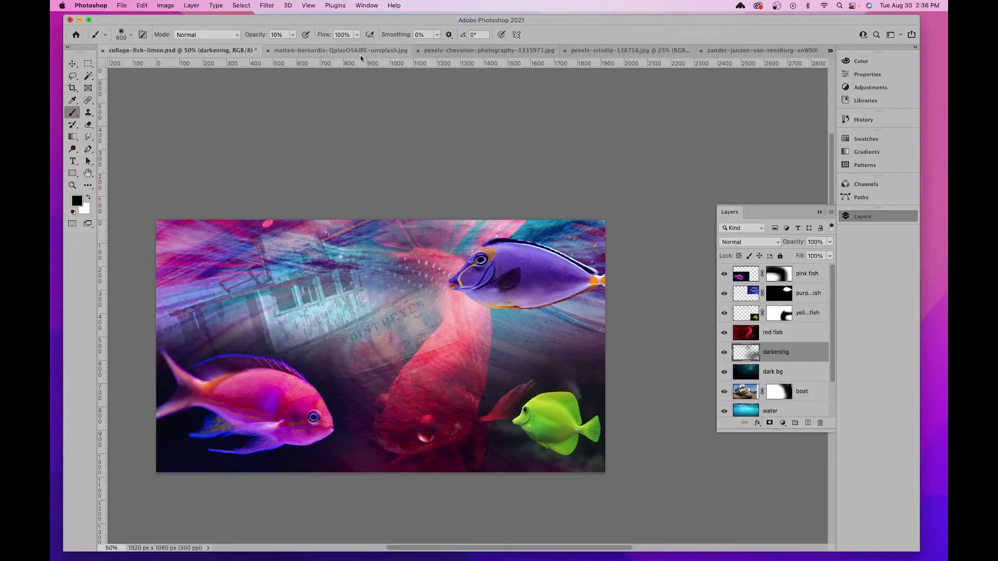
Close the red betta photo and switch to the shark photo with the Pen tool active
left_click(457, 51)
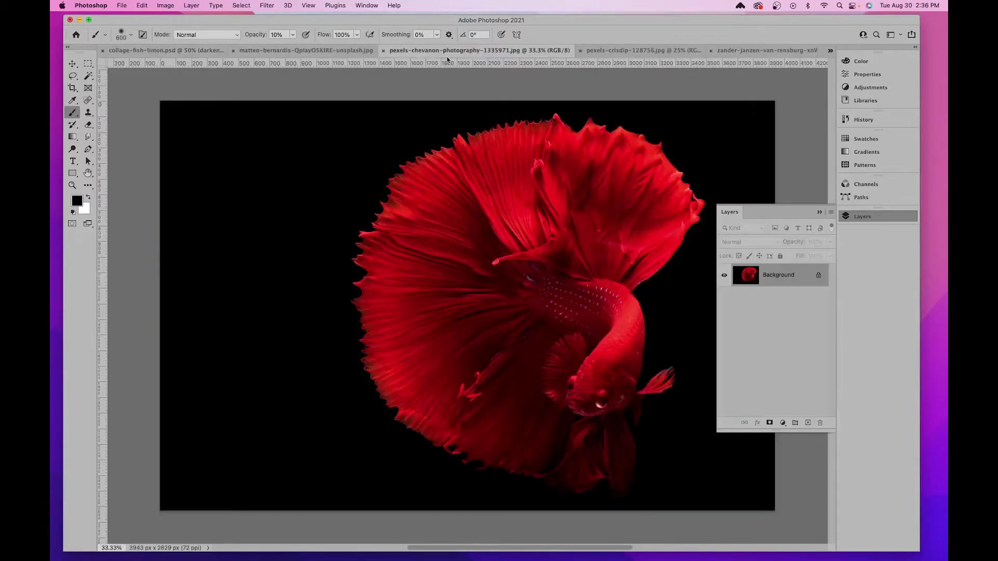
key("super+w")
left_click(653, 54)
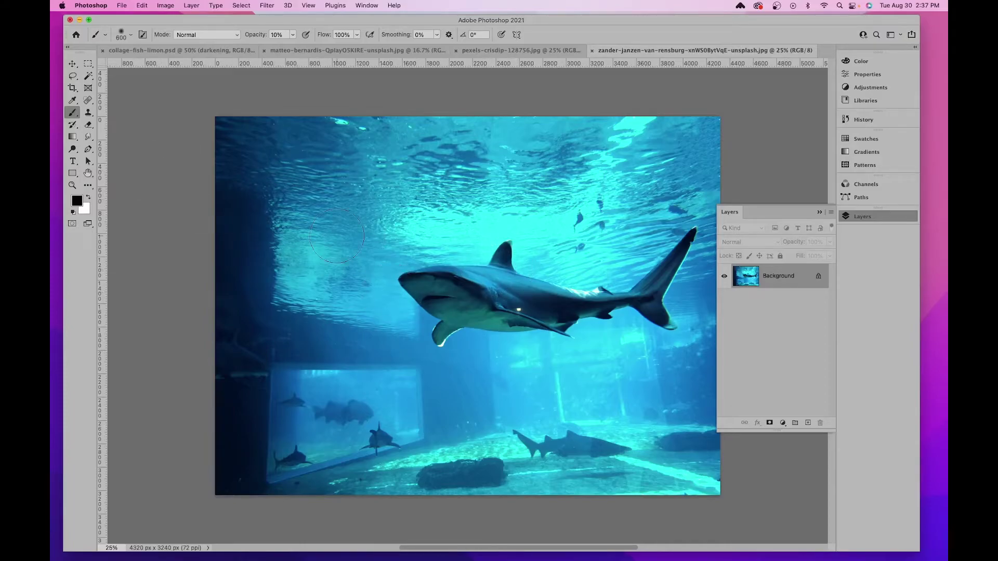
key("p")
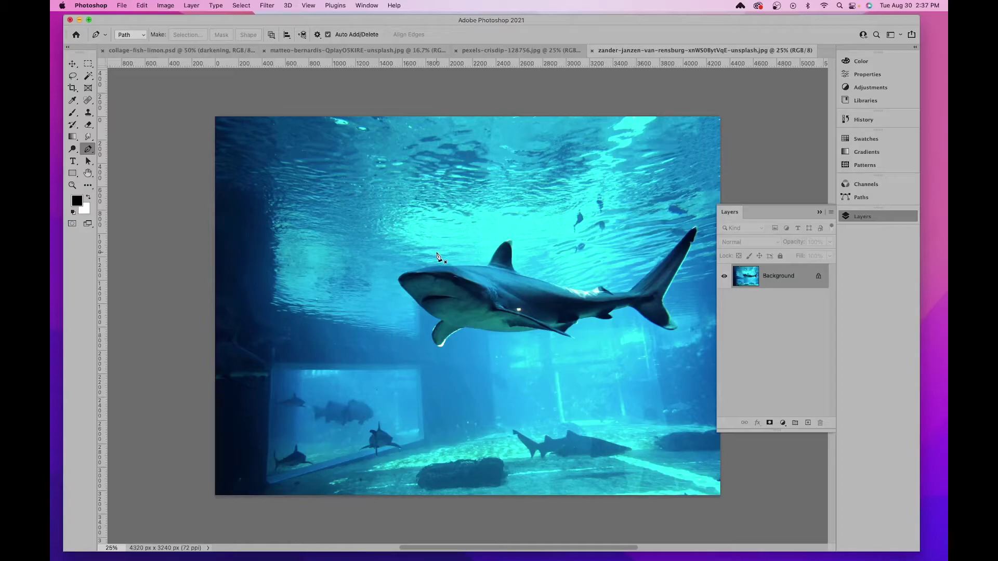
key("super+equal")
key("super+equal")
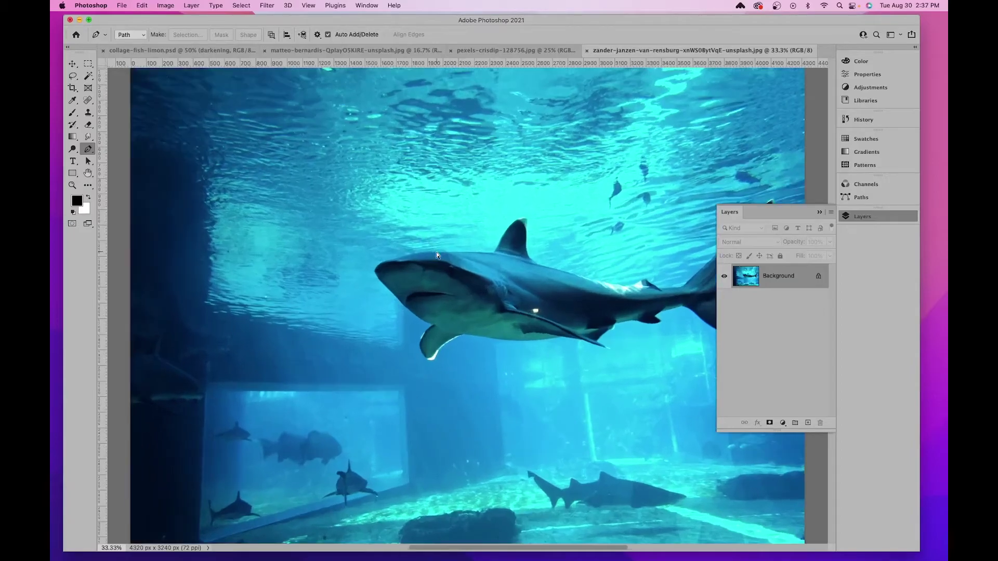
left_click(243, 194)
left_click(361, 155)
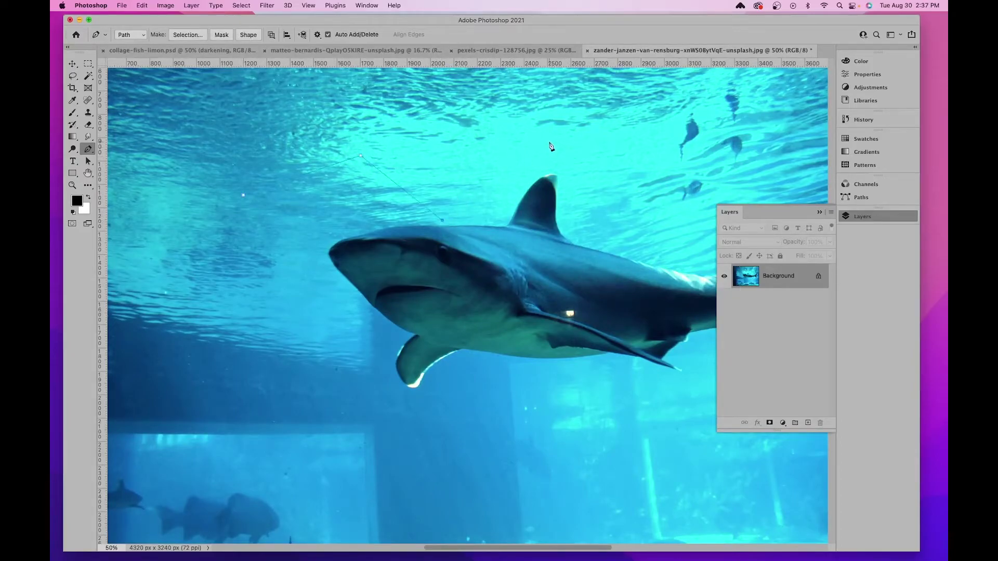
key("super+z")
key("super+z")
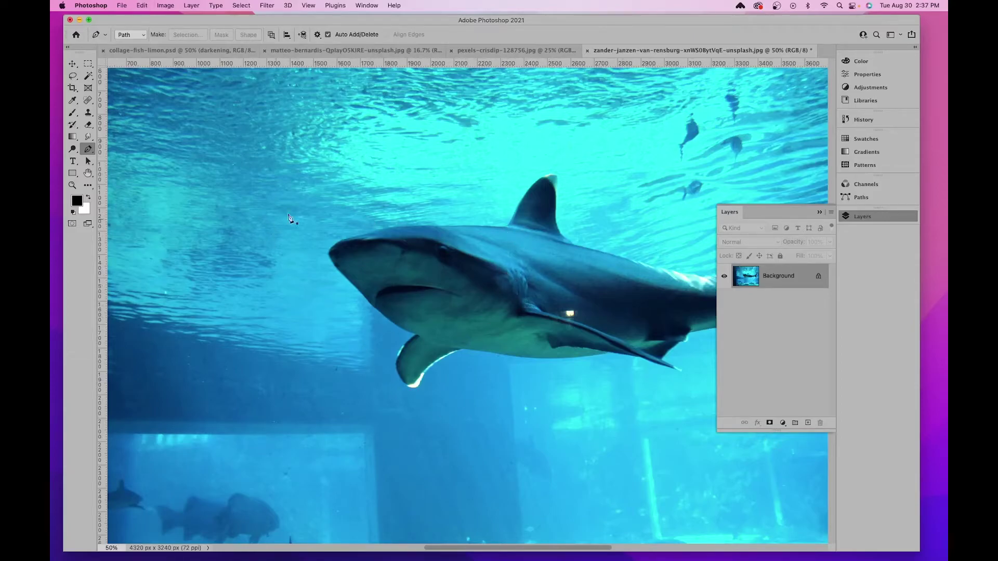
Add a white Solid Color fill layer over the shark photo as a blank practice surface
left_click(783, 425)
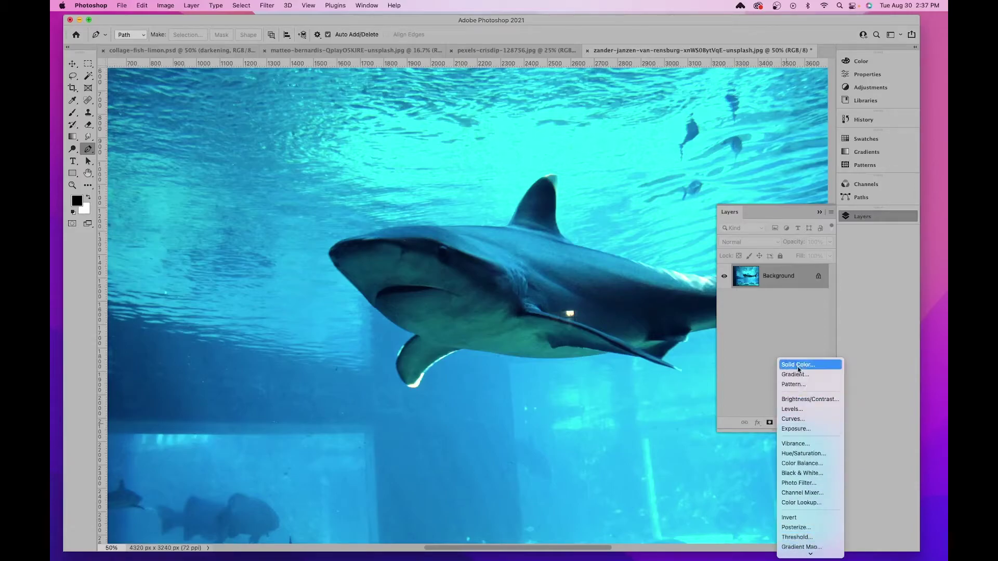
left_click(797, 366)
mouse_move(557, 189)
left_mouse_down()
mouse_move(470, 132)
mouse_move(445, 89)
left_mouse_up()
left_click(652, 106)
Draw a closed zigzag path with six anchor points joined by straight segments on the white fill
left_click(284, 285)
left_click(421, 157)
left_click(467, 218)
left_click(564, 144)
left_click(473, 286)
left_click(399, 218)
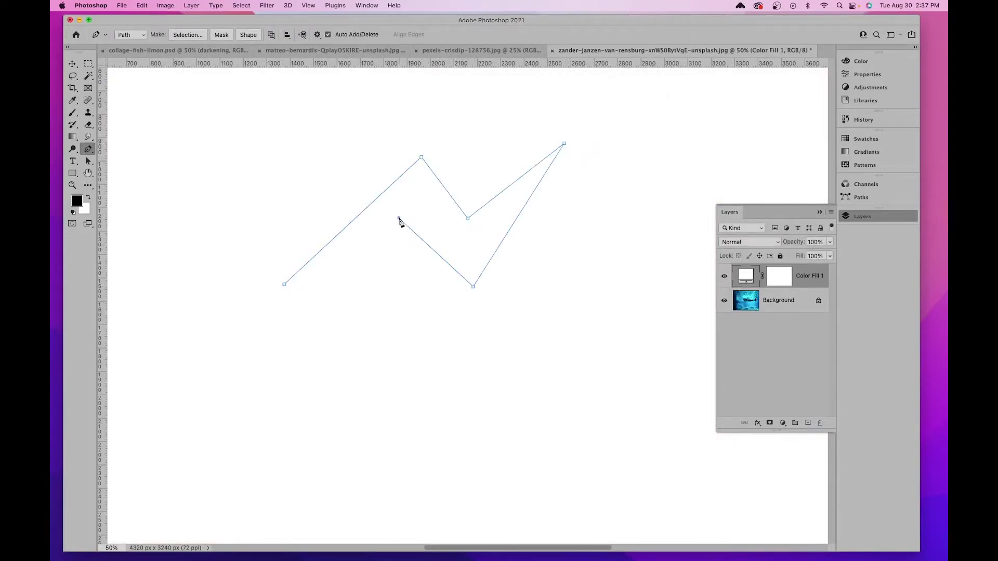
left_click(284, 285)
Undo the zigzag path point by point until the canvas is blank
key("super+z")
key("super+z")
key("super+z")
key("super+z")
key("super+z")
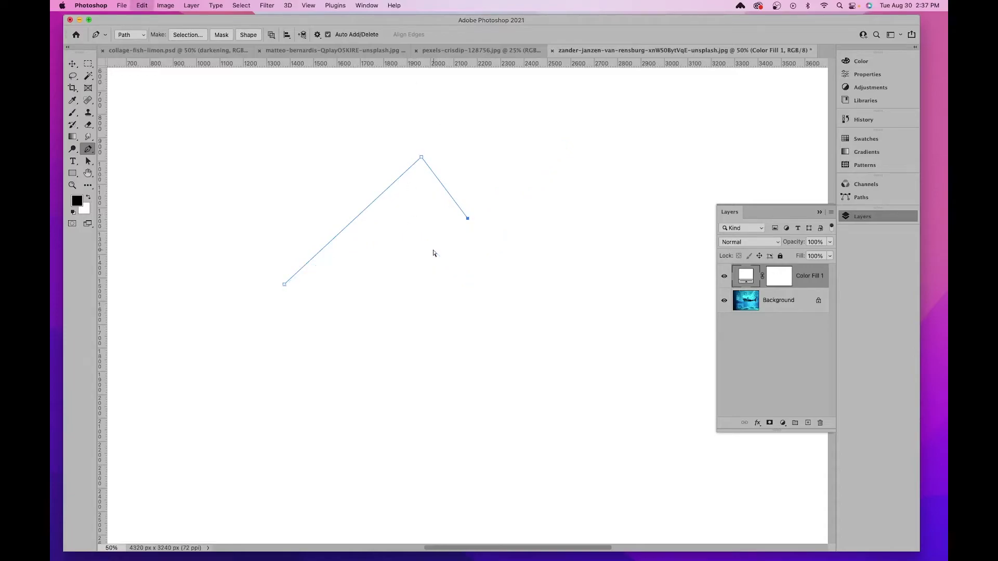
key("super+z")
key("super+z")
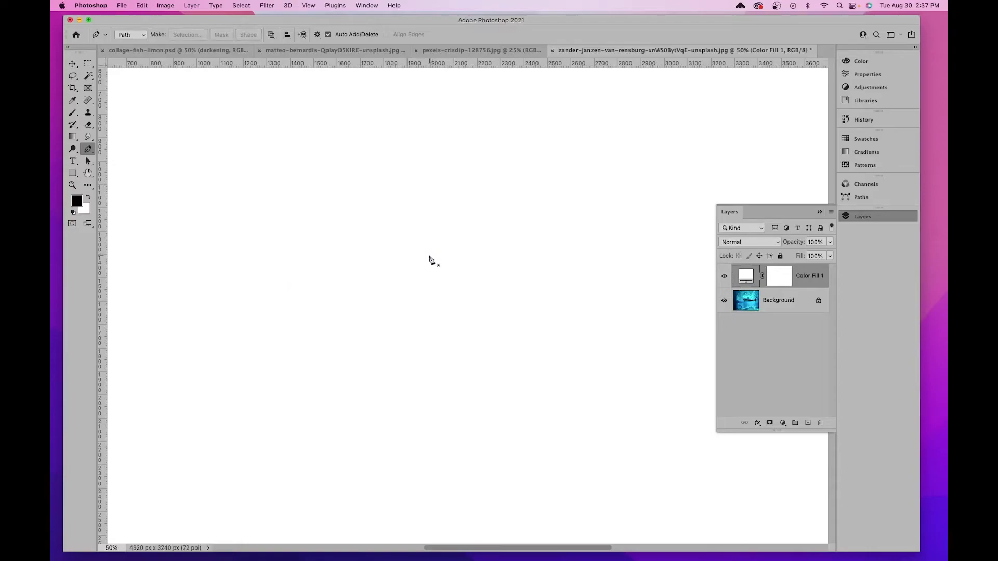
Draw a new path as a wide arch through a smooth top anchor, followed by a short straight segment inward
left_click(219, 202)
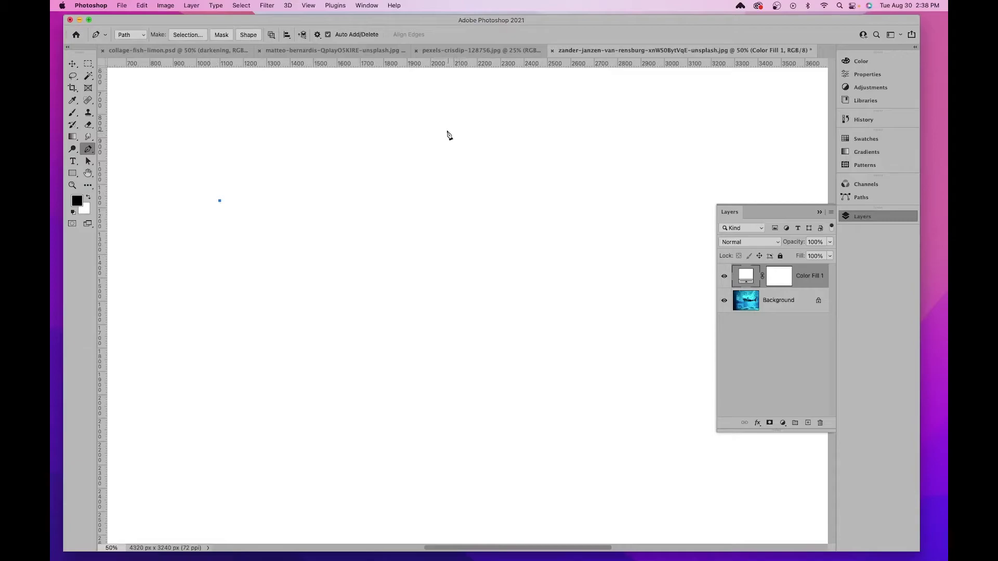
left_click_drag(440, 130, 537, 157)
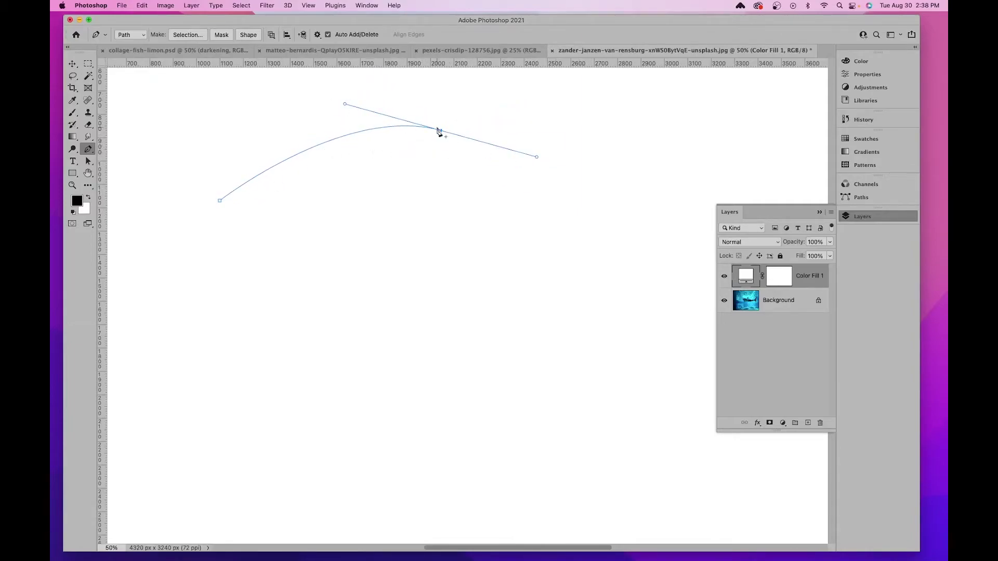
key("super+z")
left_click_drag(402, 127, 549, 127)
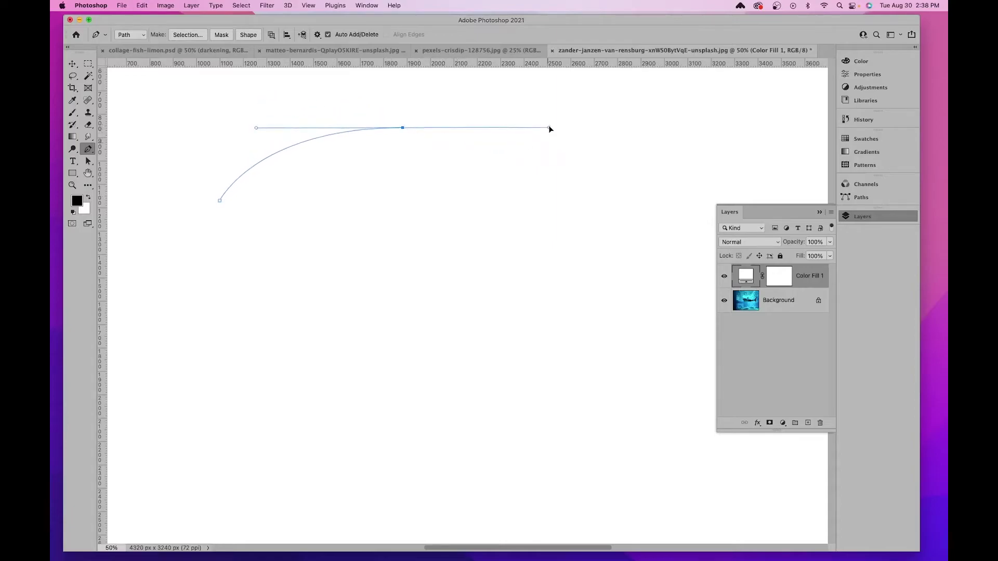
left_click(572, 225)
left_click(468, 236)
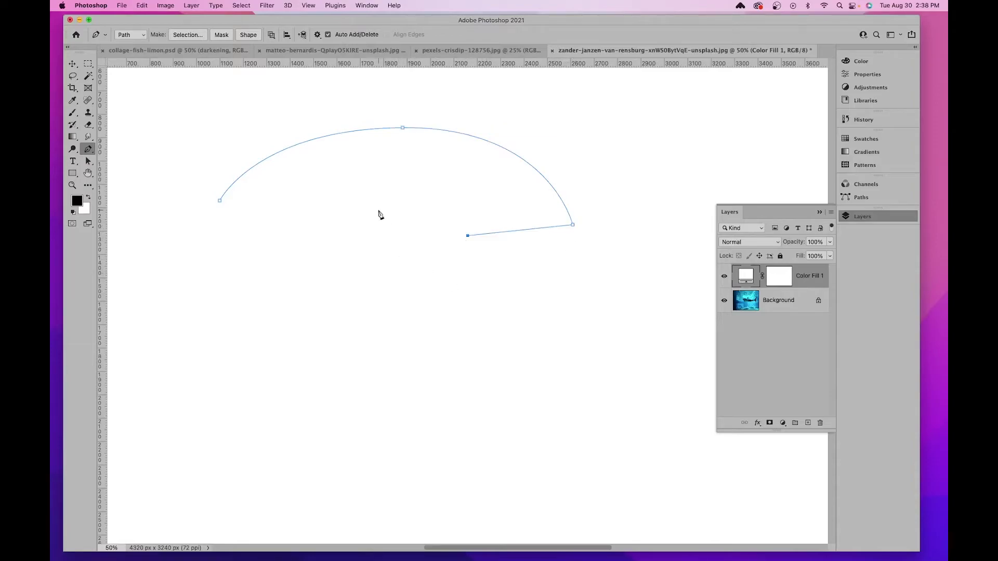
Continue the path with a straight segment up inside the arch and a round loop formed by two smooth anchors
left_click(415, 167)
left_click_drag(349, 251, 354, 278)
left_click_drag(368, 299, 362, 321)
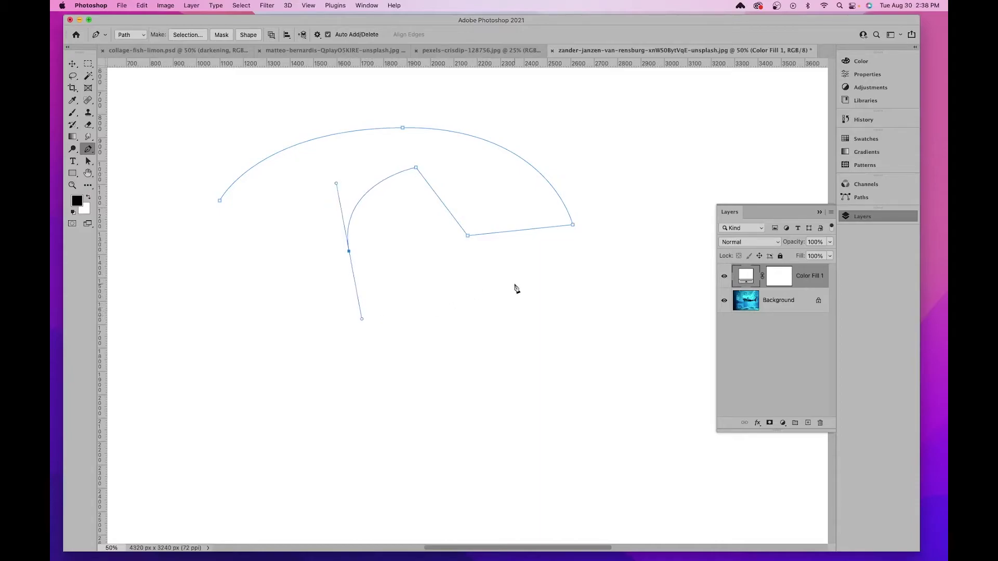
left_click(480, 256)
left_click_drag(479, 257, 505, 185)
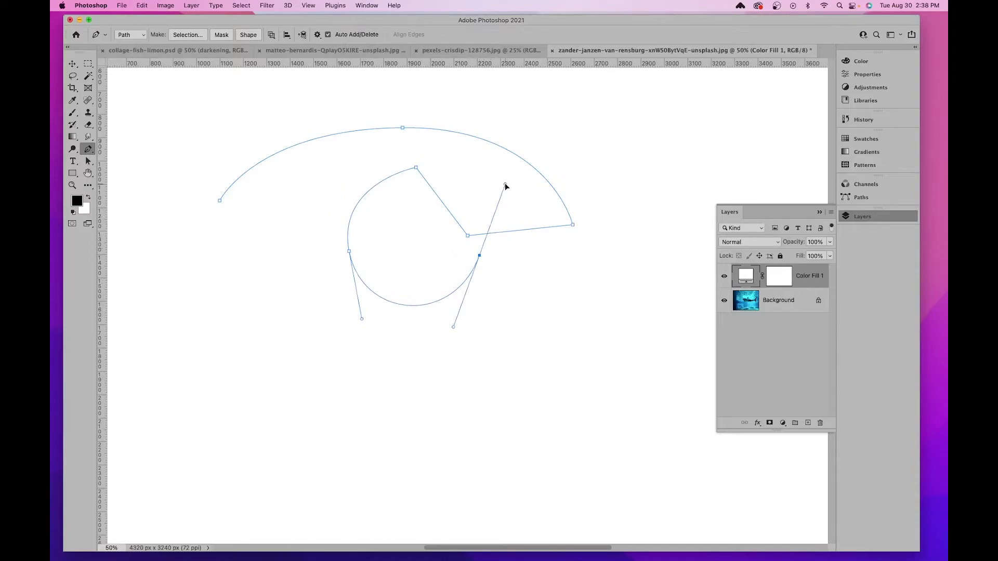
Remove the loop end's outgoing handle, add a straight segment out beneath the arch's end, and extend it with a curve and an S-bend
left_click(574, 241)
key("super+z")
left_click(479, 255)
left_click(574, 245)
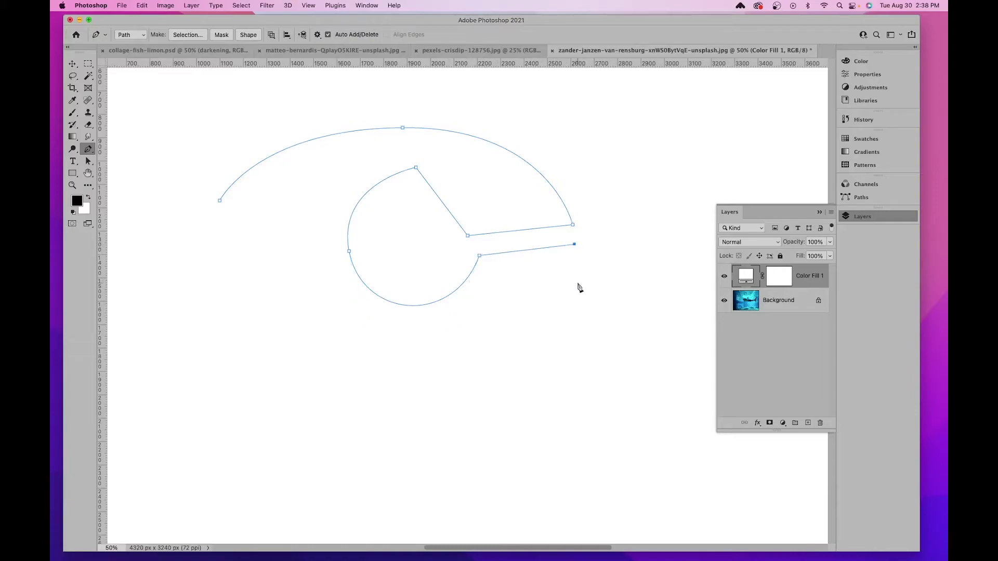
left_click_drag(516, 359, 447, 402)
left_click_drag(428, 325, 369, 374)
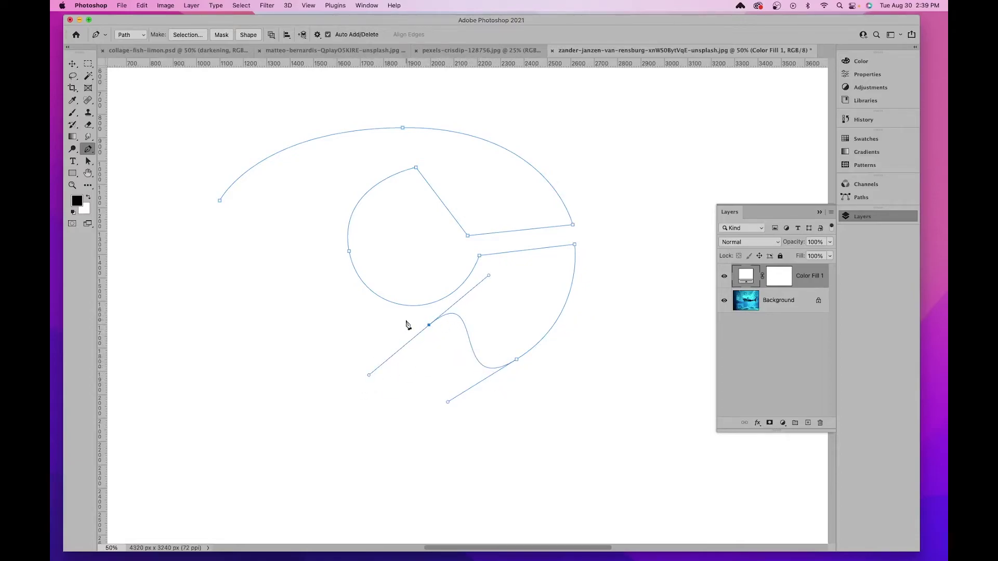
Undo the S-bend, add an arched notch beneath the round loop, and close the path with a curve around to its starting anchor
key("super+z")
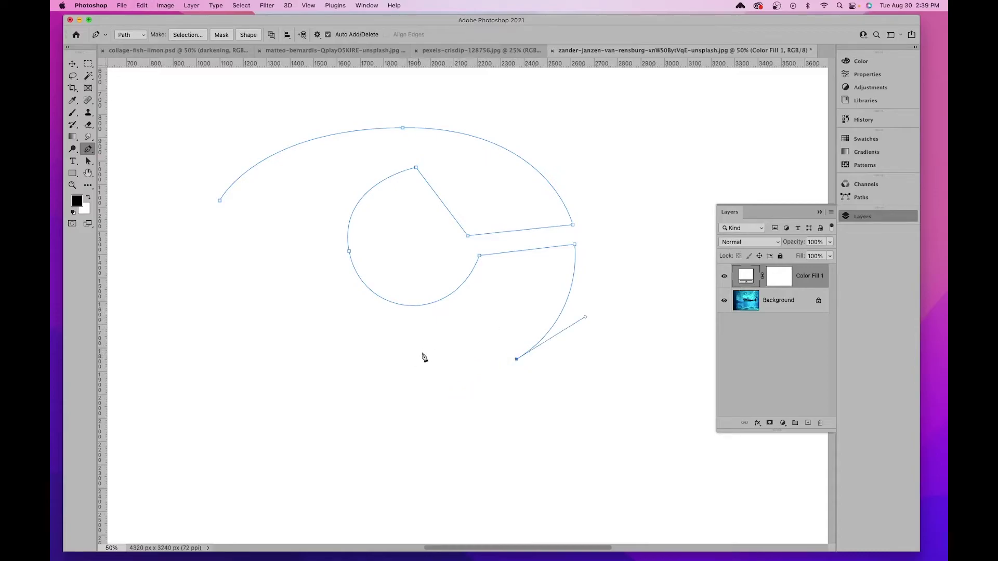
left_click_drag(450, 322, 415, 329)
left_click_drag(406, 373, 405, 390)
left_click(407, 374)
left_click_drag(219, 202, 297, 84)
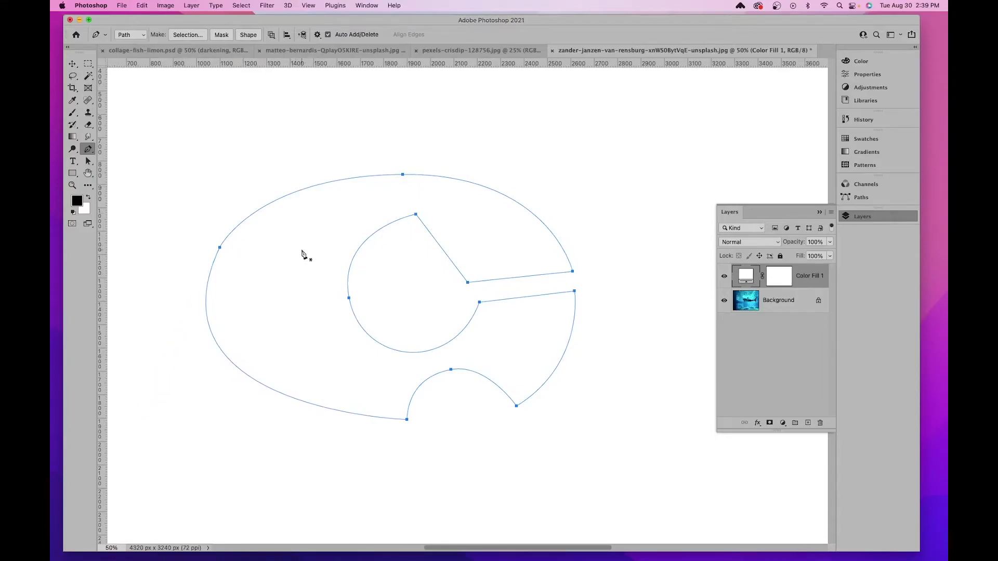
Convert the closed practice path into a new anti-aliased selection with a 1-pixel feather radius
right_click(447, 207)
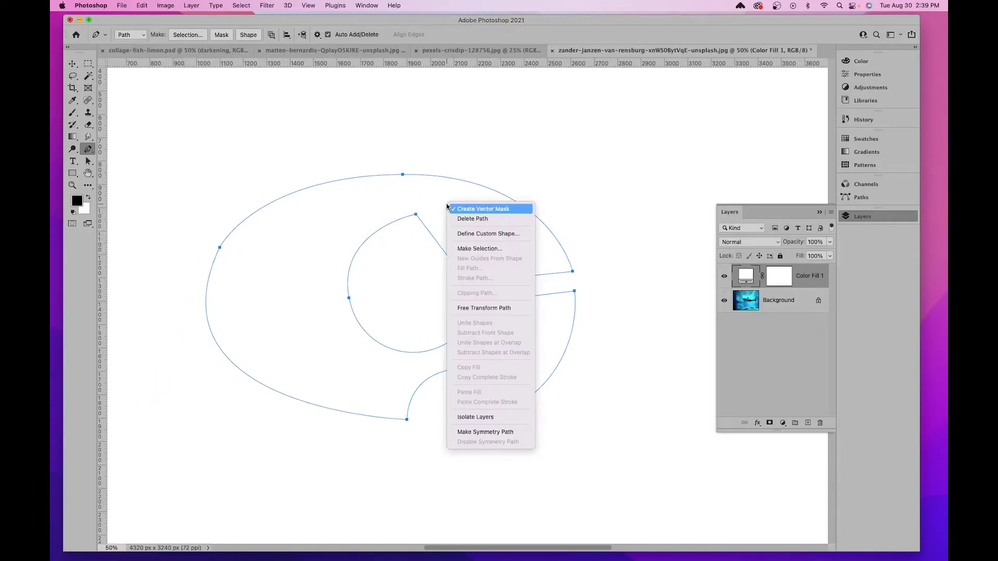
left_click(485, 249)
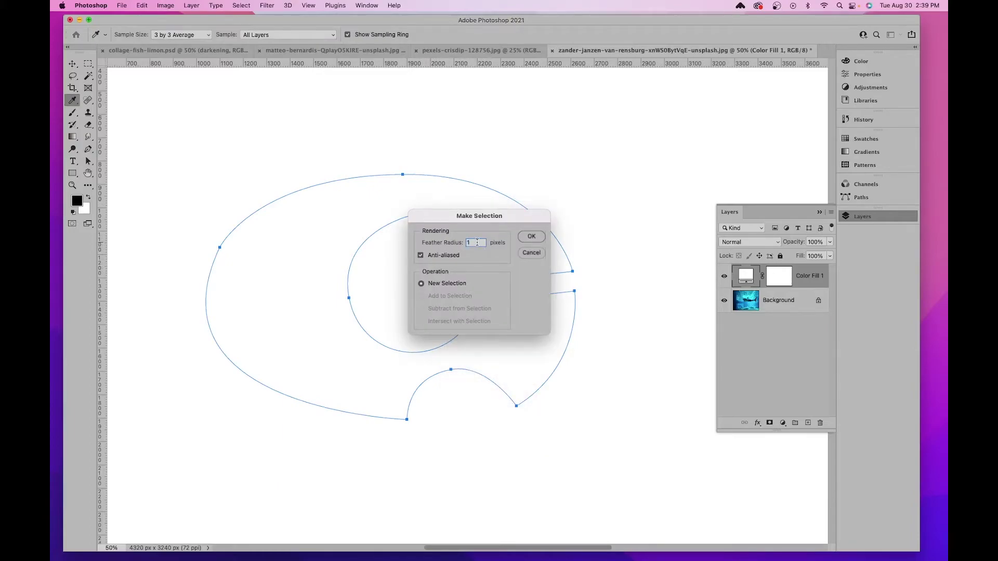
left_click(529, 236)
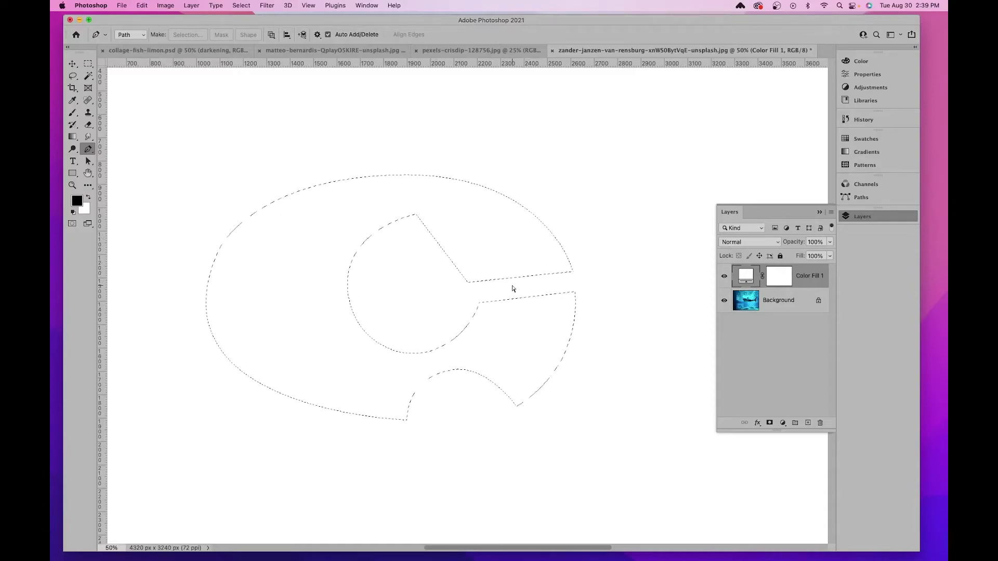
Clear the selection and delete the white Color Fill 1 layer to uncover the shark photo
key("super+d")
left_click(820, 423)
left_click(503, 190)
left_click_drag(546, 302, 370, 232)
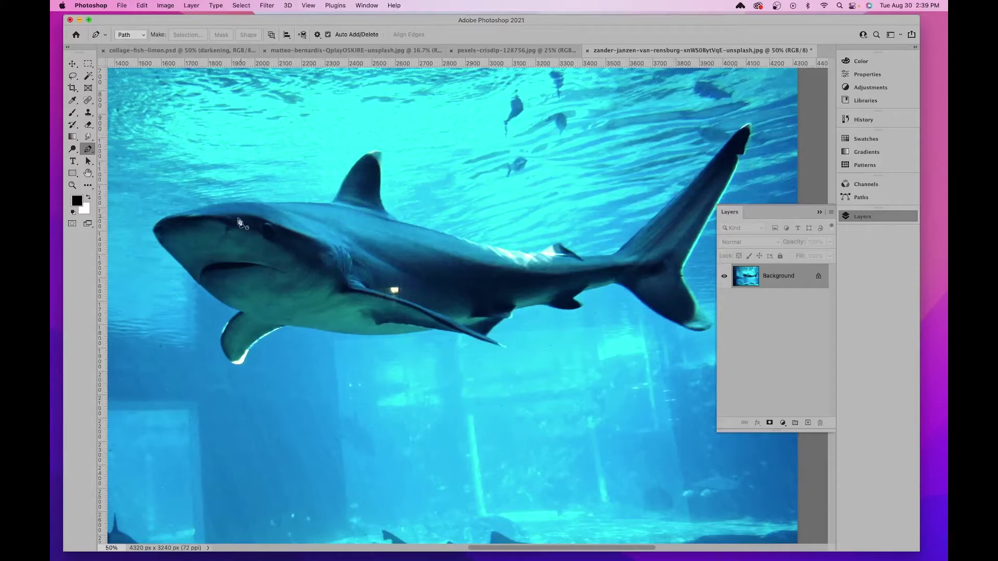
key("super+equal")
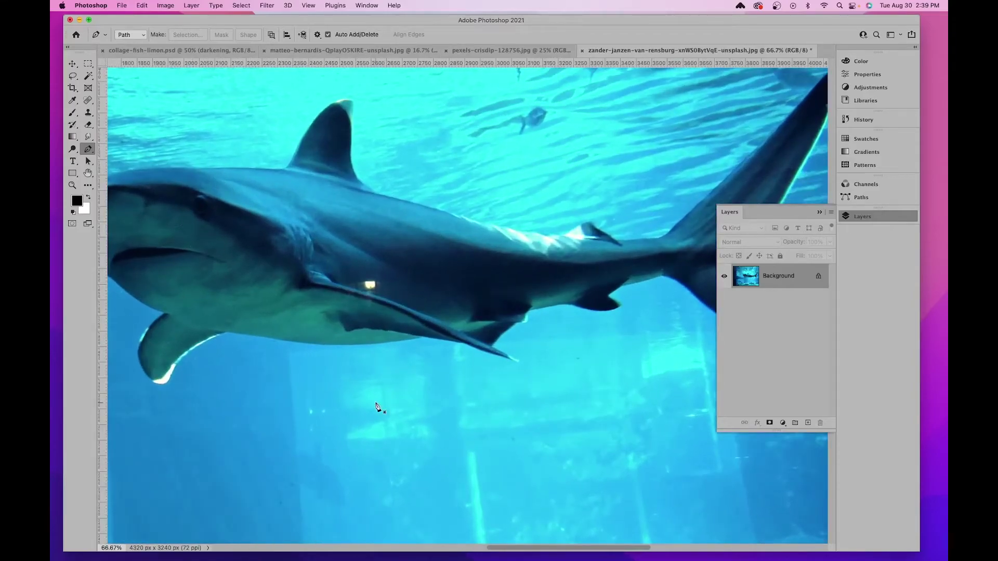
left_click_drag(252, 238, 390, 253)
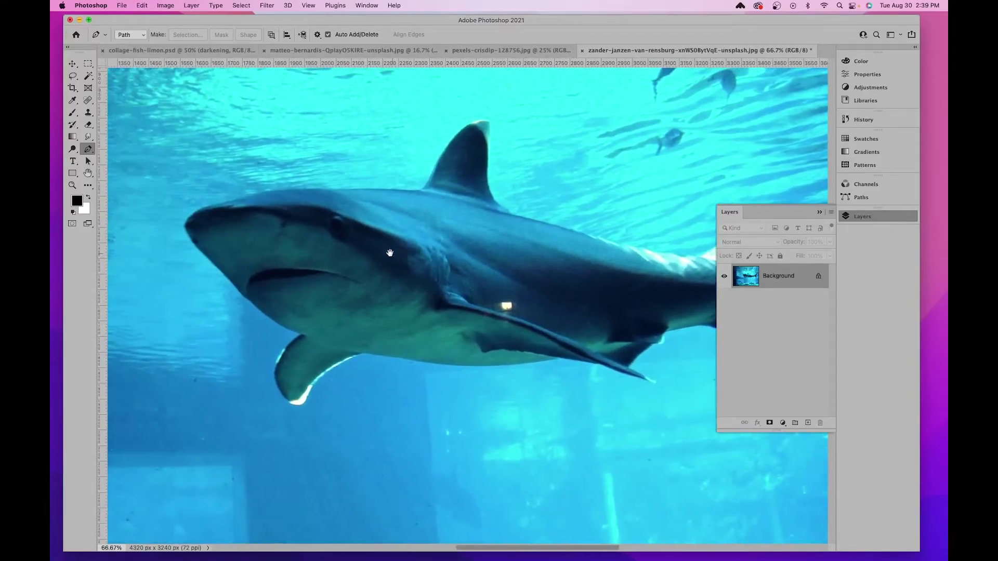
left_click(206, 208)
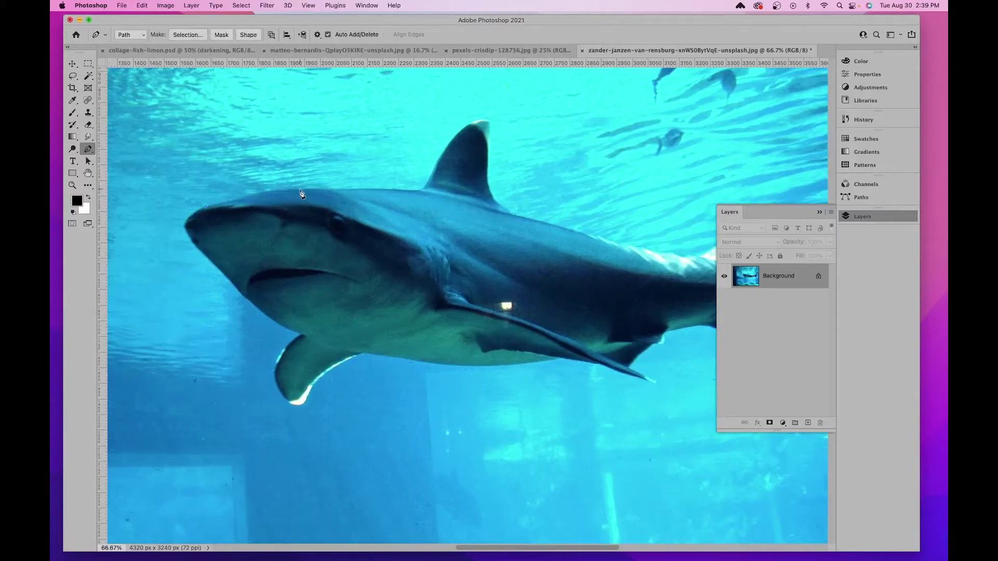
key("super+z")
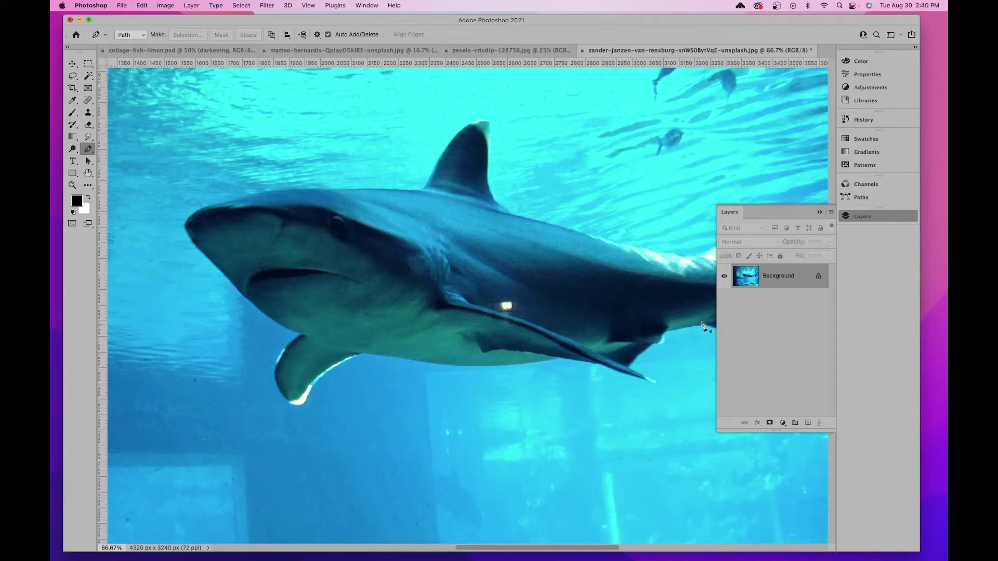
Add a Curves adjustment layer that darkens the photo, with a curve point around input 175, output 77, and compare it on and off
left_click(782, 422)
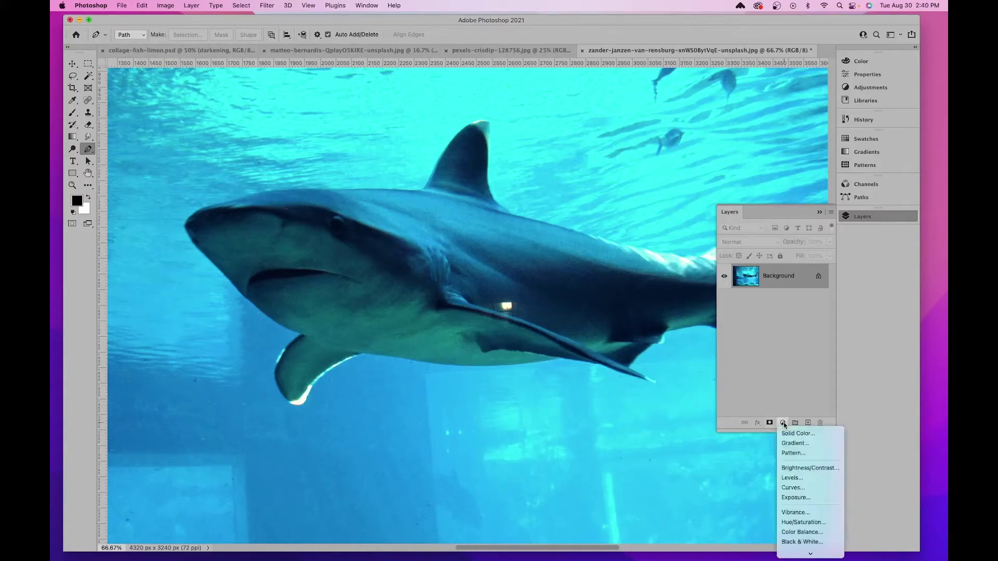
left_click(807, 487)
left_click_drag(782, 167, 782, 251)
left_click_drag(784, 149, 796, 164)
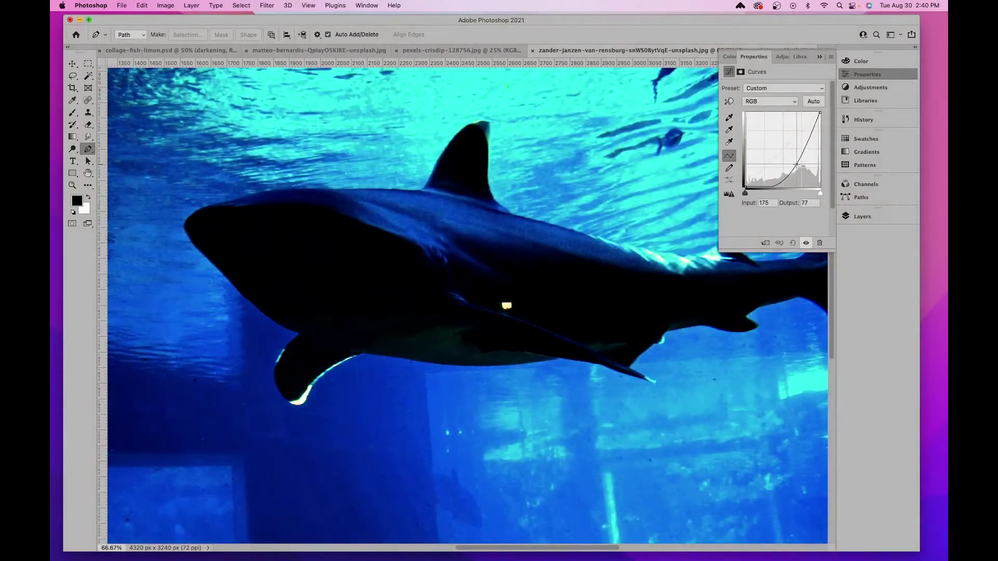
left_click(855, 219)
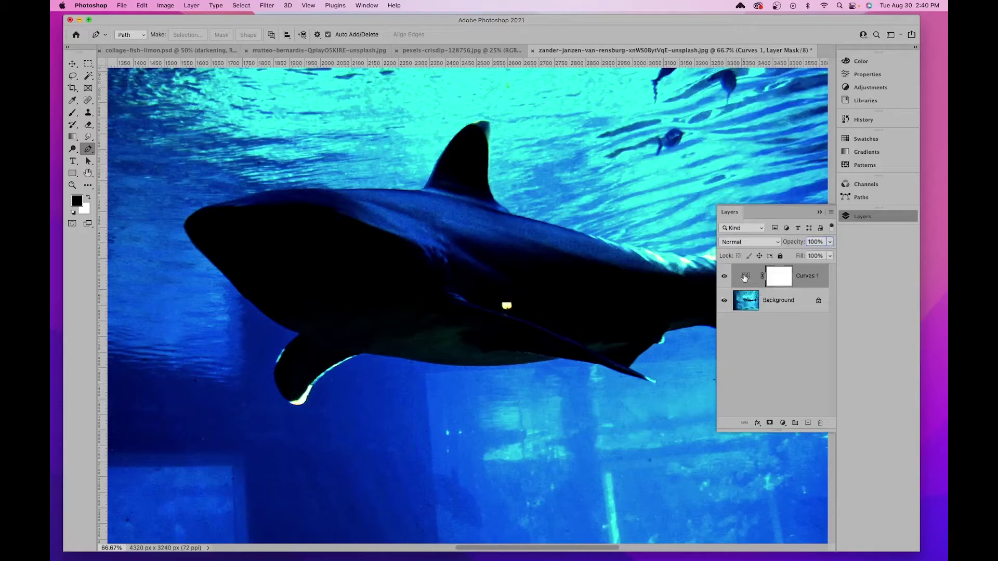
left_click(726, 277)
left_click(726, 277)
Start a pen path at the shark's snout and extend it with smooth anchors along the top of the head
left_click(195, 211)
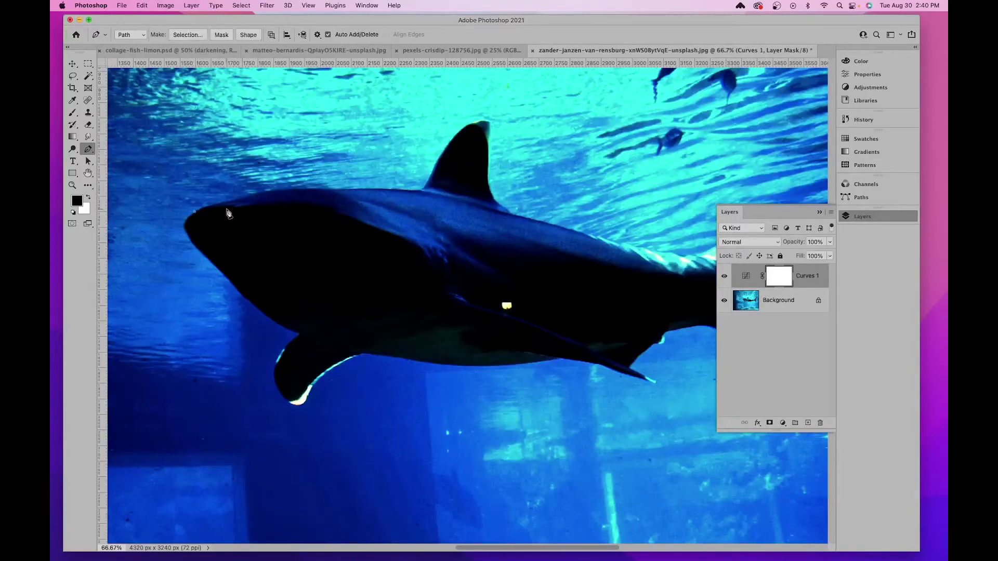
left_click_drag(228, 201, 303, 189)
key("super+equal")
scroll(306, 193, "up", 5)
scroll(306, 192, "left", 5)
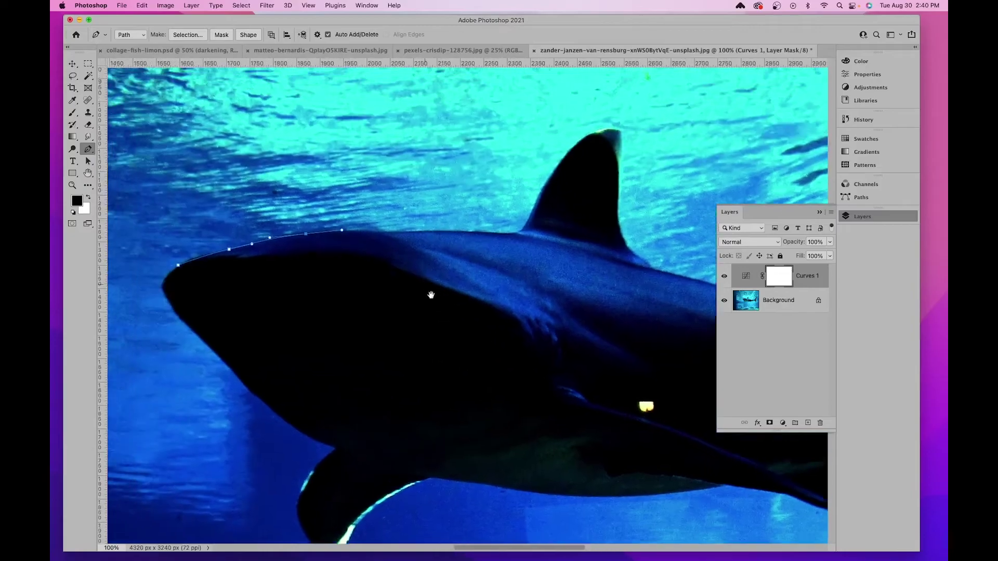
left_click_drag(398, 258, 479, 257)
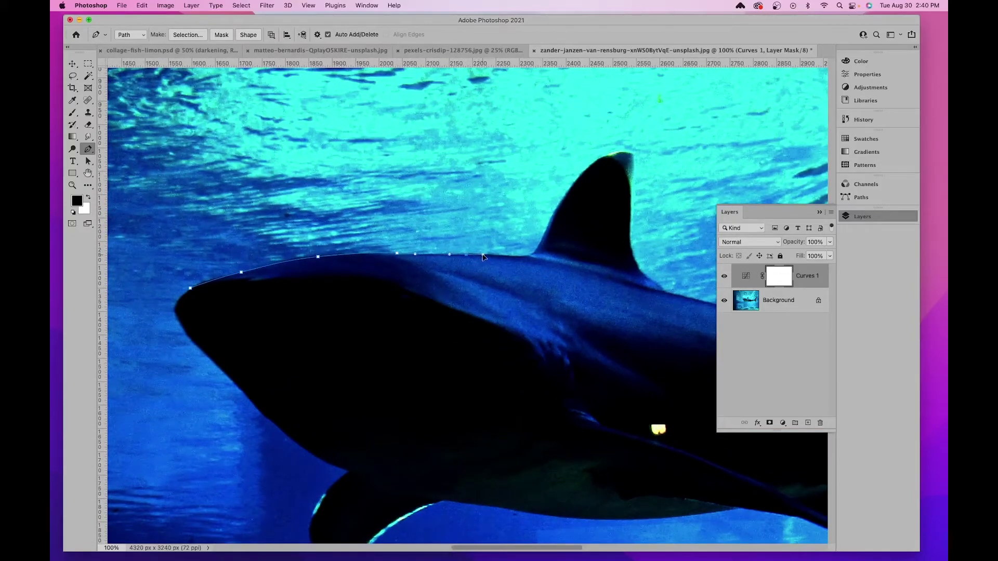
Look through the Preferences categories from General to Guides, Grid & Slices for path display options, and return to the Pen tool
left_click(65, 6)
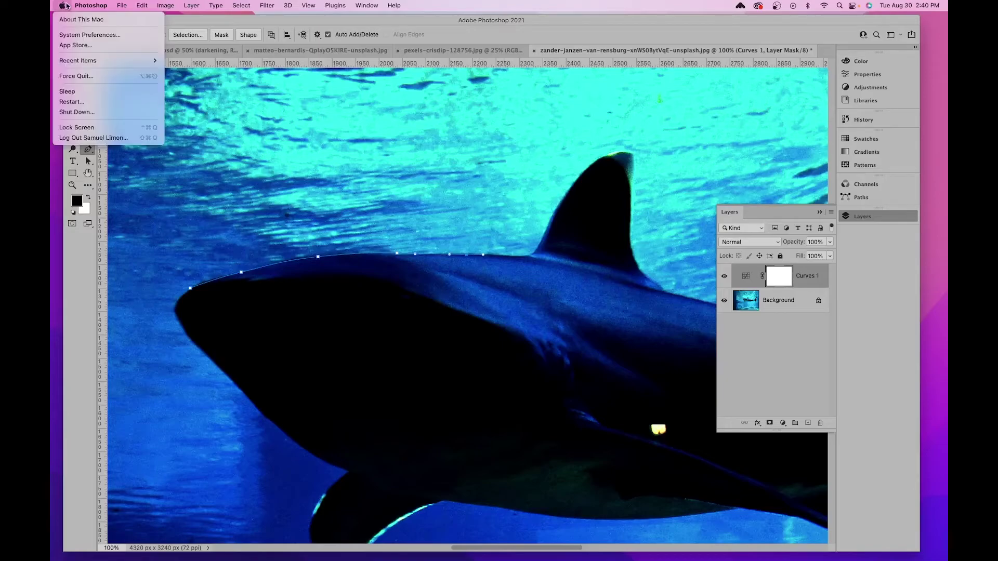
mouse_move(73, 7)
mouse_move(92, 29)
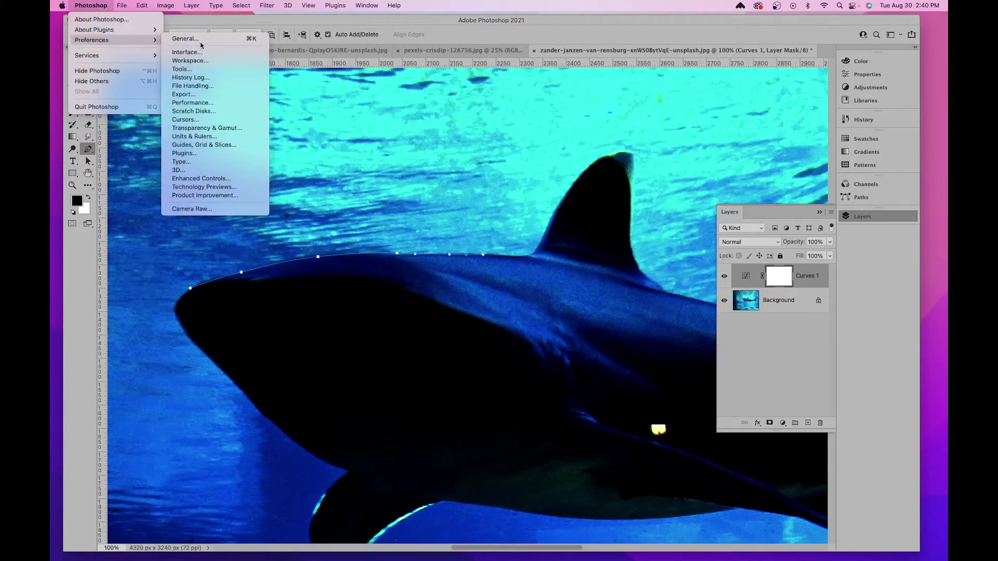
left_click(201, 42)
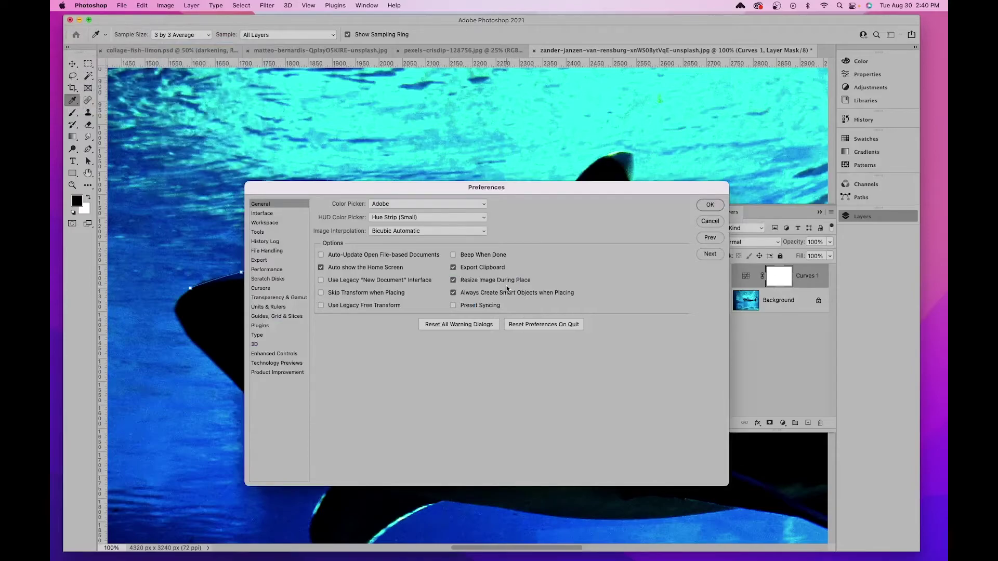
left_click(264, 214)
left_click(265, 223)
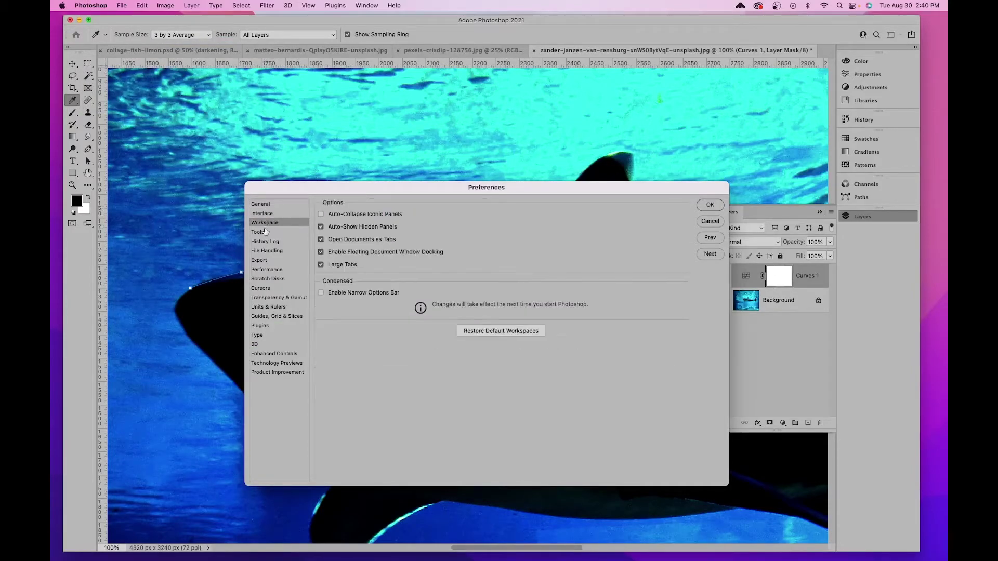
left_click(267, 233)
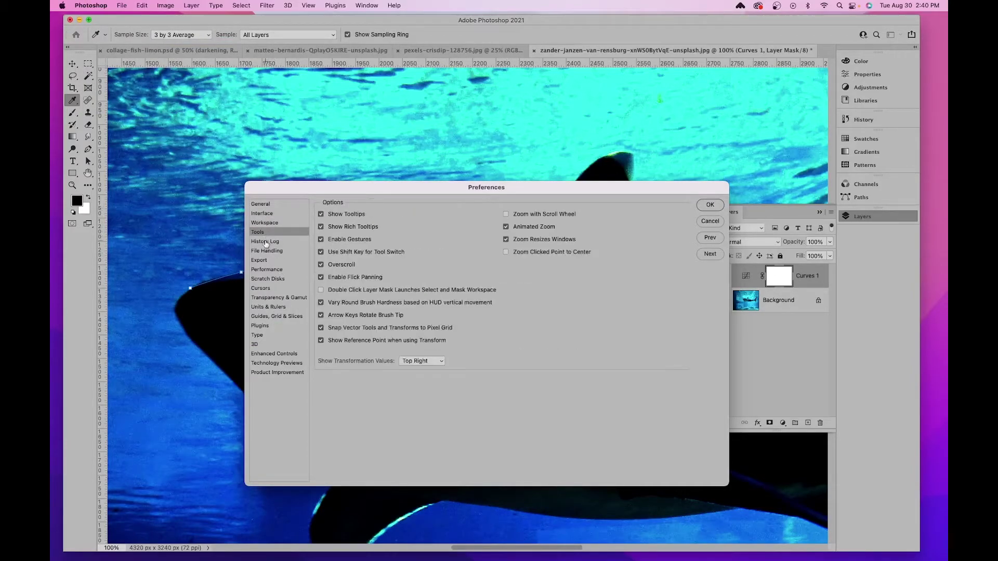
left_click(266, 251)
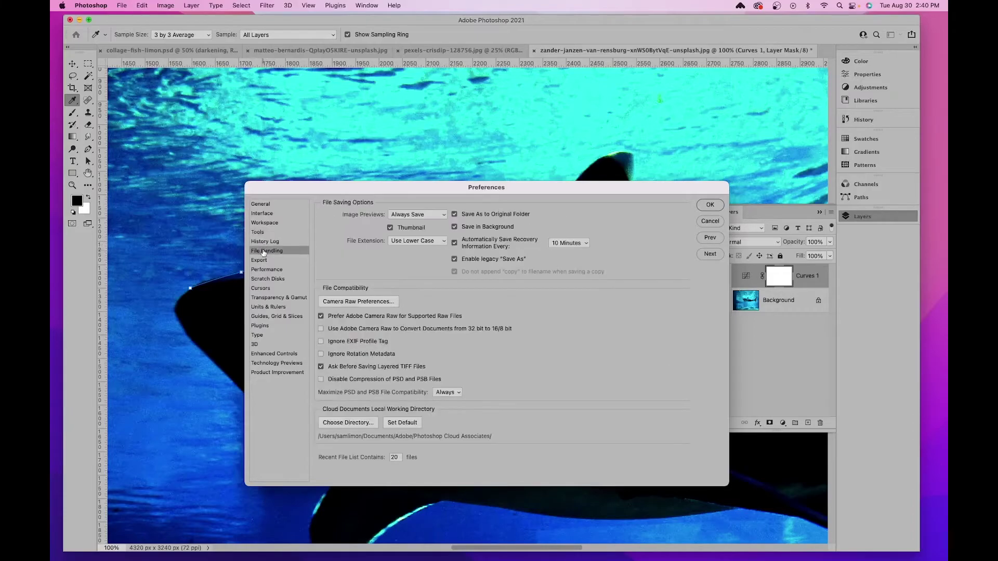
left_click(268, 289)
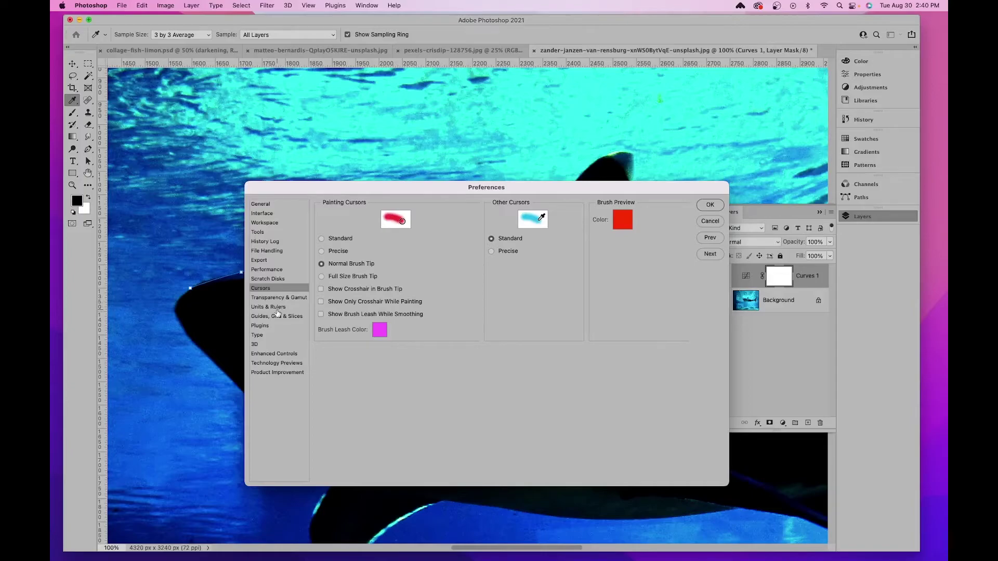
left_click(277, 308)
left_click(276, 317)
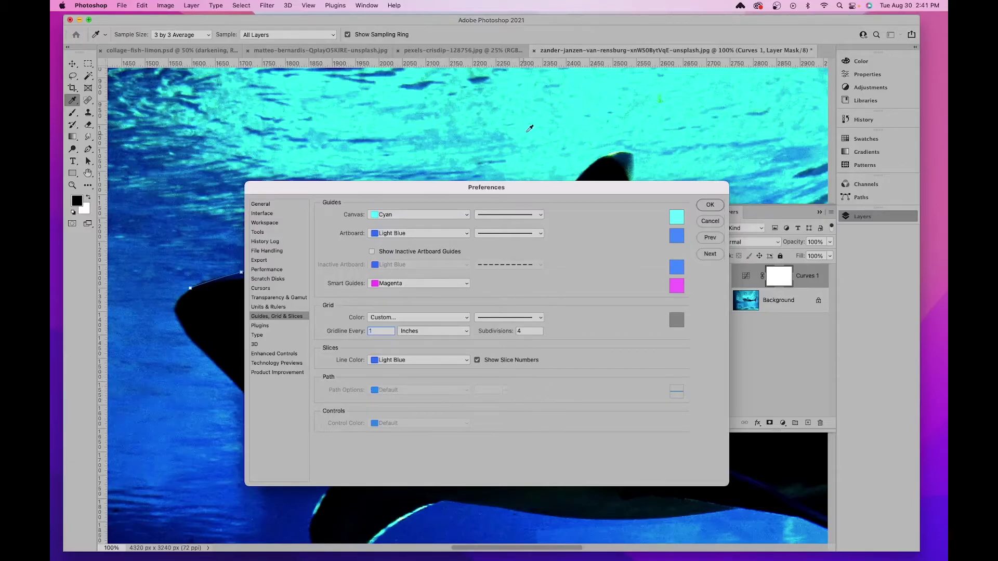
left_click(703, 225)
key("p")
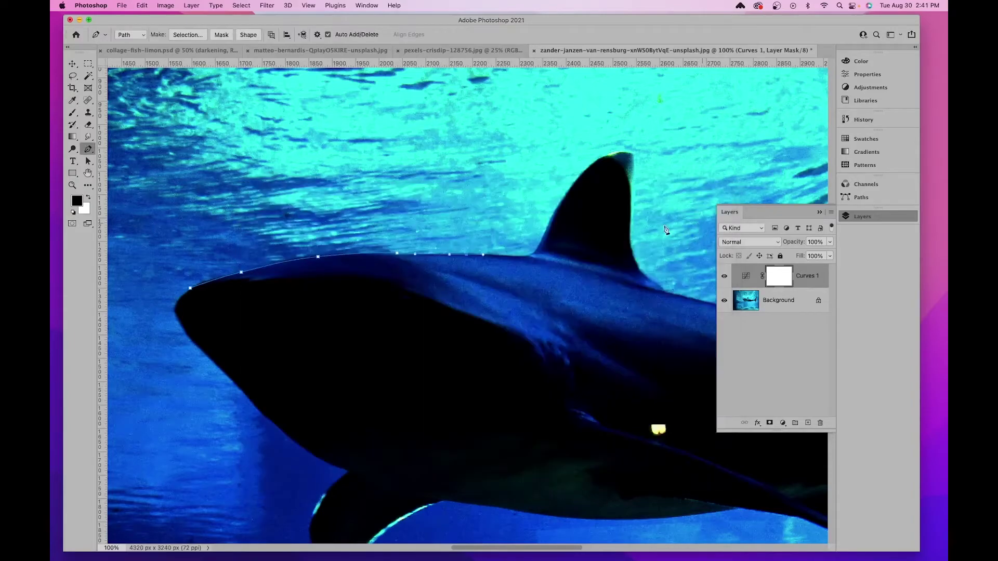
Extend the path along the shark's back to the front base of the dorsal fin, turning it upward there
scroll(494, 286, "right", 2)
scroll(494, 286, "up", 1)
left_click(480, 285)
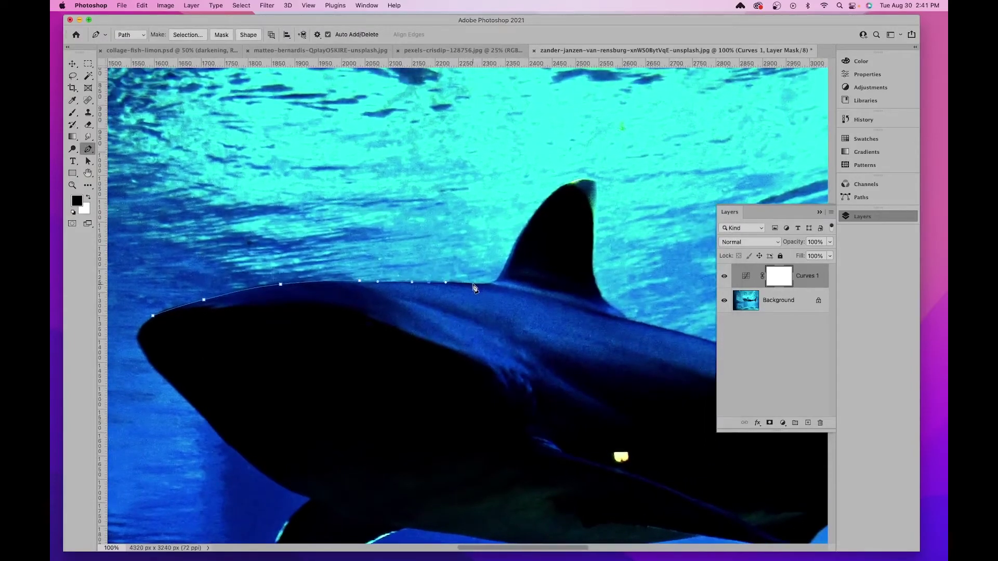
left_click(494, 284)
key("super+plus")
key("super+plus")
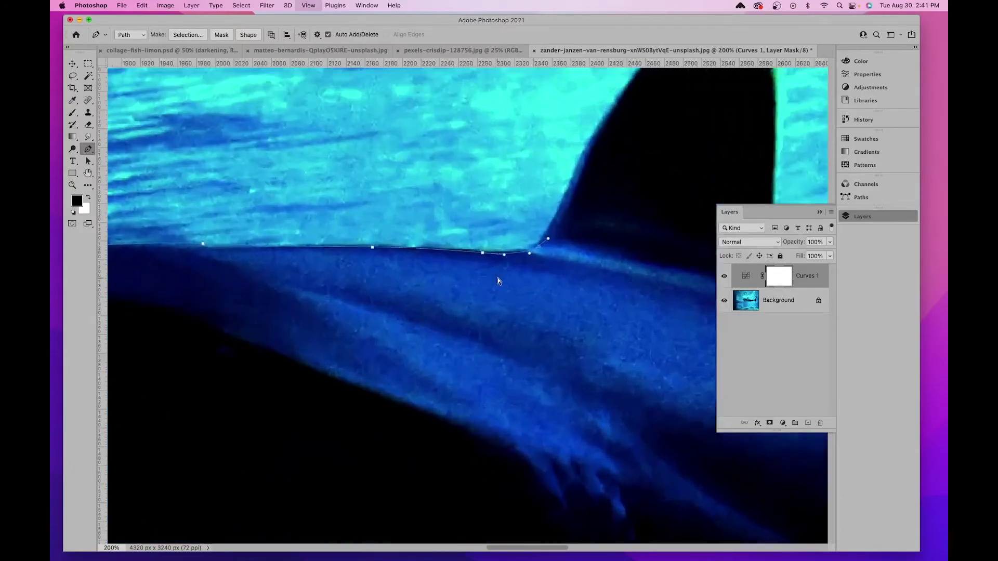
Trace the dorsal fin's leading edge upward and carry the path over the fin's tip
left_click_drag(500, 223, 315, 413)
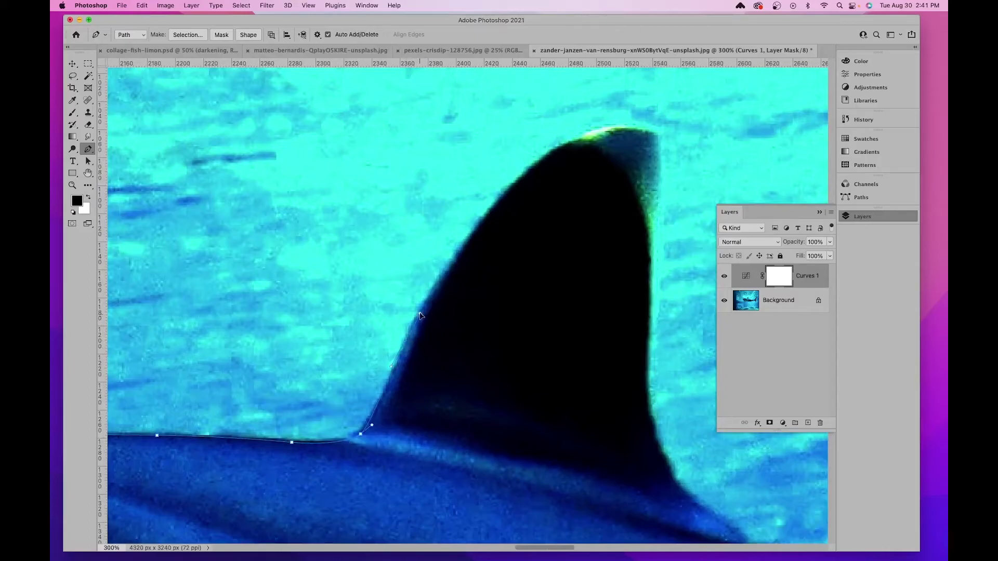
left_click_drag(452, 296, 407, 403)
left_click_drag(406, 368, 416, 298)
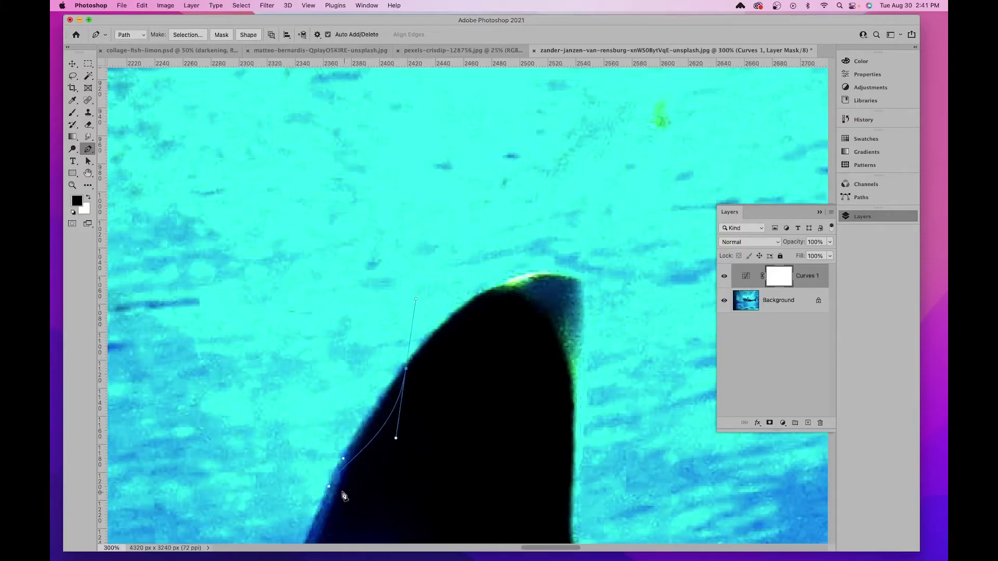
key("super+z")
left_click(402, 374)
left_click_drag(494, 289, 577, 281)
left_click(581, 295)
Trace the dorsal fin's trailing edge down with smooth anchors to a point where the fin meets the back
left_click_drag(550, 442, 506, 322)
left_click_drag(527, 280, 527, 323)
left_click_drag(526, 423, 323, 284)
left_click_drag(365, 335, 370, 347)
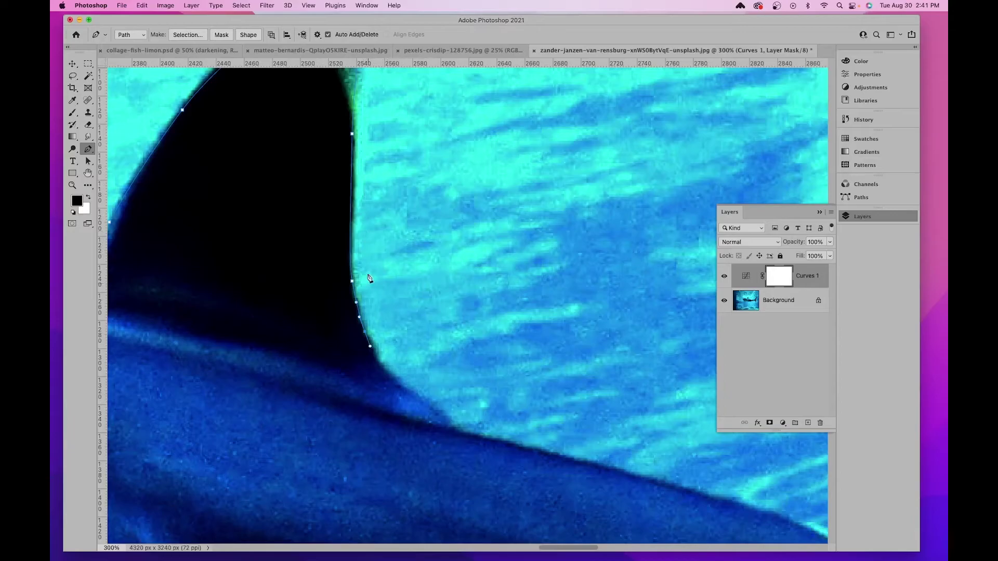
left_click_drag(391, 378, 423, 400)
left_click_drag(494, 470, 360, 356)
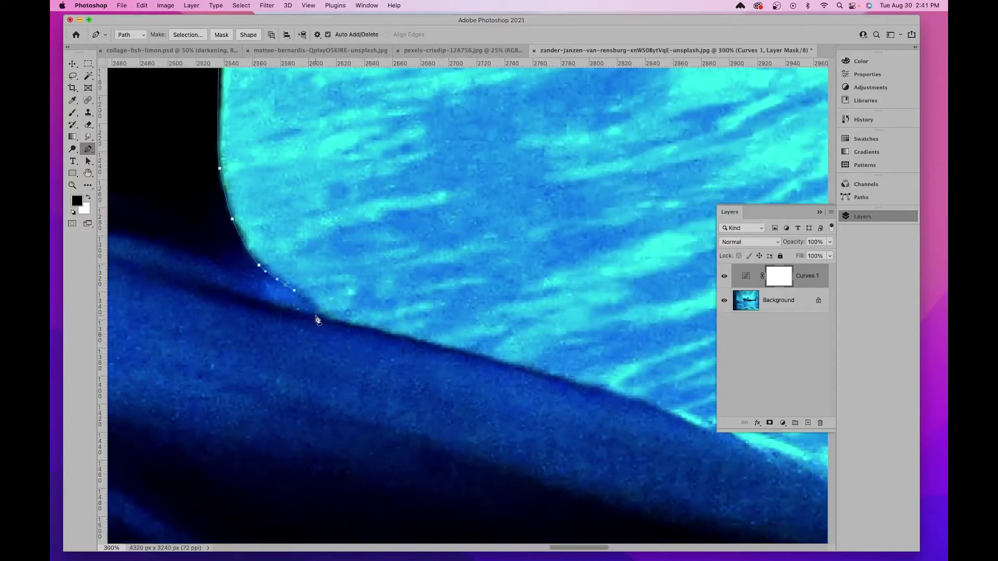
left_click(320, 336)
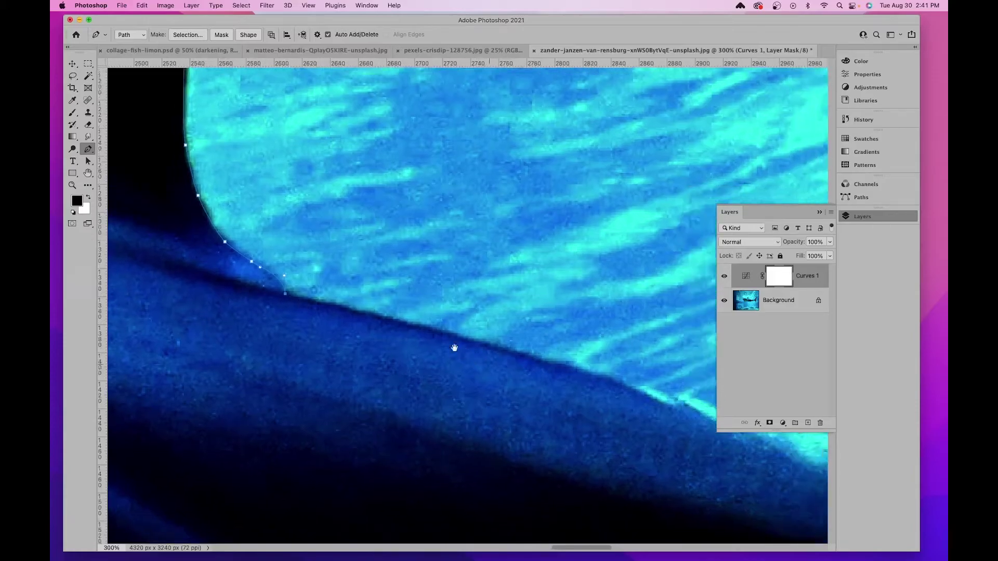
Extend the path along the shark's back from behind the dorsal fin down across the bright rippled patch
scroll(441, 333, "right", 5)
scroll(442, 333, "down", 3)
left_click_drag(435, 306, 462, 315)
left_click(494, 328)
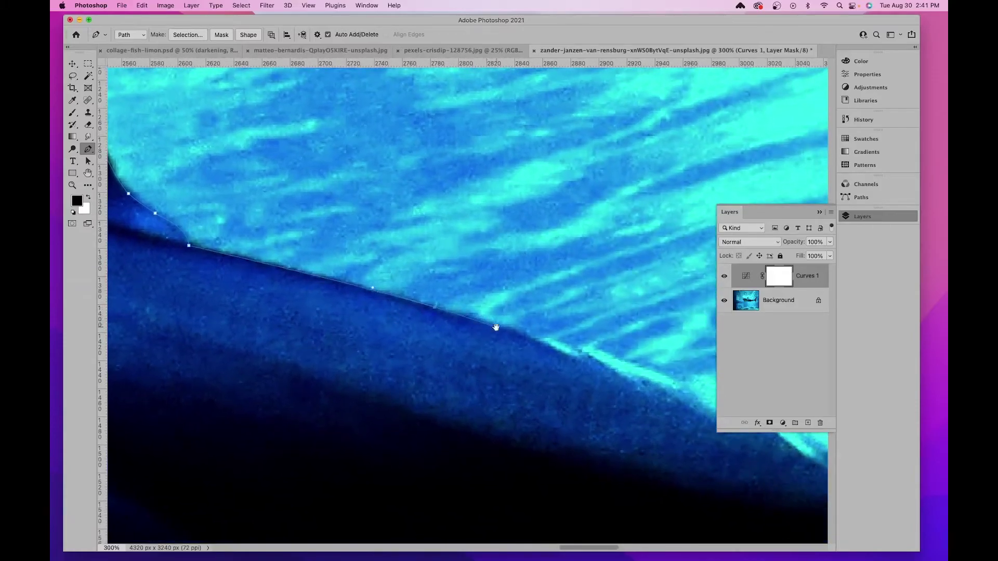
left_click_drag(536, 348, 240, 274)
left_click_drag(335, 286, 350, 294)
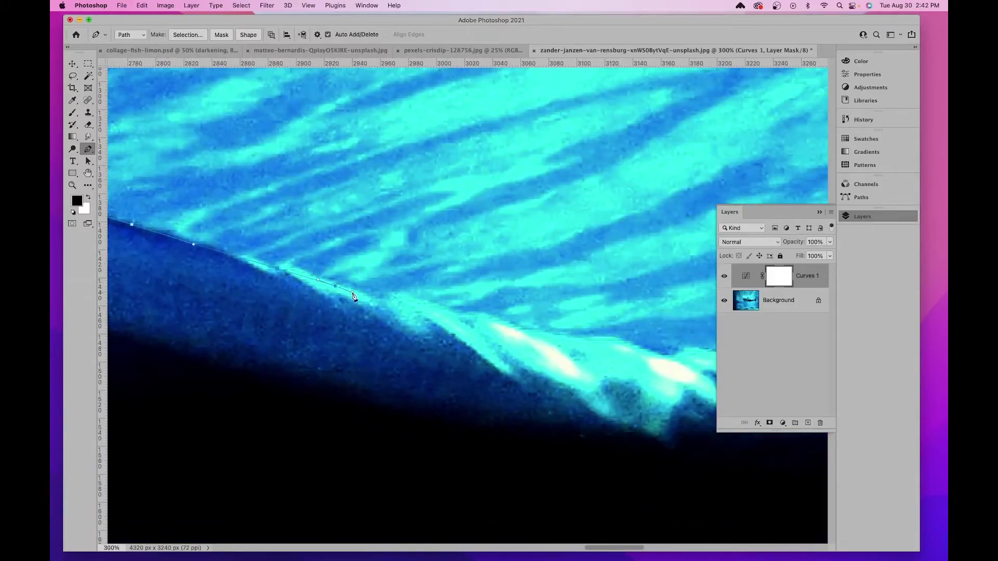
scroll(353, 296, "down", 5)
scroll(352, 295, "up", 4)
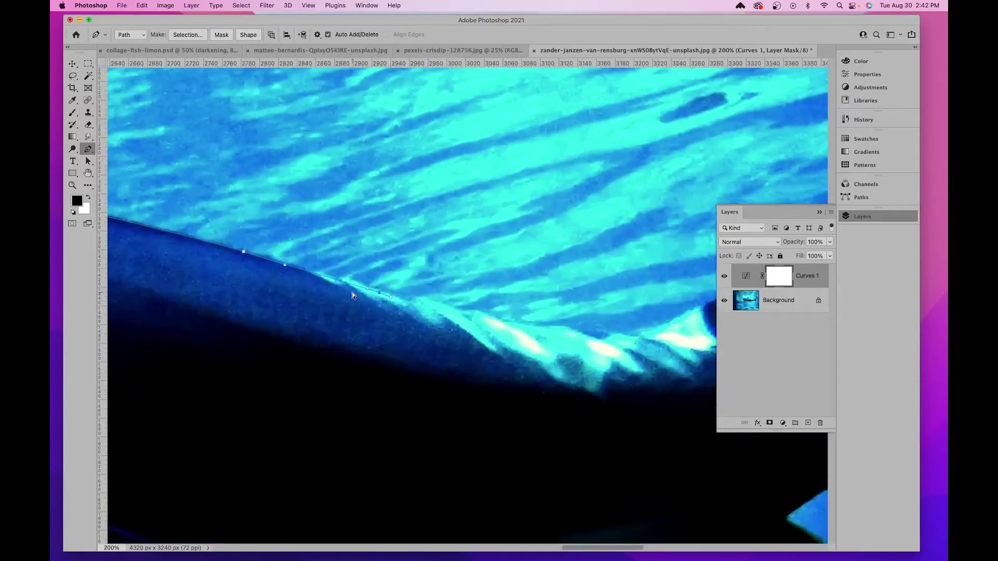
scroll(364, 284, "right", 5)
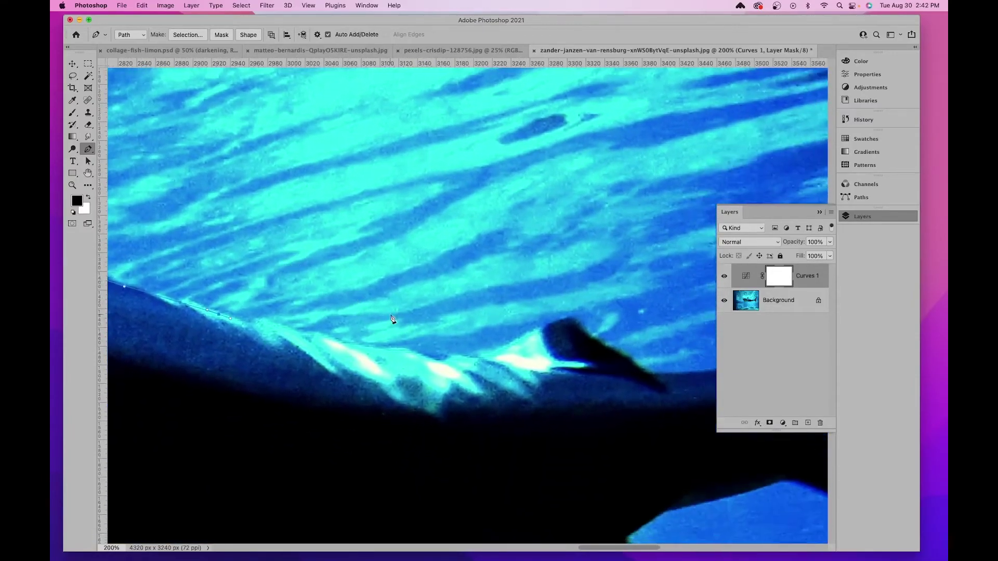
left_click_drag(395, 350, 413, 356)
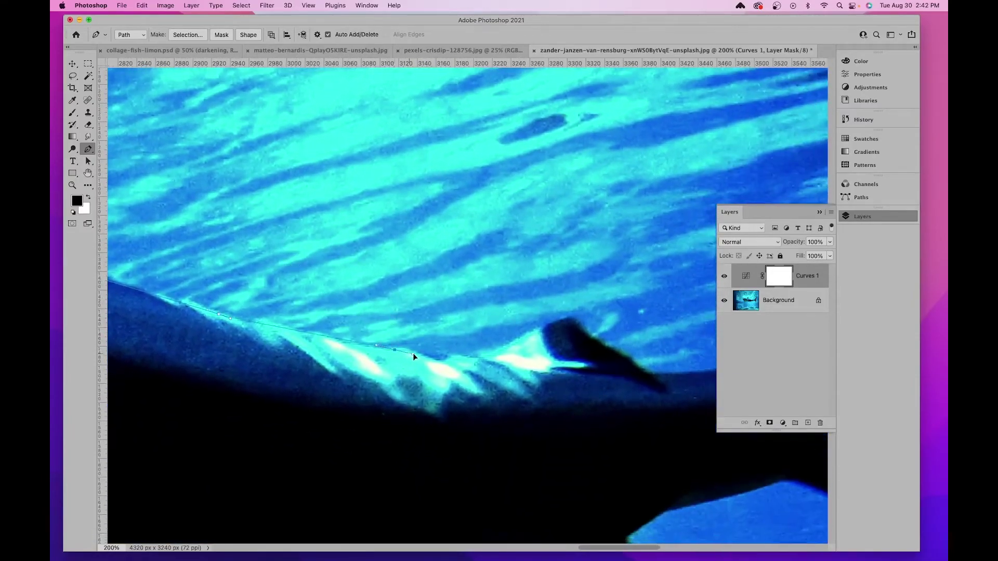
Carry the path up to the small second dorsal fin, over its tip and down its rear edge
left_click(481, 358)
left_click_drag(542, 330, 551, 328)
scroll(571, 322, "right", 5)
scroll(571, 322, "down", 2)
left_click(317, 232)
left_click(330, 238)
left_click(343, 245)
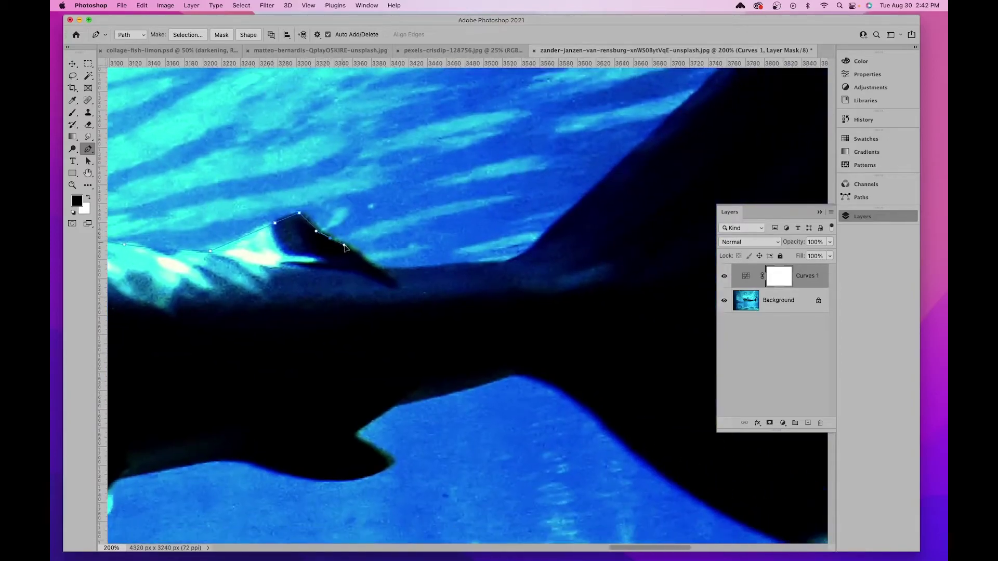
left_click(377, 267)
Trace the back to the tail base and continue up the leading edge of the tail's upper lobe
scroll(379, 322, "right", 5)
scroll(378, 322, "up", 4)
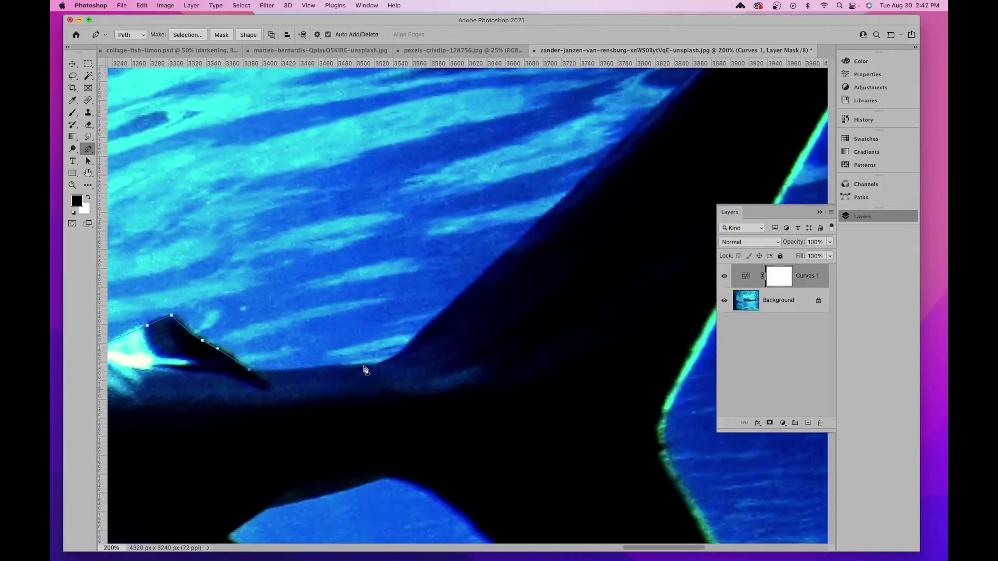
left_click_drag(328, 367, 338, 369)
left_click_drag(397, 358, 494, 243)
scroll(409, 344, "right", 5)
scroll(409, 345, "up", 4)
scroll(435, 297, "right", 5)
scroll(435, 297, "up", 5)
scroll(514, 197, "right", 5)
scroll(513, 196, "up", 2)
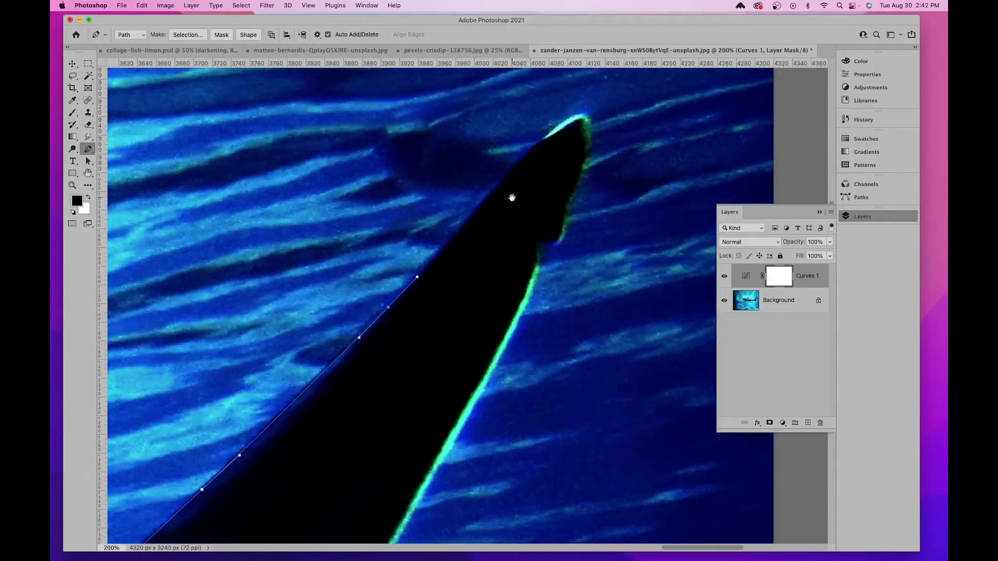
Take the path around the tip of the tail's upper lobe to the notch just below it
left_click_drag(499, 185, 515, 167)
left_click_drag(584, 117, 583, 176)
left_click_drag(563, 228, 537, 154)
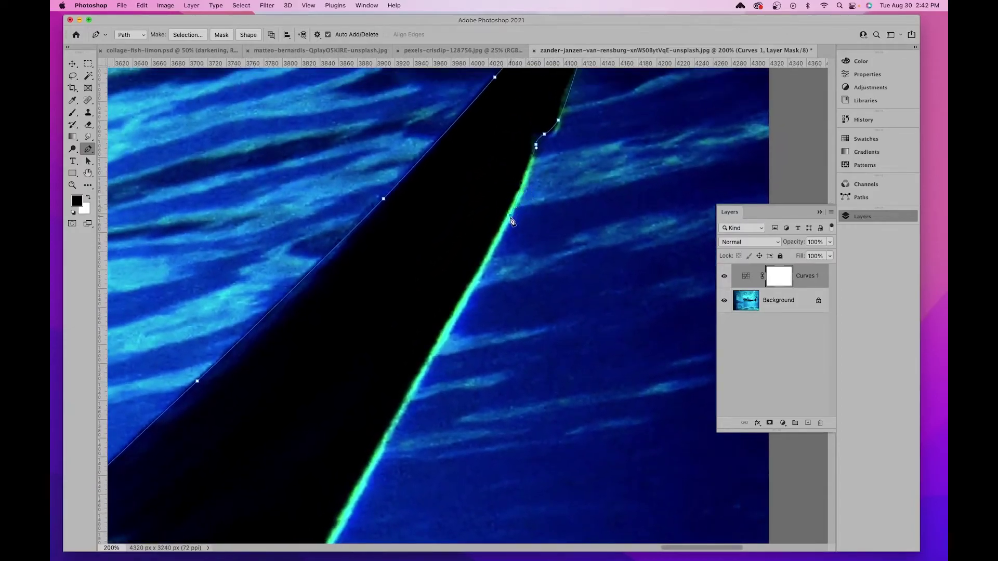
Trace the upper tail lobe's trailing edge down its bright green rim and around the tail fork
left_click_drag(525, 200, 530, 189)
scroll(530, 189, "down", 5)
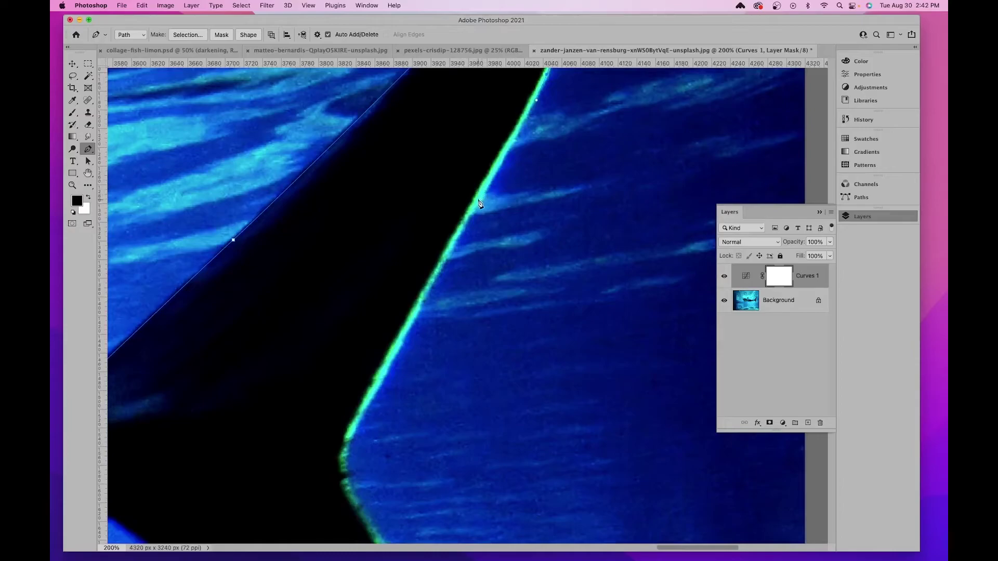
scroll(464, 231, "down", 5)
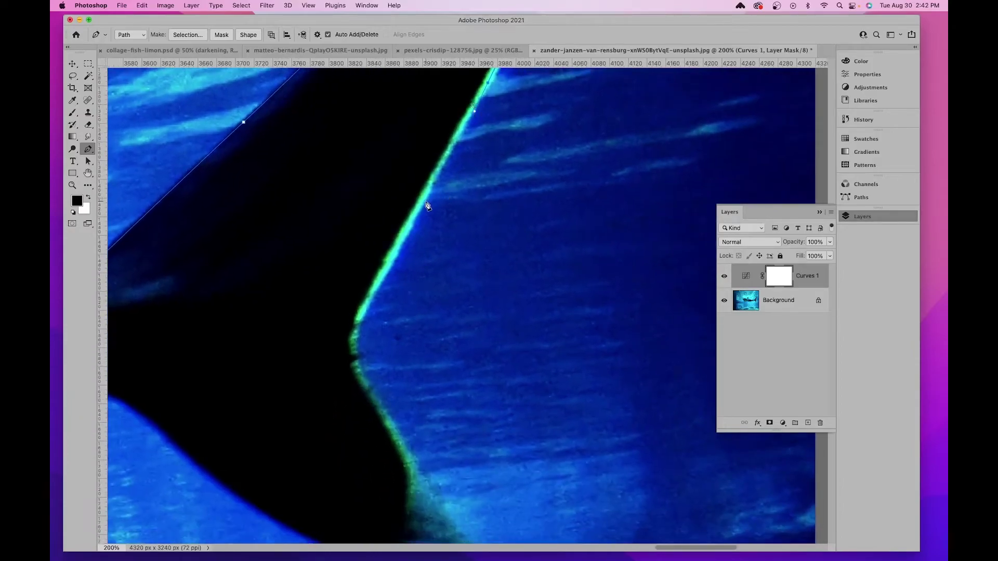
scroll(412, 224, "down", 2)
left_click(357, 262)
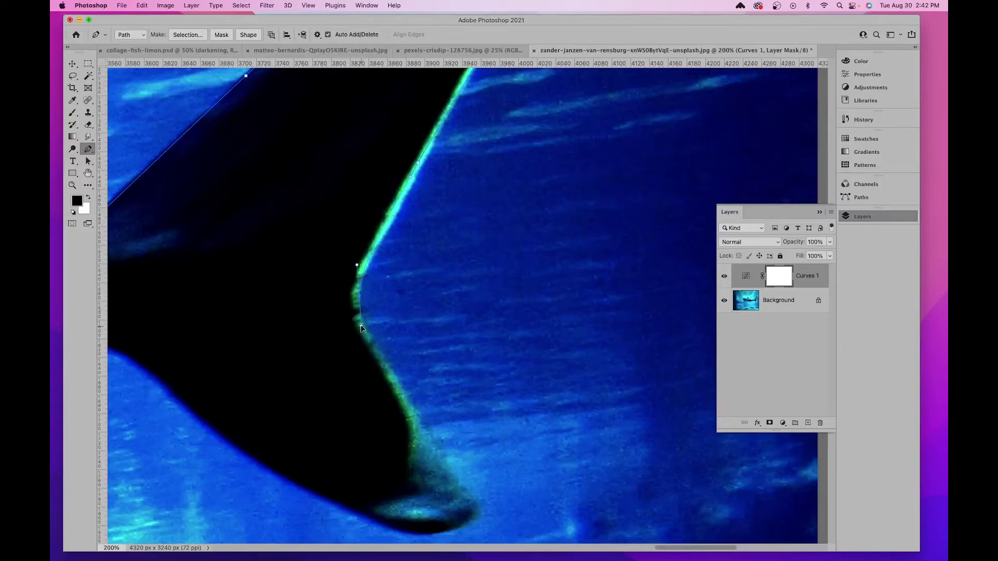
left_click(361, 326)
Trace the lower tail lobe's trailing edge and round off its tip with anchor points
scroll(364, 312, "down", 5)
left_click_drag(398, 287, 401, 291)
left_click_drag(449, 370, 451, 373)
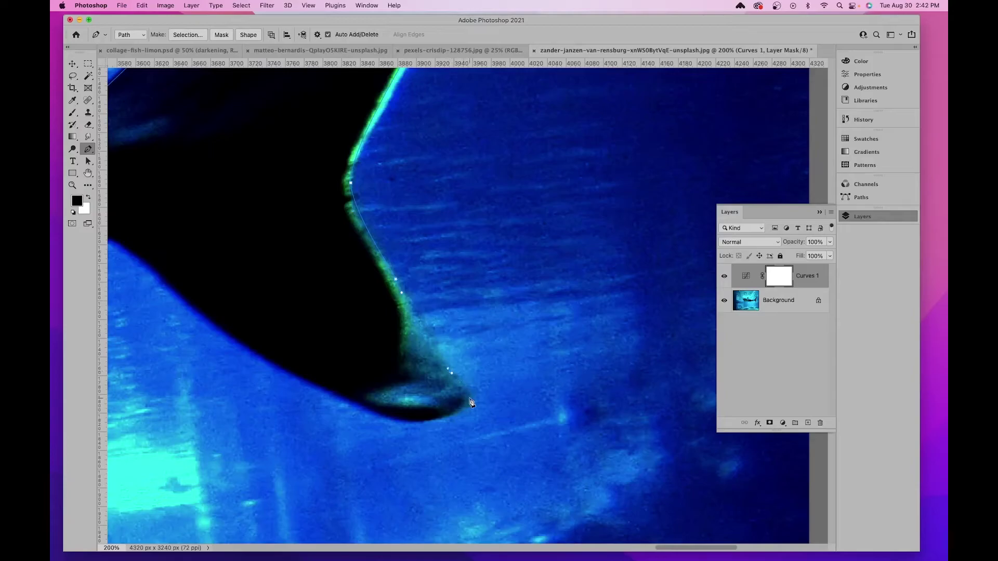
left_click_drag(448, 419, 427, 425)
left_click(427, 420)
left_click(406, 420)
Trace the lower tail lobe's front edge back up to where it joins the underside of the tail stem
left_click(357, 406)
scroll(515, 407, "left", 5)
scroll(514, 407, "up", 2)
left_click_drag(460, 430, 430, 412)
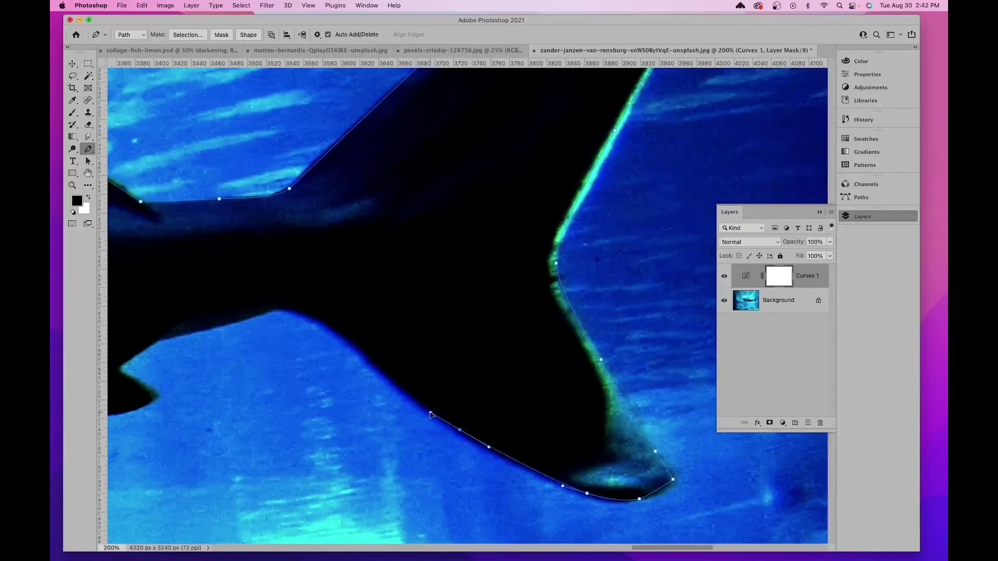
left_click_drag(369, 359, 354, 350)
left_click_drag(288, 310, 221, 324)
Follow the underside of the tail stem forward and outline the pointed rear fin beneath it
scroll(411, 322, "left", 10)
scroll(411, 322, "down", 1)
left_click(419, 317)
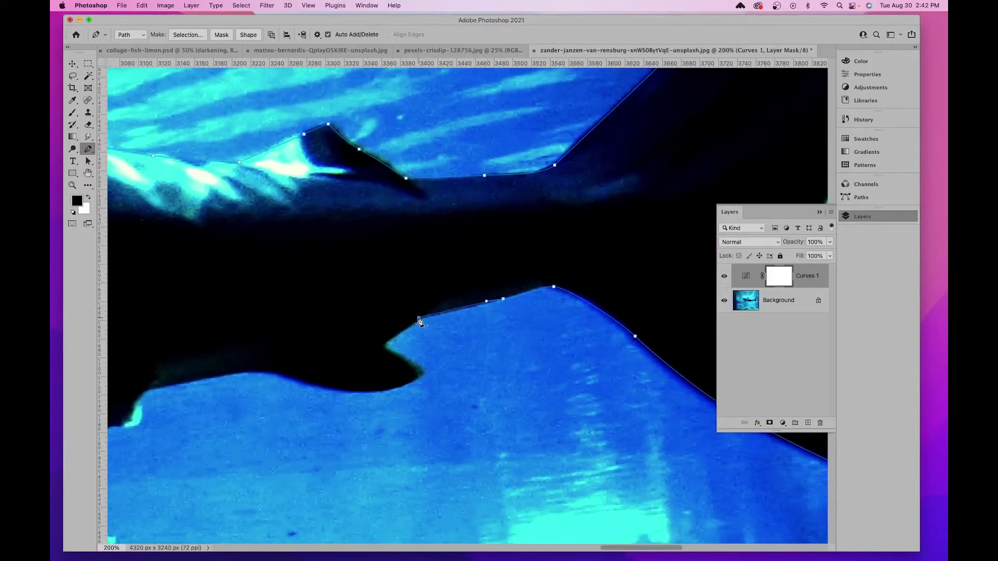
left_click(383, 344)
left_click(421, 371)
left_click_drag(374, 391, 357, 392)
Continue the path forward along the belly to the small fin with the bright tip
scroll(363, 384, "left", 10)
scroll(364, 385, "down", 1)
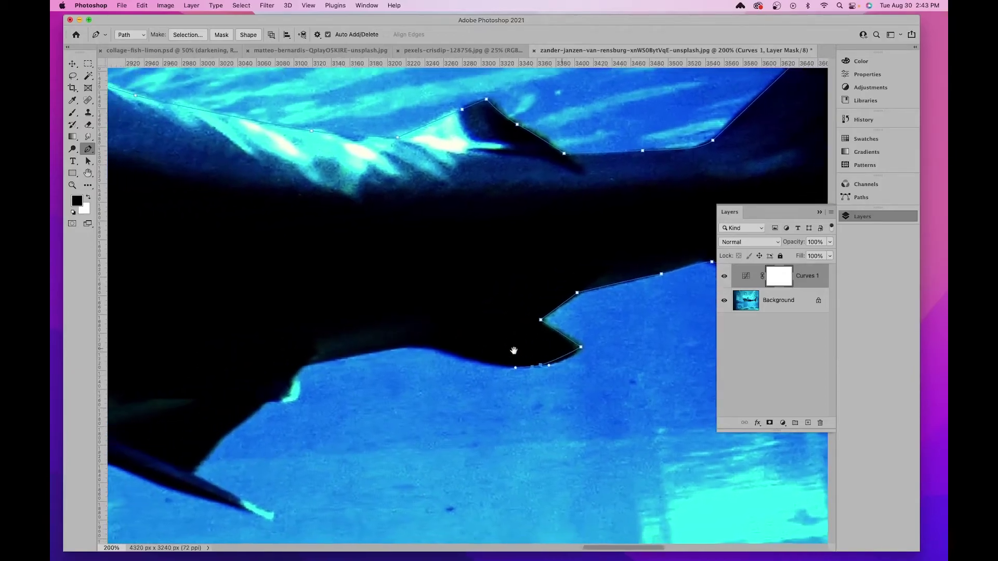
left_click_drag(421, 346, 367, 357)
left_click(318, 362)
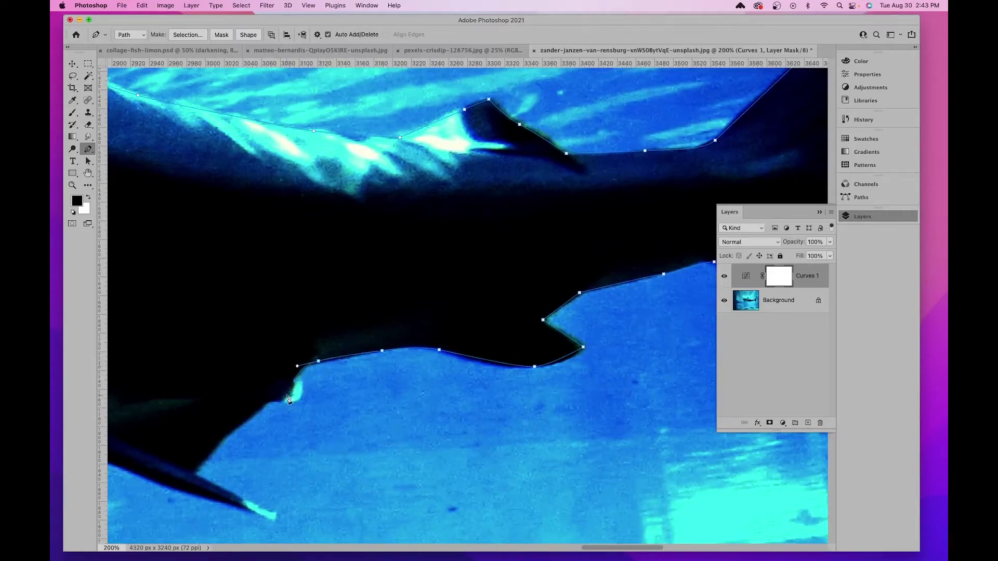
left_click_drag(261, 407, 453, 329)
key("super+z")
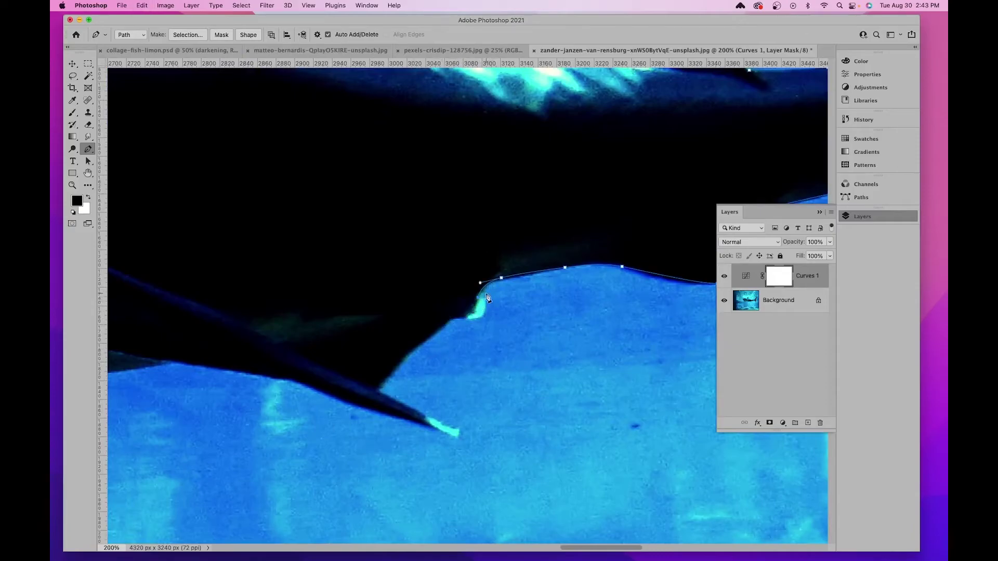
left_click_drag(438, 328, 430, 335)
key("super+z")
Outline the small fin's bright tip and follow the body edge down toward the long pectoral fin
left_click(478, 297)
left_click(484, 309)
left_click(480, 316)
left_click(458, 317)
left_click_drag(460, 304, 519, 236)
left_click_drag(552, 208, 609, 131)
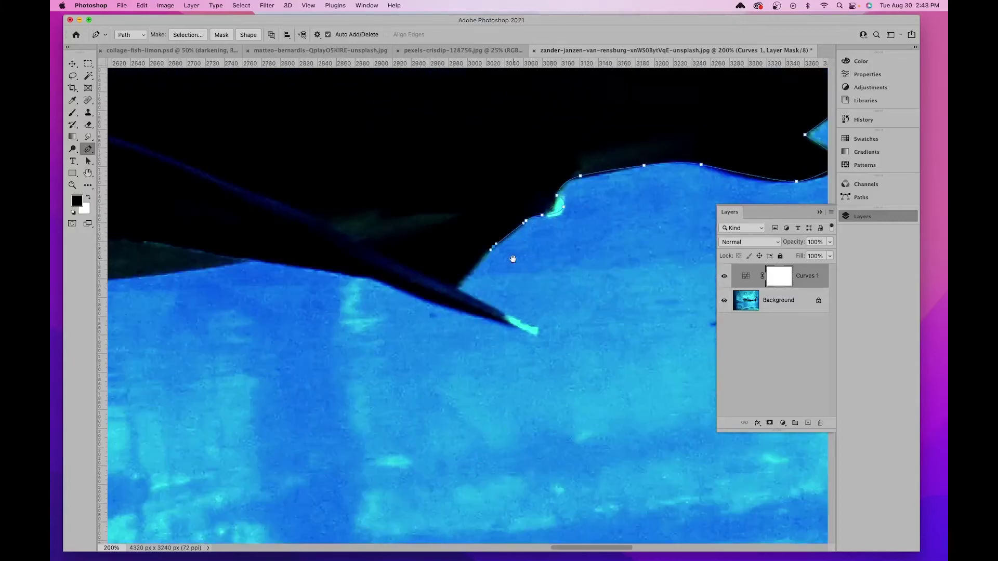
Trace around the long pectoral fin's pointed end and back along its lower edge to the belly
left_click(454, 288)
left_click(487, 304)
left_click(498, 311)
left_click(429, 303)
left_click(408, 293)
left_click(394, 287)
left_click(380, 281)
Follow the shark's belly forward with smooth anchors to the rear base of the front pectoral fin
left_click_drag(432, 280, 554, 302)
left_click(476, 291)
left_click_drag(478, 290, 539, 293)
left_click_drag(424, 259, 506, 263)
left_click_drag(508, 311, 652, 286)
left_click_drag(520, 312, 492, 311)
left_click_drag(362, 291, 540, 261)
left_click_drag(453, 251, 359, 288)
Outline the front pectoral fin around its bright tip and up its front edge to the throat
left_click_drag(313, 314, 308, 328)
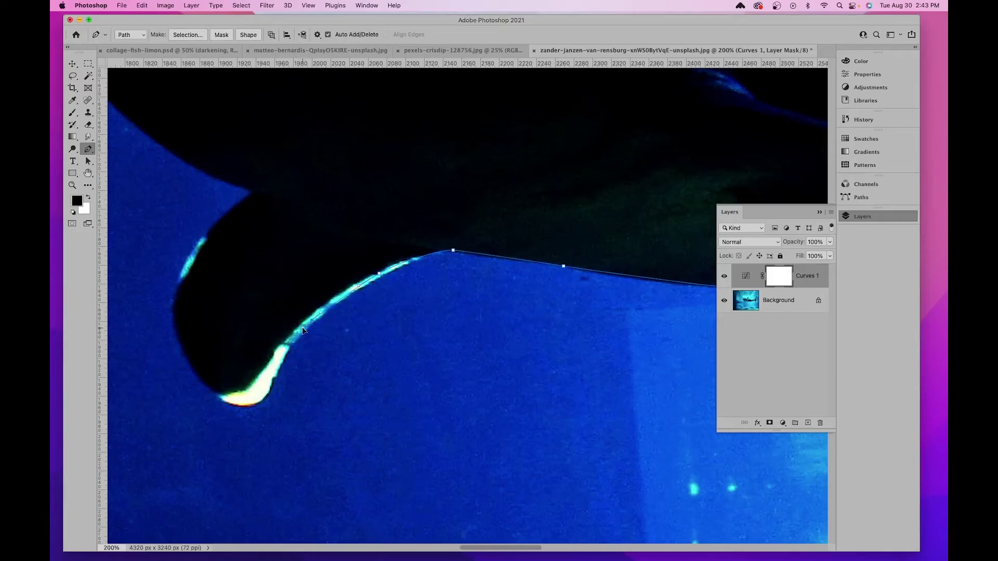
left_click(304, 329)
left_click(271, 387)
left_click(250, 403)
left_click(238, 405)
left_click_drag(203, 383, 192, 367)
left_click_drag(174, 320, 334, 411)
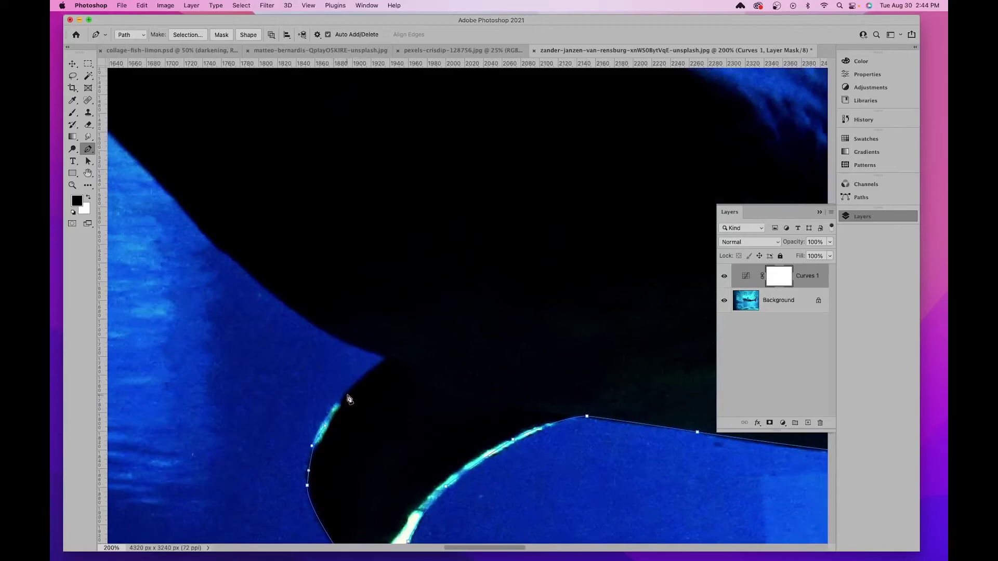
left_click(386, 359)
Trace the underside of the head, round the snout and close the path at its starting point
left_click_drag(450, 410, 631, 471)
left_click_drag(499, 389, 570, 497)
left_click_drag(502, 436, 516, 500)
left_click_drag(468, 443, 427, 456)
left_click_drag(396, 409, 421, 352)
left_click(420, 349)
left_click(426, 357, "ctrl")
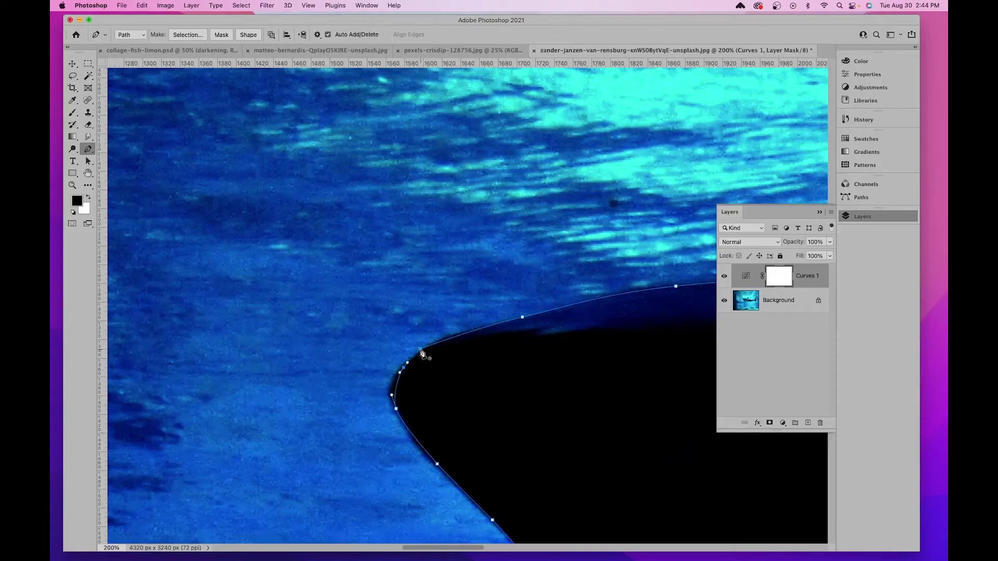
Convert the closed shark path into a new anti-aliased selection with a 0-pixel feather radius
right_click(455, 367)
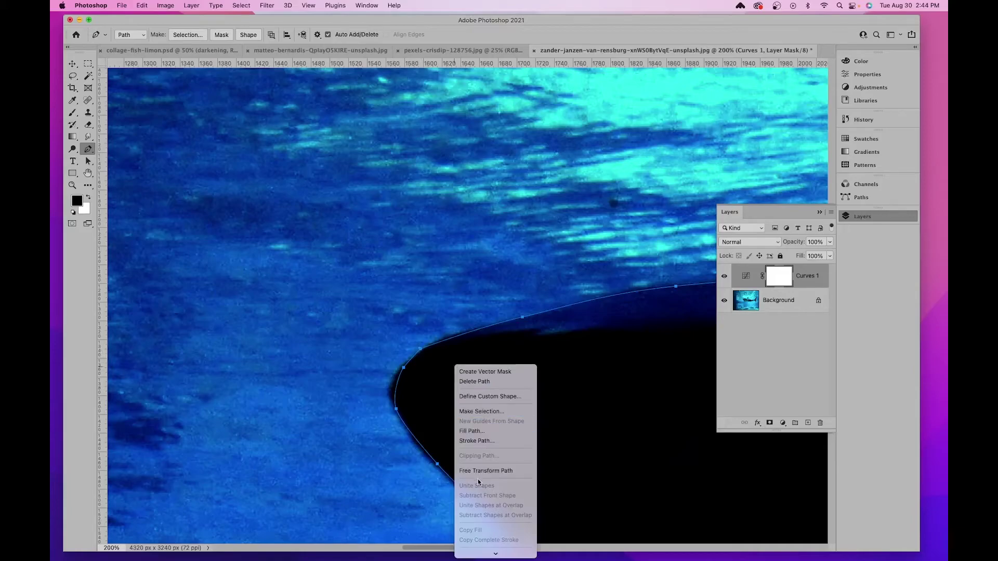
right_click(453, 372)
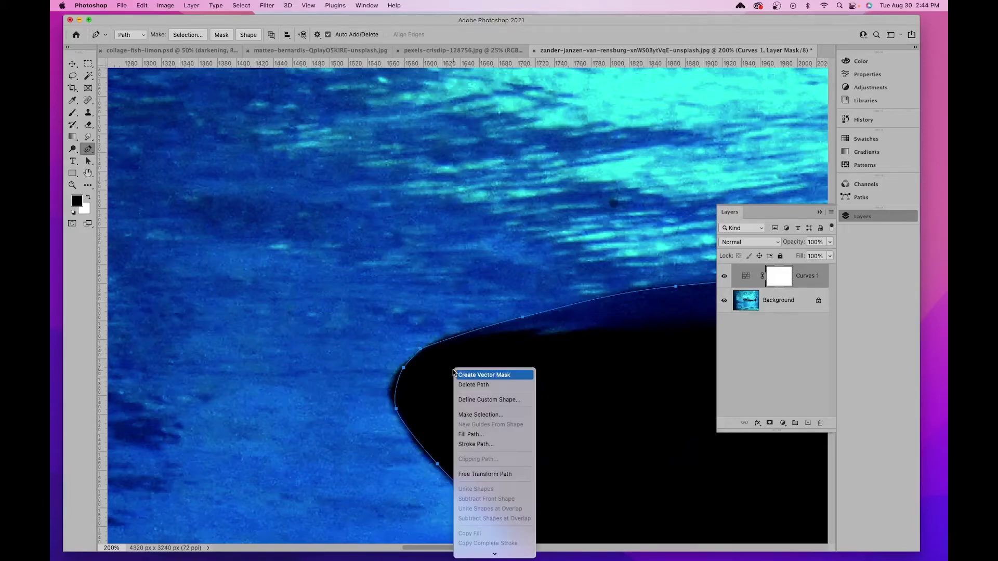
left_click(482, 416)
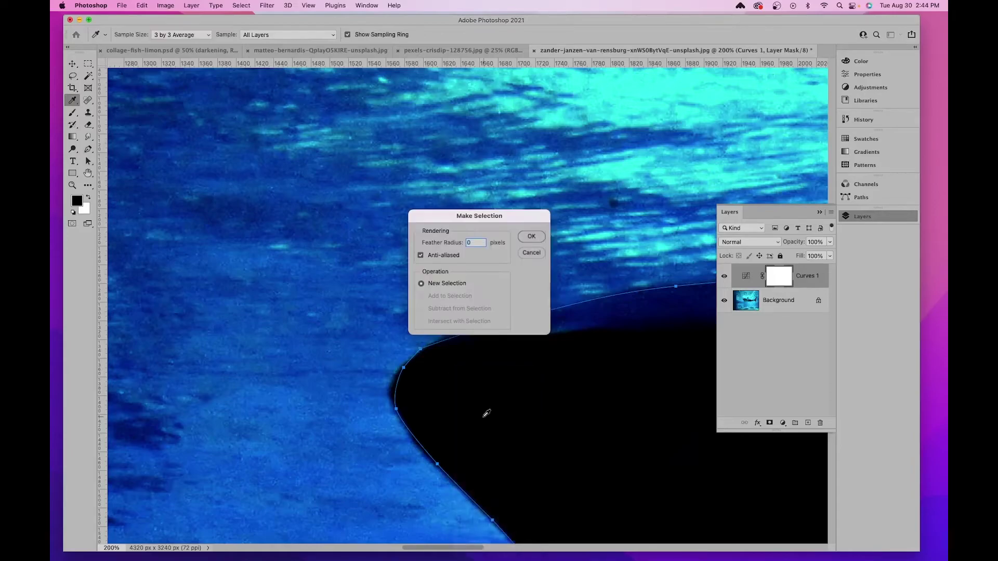
left_click(537, 239)
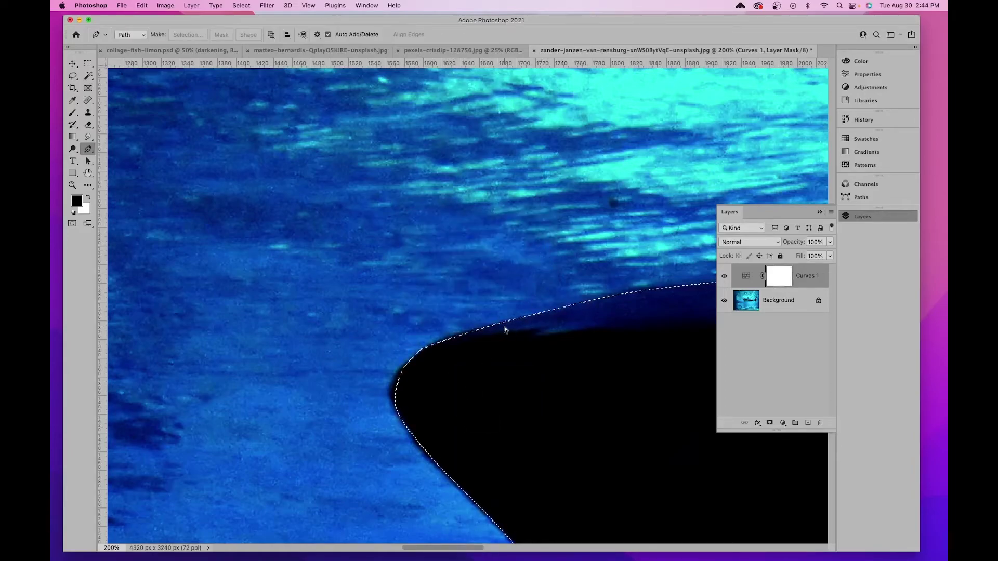
Delete the Curves 1 adjustment layer with its mask, and mask the photo layer to the shark selection
scroll(504, 328, "down", 5)
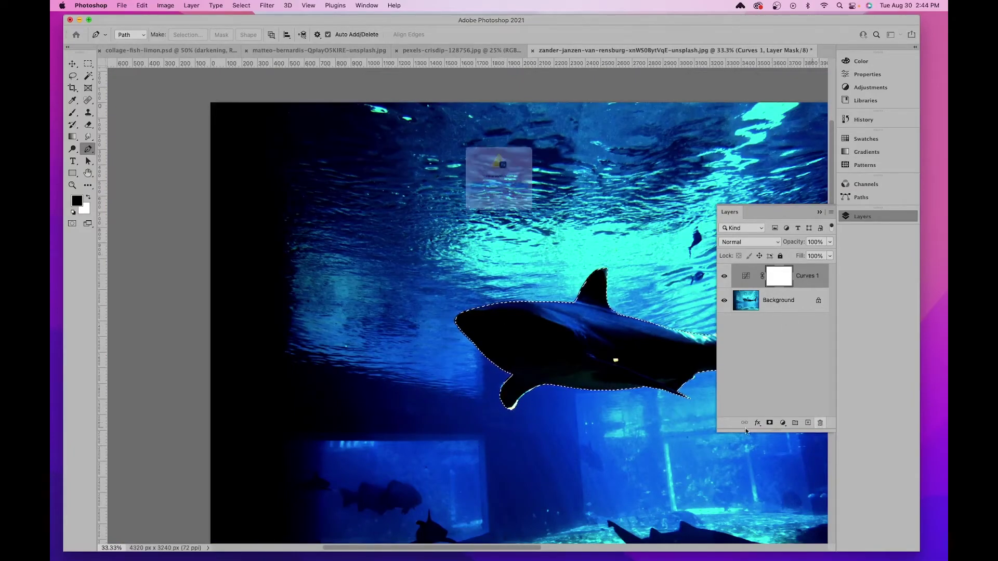
left_click(499, 190)
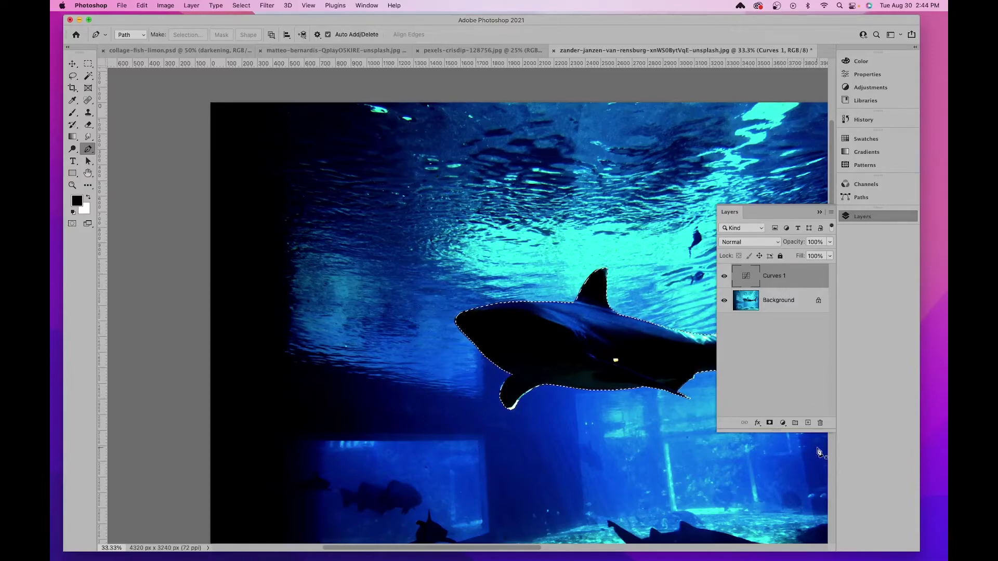
left_click(820, 422)
key("Return")
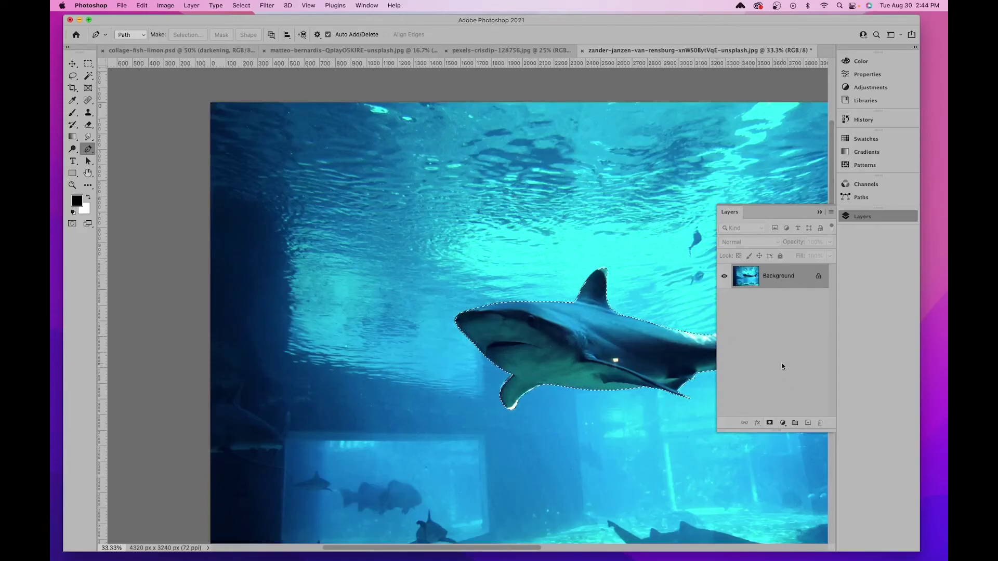
left_click(768, 423)
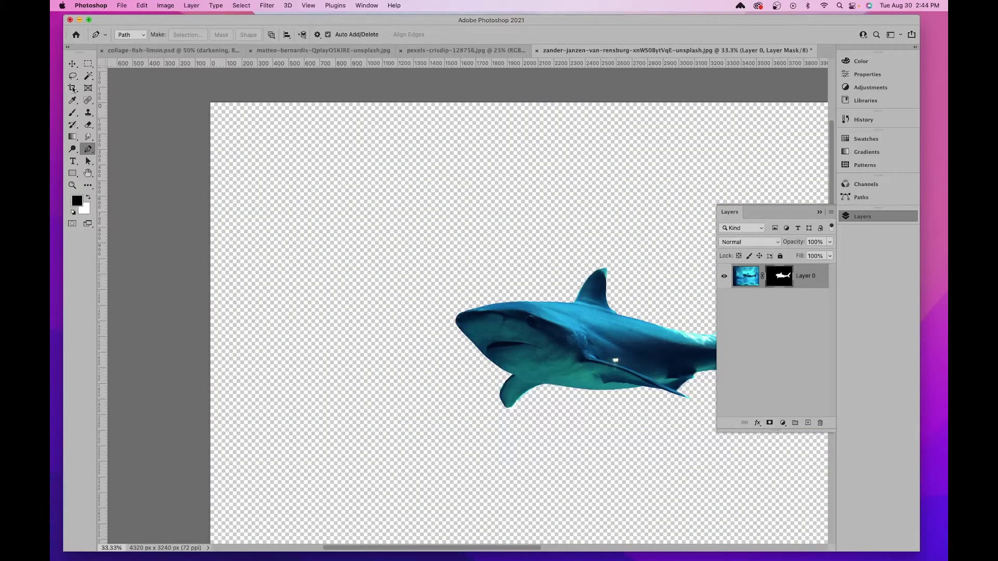
Move the masked shark layer into collage-fish-limon.psd and position it across the upper part of the collage
left_click(73, 63)
left_click_drag(744, 278, 339, 307)
left_click_drag(324, 309, 325, 300)
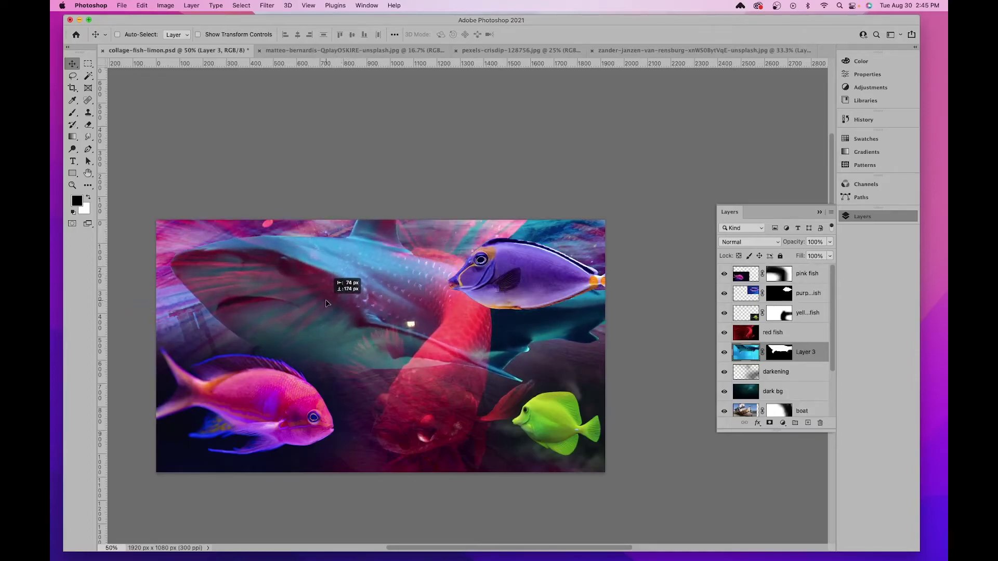
Close the zander-janzen-van-rensburg shark photo without saving and return to collage-fish-limon.psd
left_click(480, 51)
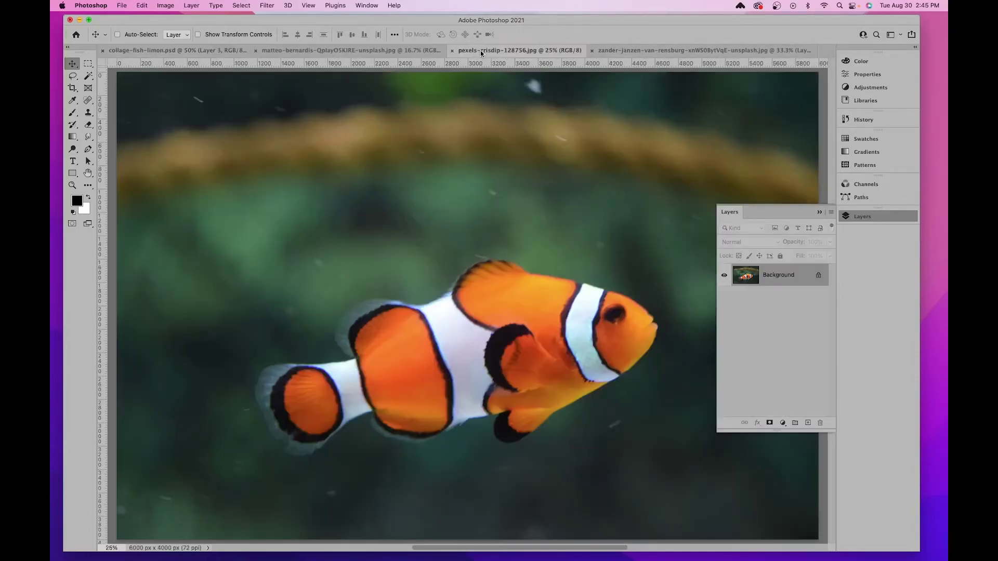
left_click(360, 48)
left_click(550, 51)
left_click(657, 51)
key("super+w")
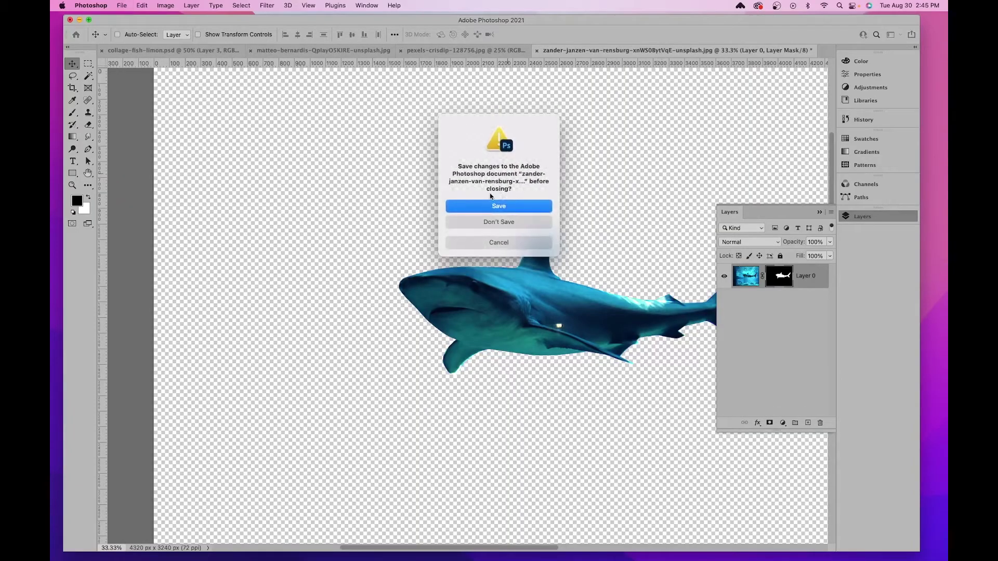
left_click(500, 223)
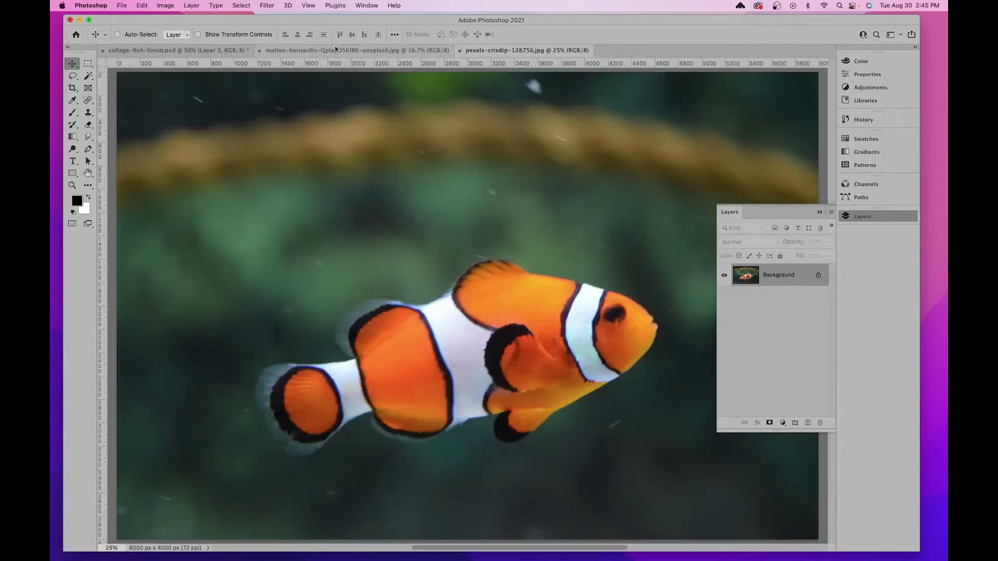
left_click(218, 52)
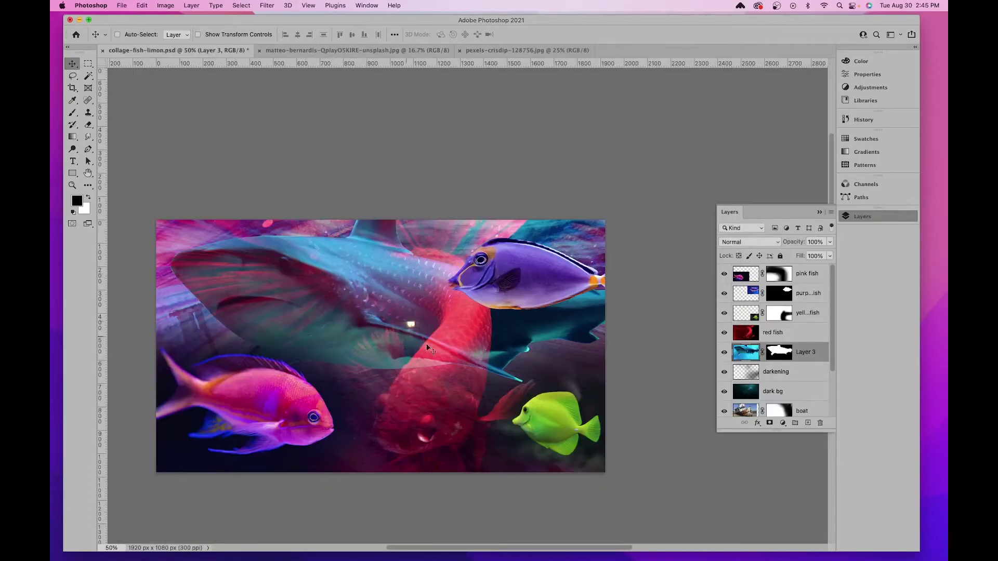
Raise the shark layer above the yellow fish layer and scale the shark to 60% in the collage's upper left area
left_click_drag(808, 351, 790, 297)
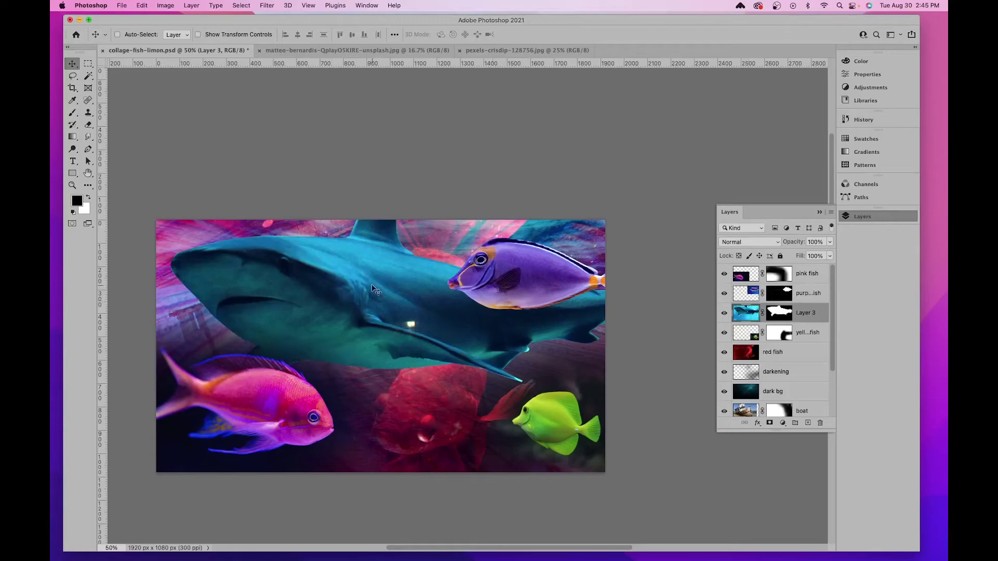
left_click_drag(386, 299, 441, 328)
key("super+t")
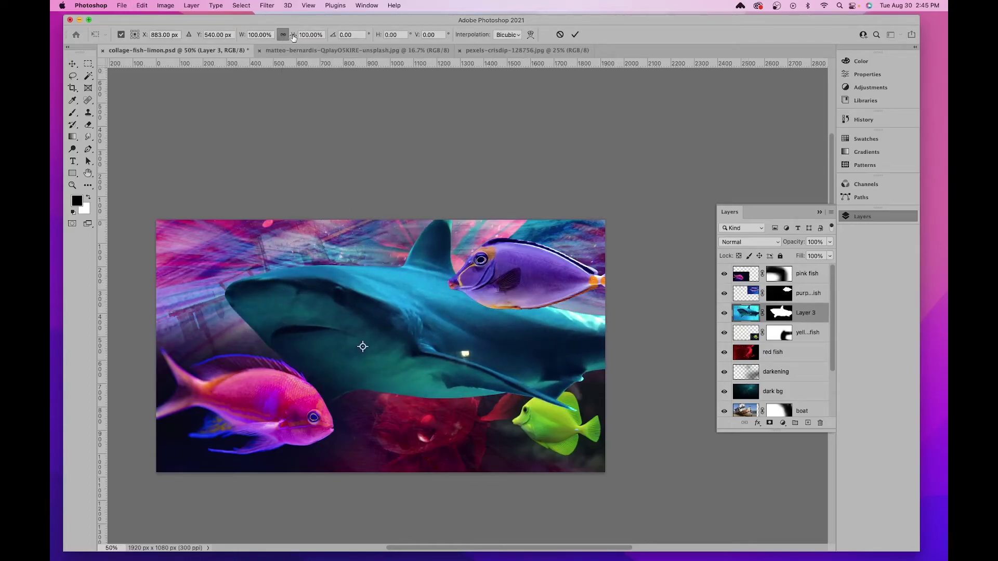
left_click_drag(294, 37, 273, 38)
left_click_drag(422, 333, 317, 283)
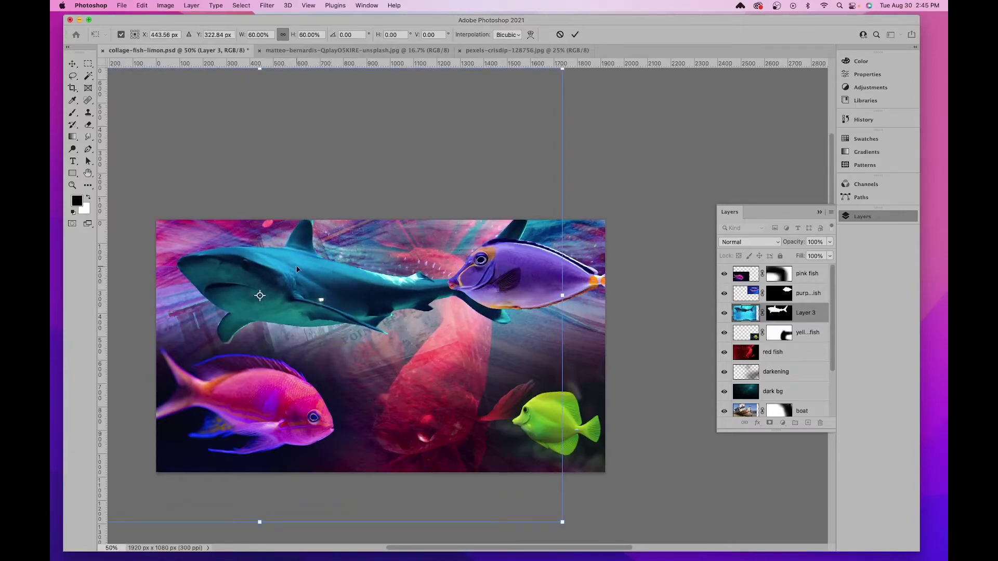
Flip the shark horizontally and position it along the collage's upper left edge with its head facing the purple fish
right_click(339, 270)
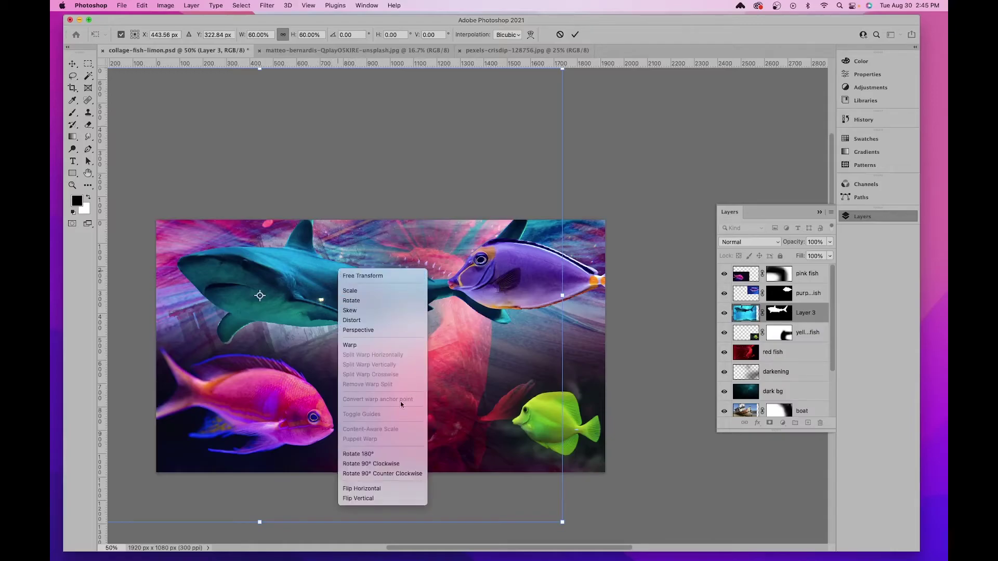
left_click(364, 488)
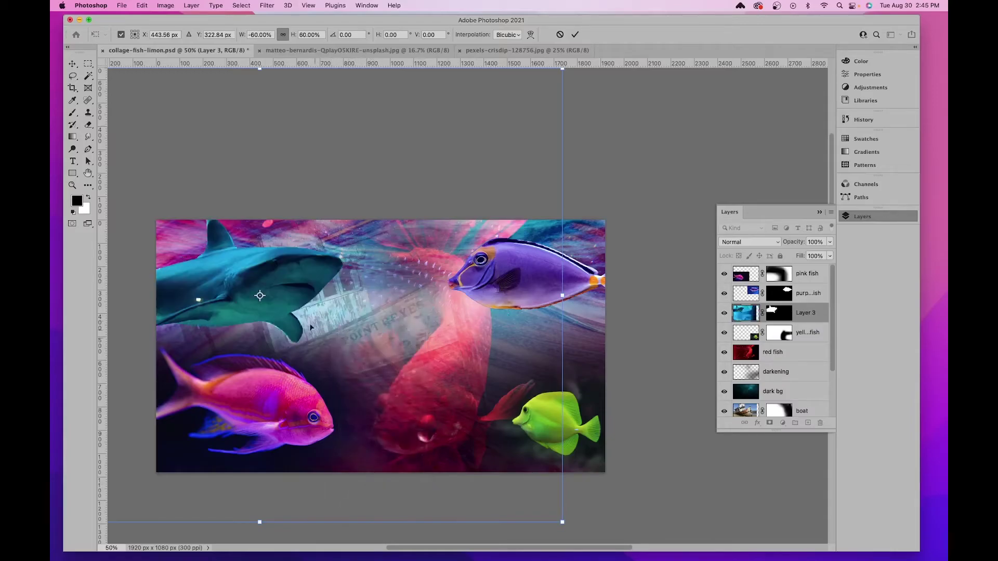
left_click_drag(291, 288, 357, 293)
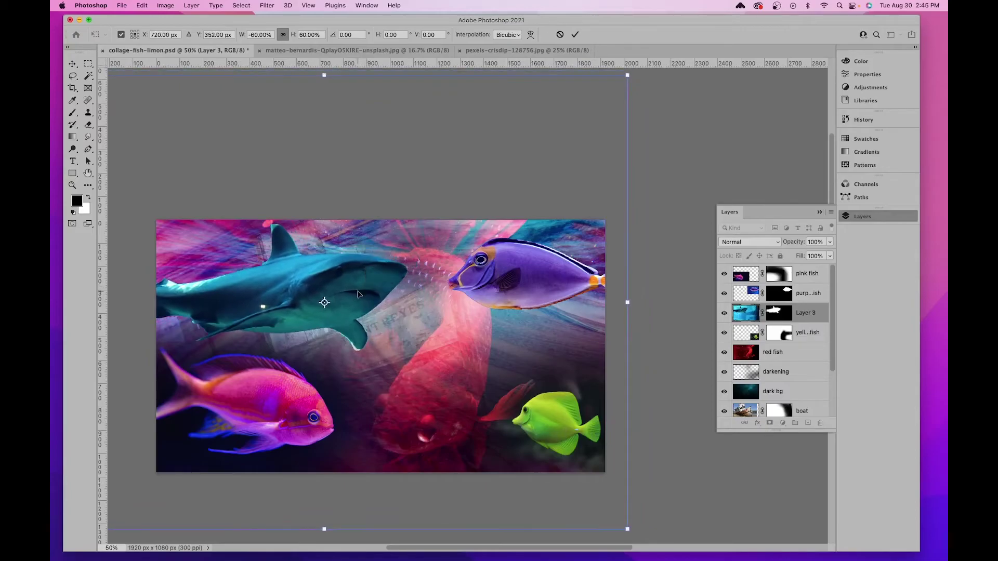
key("Return")
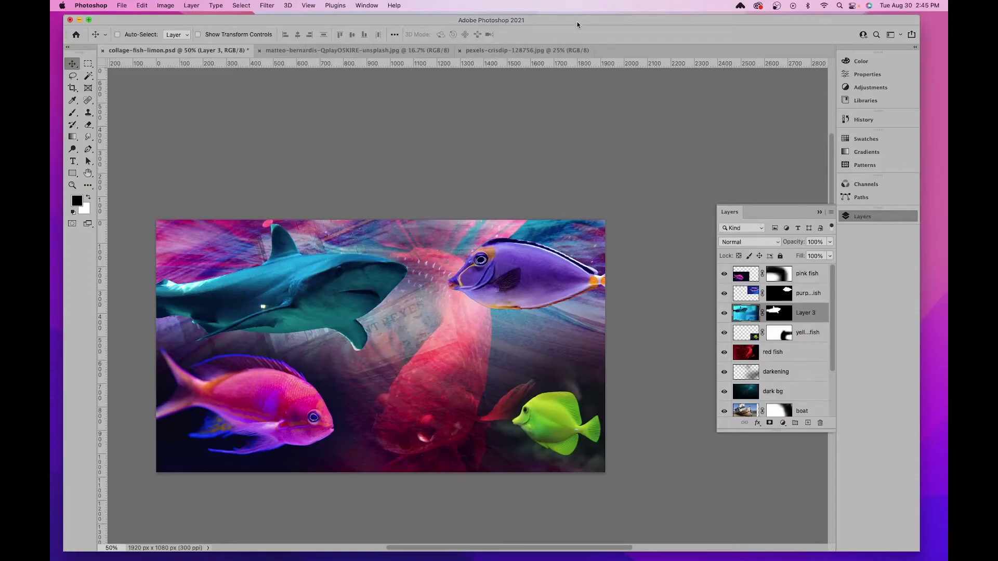
Copy the clownfish photo into the collage between the purple fish and shark layers and scale it to 16%
left_click(536, 54)
left_click_drag(781, 279, 459, 308)
left_click(572, 295)
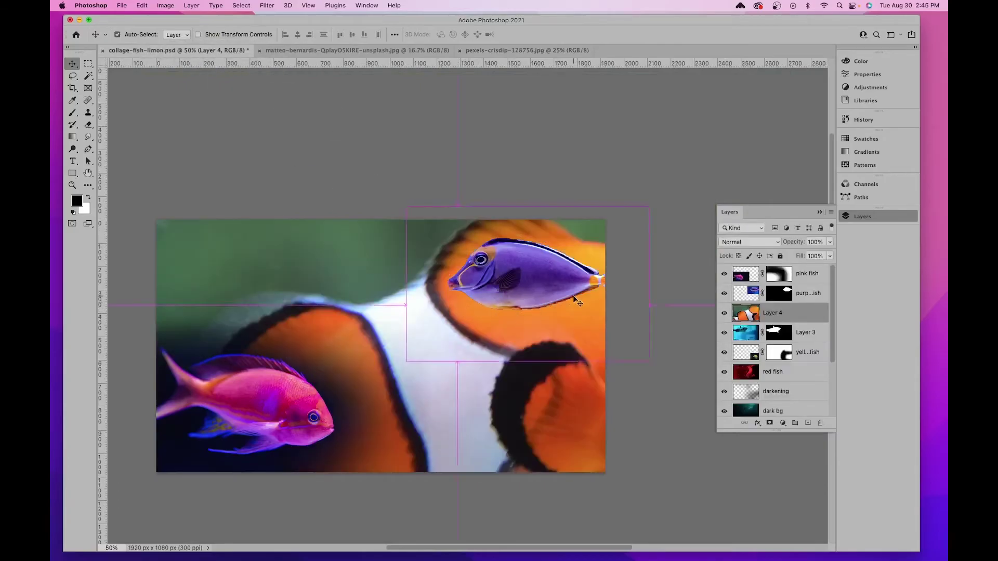
key("ctrl+t")
left_click(309, 35)
type("16")
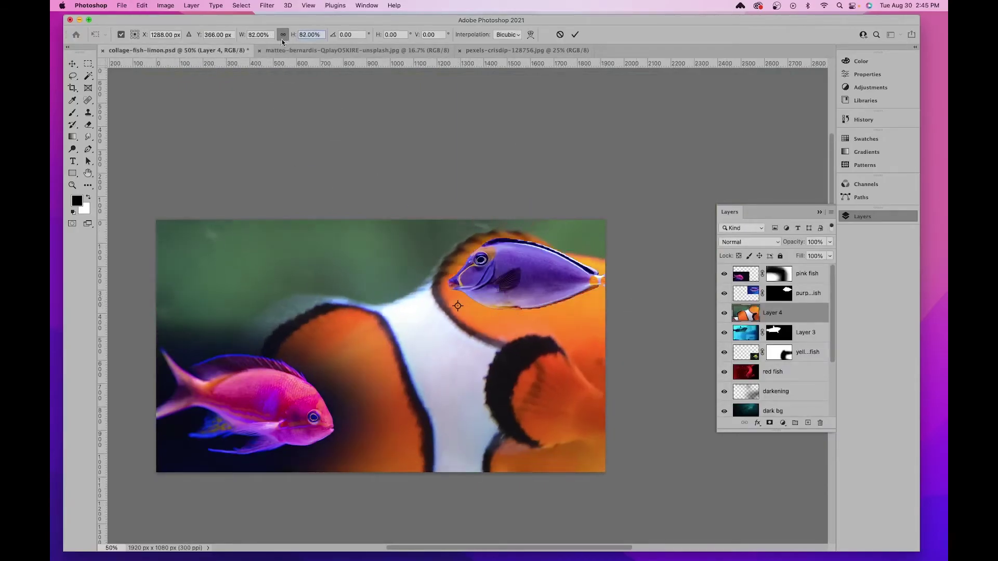
key("Return")
Flip the clownfish photo horizontally, tilting it about 11 degrees counterclockwise between the purple fish and the yellow fish
right_click(426, 317)
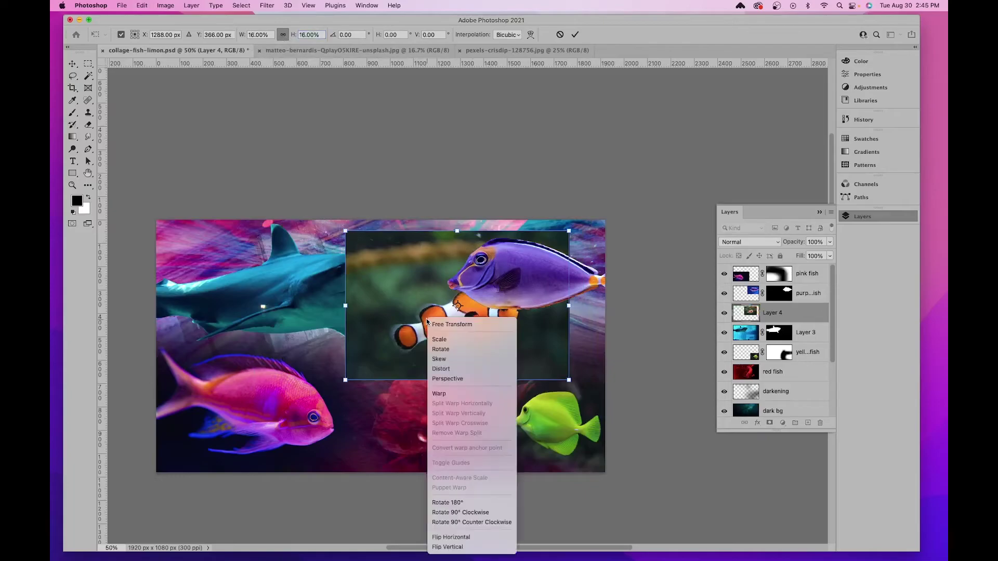
left_click(470, 537)
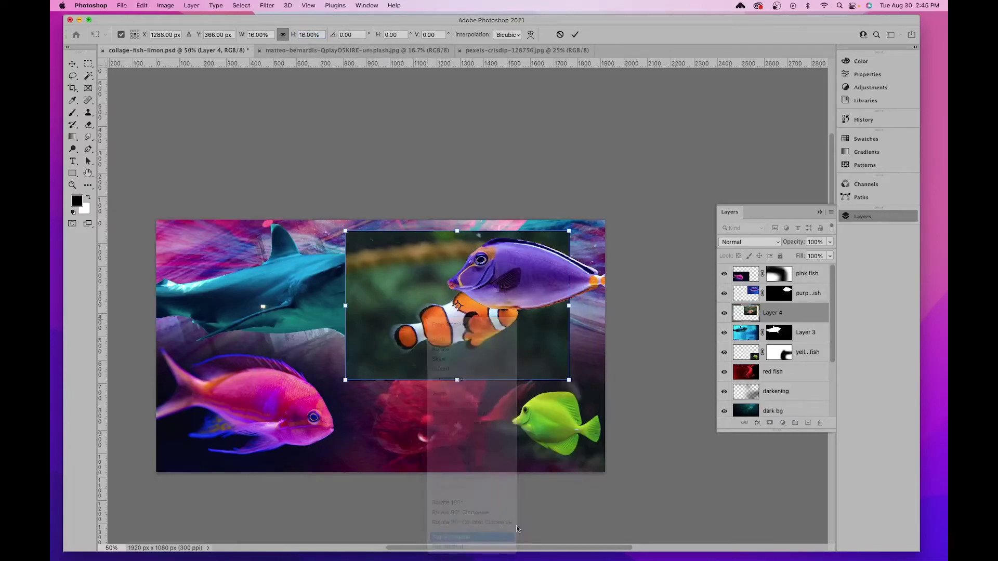
left_click_drag(467, 312, 532, 343)
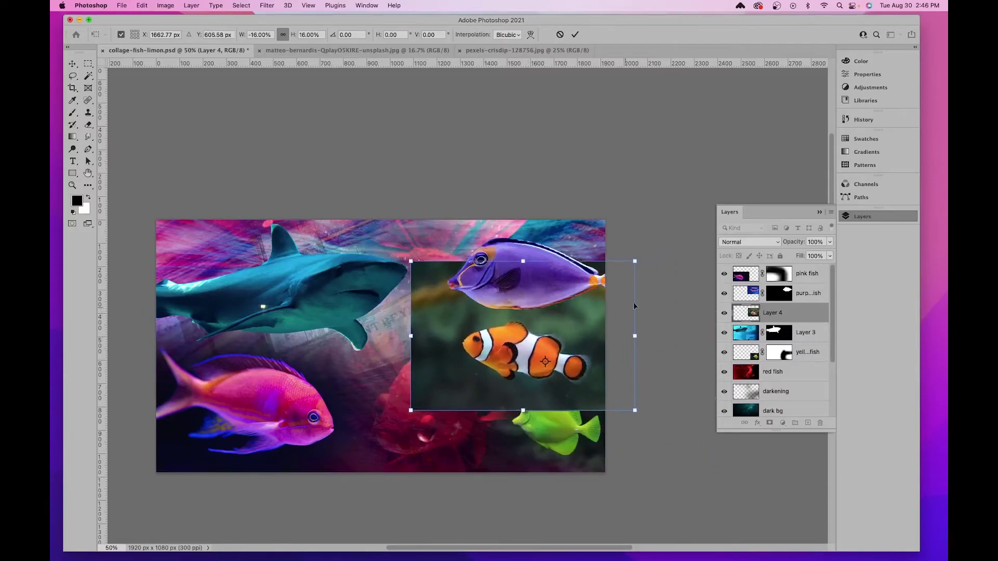
left_click_drag(654, 267, 644, 233)
left_click_drag(555, 338, 558, 324)
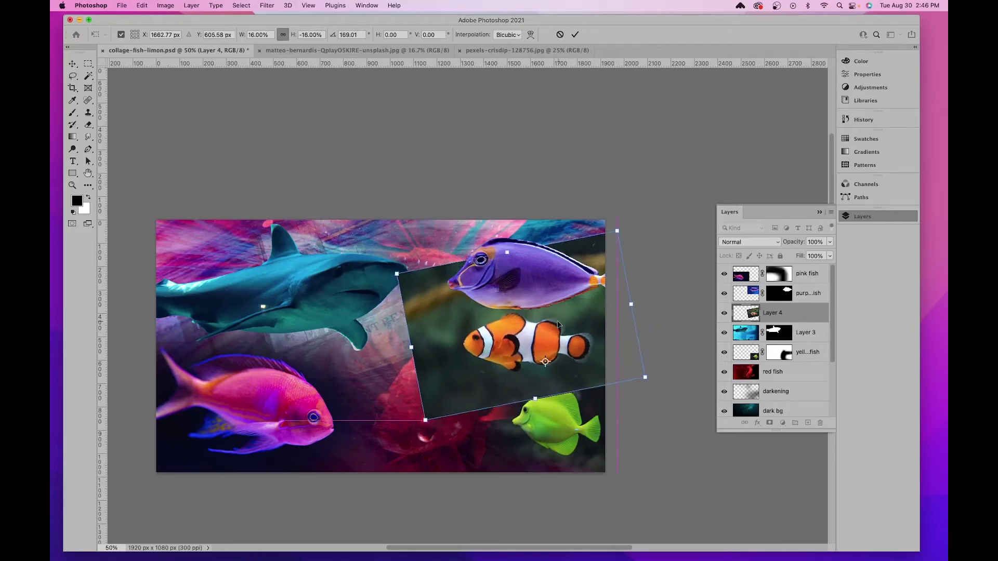
key("Return")
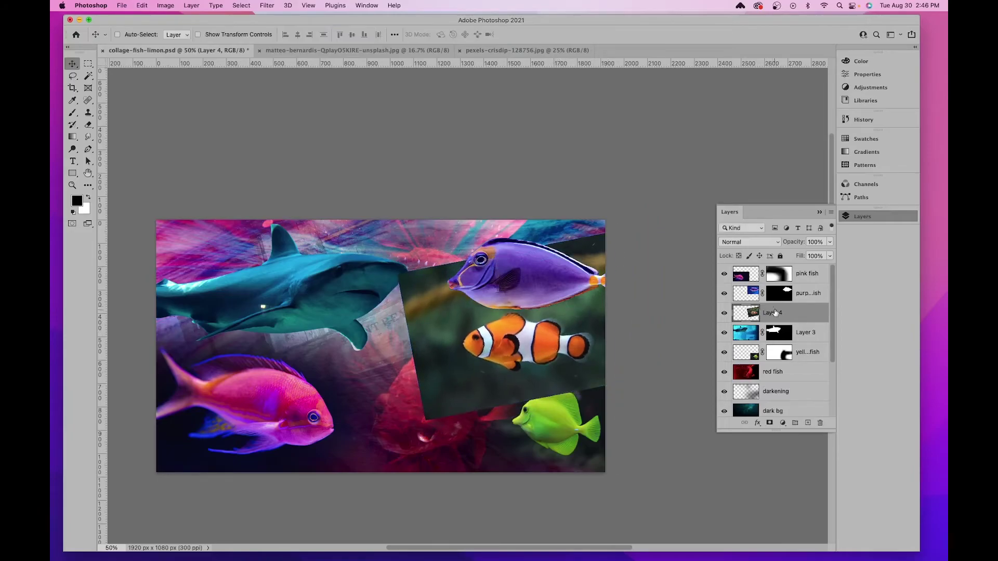
Add a white layer mask to the clownfish photo layer and rename the layer "clown fish"
left_click(770, 423)
double_click(803, 313)
type("clown fish")
key("Return")
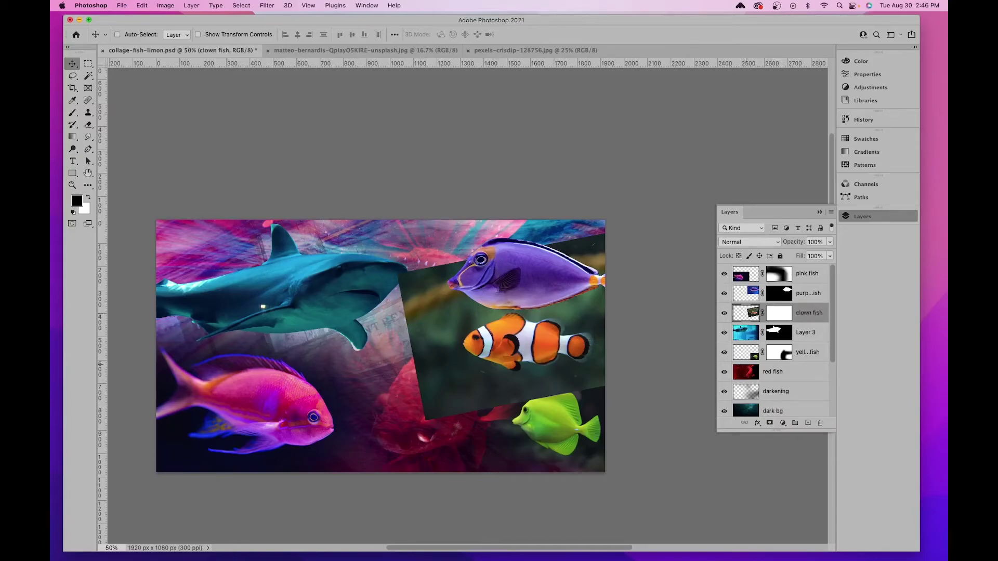
Rename Layer 3 as "shark"
double_click(802, 333)
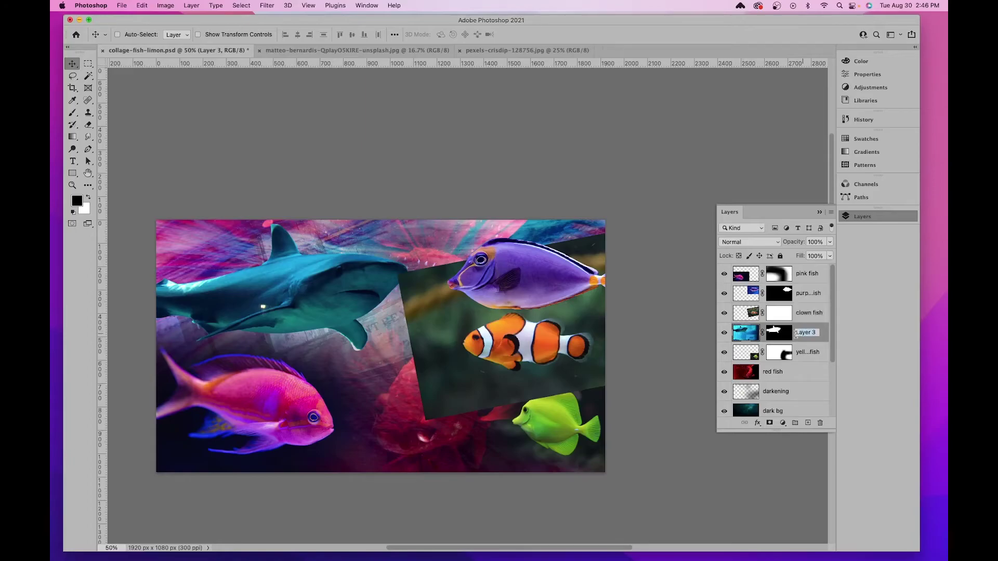
key("Return")
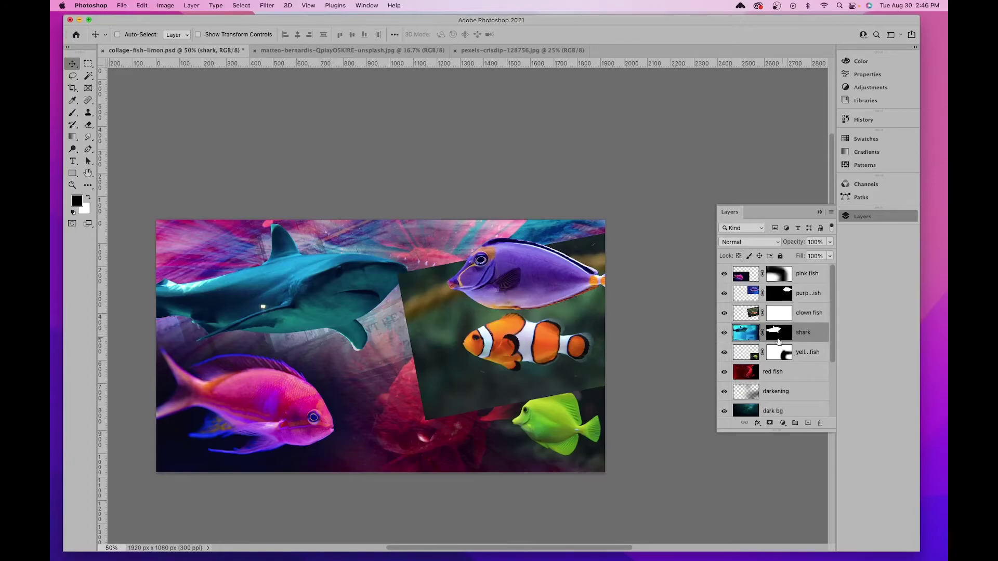
Mask away the hard outer edges of the clownfish photo by painting black on its layer mask at 100% brush opacity
left_click(776, 313)
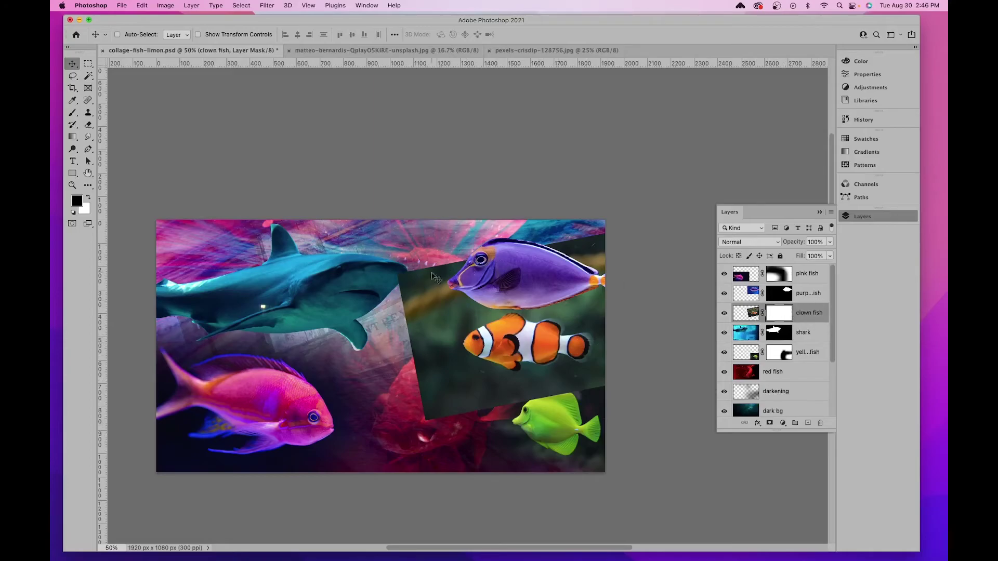
key("b")
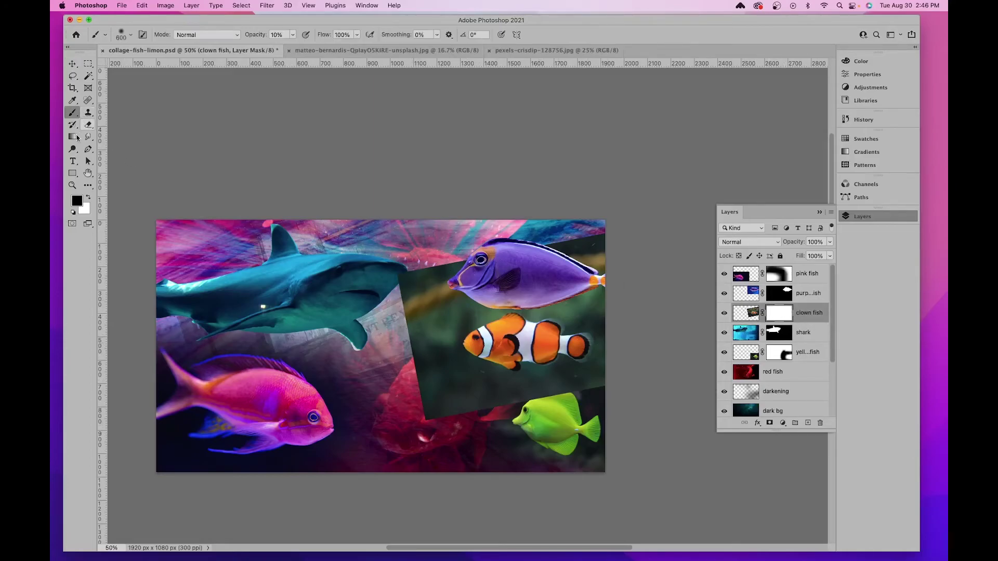
left_click(292, 35)
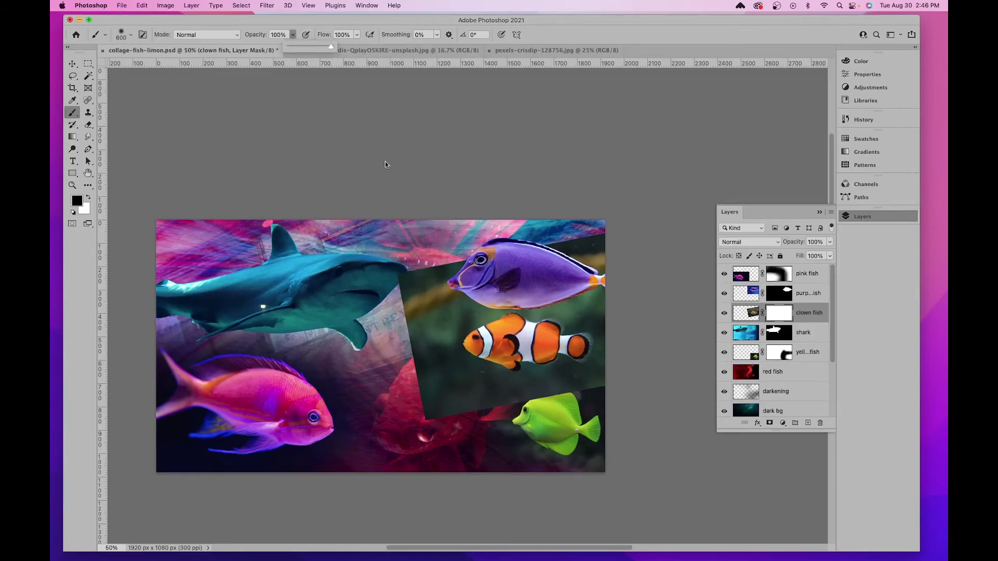
key("bracketleft")
key("bracketleft")
key("bracketleft")
key("bracketleft")
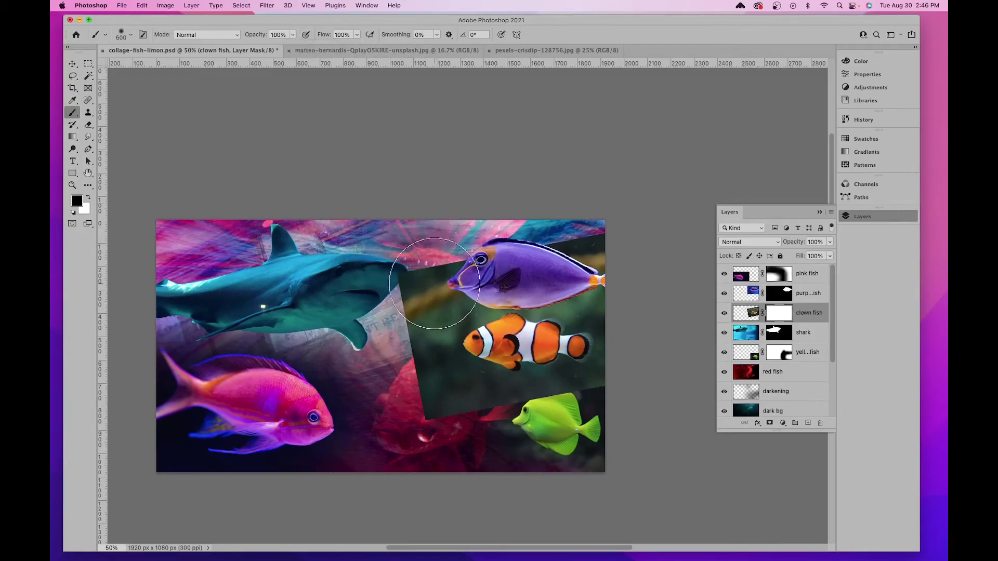
mouse_move(392, 279)
left_mouse_down()
mouse_move(434, 275)
mouse_move(452, 294)
mouse_move(421, 267)
left_mouse_up()
key("bracketleft")
key("bracketleft")
left_click_drag(498, 258, 617, 222)
mouse_move(384, 351)
left_mouse_down()
mouse_move(389, 322)
mouse_move(420, 441)
mouse_move(434, 425)
mouse_move(508, 421)
mouse_move(601, 407)
left_mouse_up()
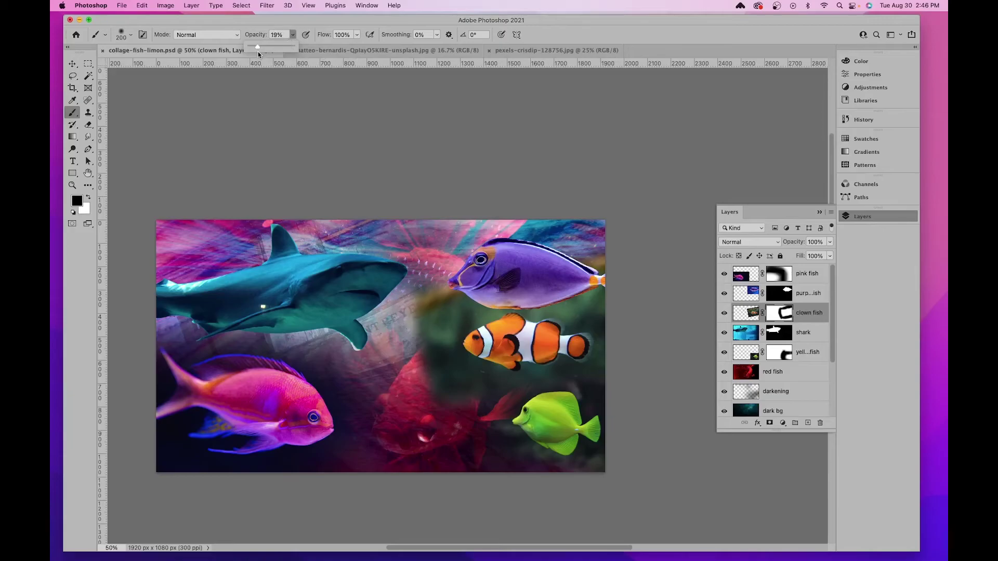
Fade the clown fish photo's remaining background into the collage by painting its mask with larger black strokes at 19% opacity
key("bracketright")
key("bracketright")
mouse_move(421, 311)
left_mouse_down()
mouse_move(437, 306)
mouse_move(380, 289)
left_mouse_up()
key("bracketright")
key("bracketright")
mouse_move(409, 416)
left_mouse_down()
mouse_move(407, 437)
mouse_move(554, 469)
mouse_move(477, 437)
mouse_move(396, 373)
mouse_move(410, 396)
mouse_move(396, 265)
mouse_move(398, 304)
mouse_move(469, 241)
mouse_move(404, 292)
left_mouse_up()
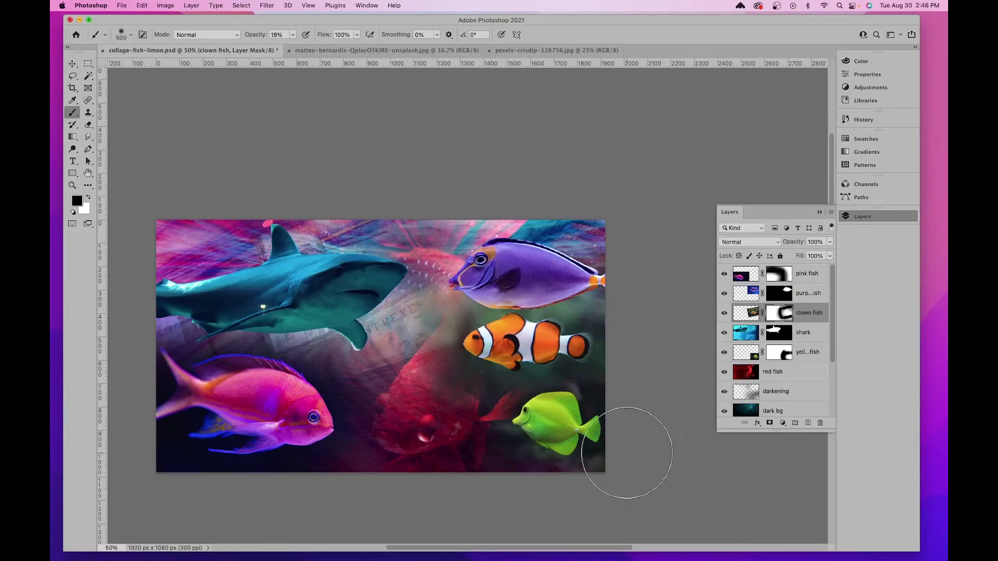
Move the clown fish right until its tail meets the canvas edge, and shift the yellow fish left beneath it
left_click(744, 314)
left_click(73, 64)
left_click_drag(531, 338, 568, 345)
left_click(750, 357)
left_click_drag(584, 434, 535, 438)
Target the yellow fish layer's mask and set the black brush to 100% opacity
left_click(772, 362)
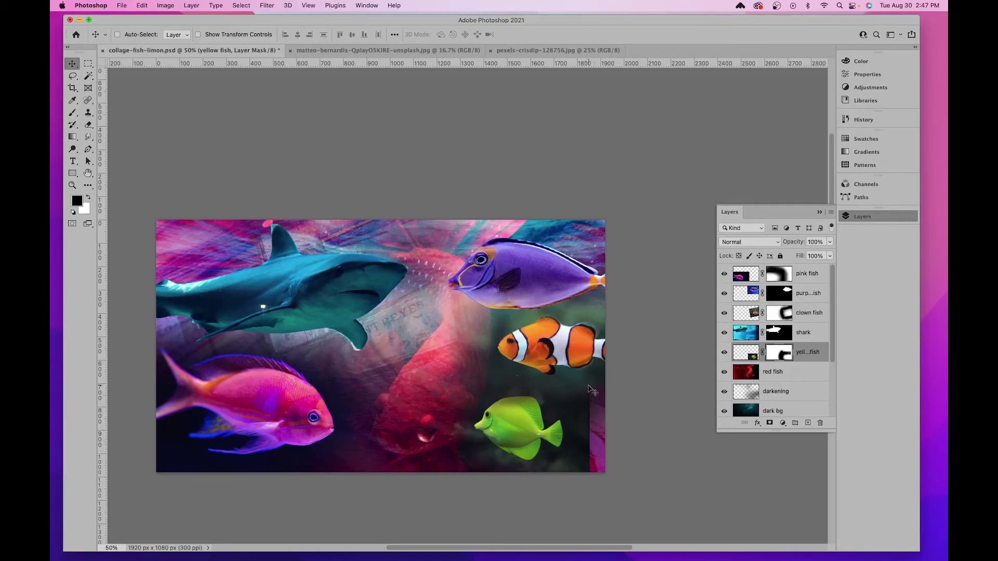
key("s")
key("v")
key("b")
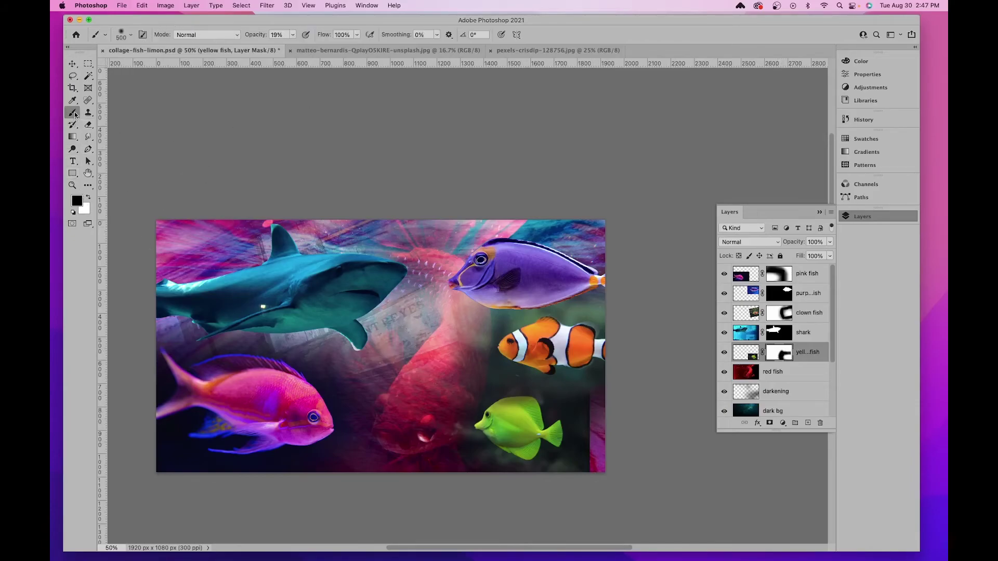
left_click(293, 35)
key("bracketleft")
key("bracketleft")
key("bracketleft")
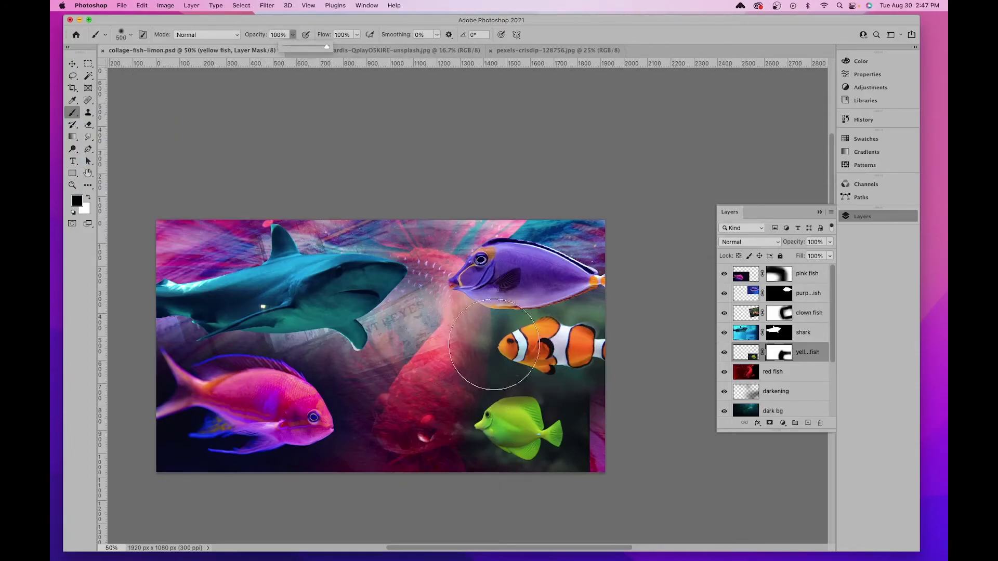
Try to mask out the yellow fish photo's hard edge beside the tail with a 300-pixel brush, and undo the stroke
left_click_drag(486, 357, 597, 415)
key("bracketleft")
key("bracketleft")
key("bracketleft")
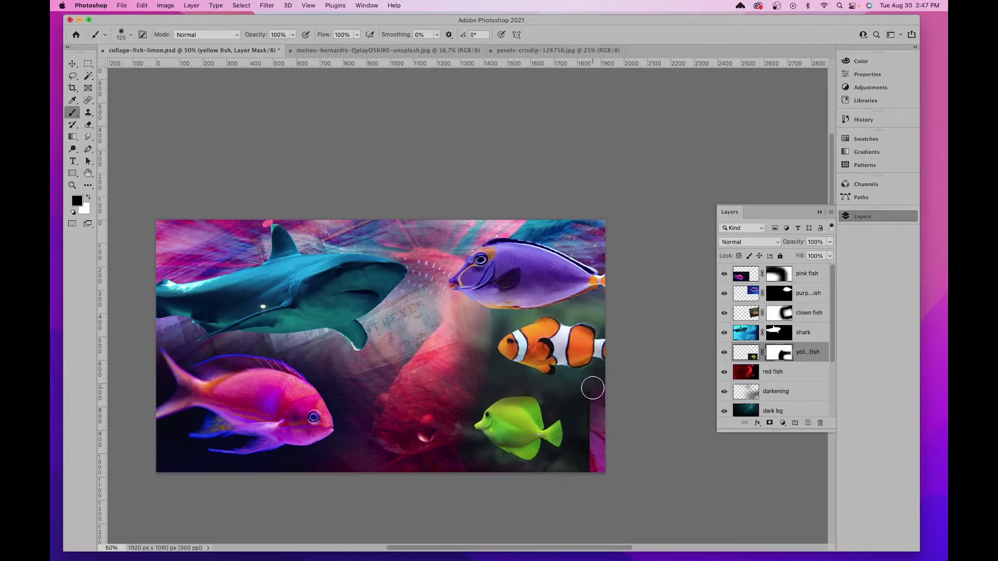
key("bracketright")
key("bracketright")
key("bracketright")
key("bracketright")
mouse_move(579, 412)
left_mouse_down()
mouse_move(574, 473)
mouse_move(577, 399)
mouse_move(579, 425)
left_mouse_up()
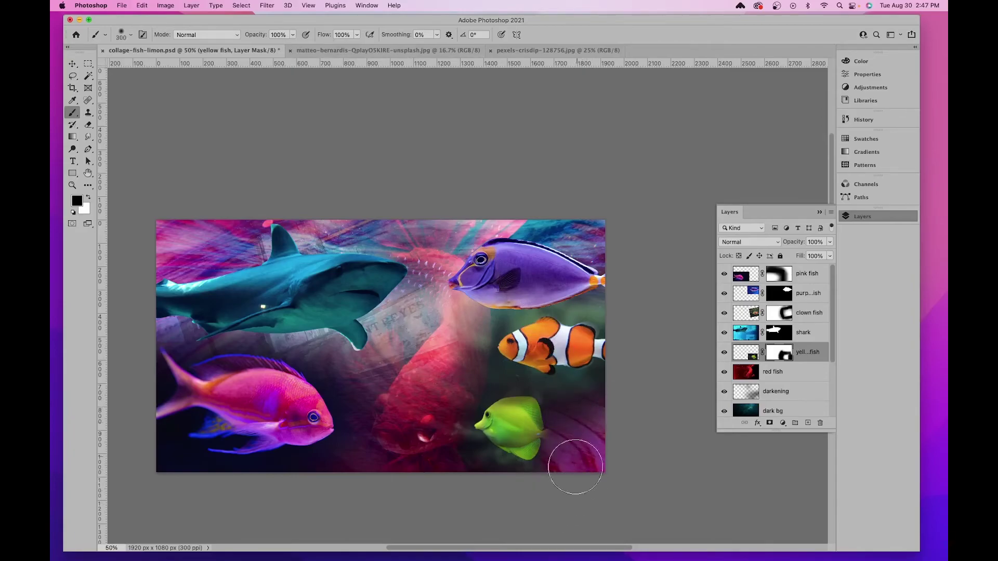
key("super+z")
Paint black down the yellow fish photo's hard right edge on its mask, keeping the fish's tail intact
key("bracketleft")
key("bracketleft")
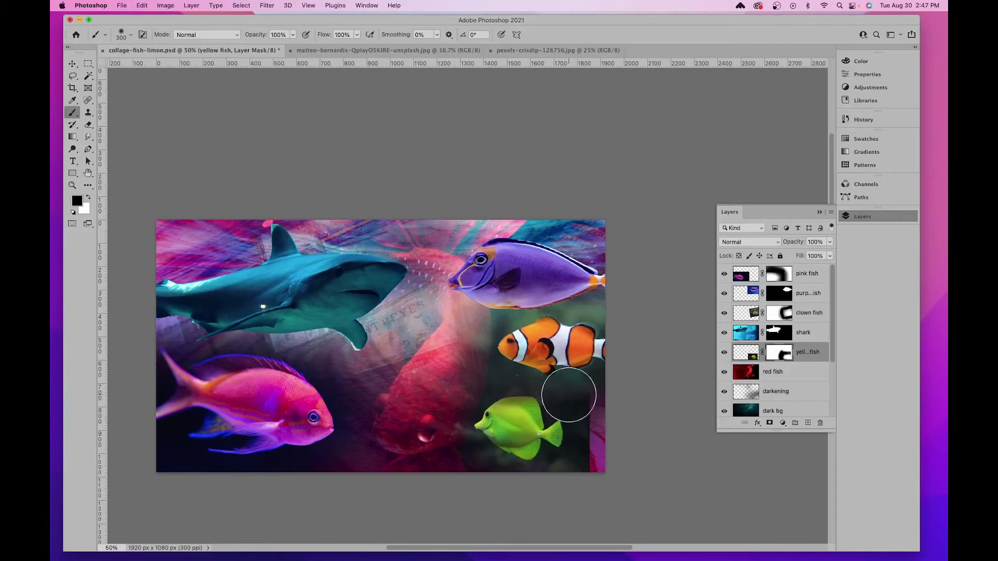
key("bracketleft")
key("bracketleft")
key("bracketleft")
mouse_move(586, 383)
left_mouse_down()
mouse_move(596, 470)
mouse_move(595, 448)
left_mouse_up()
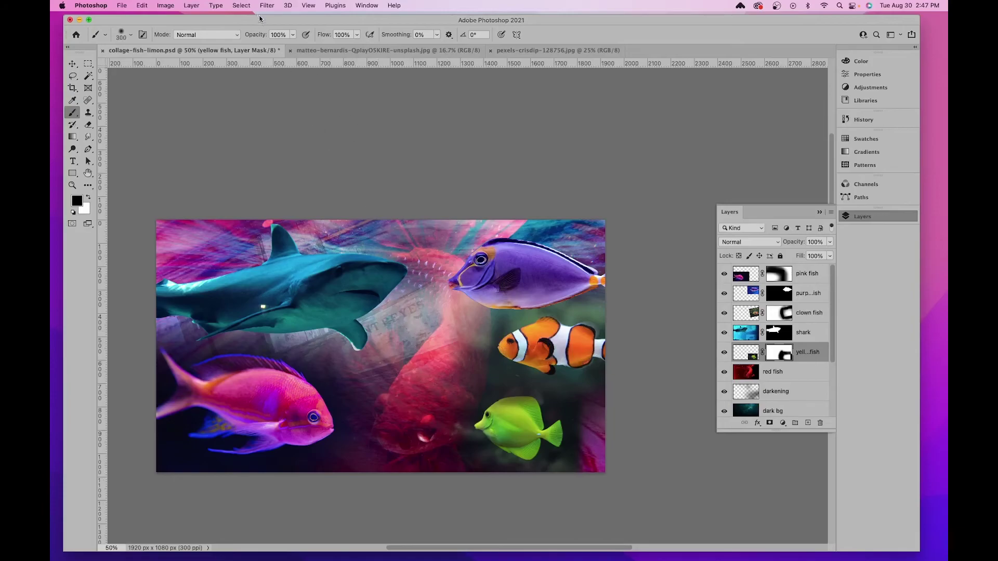
Soften the yellow fish photo's masked right edge with black brush strokes at 12% opacity, reducing the brush to 200 pixels
left_click(293, 34)
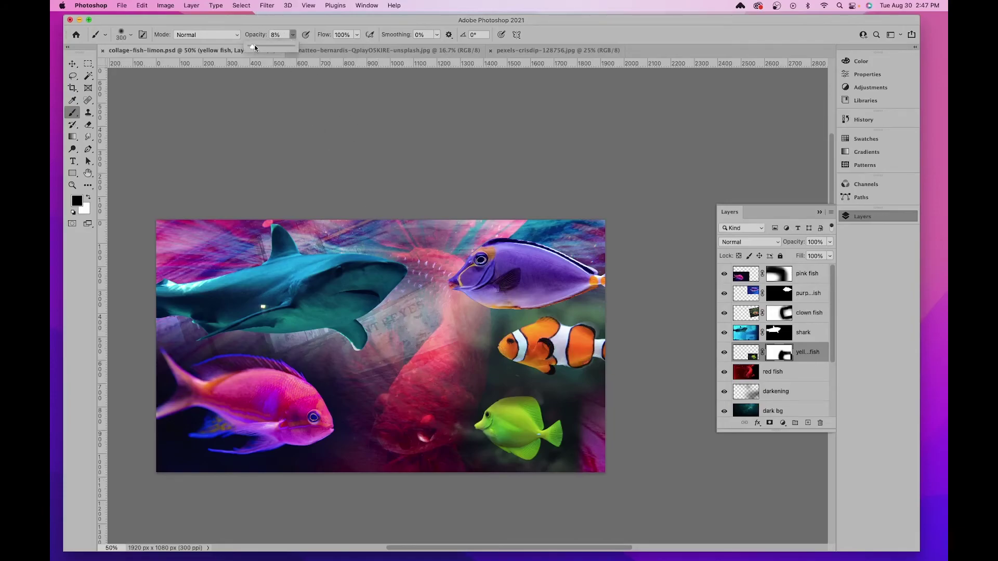
left_click(624, 193)
key("bracketright")
key("bracketright")
key("bracketright")
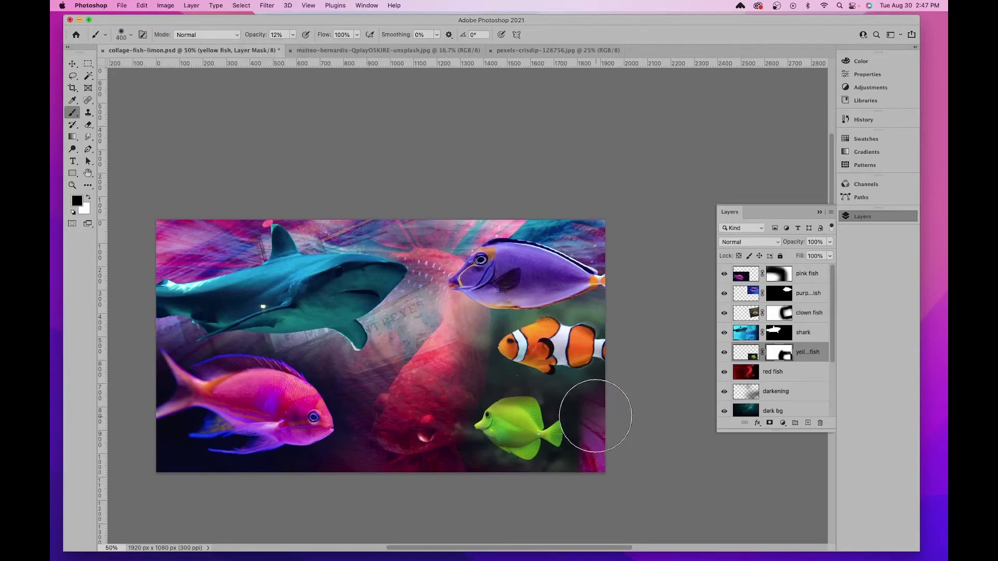
key("bracketleft")
key("bracketleft")
key("bracketleft")
key("bracketleft")
key("bracketleft")
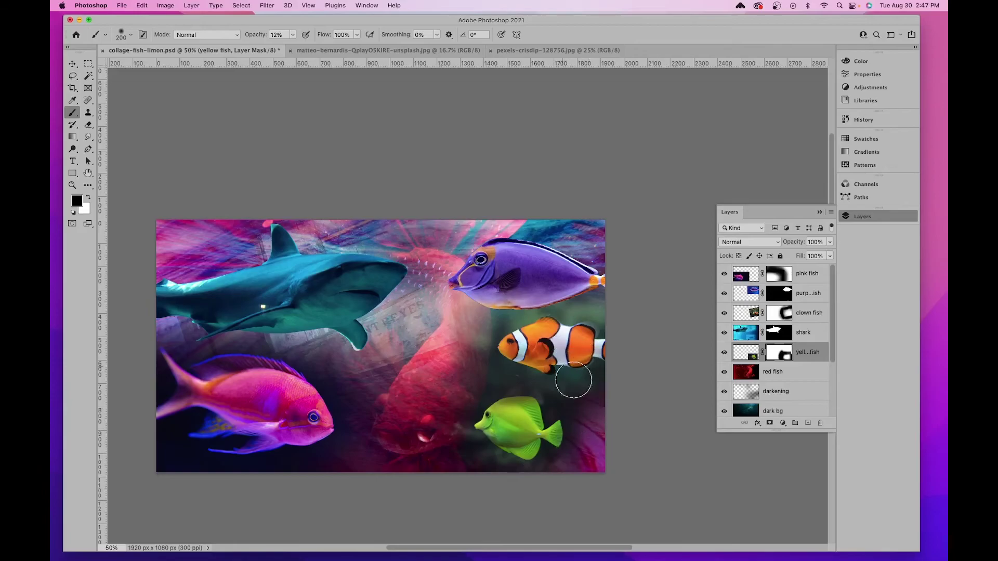
Darken the collage's lower right corner on the darkening layer with a black brush at 31% opacity, enlarging the brush to 600 pixels
left_click(754, 395)
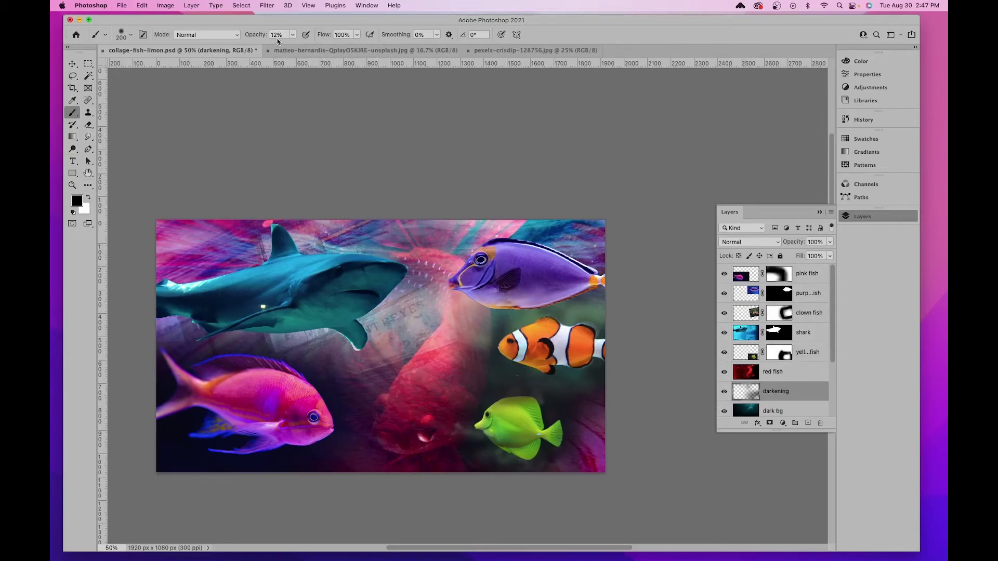
left_click(293, 35)
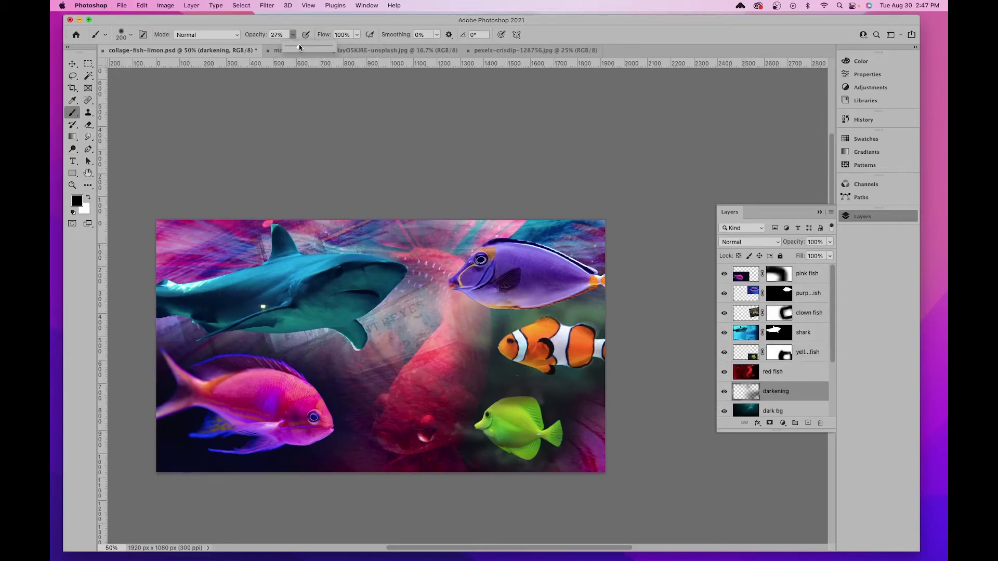
key("bracketright")
key("bracketright")
key("bracketright")
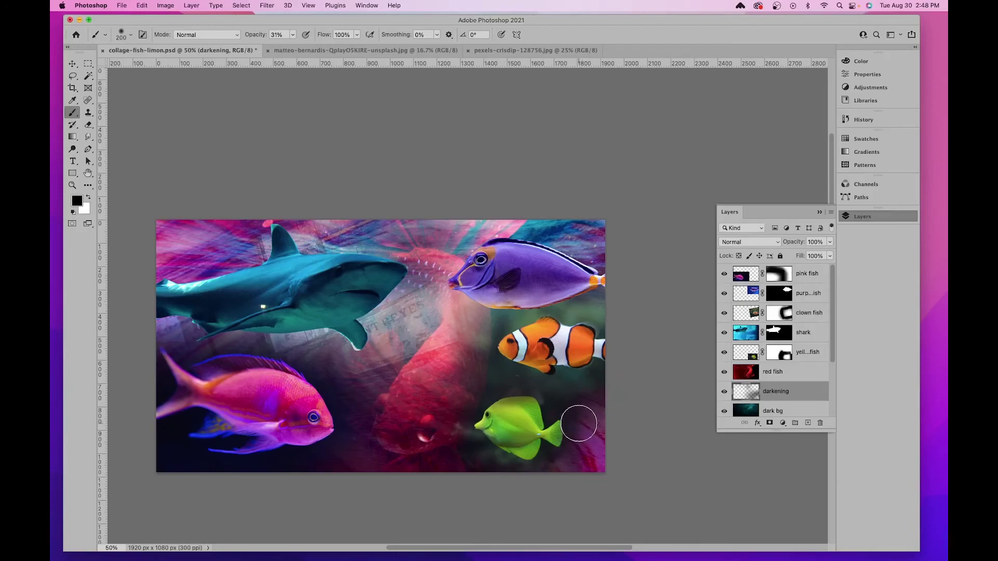
left_click_drag(605, 457, 602, 472)
key("bracketright")
key("bracketright")
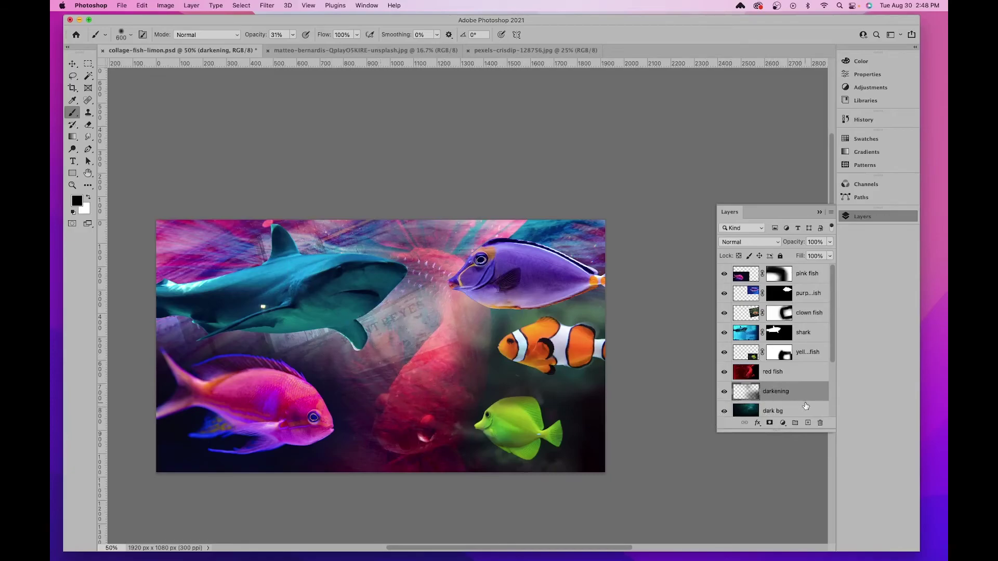
Move the boat photo toward the right behind the shark and hide the boat layer
scroll(805, 405, "down", 4)
left_click(747, 353)
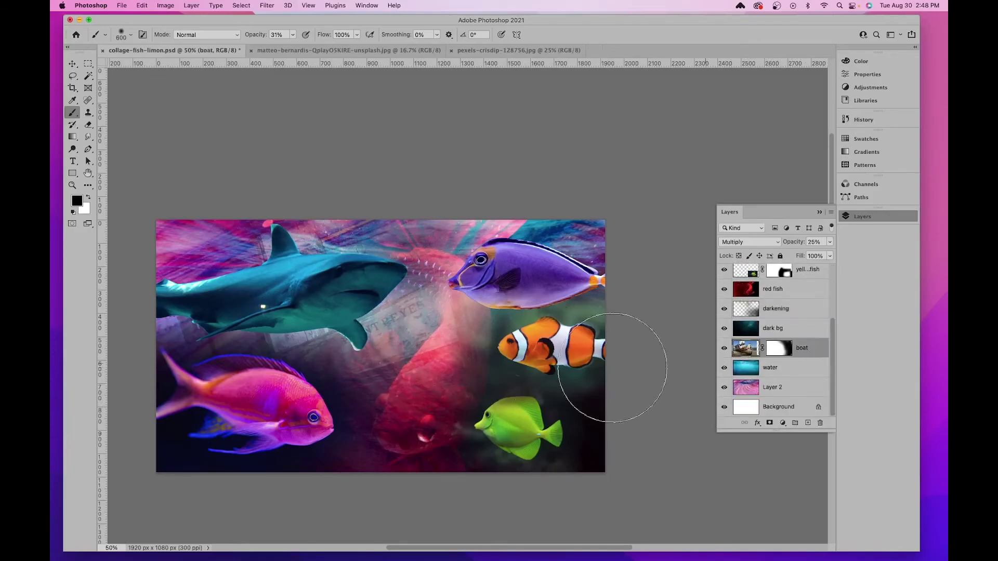
key("v")
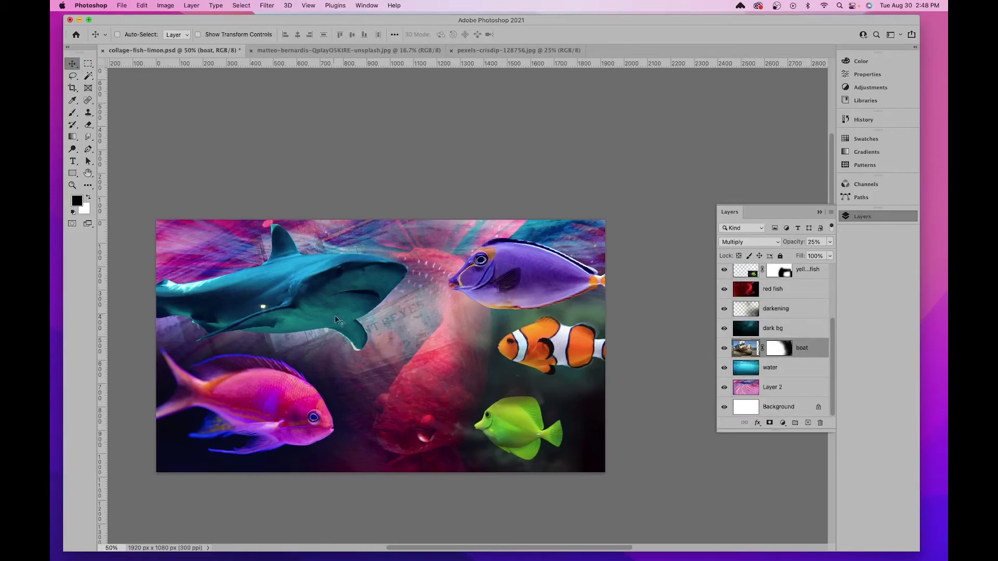
left_click_drag(409, 341, 526, 312)
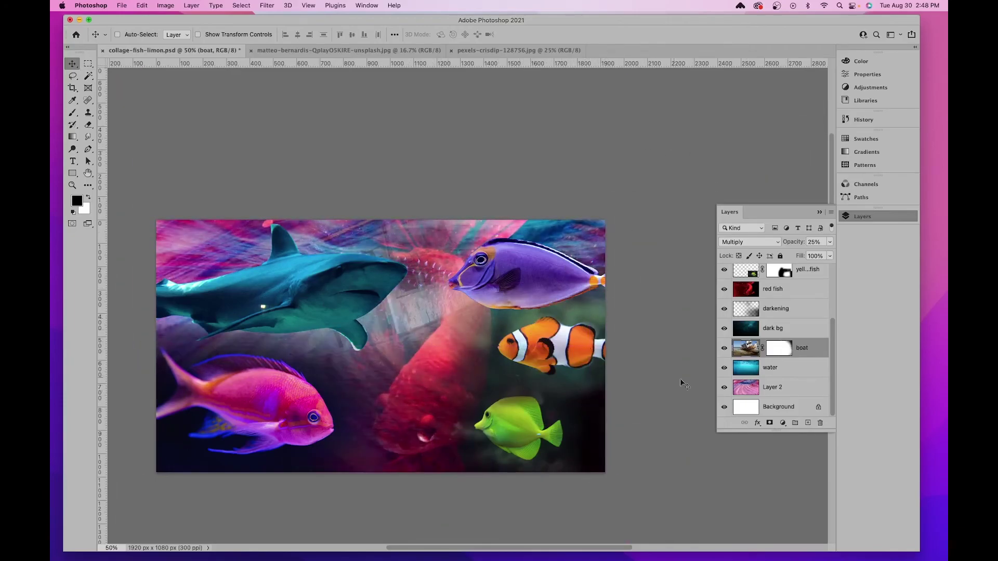
left_click(725, 349)
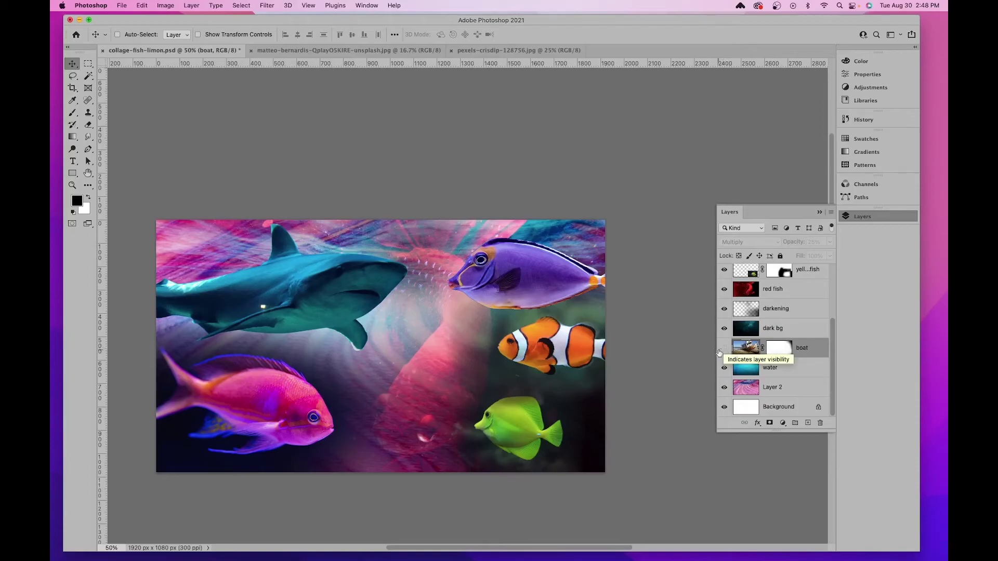
Bring the rippled water photo from the matteo-bernardis document into the collage and place its layer directly below the red fish
left_click(401, 52)
left_click_drag(775, 284, 367, 308)
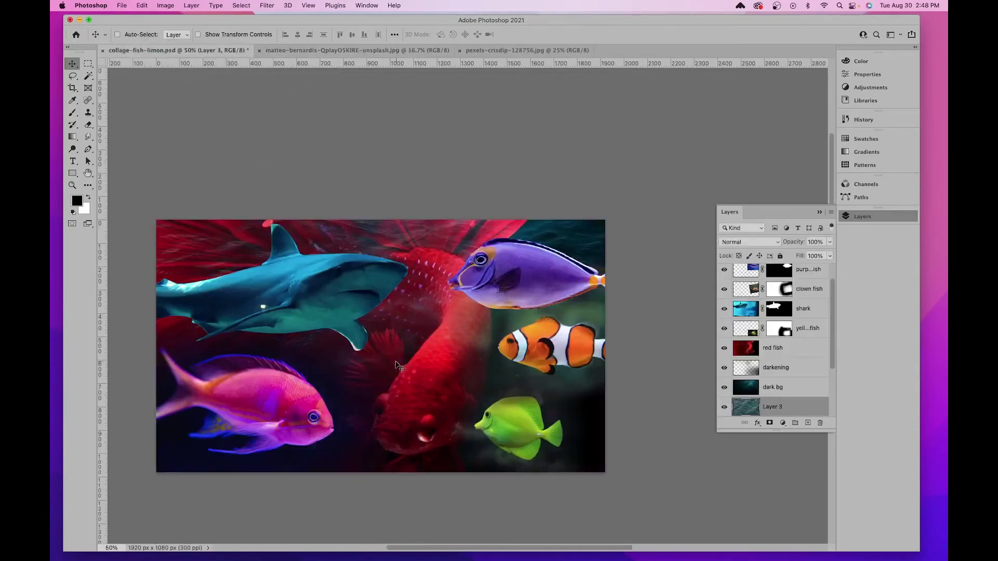
left_click_drag(783, 412, 770, 355)
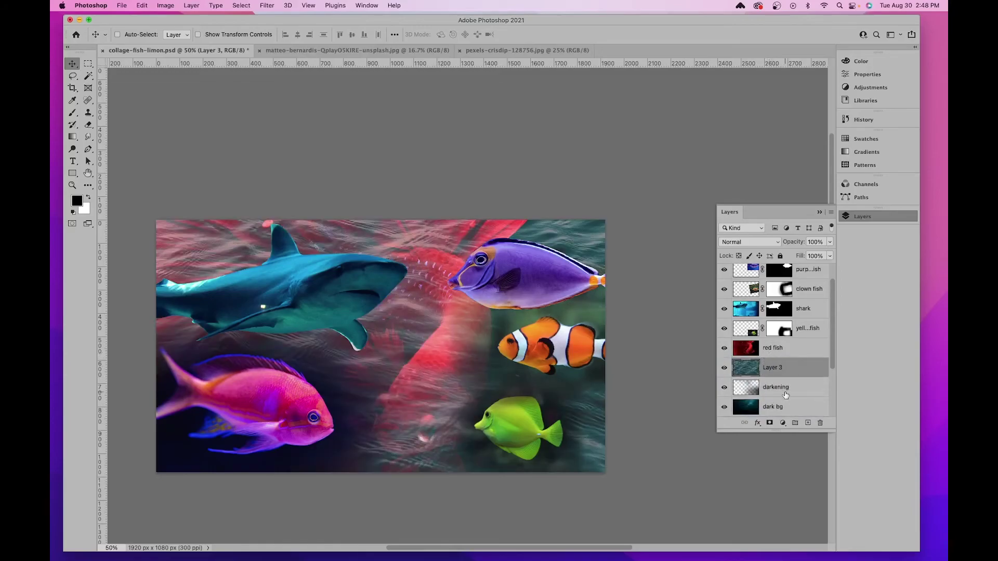
Set the rippled water layer's blend mode to Vivid Light, trying neighbouring modes and comparing the collage with the layer hidden and shown
left_click(754, 242)
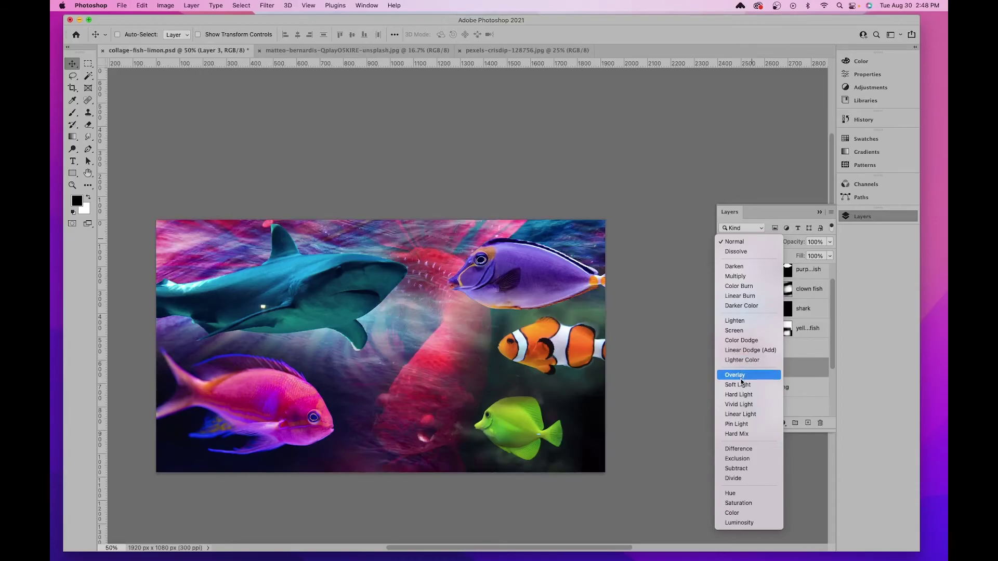
left_click(745, 405)
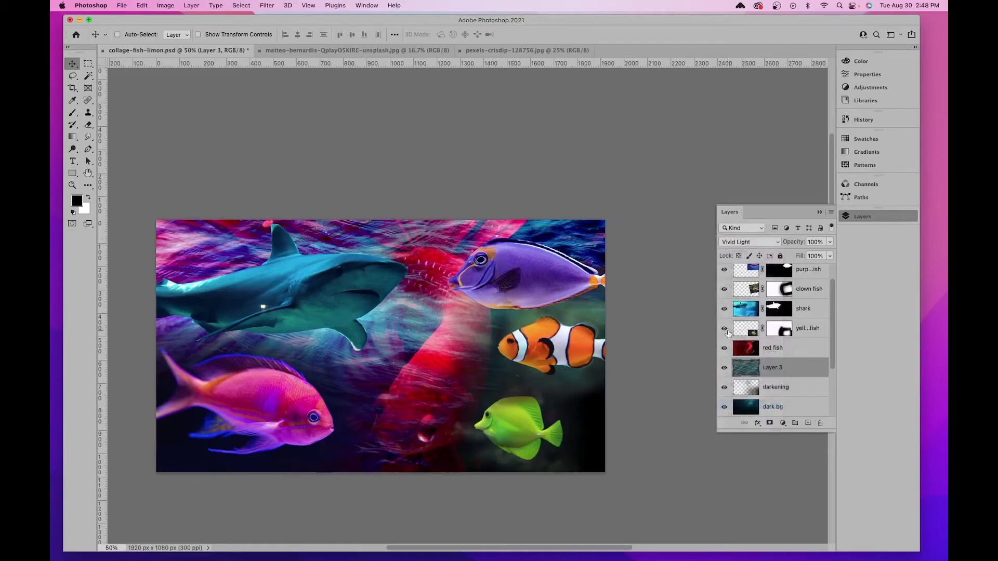
key("shift+minus")
key("shift+equal")
key("shift+minus")
key("shift+equal")
left_click(724, 368)
left_click(724, 368)
Rotate the purple fish counterclockwise so it points downward, and move it in beside the shark's head with its tail inside the canvas
scroll(779, 364, "up", 2)
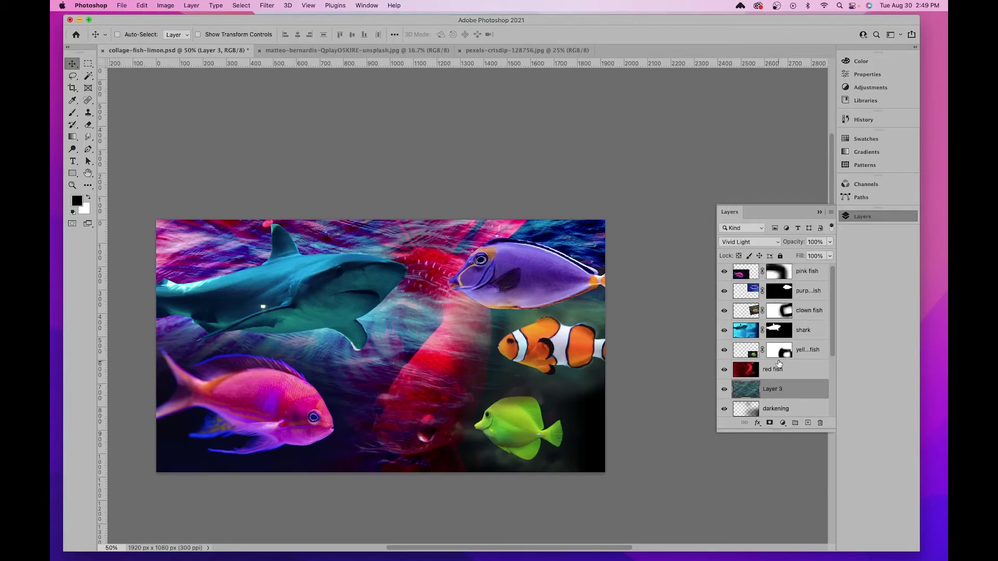
left_click(745, 287)
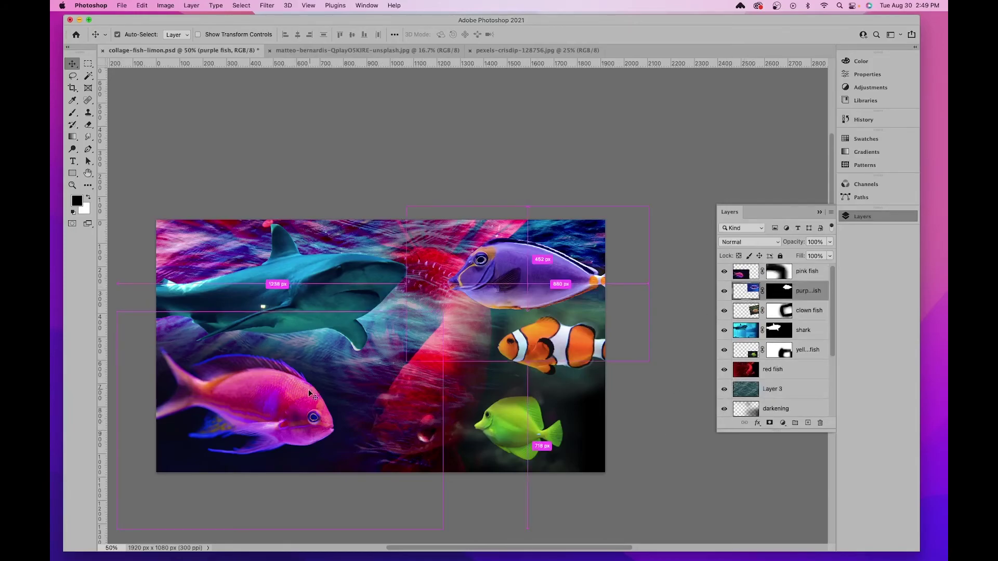
key("super+t")
left_click_drag(665, 204, 668, 165)
left_click_drag(557, 282, 495, 305)
key("Return")
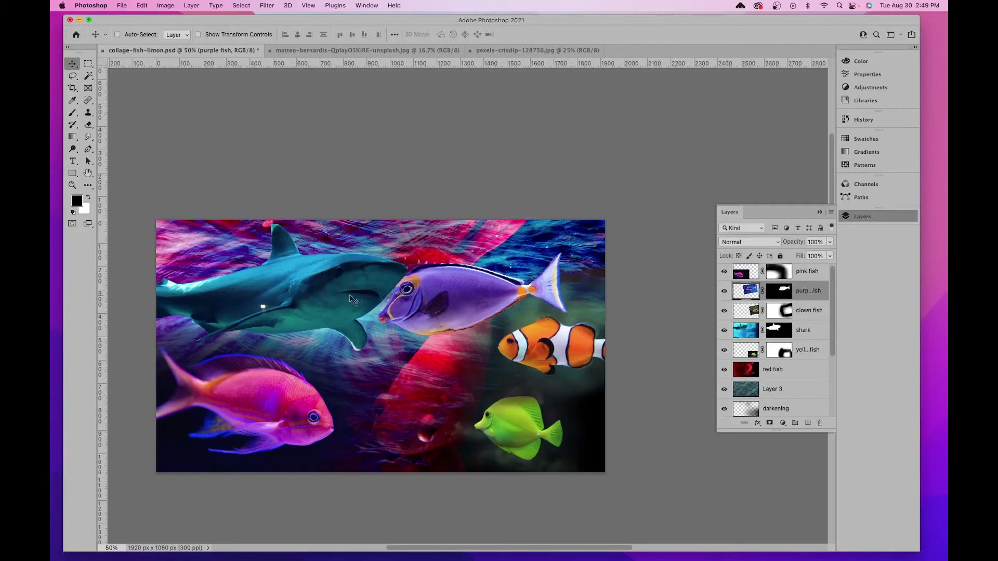
Rotate the shark about 12.4 degrees clockwise and move it lower in the collage
scroll(781, 405, "up", 1)
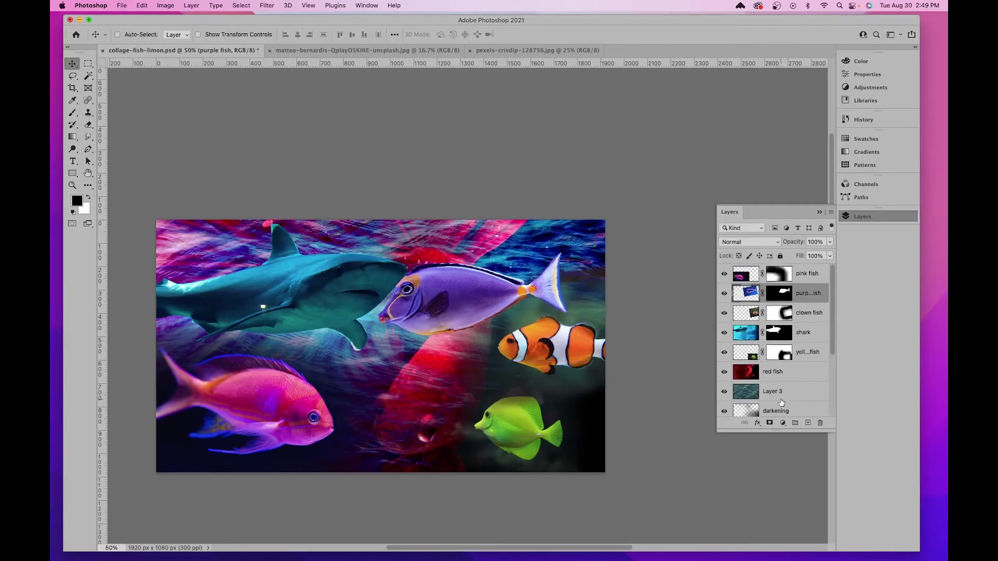
left_click(741, 336)
key("super+t")
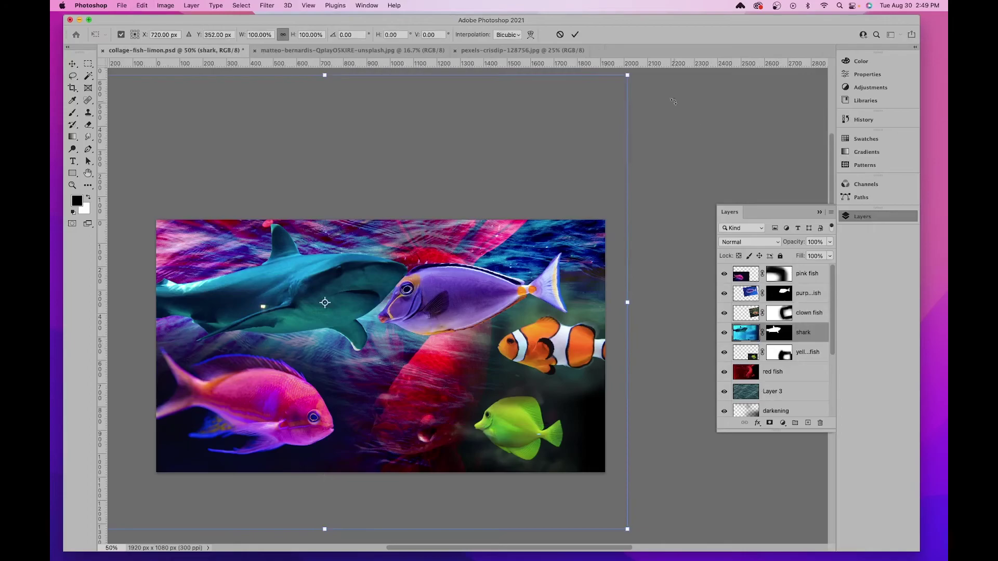
left_click_drag(665, 75, 676, 151)
left_click_drag(330, 301, 331, 328)
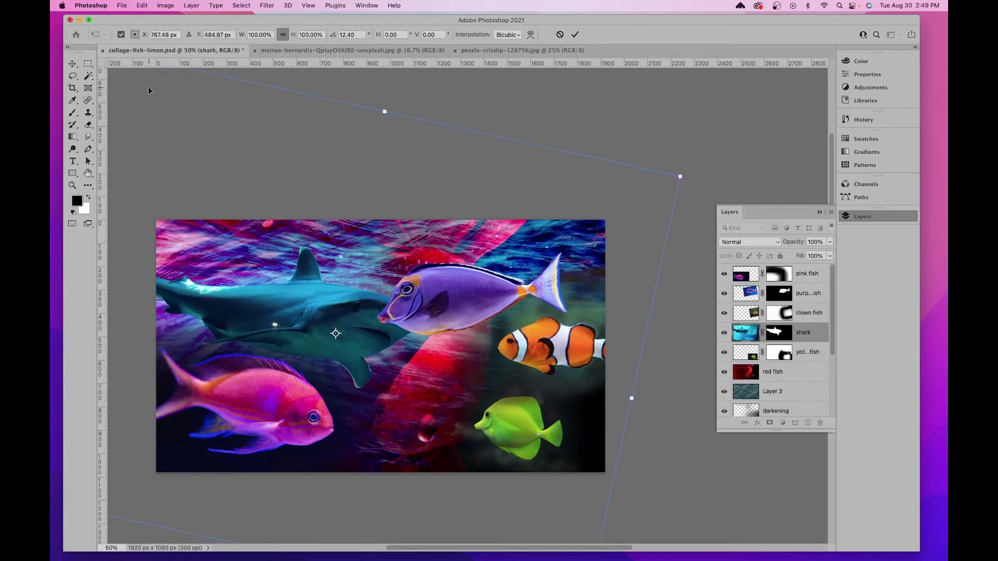
key("Return")
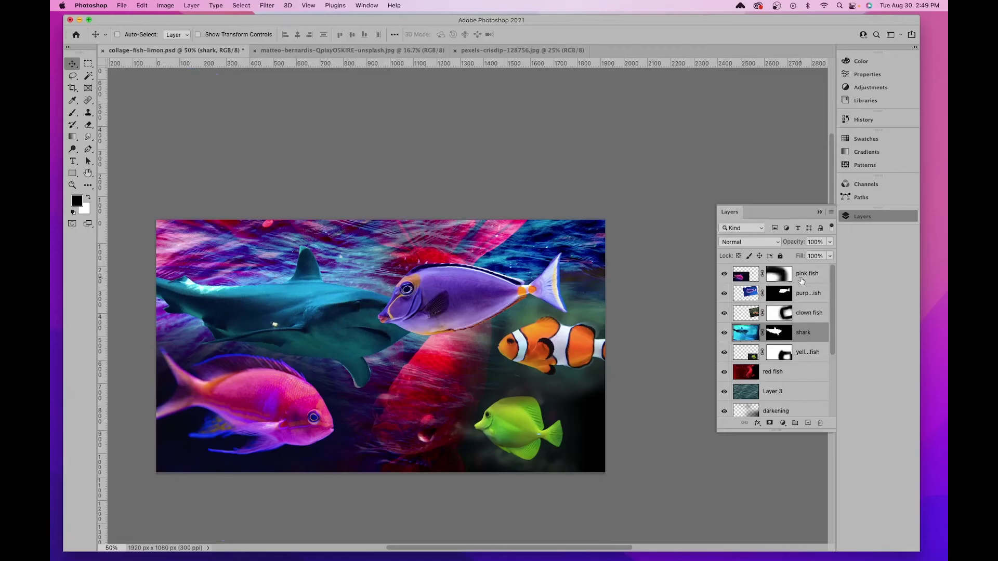
Move the purple fish up so it clears the shark's head
left_click(815, 295)
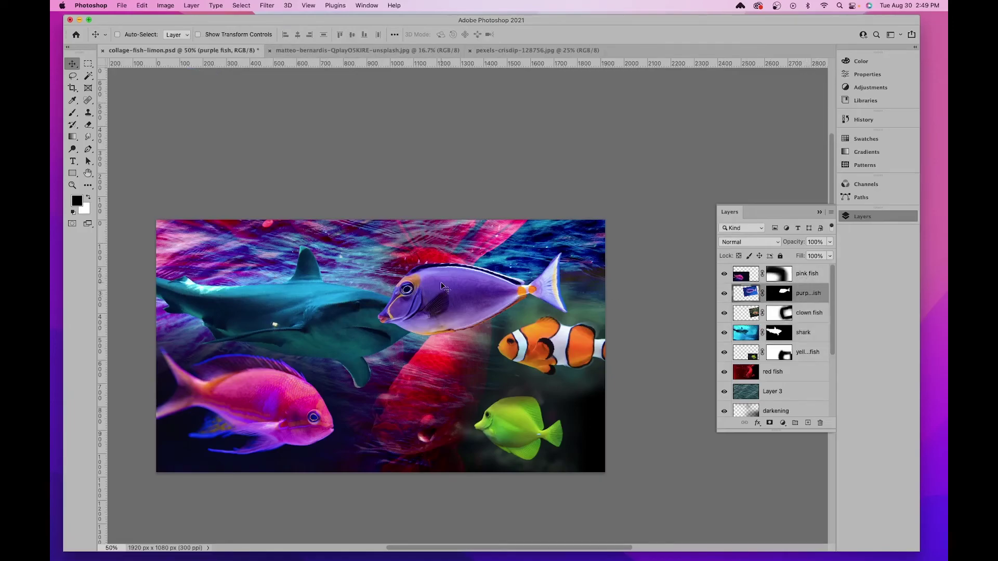
left_click_drag(450, 290, 455, 253)
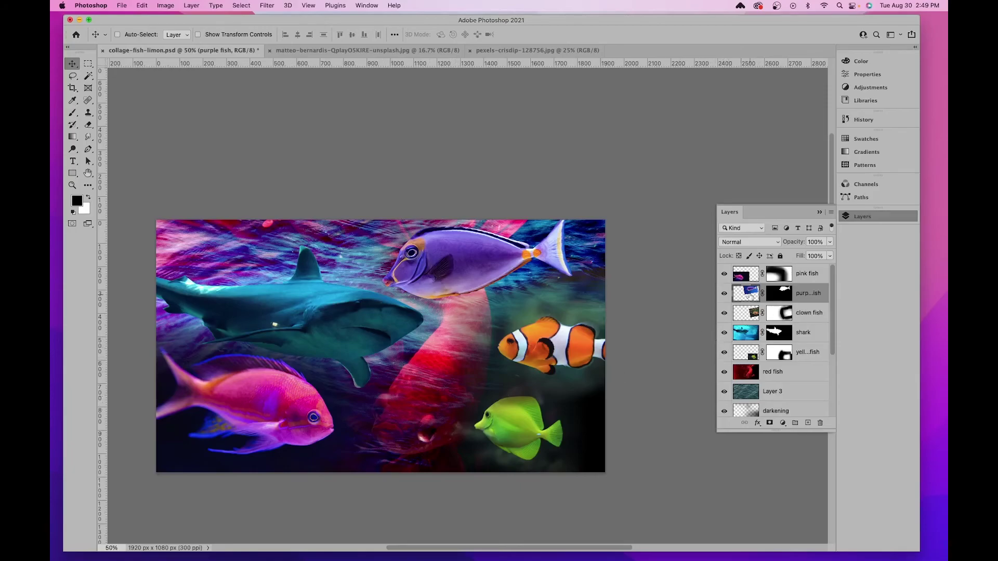
Scale the pink fish to about 87.85% and move it up below the shark's belly
left_click(745, 280)
key("ctrl+t")
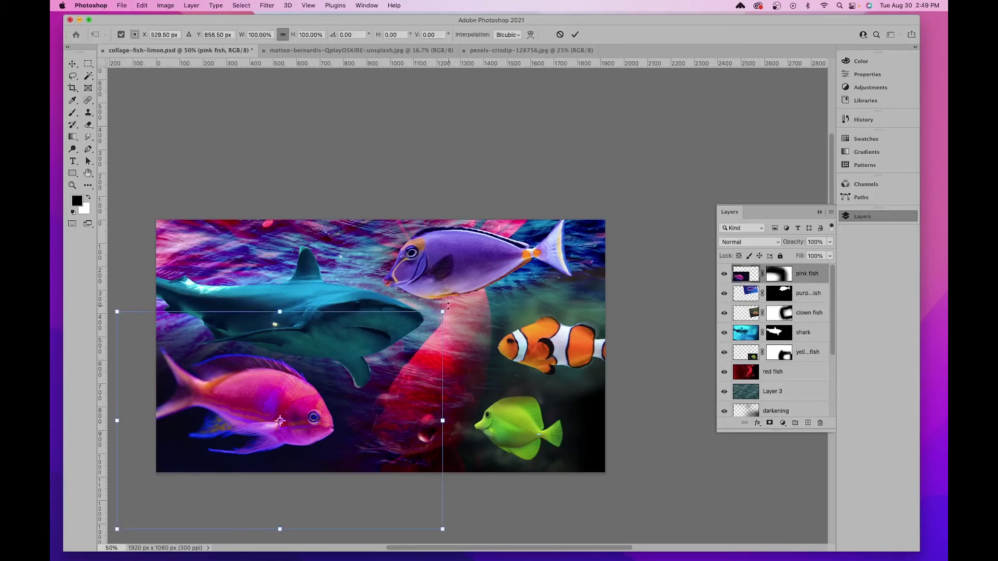
left_click_drag(443, 310, 419, 323)
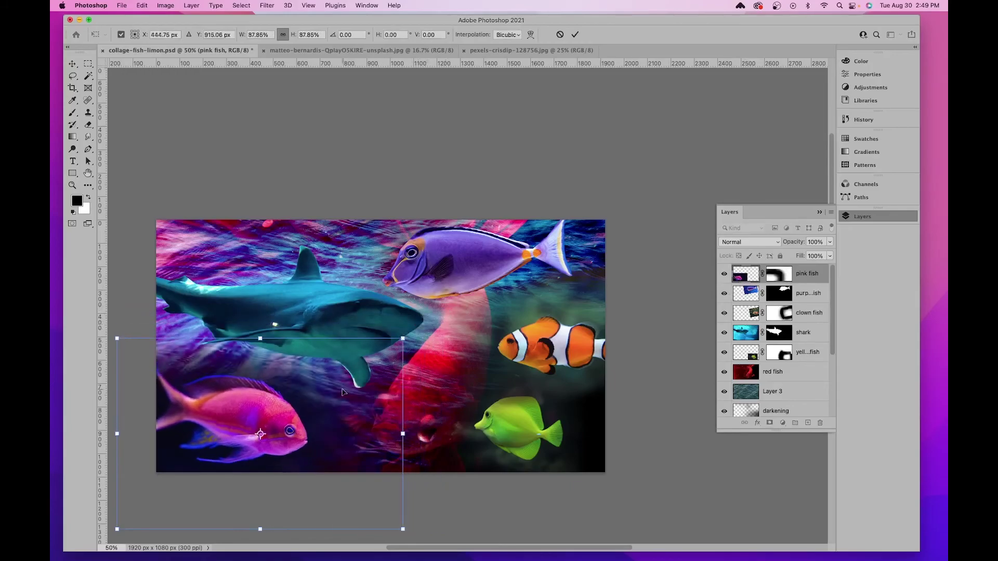
mouse_move(357, 377)
left_mouse_down()
mouse_move(376, 346)
mouse_move(360, 359)
left_mouse_up()
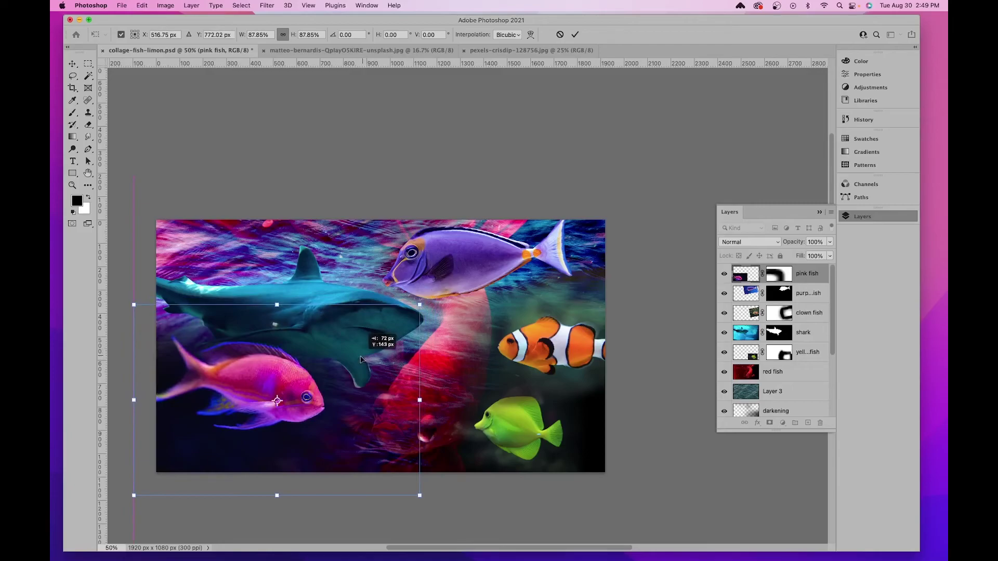
key("Return")
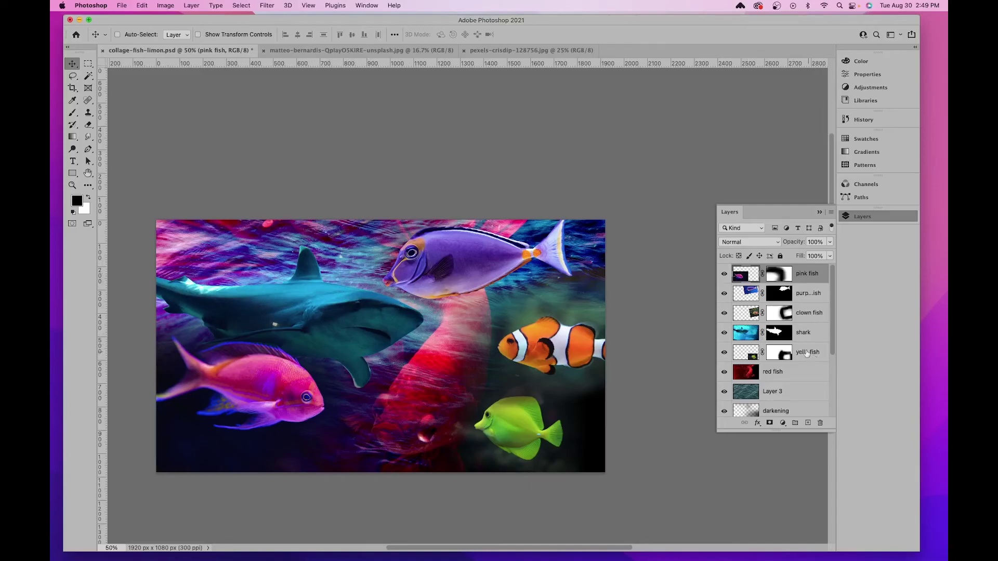
Add a new layer directly above the yellow fish layer and name it "shark darkening"
left_click(744, 353)
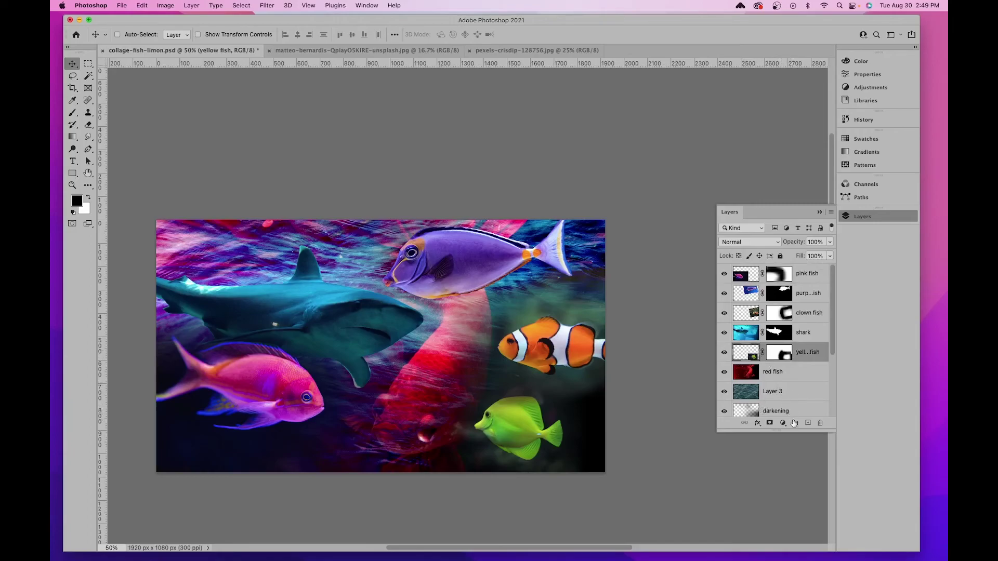
left_click(808, 423)
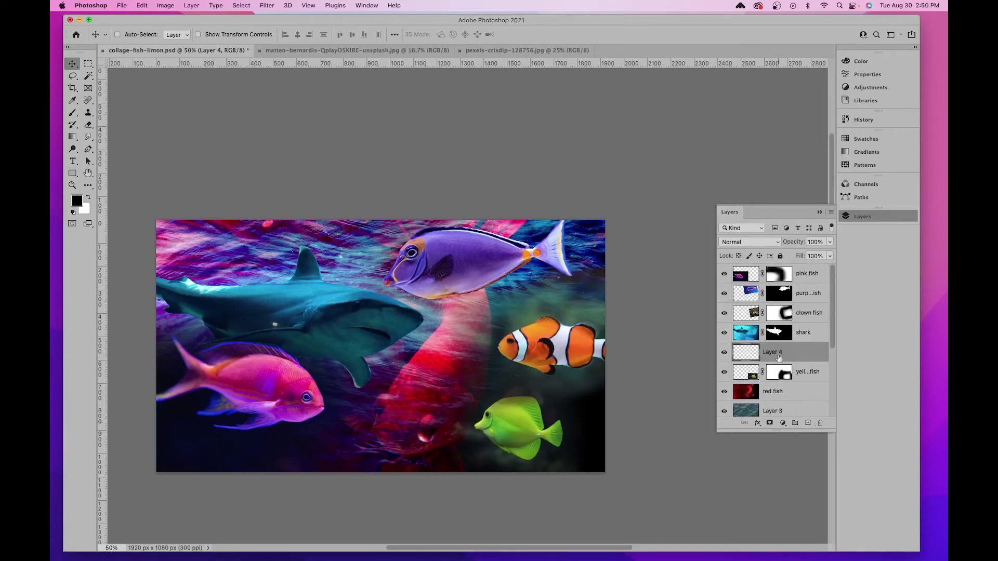
double_click(768, 352)
type("shark darkening")
key("Return")
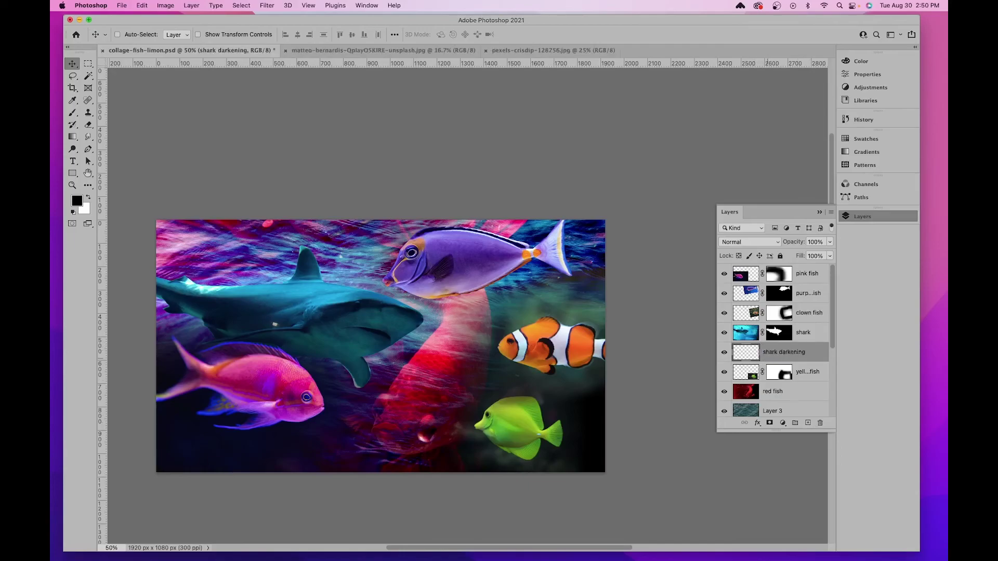
Choose the Brush tool and sample a dark purple from the water beside the shark's dorsal fin as the foreground color
key("b")
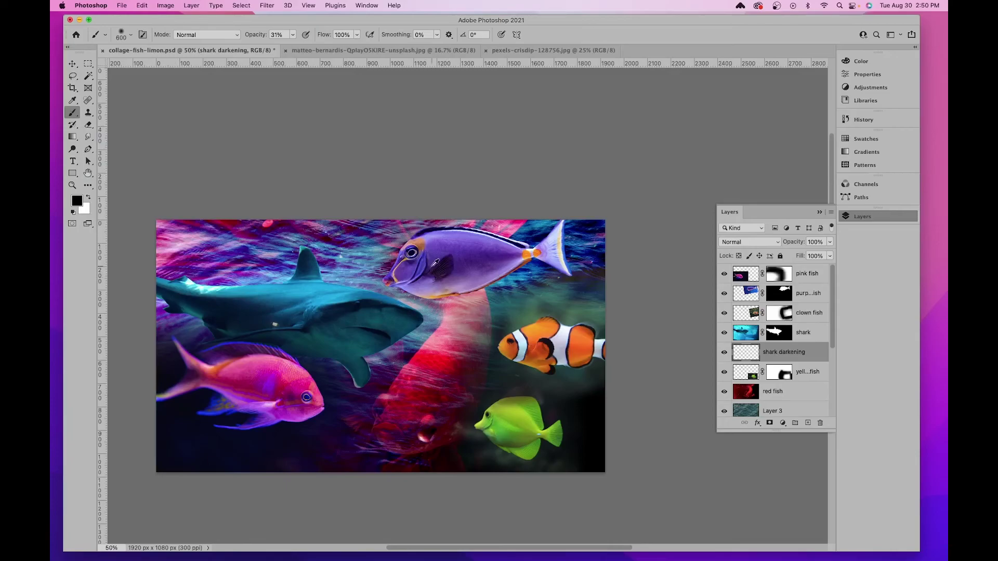
left_click(577, 234, "alt")
left_click(521, 221, "alt")
key("super+plus")
key("super+plus")
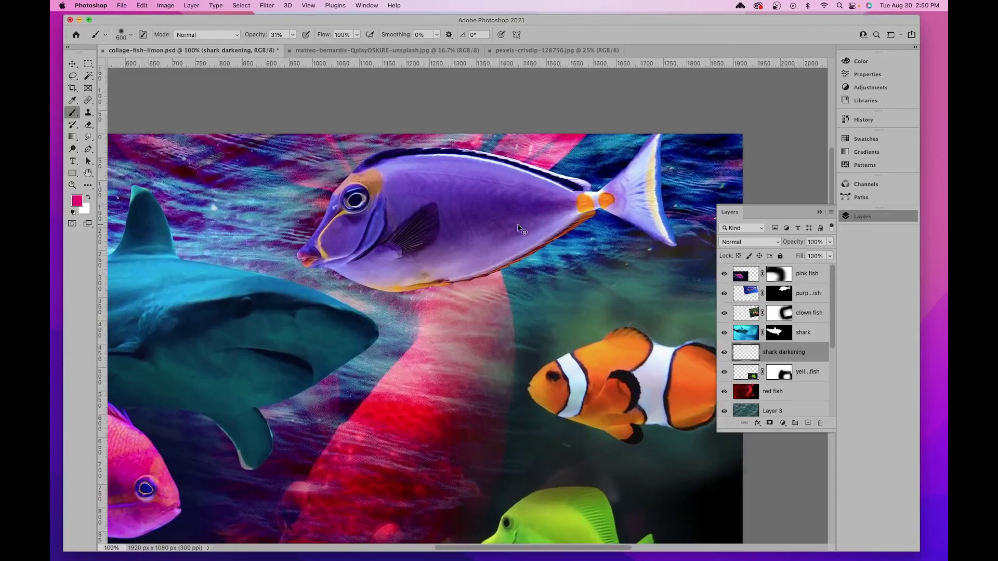
left_click_drag(329, 233, 470, 159)
left_click_drag(261, 205, 346, 207)
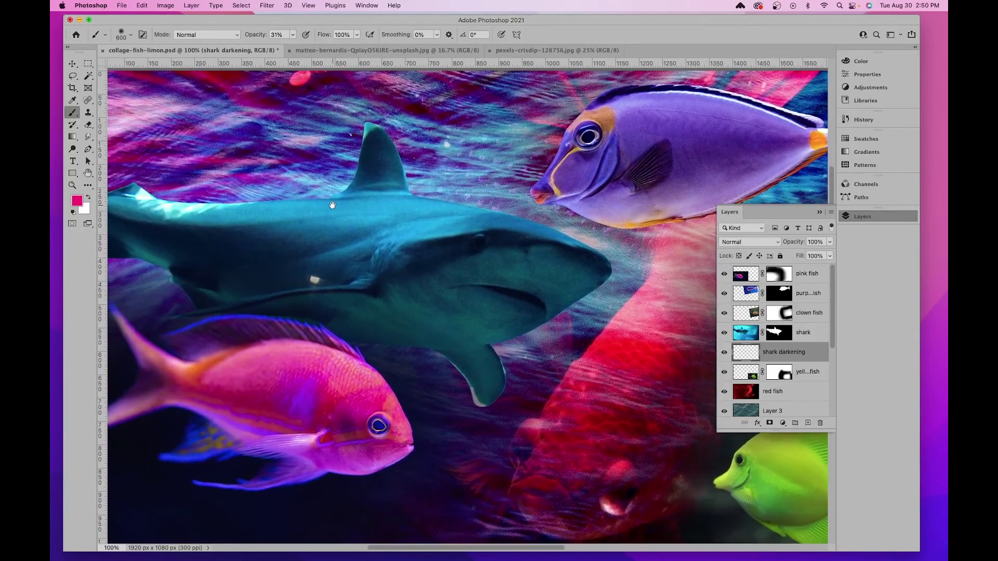
left_click_drag(462, 93, 410, 131)
left_click(421, 129, "alt")
Shift the foreground color's hue to 240 degrees for a dark blue, 0f0f7e
left_click(78, 201)
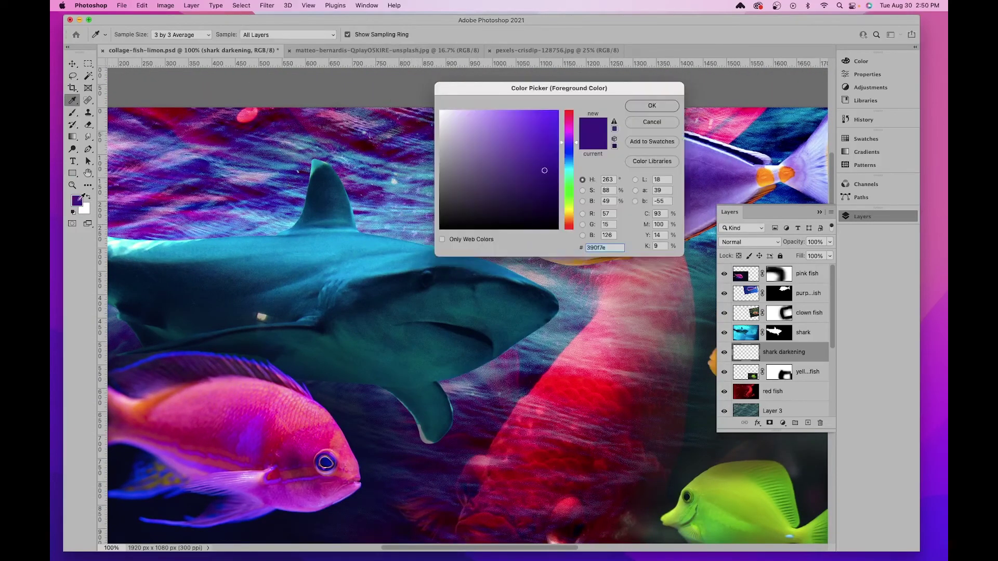
left_click(577, 148)
left_click_drag(576, 148, 576, 151)
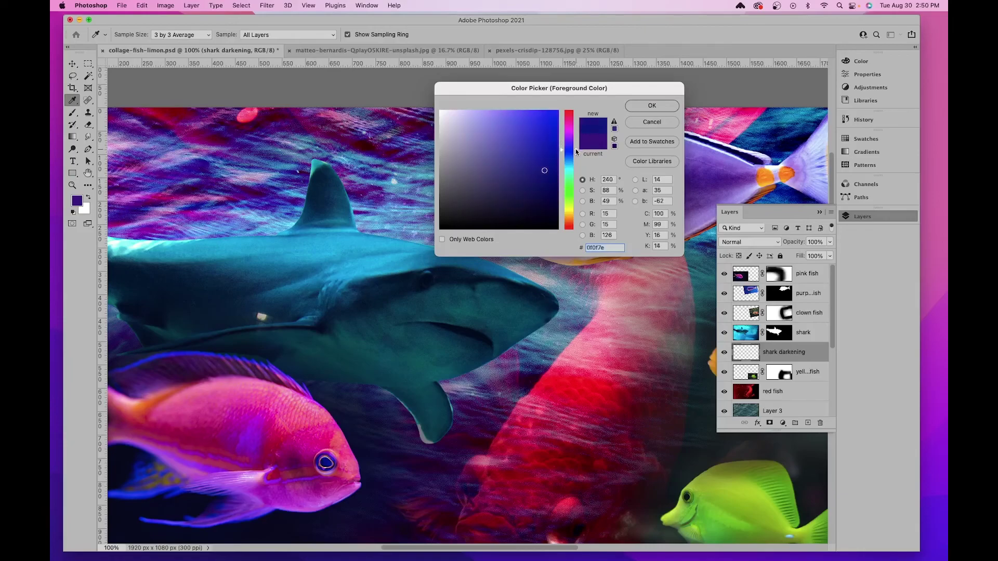
left_click(653, 106)
Paint dark blue into the water around the shark's back and dorsal fin with a 400 px brush at 22% opacity
key("super+minus")
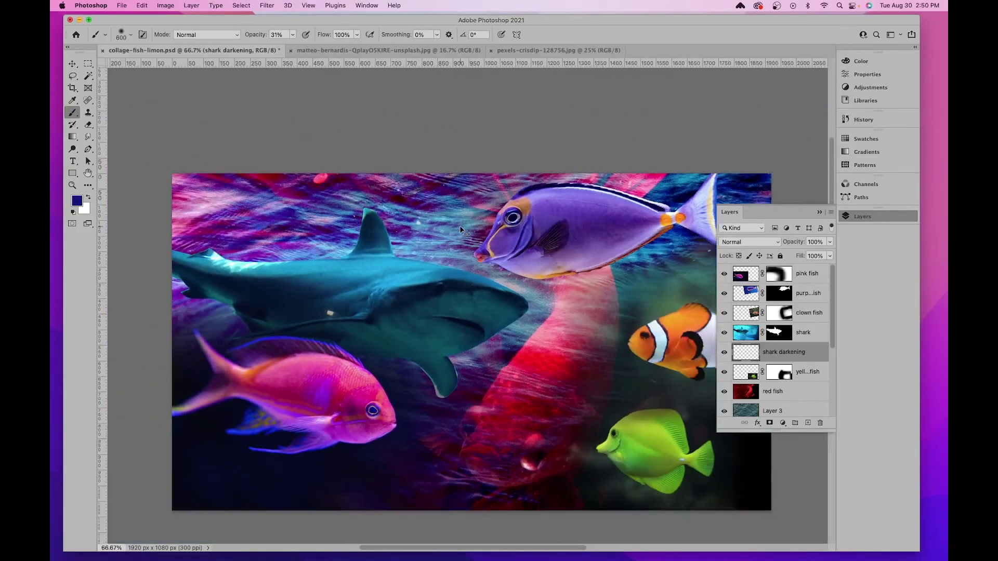
left_click(294, 34)
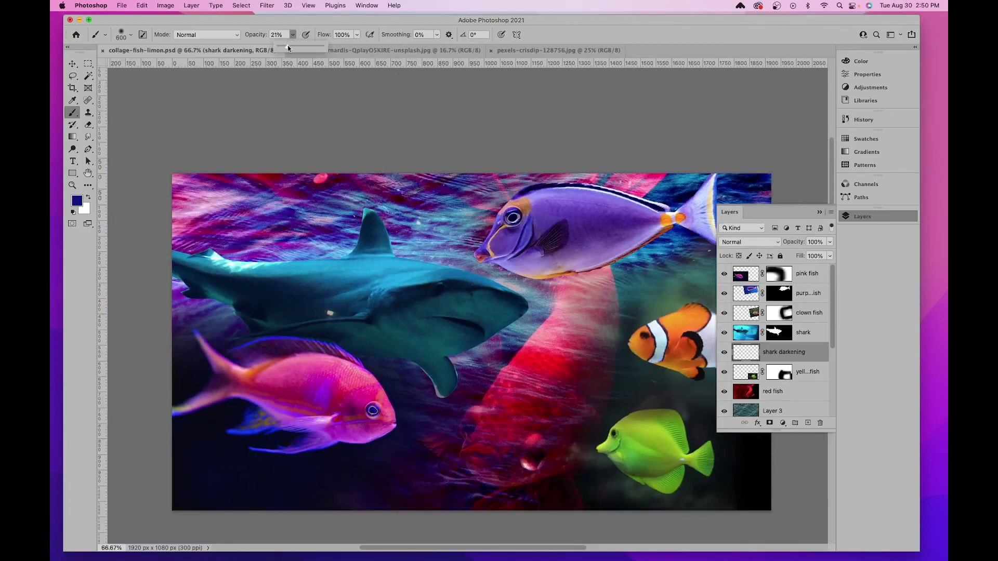
left_click(321, 21)
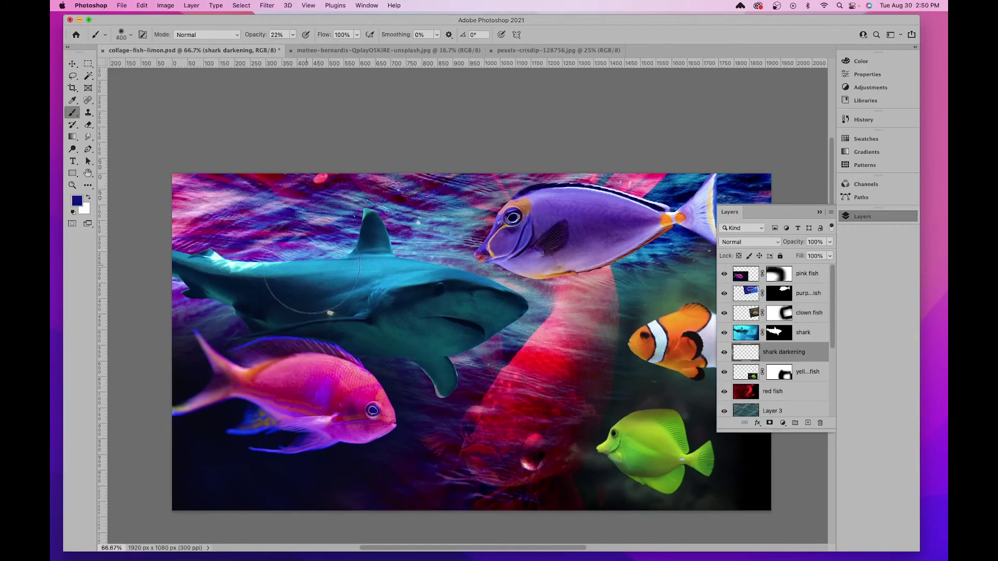
key("bracketleft")
key("bracketleft")
mouse_move(307, 254)
left_mouse_down()
mouse_move(345, 224)
mouse_move(457, 301)
mouse_move(446, 279)
mouse_move(538, 331)
mouse_move(285, 295)
mouse_move(459, 310)
mouse_move(436, 301)
mouse_move(445, 263)
mouse_move(412, 289)
left_mouse_up()
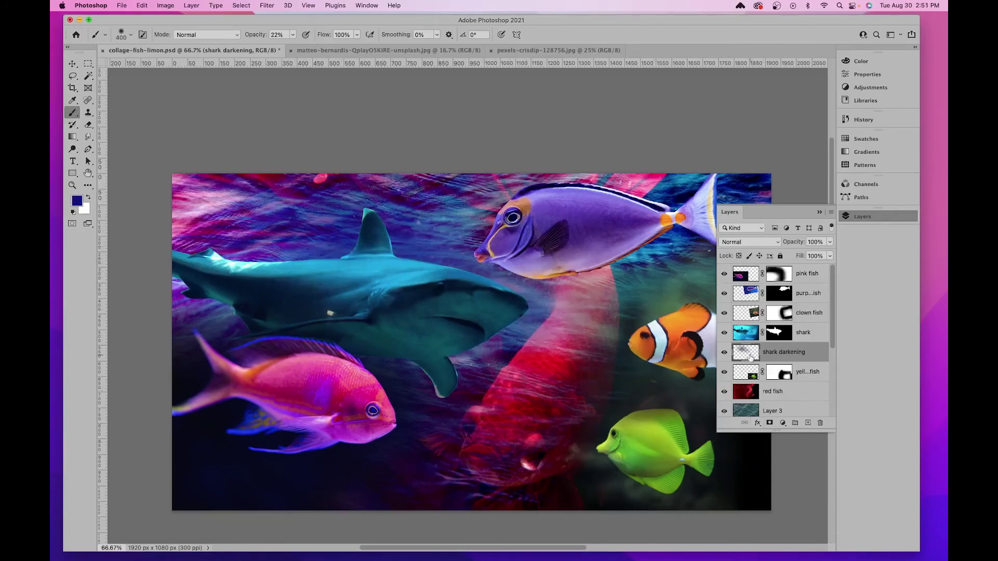
Set the shark darkening layer's blend mode to Multiply
left_click(741, 242)
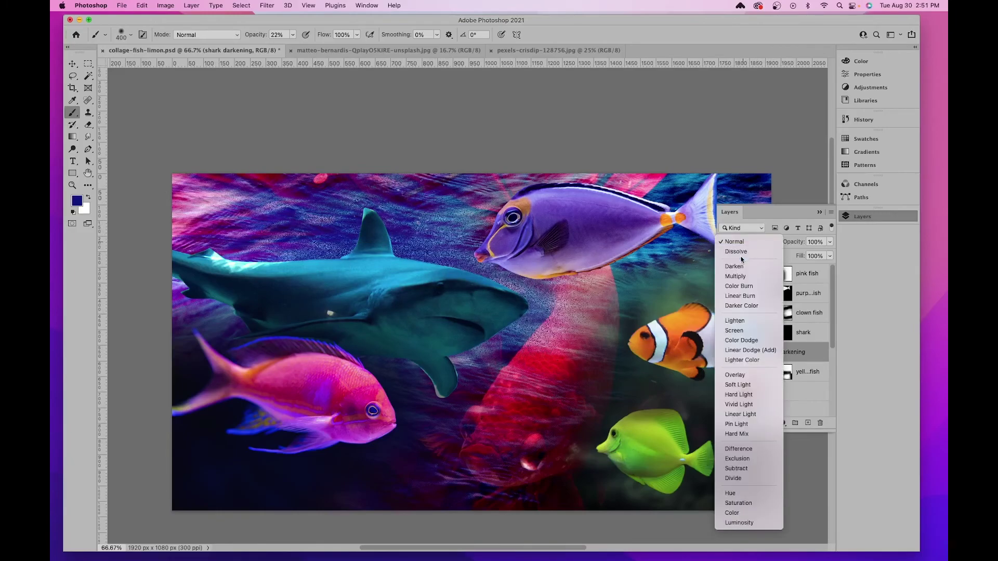
left_click(738, 277)
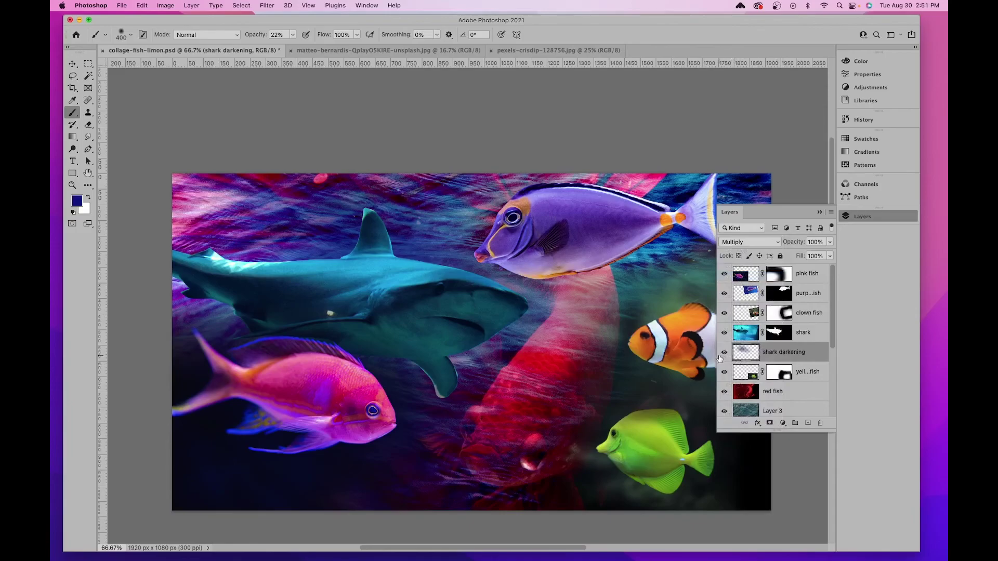
left_click_drag(531, 307, 475, 276)
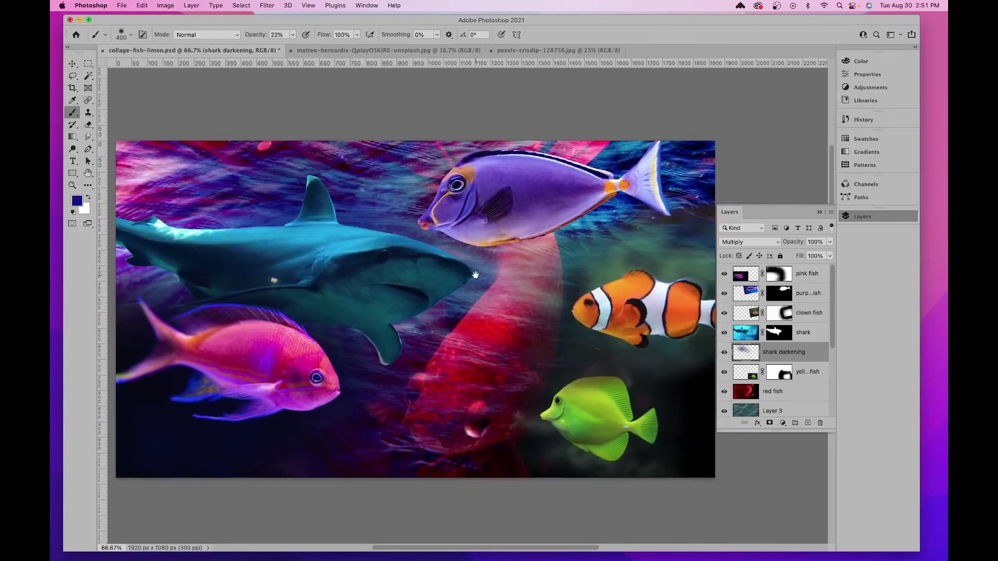
Add a Photo Filter adjustment layer above the pink fish using Cooling Filter (LBB), adjust its density and compare the image with and without it
left_click(820, 273)
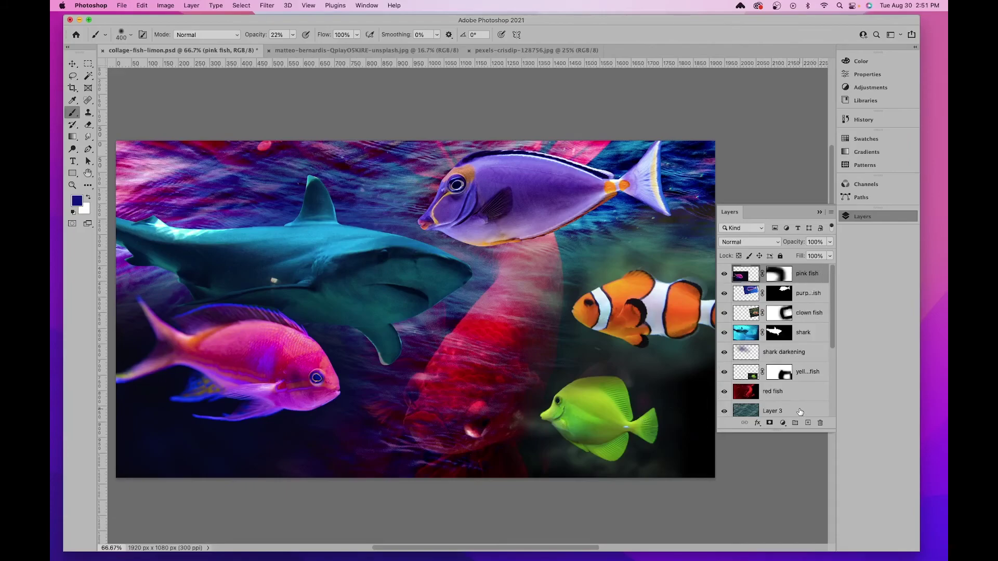
left_click(783, 422)
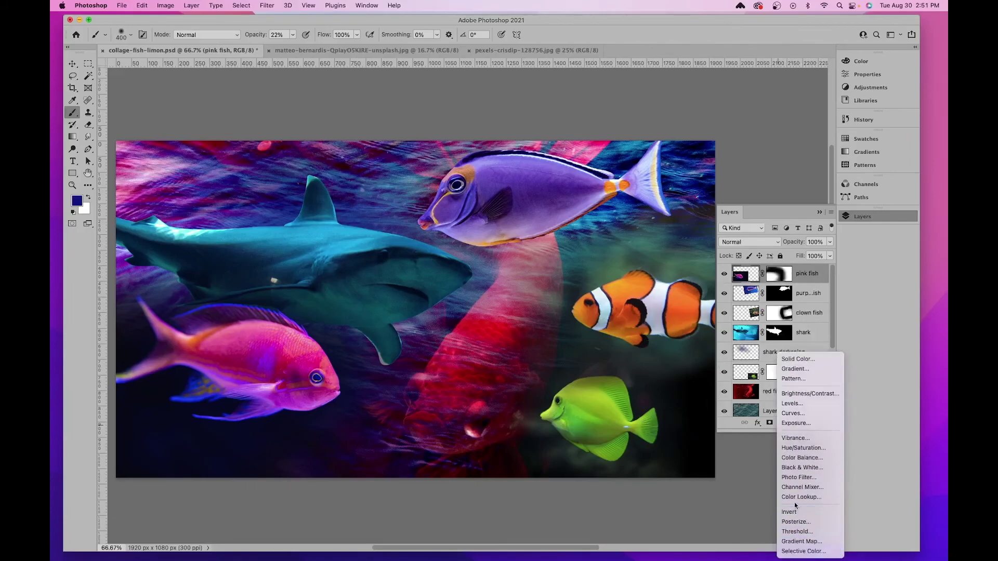
left_click(806, 477)
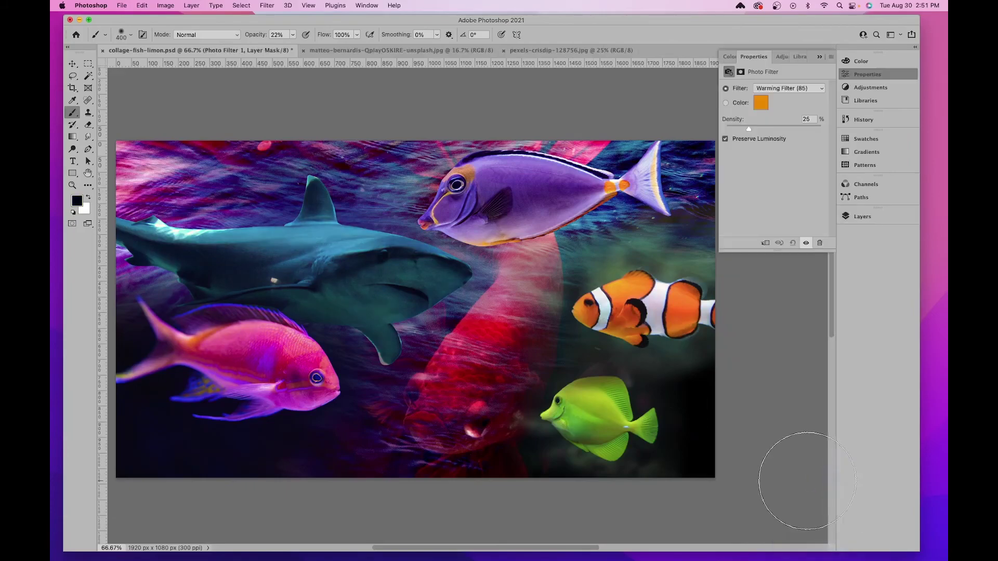
left_click(779, 86)
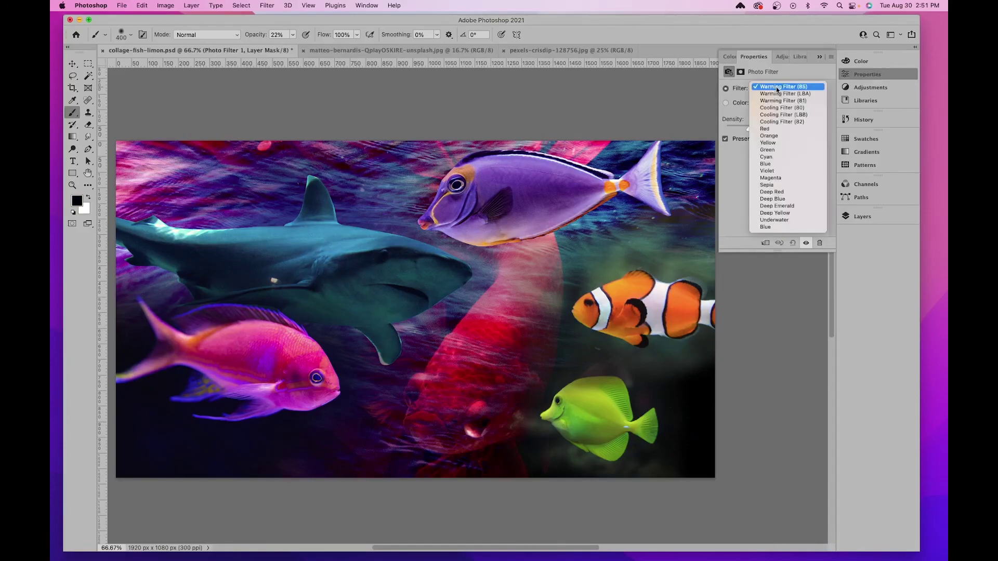
left_click(774, 115)
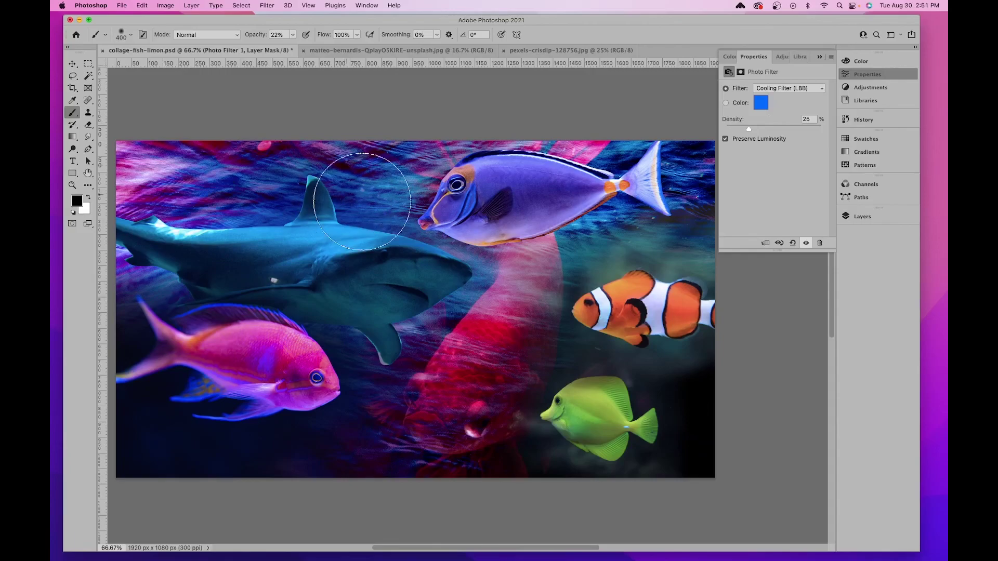
left_click_drag(741, 129, 792, 134)
left_click(862, 216)
left_click(723, 274)
left_click(724, 274)
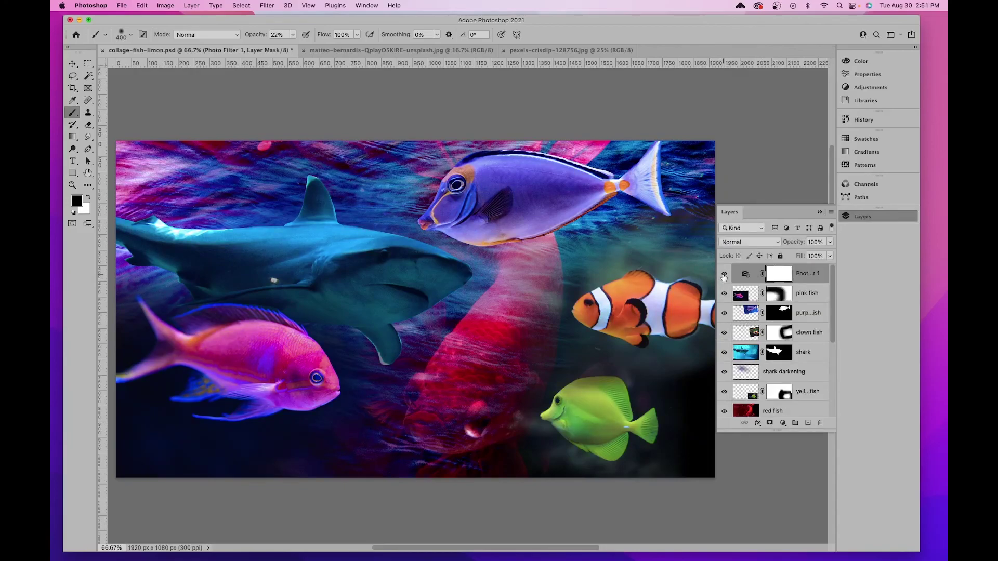
Add a Levels adjustment layer on top with input levels 11, 1.13 and 220, and compare the image with and without it
left_click(782, 423)
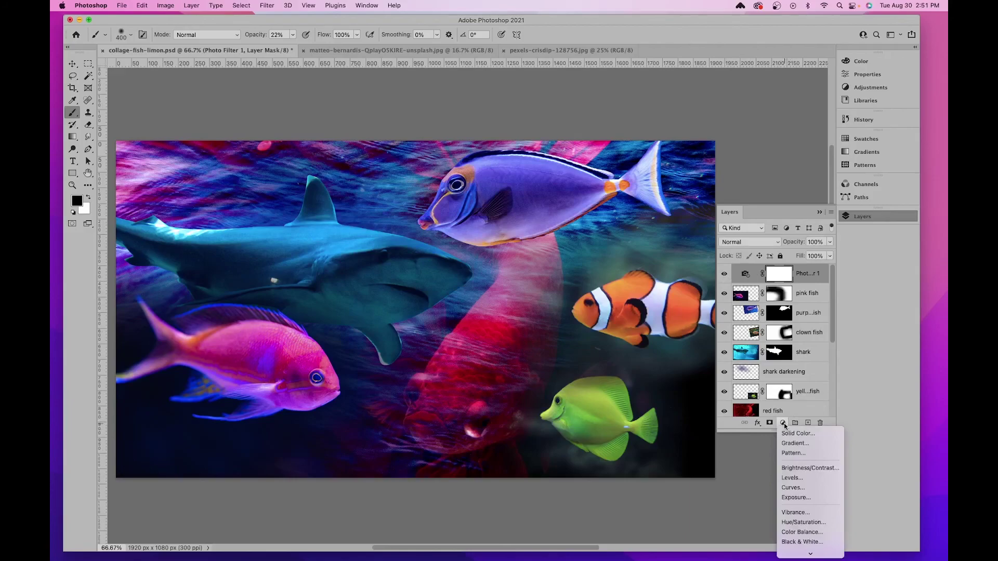
left_click(800, 478)
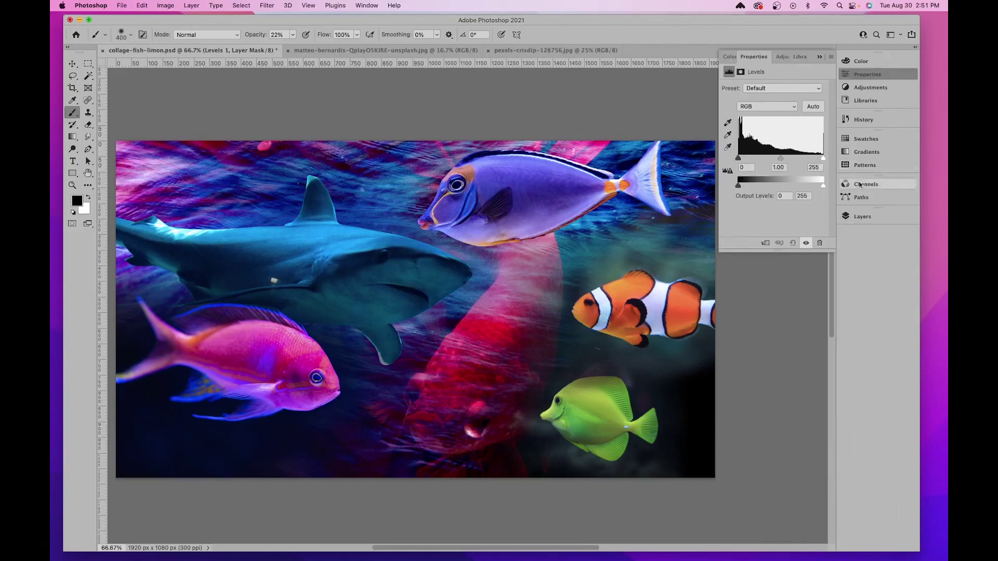
left_click(854, 218)
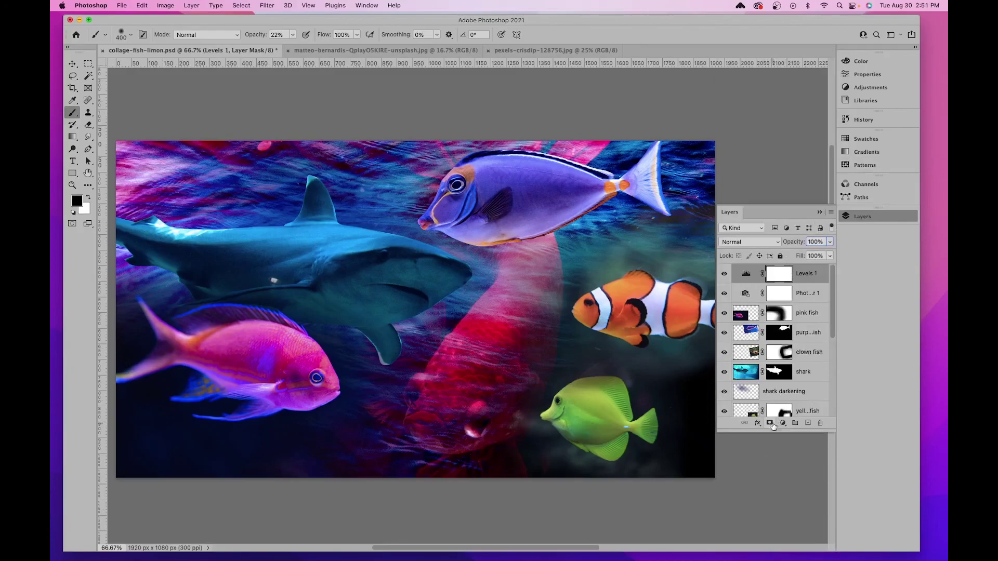
double_click(747, 274)
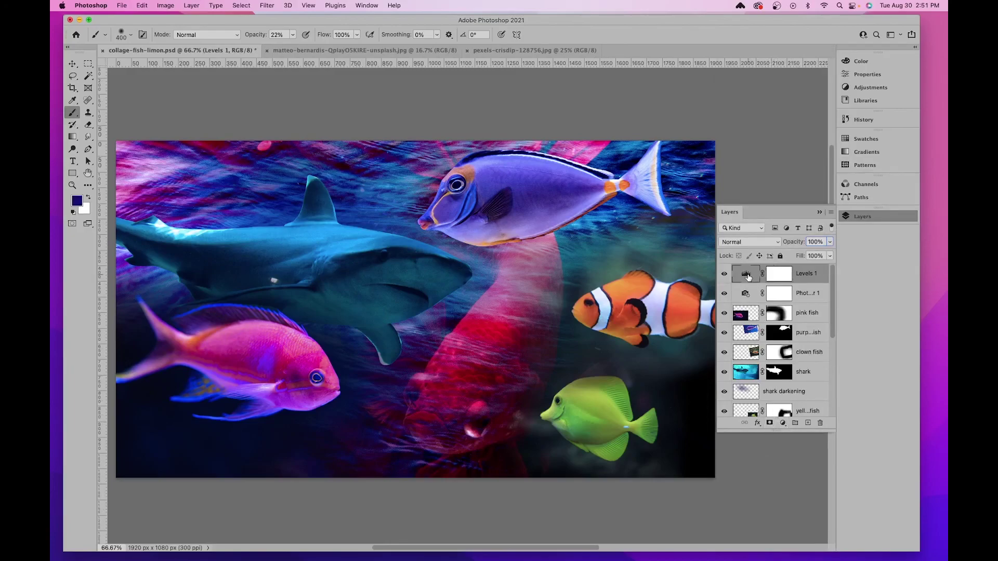
left_click_drag(738, 158, 742, 159)
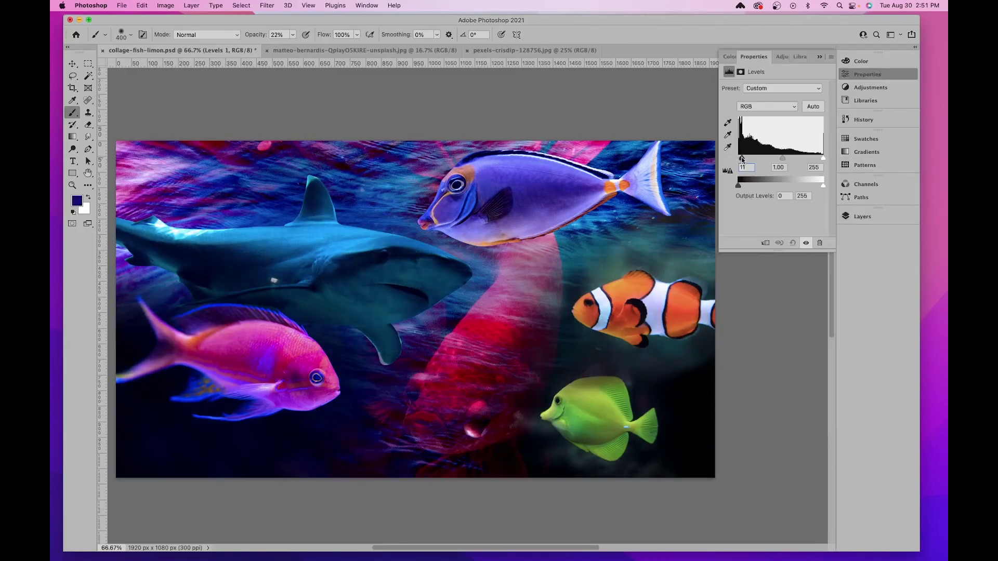
left_click_drag(823, 161, 775, 163)
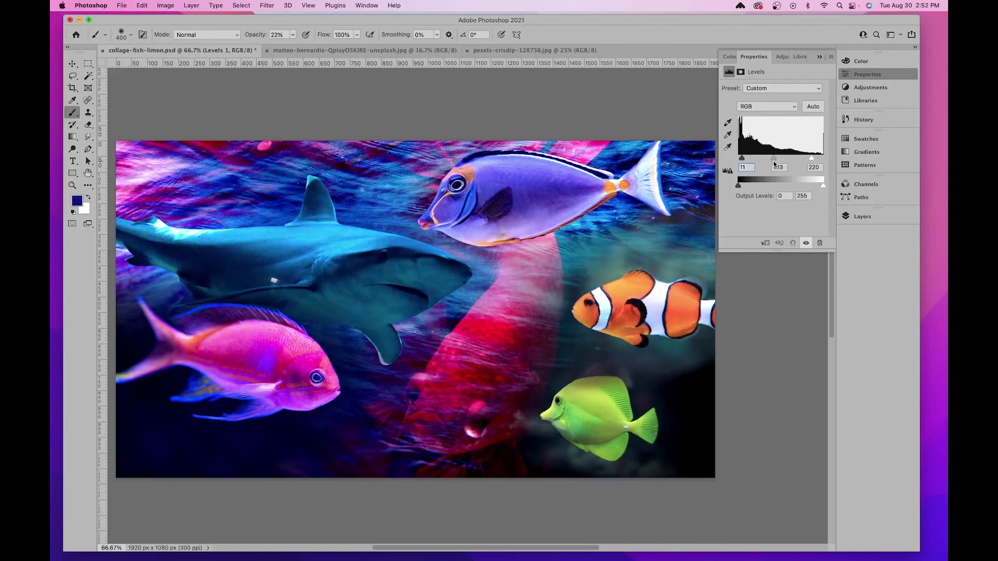
left_click(861, 217)
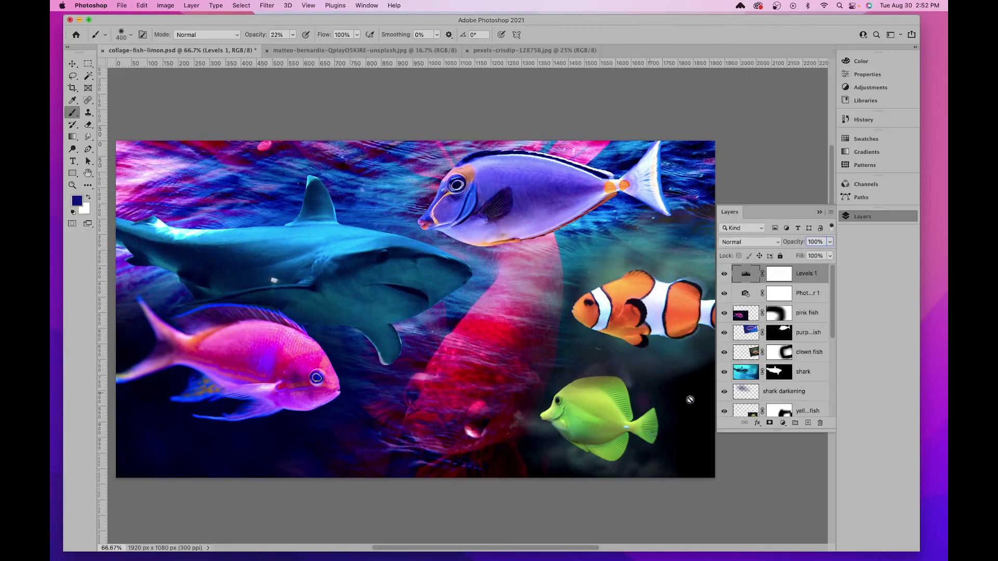
left_click(724, 273)
left_click(724, 274)
Save the layered collage in its existing PSD file
key("super+minus")
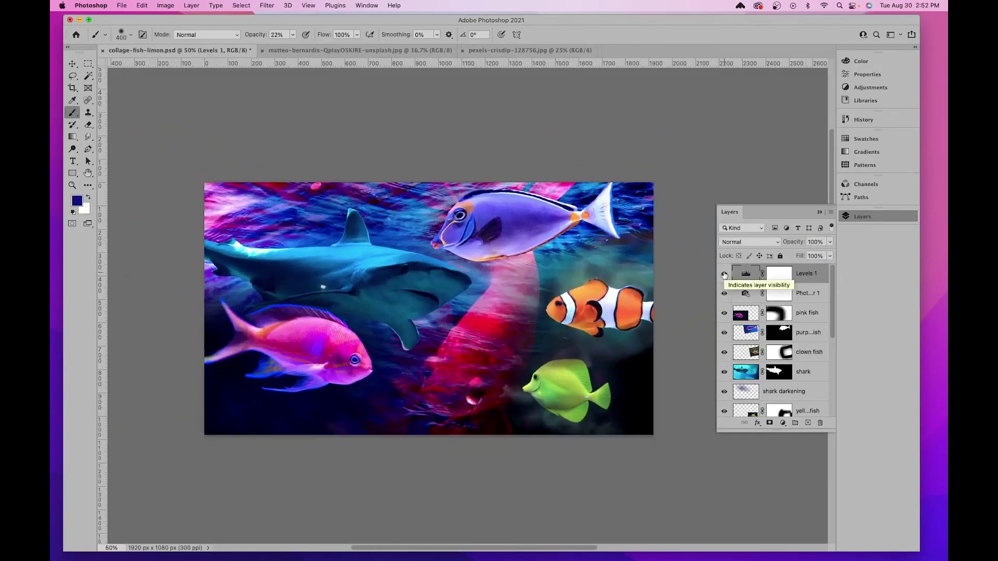
scroll(402, 259, "left", 3)
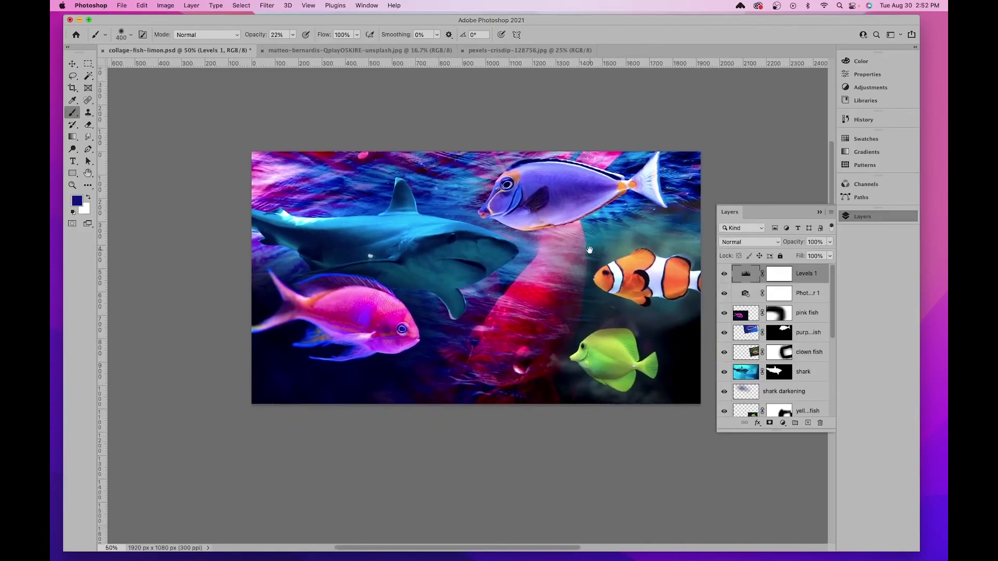
left_click(123, 6)
left_click(133, 98)
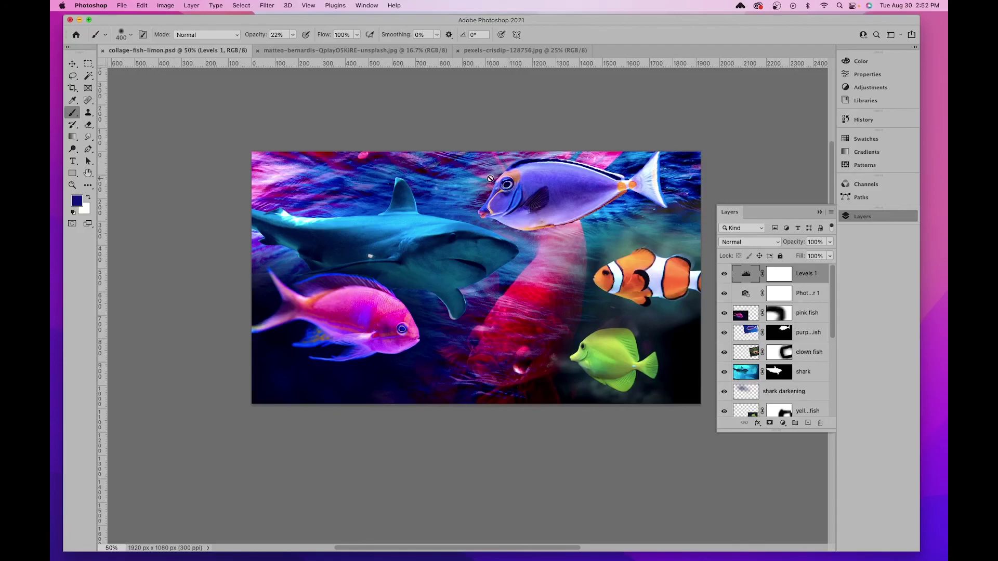
Save a JPEG copy of the collage in the Collage folder, with the quality raised to the large-file end
left_click(120, 5)
left_click(146, 104)
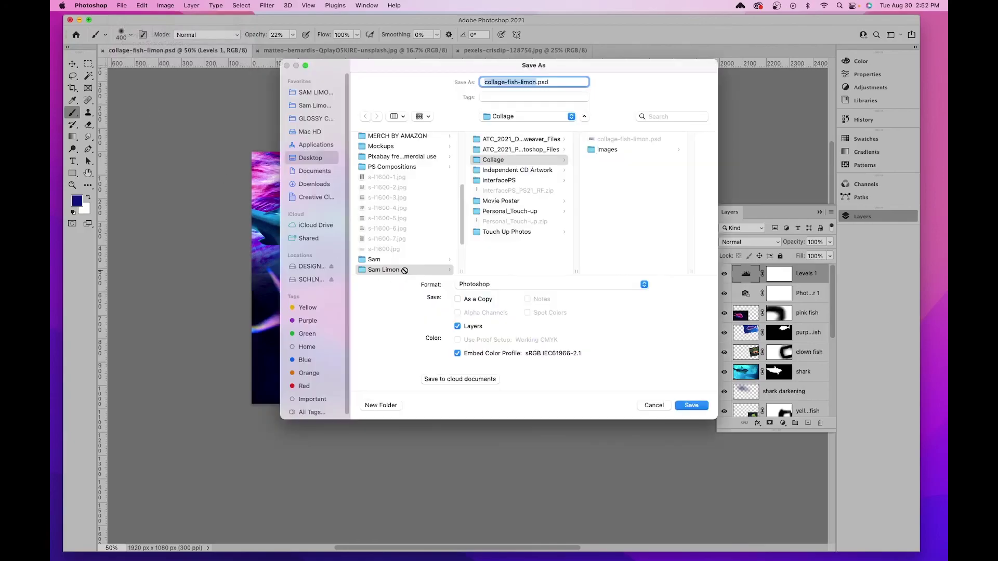
left_click(490, 284)
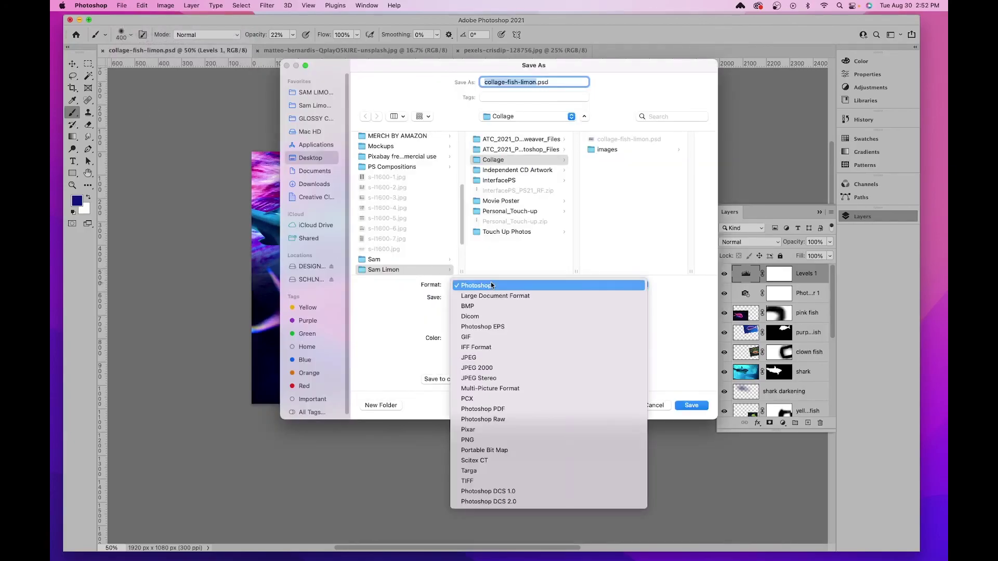
left_click(487, 358)
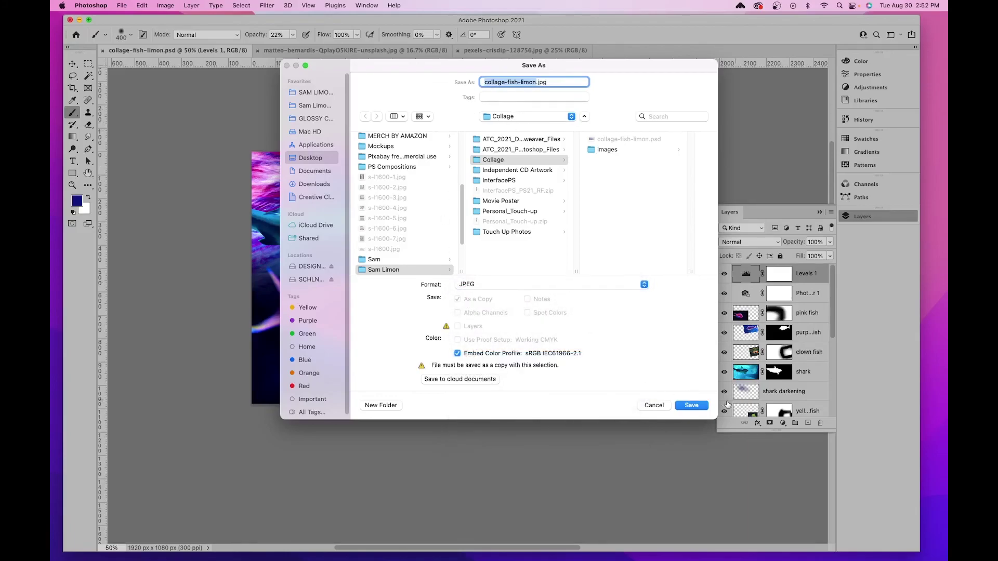
left_click(694, 406)
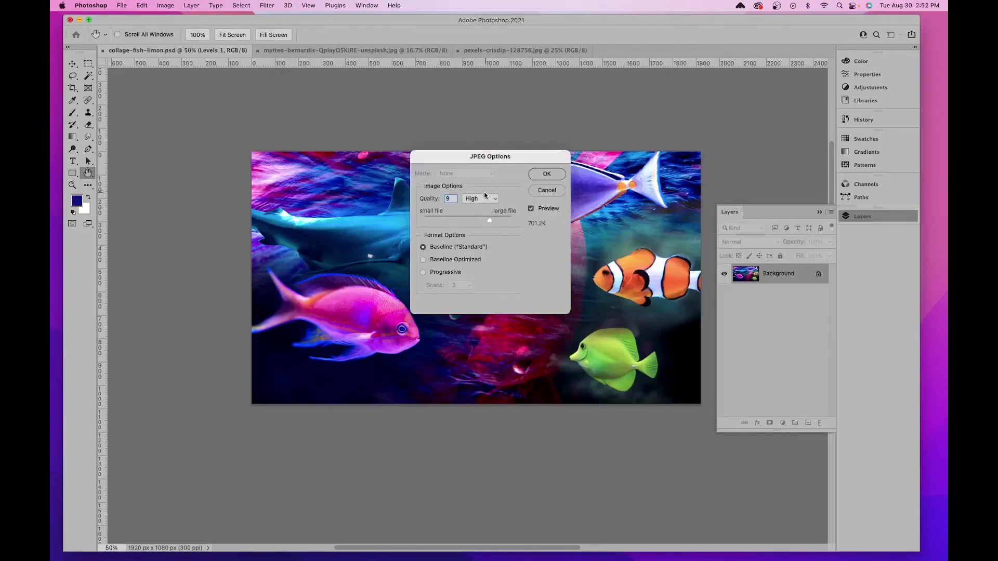
left_click(481, 208)
left_click_drag(497, 221, 518, 223)
left_click(546, 174)
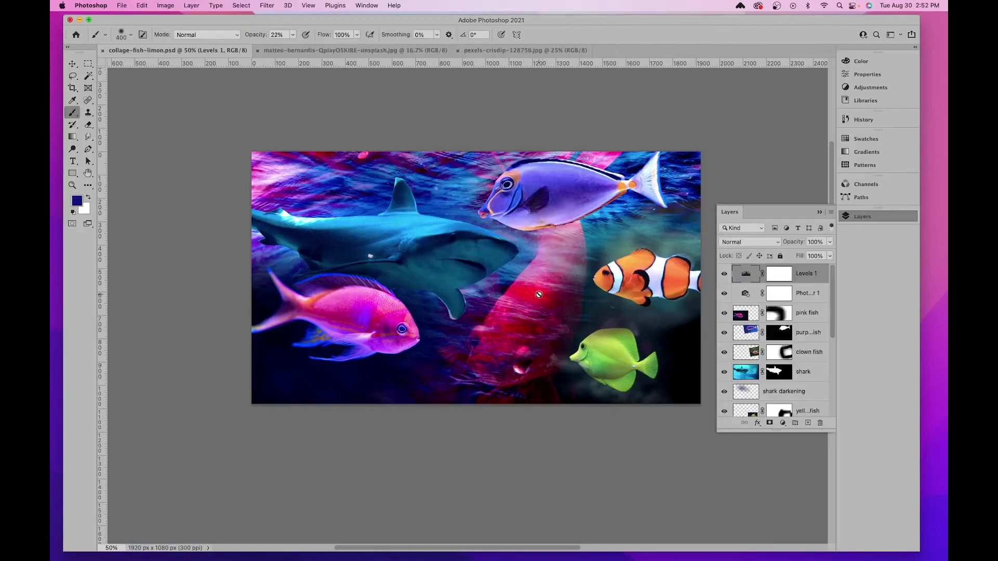
Close the two source photos and the collage document
left_click(257, 50)
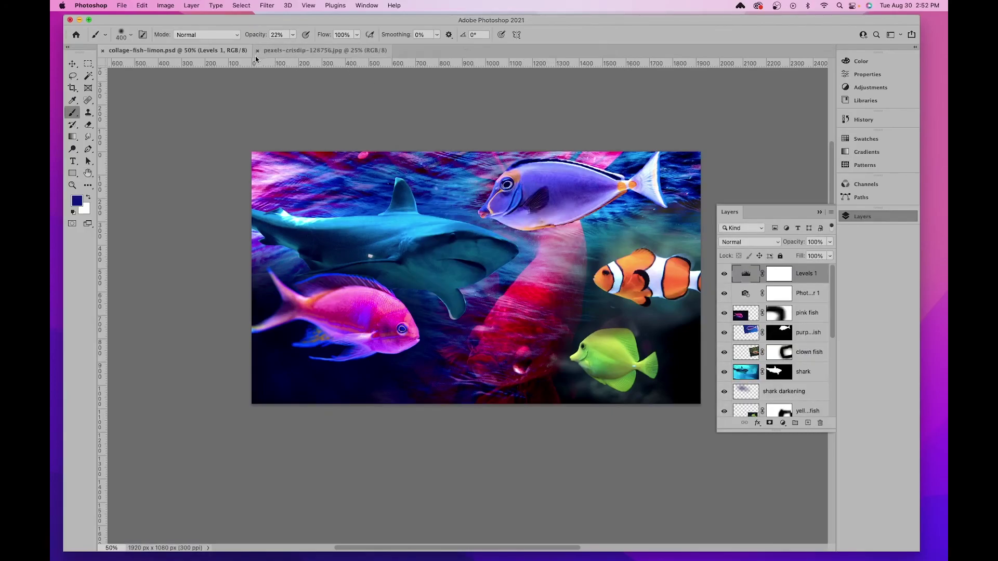
left_click(257, 50)
left_click(103, 50)
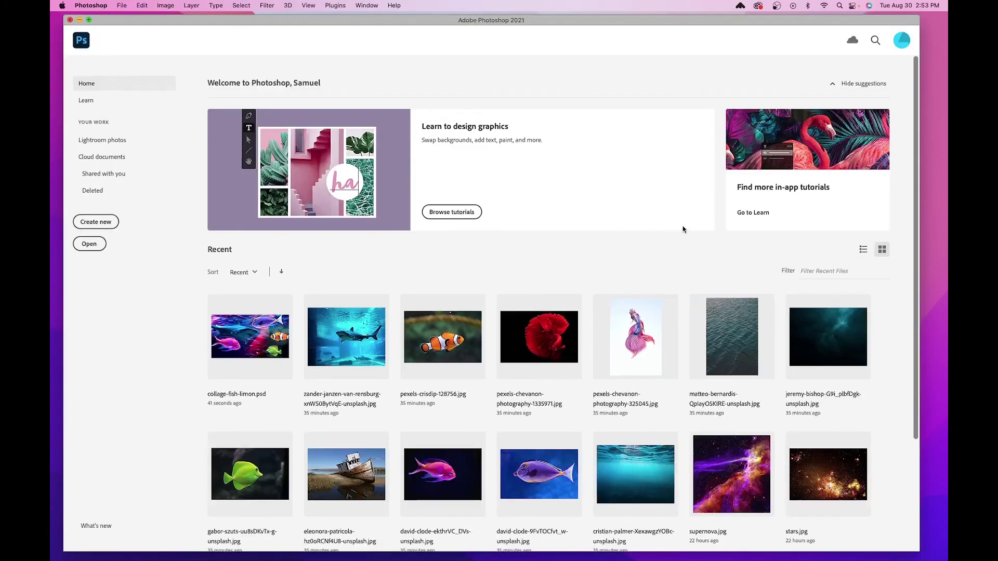
Switch to Finder and check the saved PSD and JPG versions of the collage in the Collage folder
key("super+Tab")
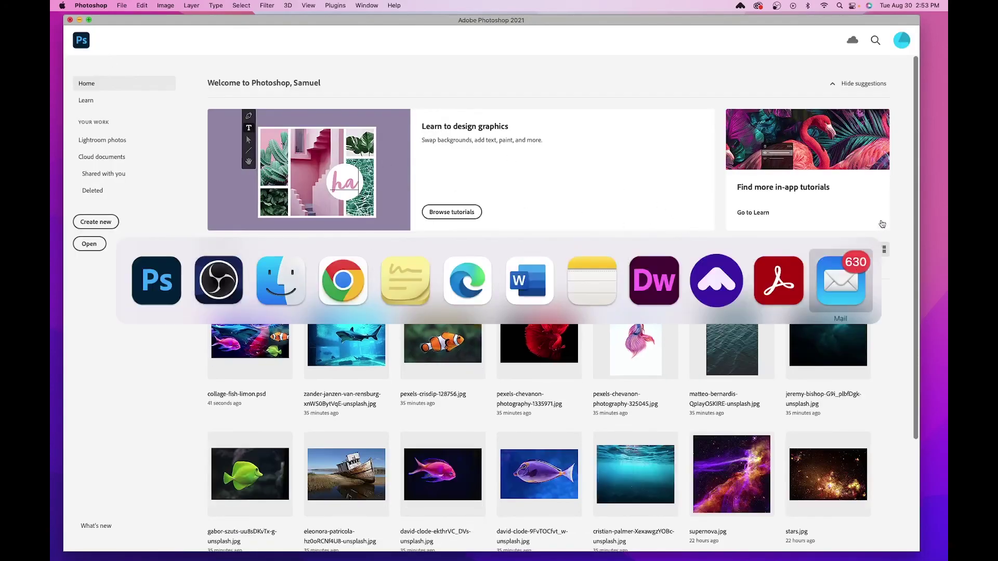
key("Escape")
left_click_drag(855, 16, 804, 158)
left_click(477, 136)
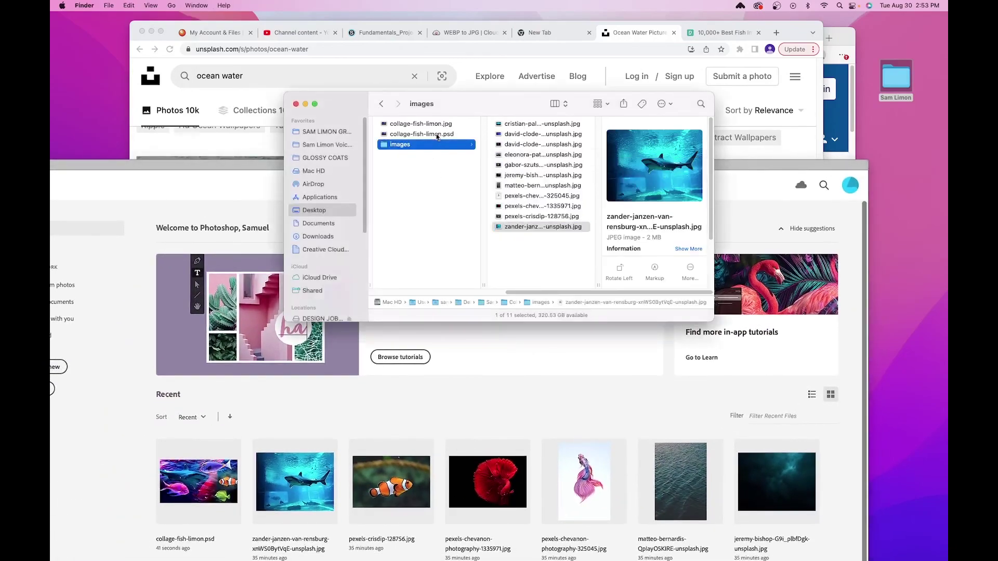
left_click(437, 135)
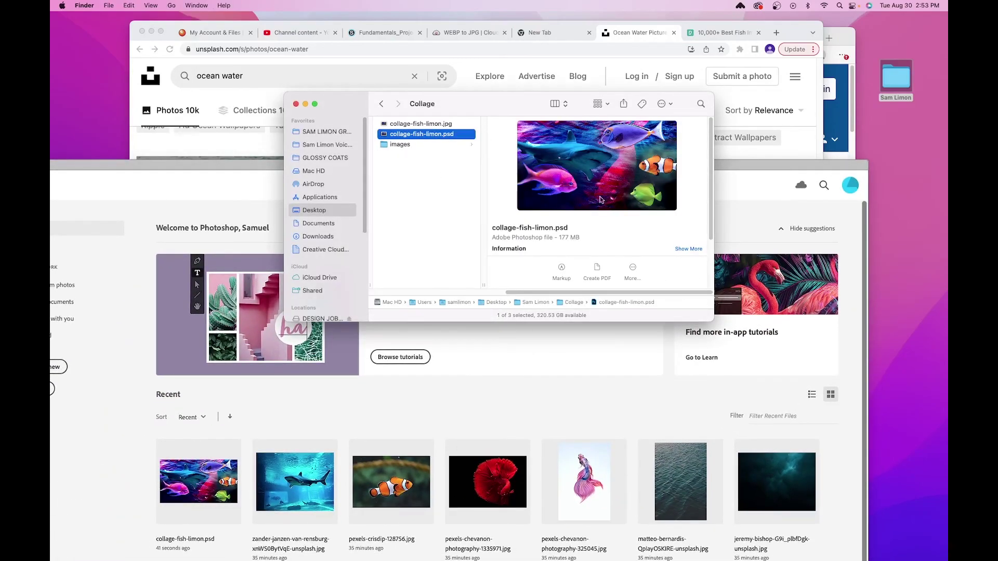
left_click(438, 126)
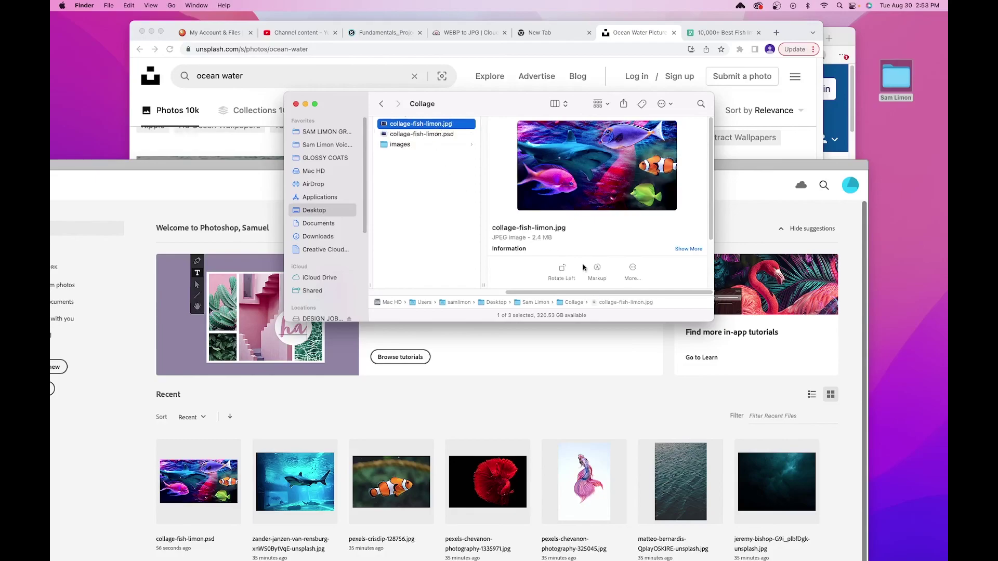